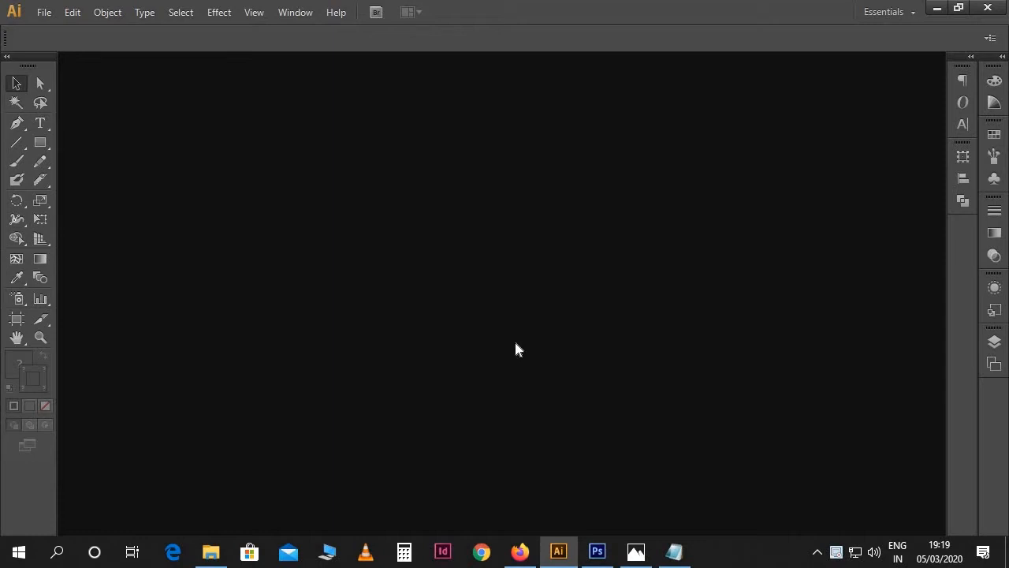
- Start a new document named "roll up" in inches, with a width of 30 in and a height of 70 in
{"action": "left_click", "coordinate": [54, 16]}
{"action": "left_click", "coordinate": [62, 29]}
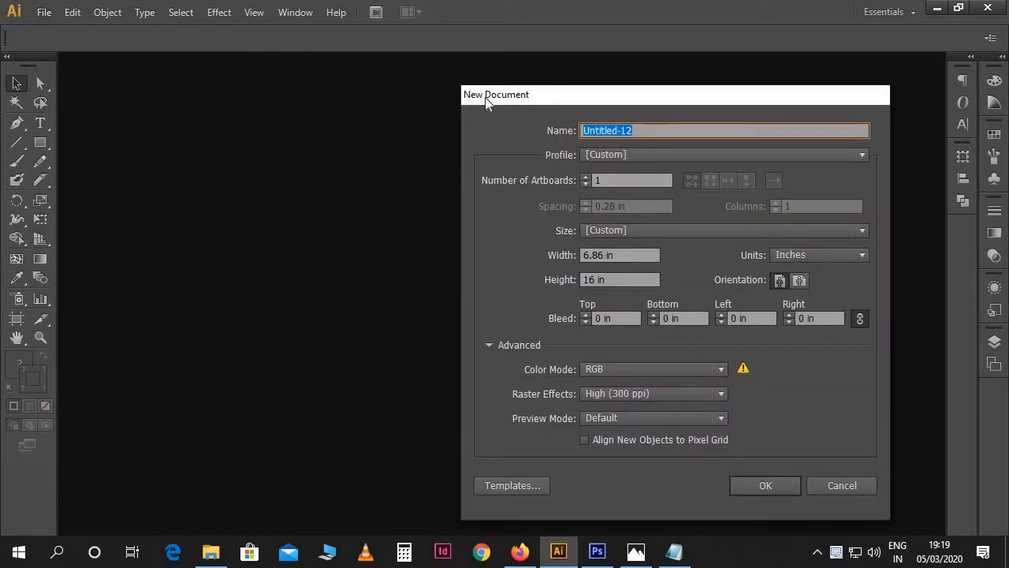
{"action": "type", "text": "roll up"}
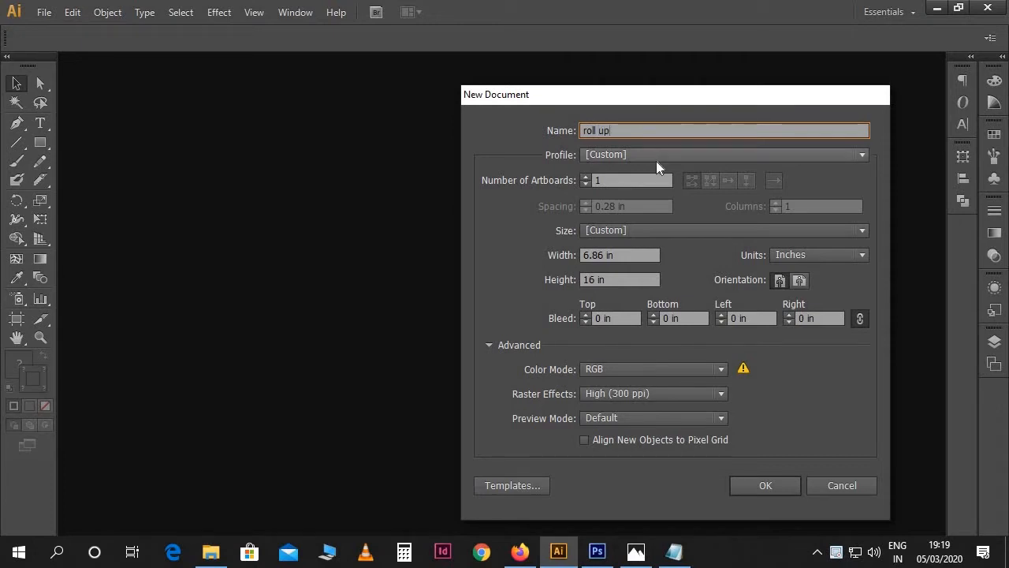
{"action": "double_click", "coordinate": [610, 254]}
{"action": "left_click", "coordinate": [610, 255]}
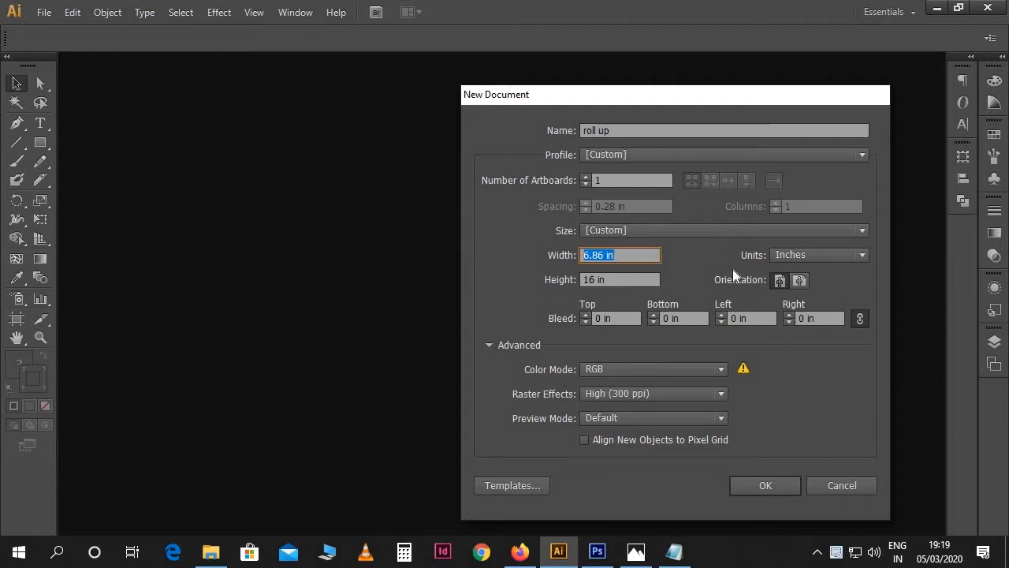
{"action": "left_click", "coordinate": [782, 255]}
{"action": "left_click", "coordinate": [782, 255]}
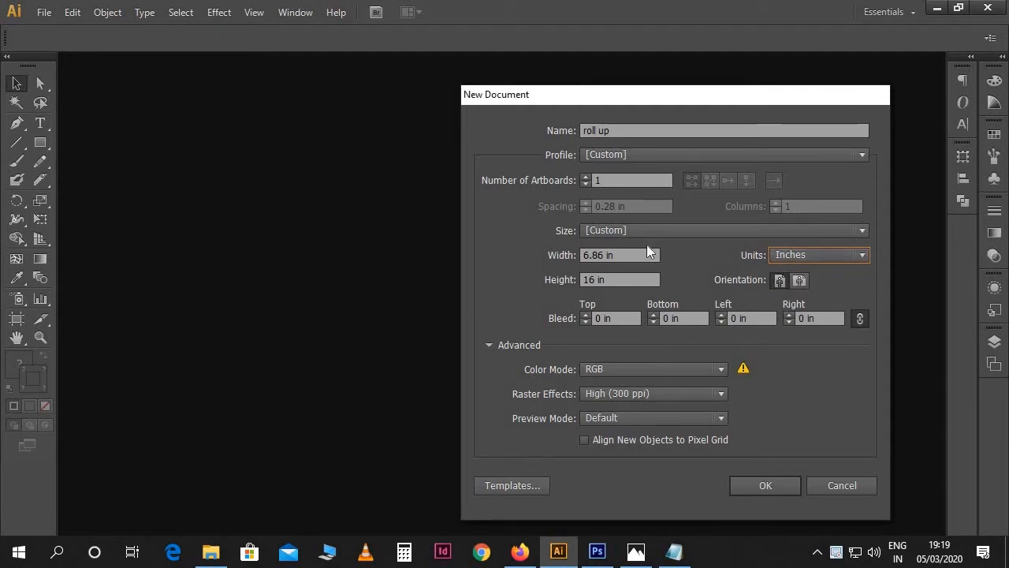
{"action": "left_click", "coordinate": [629, 257]}
{"action": "type", "text": "30"}
{"action": "key", "text": "Tab"}
{"action": "type", "text": "70"}
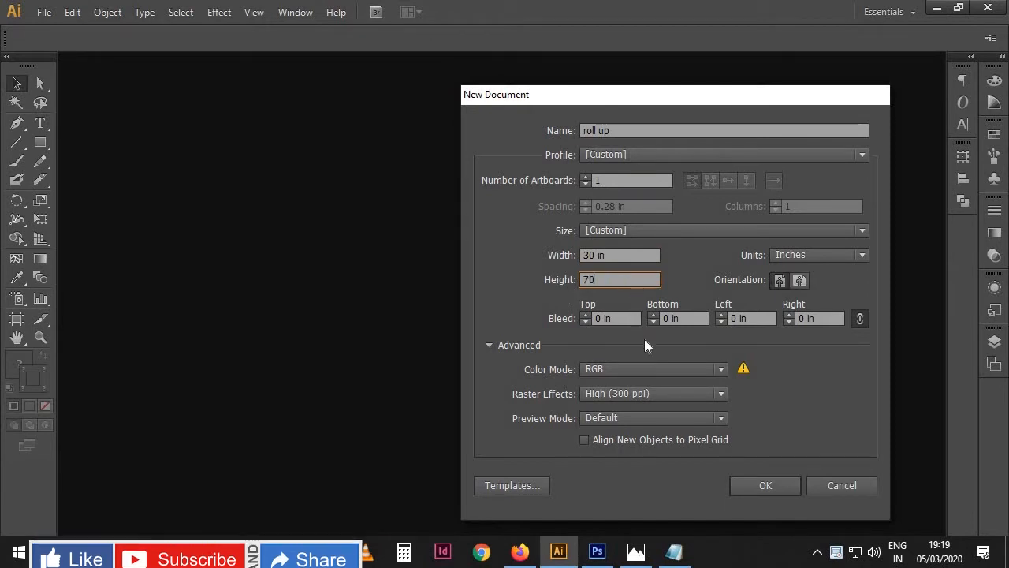
- Keep the RGB color mode and High (300 ppi) raster effects, and create the document
{"action": "left_click", "coordinate": [645, 372]}
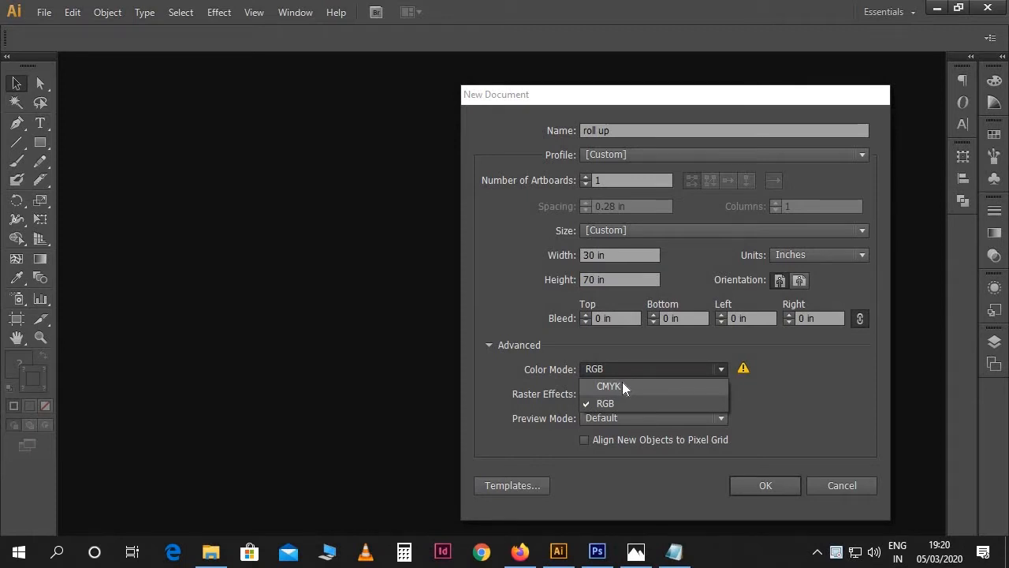
{"action": "left_click", "coordinate": [624, 402]}
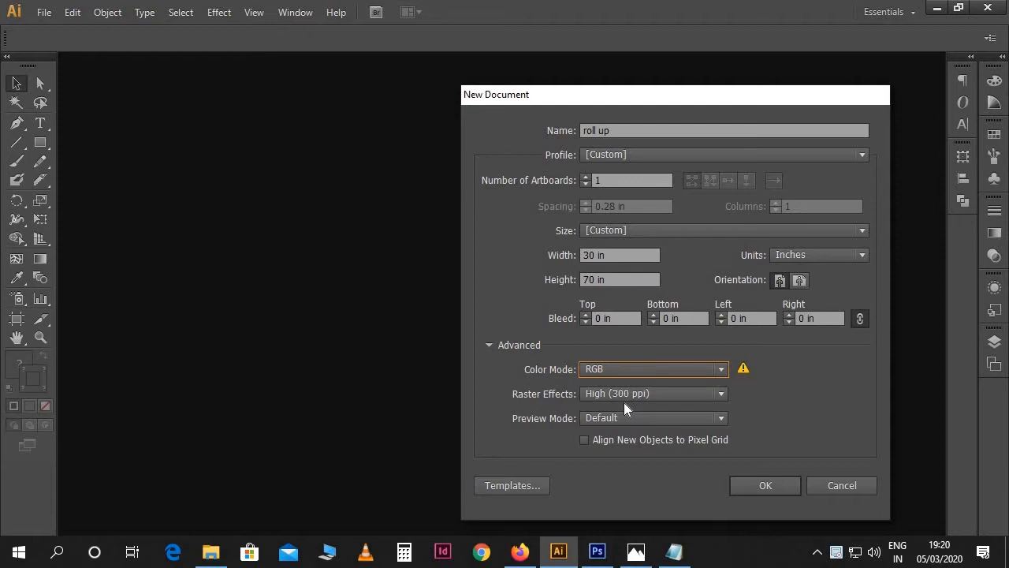
{"action": "left_click", "coordinate": [626, 393]}
{"action": "left_click", "coordinate": [627, 393]}
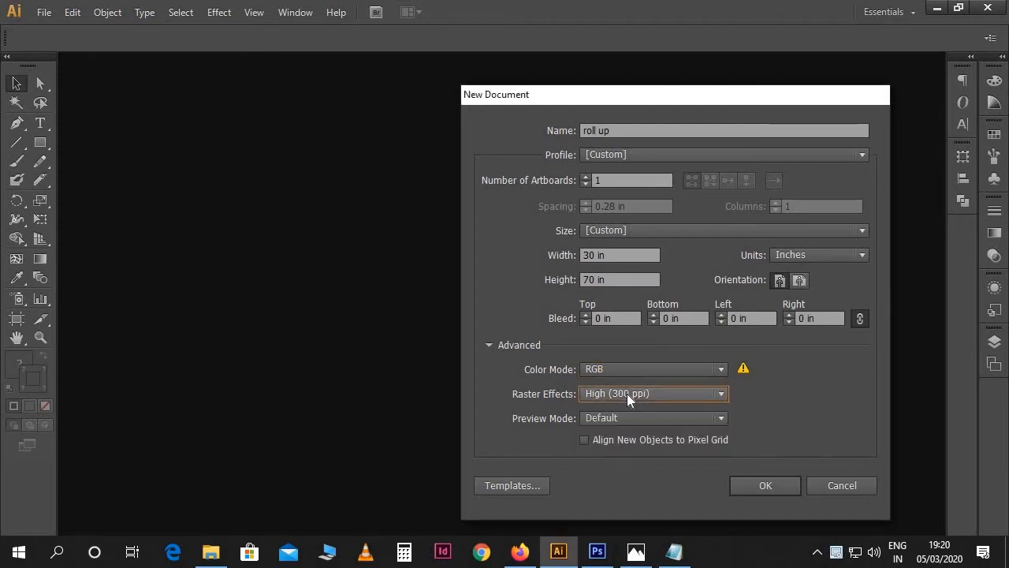
{"action": "left_click", "coordinate": [759, 485]}
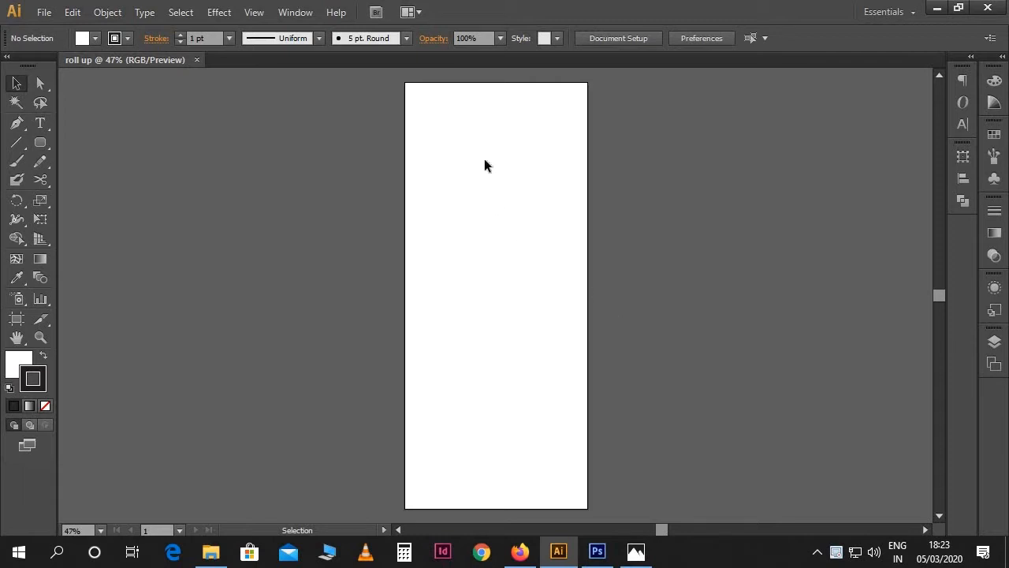
- Draw a large rounded rectangle over the artboard's top area and rotate it diagonally so it slopes down to the right
{"action": "left_click_drag", "start_coordinate": [44, 142], "coordinate": [62, 162]}
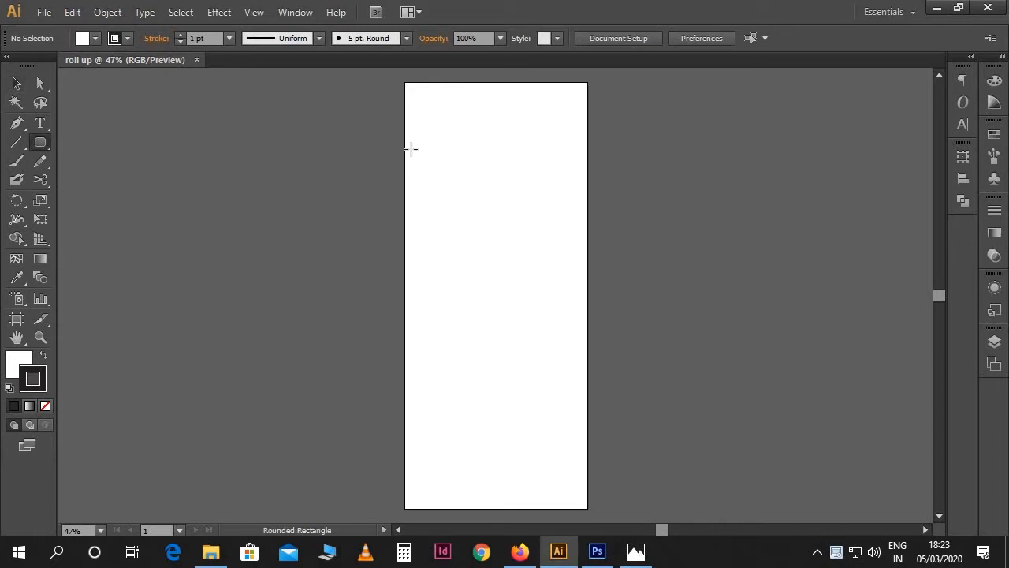
{"action": "left_click_drag", "start_coordinate": [395, 85], "coordinate": [700, 253]}
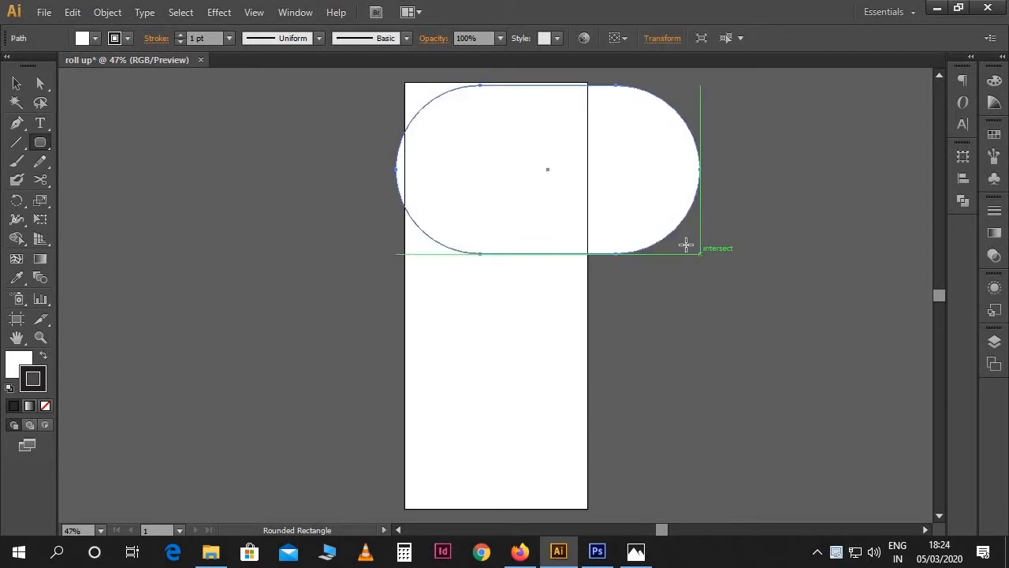
{"action": "left_click", "coordinate": [47, 216]}
{"action": "left_click_drag", "start_coordinate": [730, 266], "coordinate": [609, 319]}
{"action": "left_click_drag", "start_coordinate": [613, 239], "coordinate": [530, 235]}
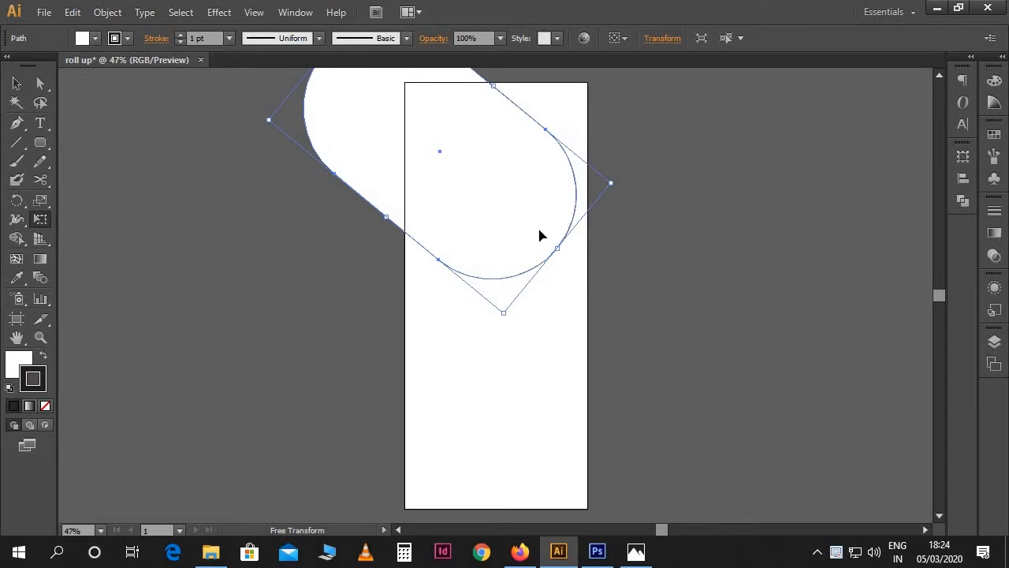
{"action": "left_click_drag", "start_coordinate": [628, 188], "coordinate": [574, 220]}
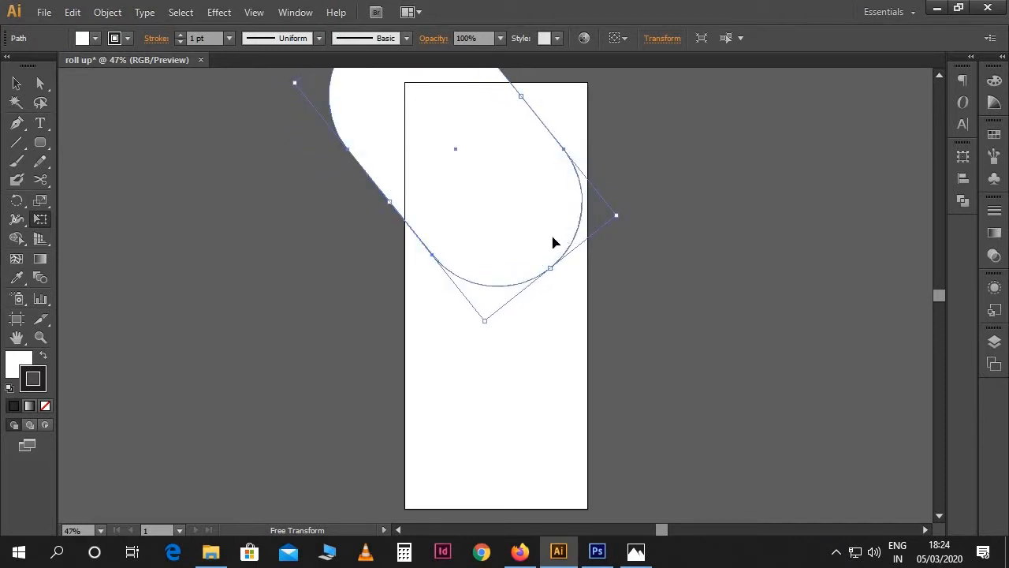
- Enlarge the tilted rounded shape and position it so its rounded end fills most of the artboard's upper part
{"action": "left_click_drag", "start_coordinate": [485, 320], "coordinate": [484, 386]}
{"action": "mouse_move", "coordinate": [515, 289]}
{"action": "left_mouse_down"}
{"action": "mouse_move", "coordinate": [496, 273]}
{"action": "mouse_move", "coordinate": [516, 279]}
{"action": "left_mouse_up"}
{"action": "scroll", "coordinate": [514, 277], "scroll_direction": "up", "scroll_amount": 1}
{"action": "left_click_drag", "start_coordinate": [461, 370], "coordinate": [458, 352]}
{"action": "left_click_drag", "start_coordinate": [475, 262], "coordinate": [486, 274]}
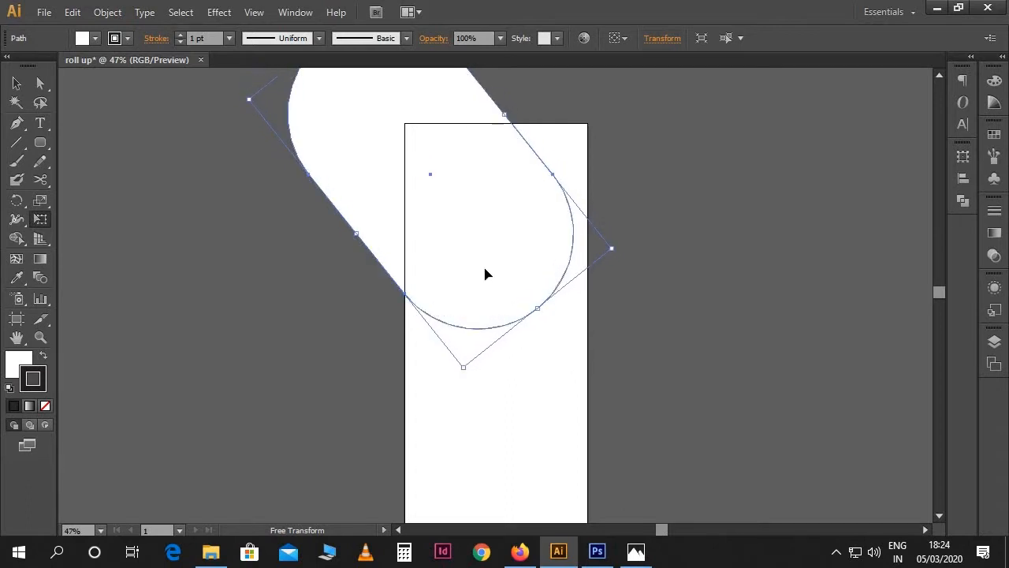
{"action": "scroll", "coordinate": [486, 273], "scroll_direction": "down", "scroll_amount": 1}
{"action": "key", "text": "v"}
{"action": "left_click", "coordinate": [612, 289]}
- Cut the rounded shape with the Knife tool along the artboard's left and top edges
{"action": "scroll", "coordinate": [614, 293], "scroll_direction": "up", "scroll_amount": 1}
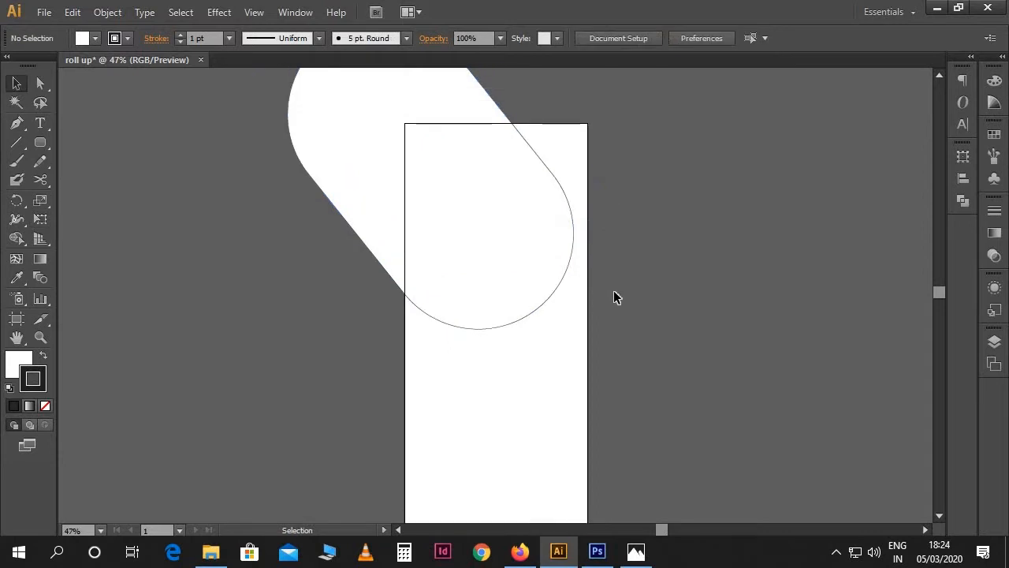
{"action": "scroll", "coordinate": [616, 297], "scroll_direction": "up", "scroll_amount": 1}
{"action": "left_click", "coordinate": [498, 291]}
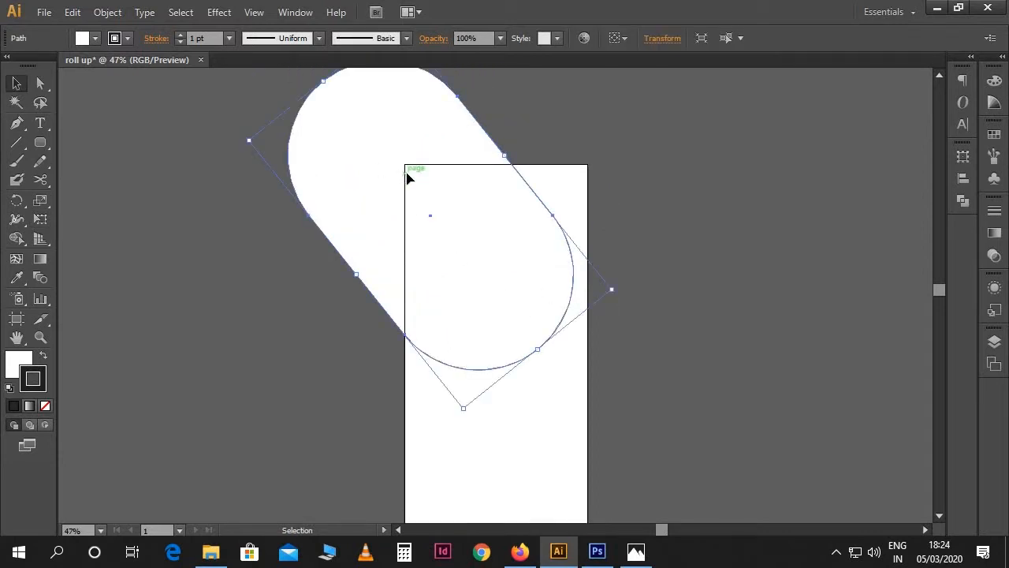
{"action": "left_click_drag", "start_coordinate": [48, 180], "coordinate": [95, 220]}
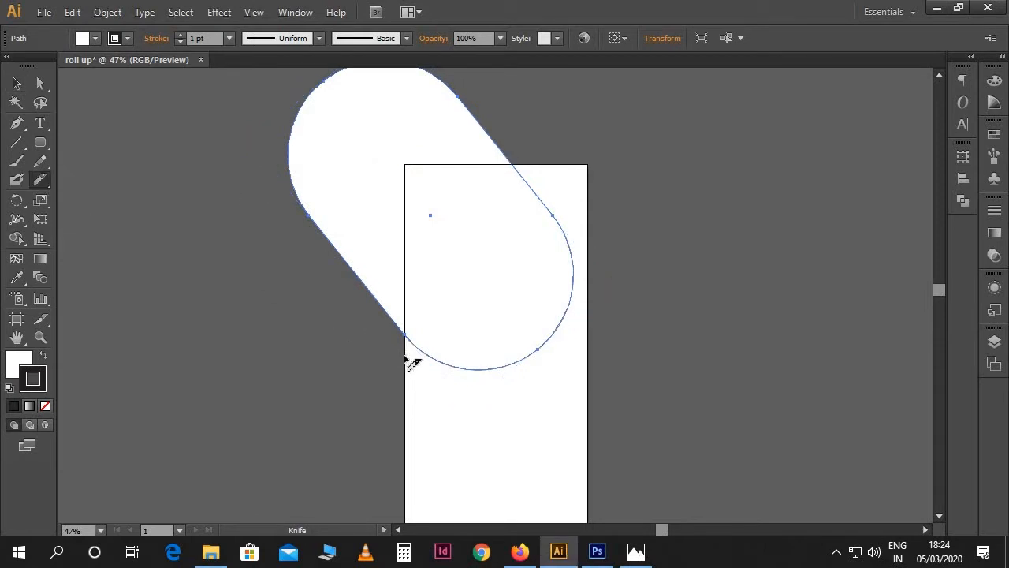
{"action": "mouse_move", "coordinate": [408, 360]}
{"action": "left_mouse_down"}
{"action": "mouse_move", "coordinate": [406, 164]}
{"action": "mouse_move", "coordinate": [390, 149]}
{"action": "left_mouse_up"}
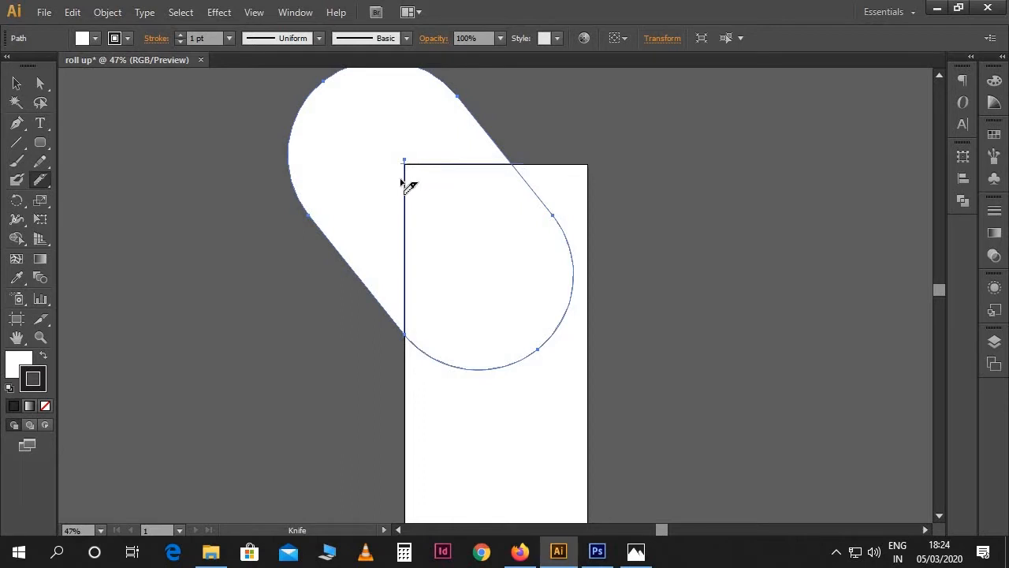
- Delete the cut-off piece of the rounded shape that lies outside the artboard
{"action": "left_click", "coordinate": [17, 83]}
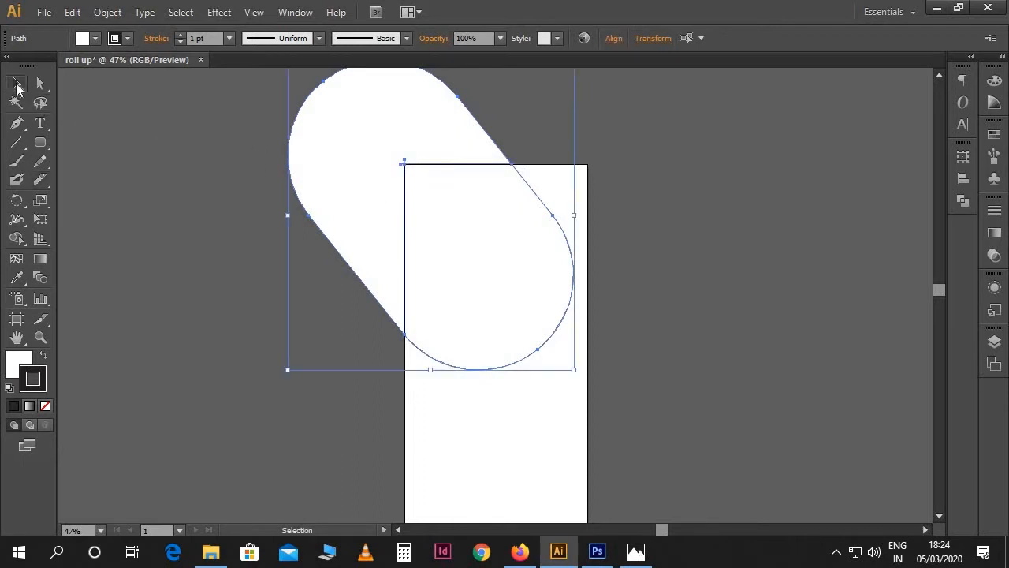
{"action": "left_click", "coordinate": [153, 165]}
{"action": "left_click", "coordinate": [336, 167]}
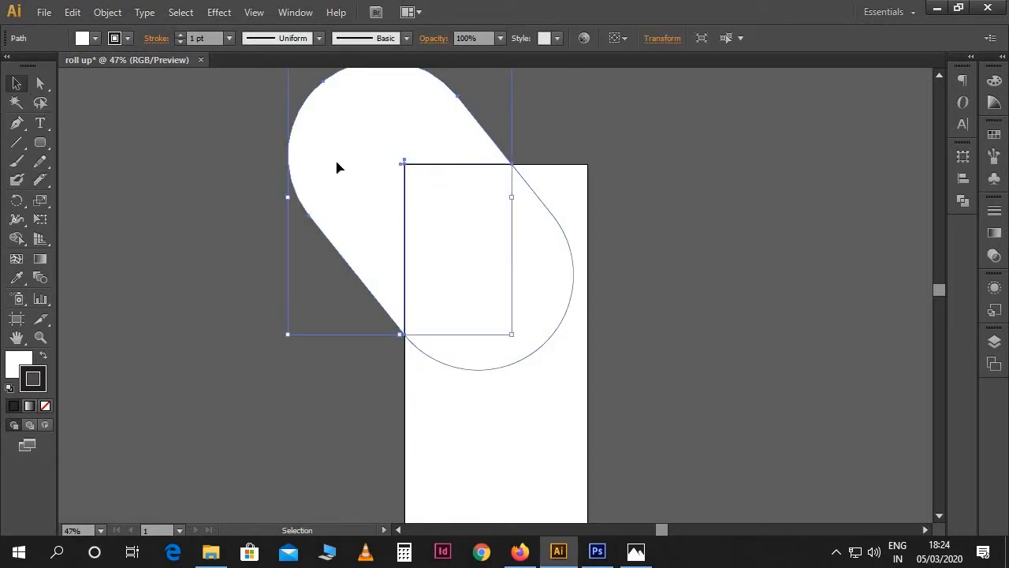
{"action": "key", "text": "Delete"}
- Swap the remaining shape's fill and stroke to make its fill black, and remove its stroke
{"action": "left_click", "coordinate": [450, 222]}
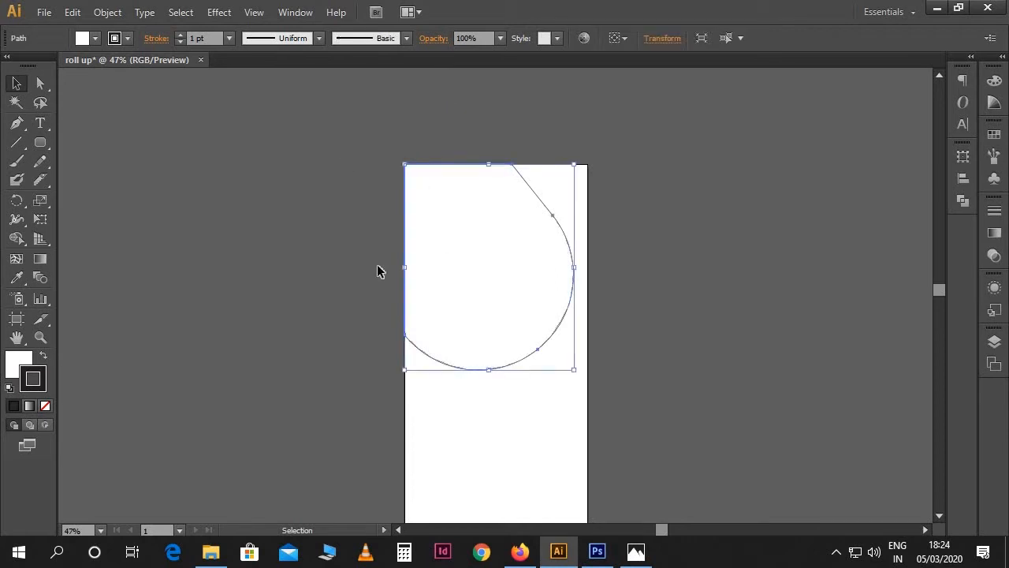
{"action": "left_click", "coordinate": [43, 357]}
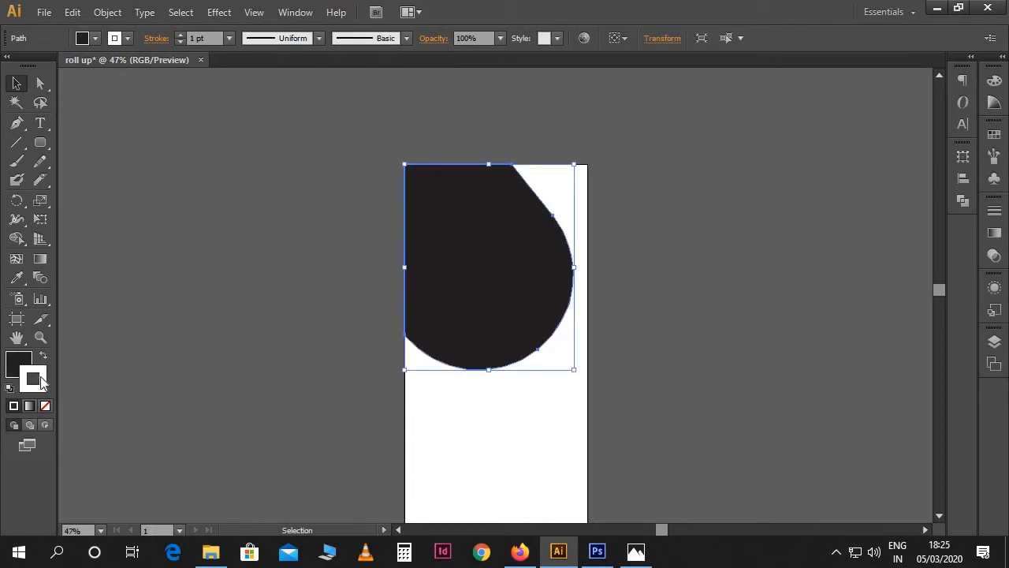
{"action": "left_click", "coordinate": [45, 405]}
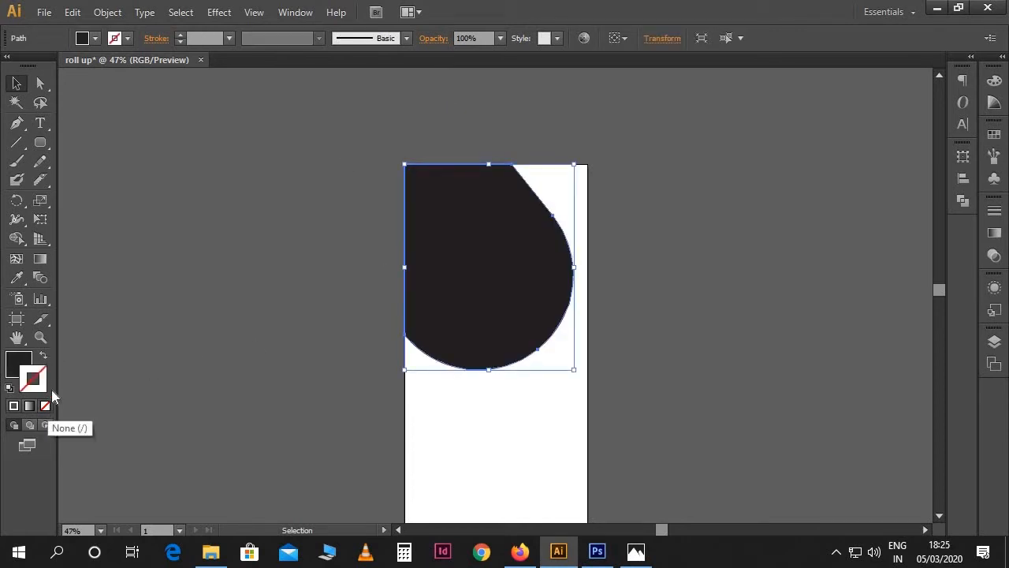
{"action": "left_click", "coordinate": [134, 366]}
{"action": "key", "text": "F6"}
{"action": "left_click", "coordinate": [534, 275]}
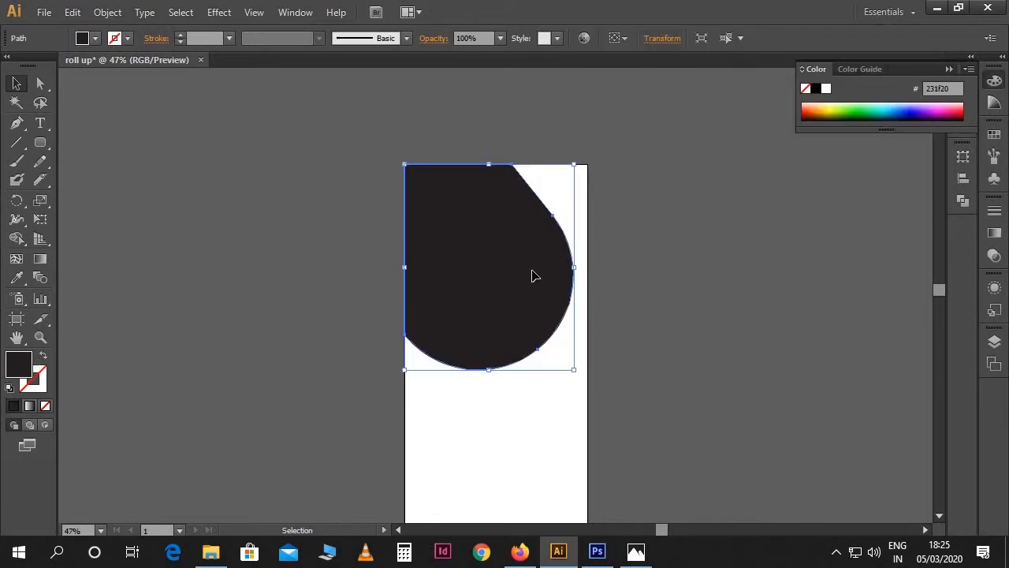
{"action": "left_click", "coordinate": [654, 275]}
- Duplicate the black shape in the same position by copying and pasting it in place
{"action": "left_click_drag", "start_coordinate": [495, 295], "coordinate": [493, 254]}
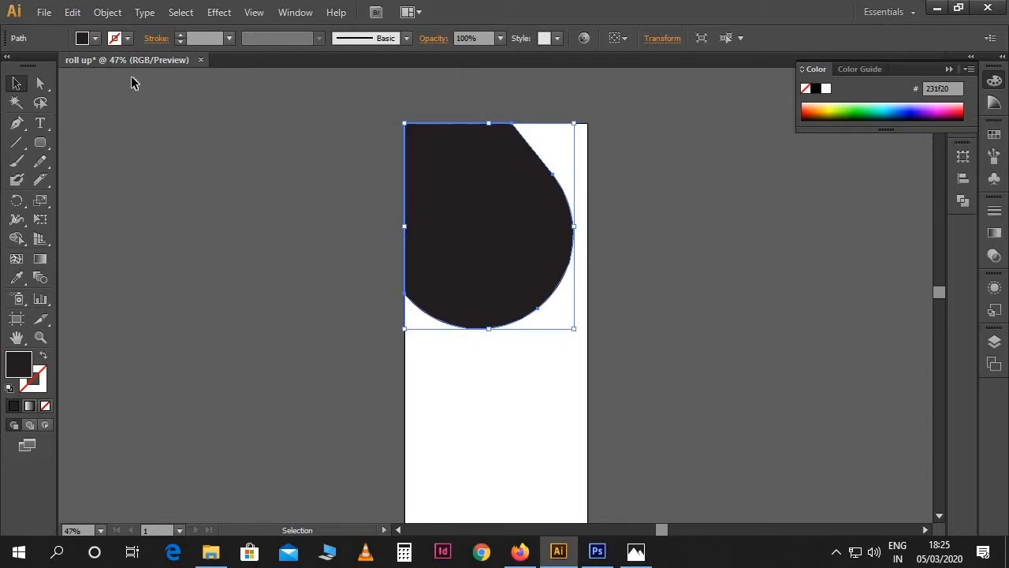
{"action": "left_click", "coordinate": [71, 15]}
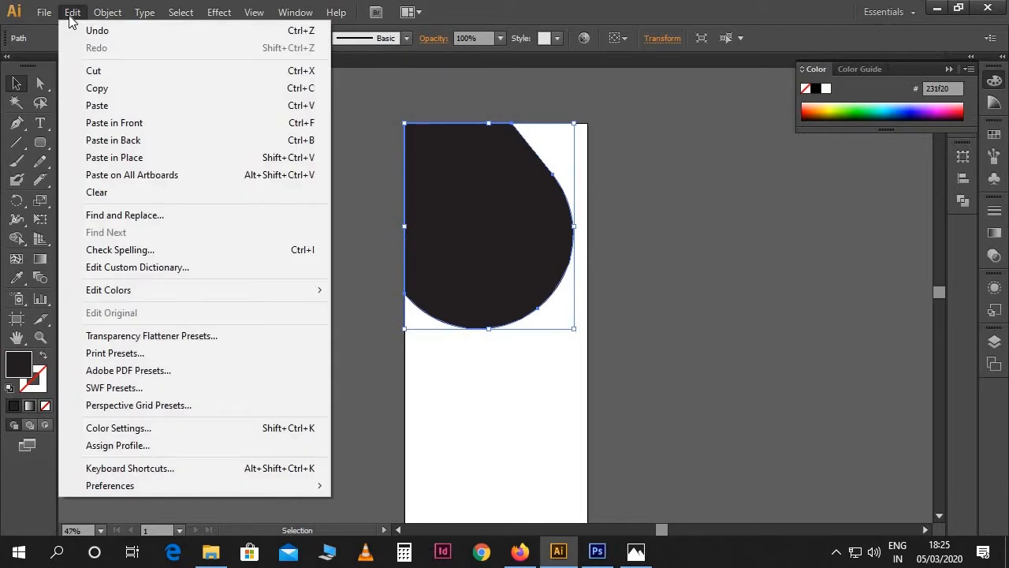
{"action": "left_click", "coordinate": [111, 88]}
{"action": "left_click", "coordinate": [71, 13]}
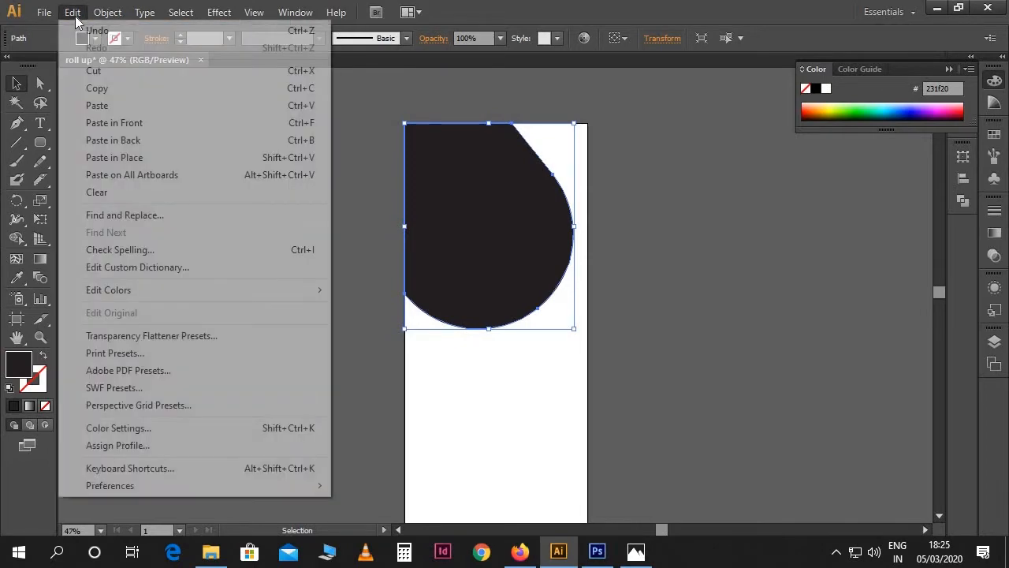
{"action": "left_click", "coordinate": [124, 131]}
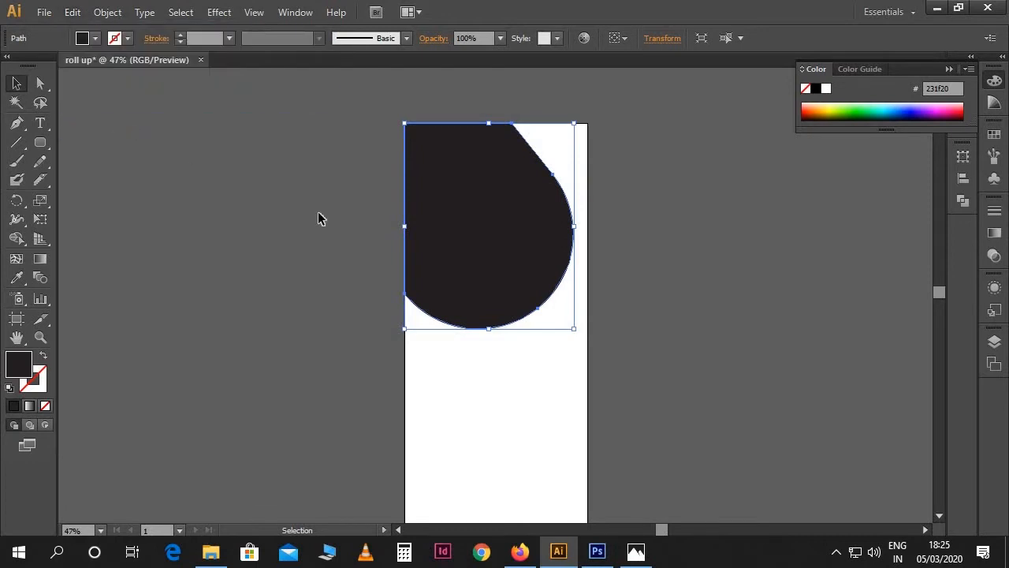
- Move one copy of the black shape aside to check the duplicate, and undo the move
{"action": "left_click", "coordinate": [641, 253]}
{"action": "left_click_drag", "start_coordinate": [493, 257], "coordinate": [361, 311]}
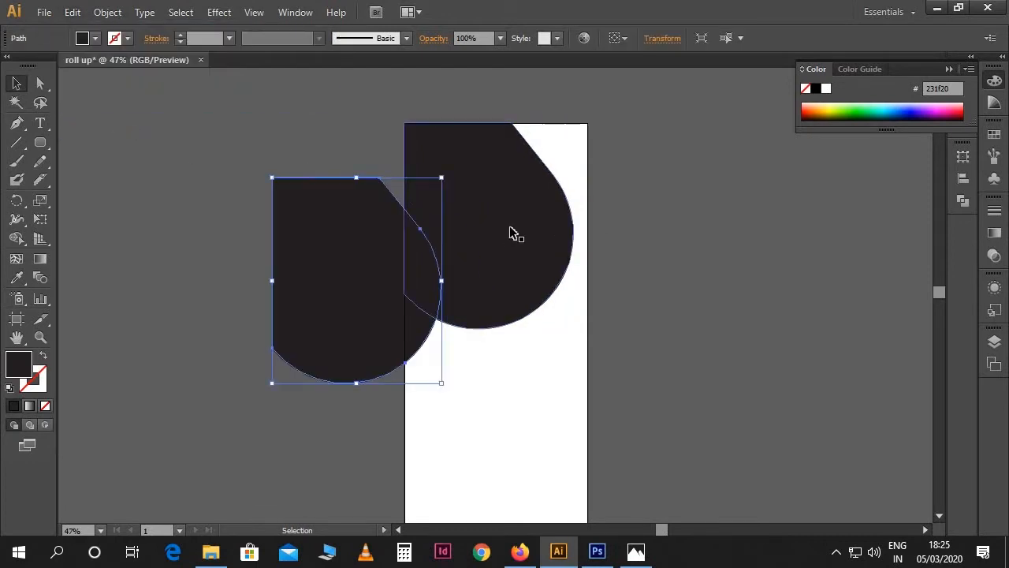
{"action": "key", "text": "a"}
{"action": "key", "text": "ctrl+z"}
{"action": "left_click", "coordinate": [648, 220]}
{"action": "left_click", "coordinate": [465, 194]}
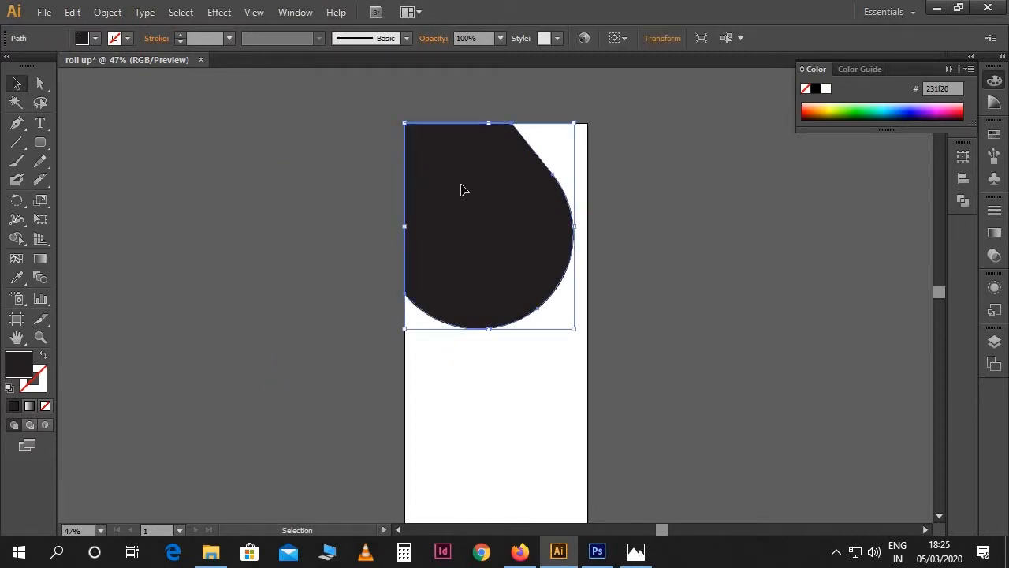
- Place the photo brown-15723_1920 and scale it to cover the black shape at the artboard's top
{"action": "left_click", "coordinate": [45, 13]}
{"action": "left_click", "coordinate": [97, 268]}
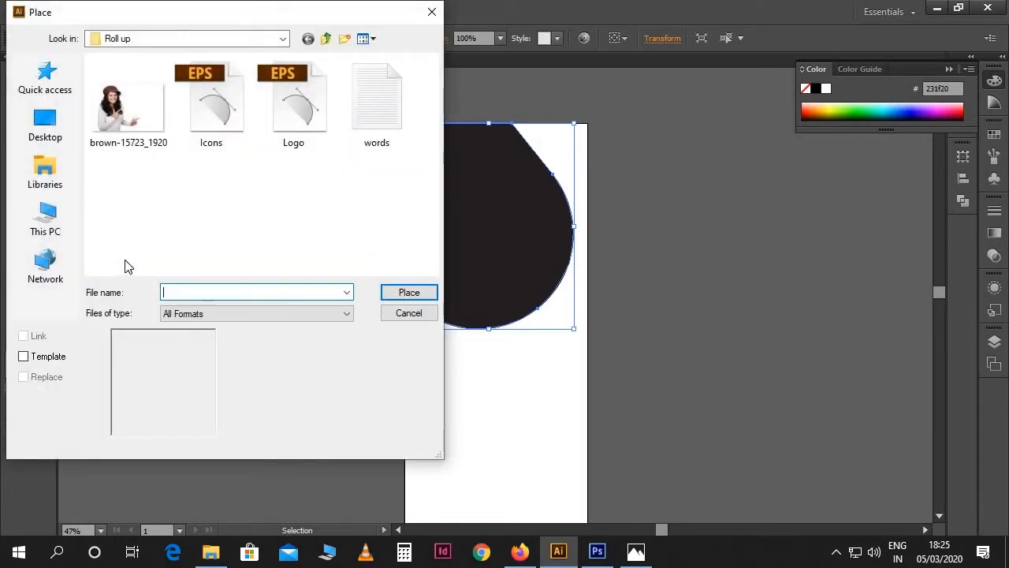
{"action": "left_click", "coordinate": [129, 106]}
{"action": "left_click", "coordinate": [409, 291]}
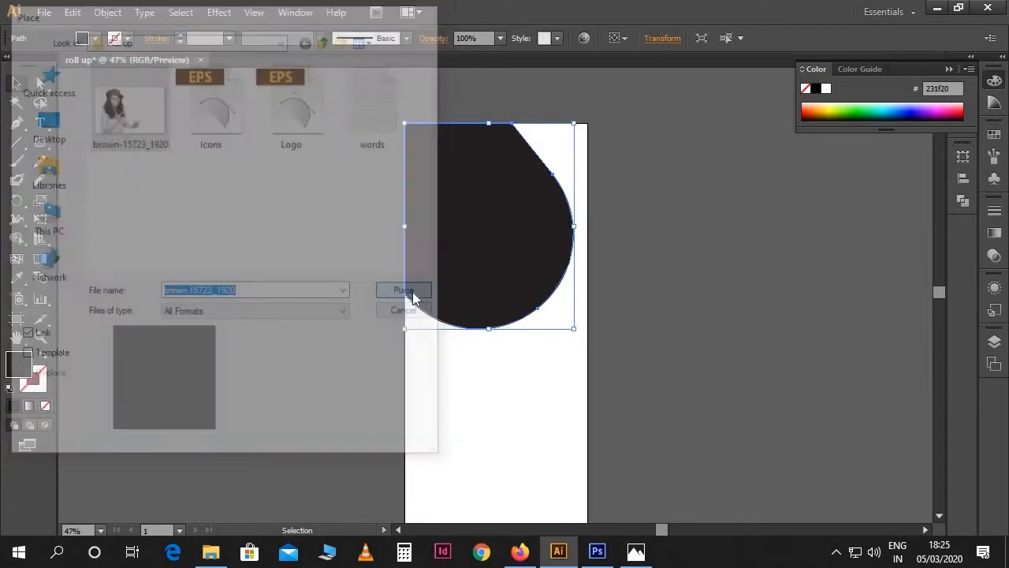
{"action": "left_click_drag", "start_coordinate": [427, 300], "coordinate": [514, 248]}
{"action": "left_click_drag", "start_coordinate": [768, 369], "coordinate": [710, 331]}
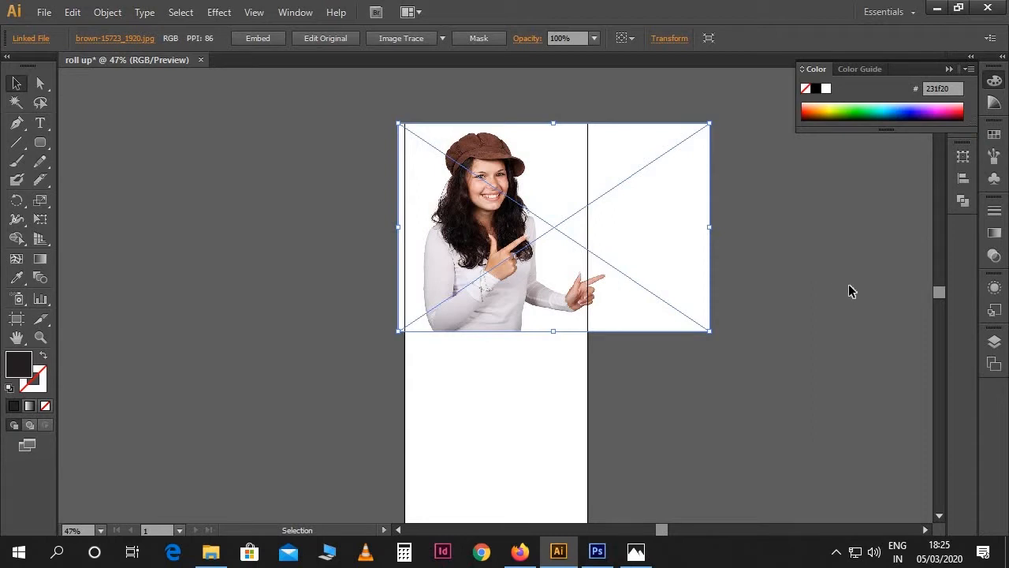
- Expand Layer 1 and move the linked photo between the two black paths in the stacking order
{"action": "left_click", "coordinate": [994, 342]}
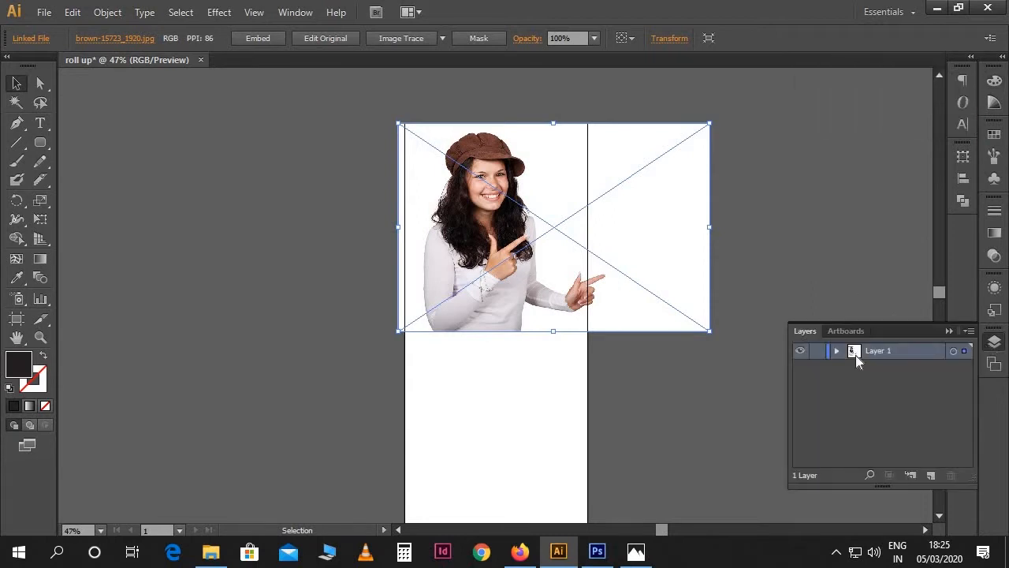
{"action": "left_click", "coordinate": [837, 350]}
{"action": "left_click", "coordinate": [916, 367]}
{"action": "left_click_drag", "start_coordinate": [916, 367], "coordinate": [917, 395]}
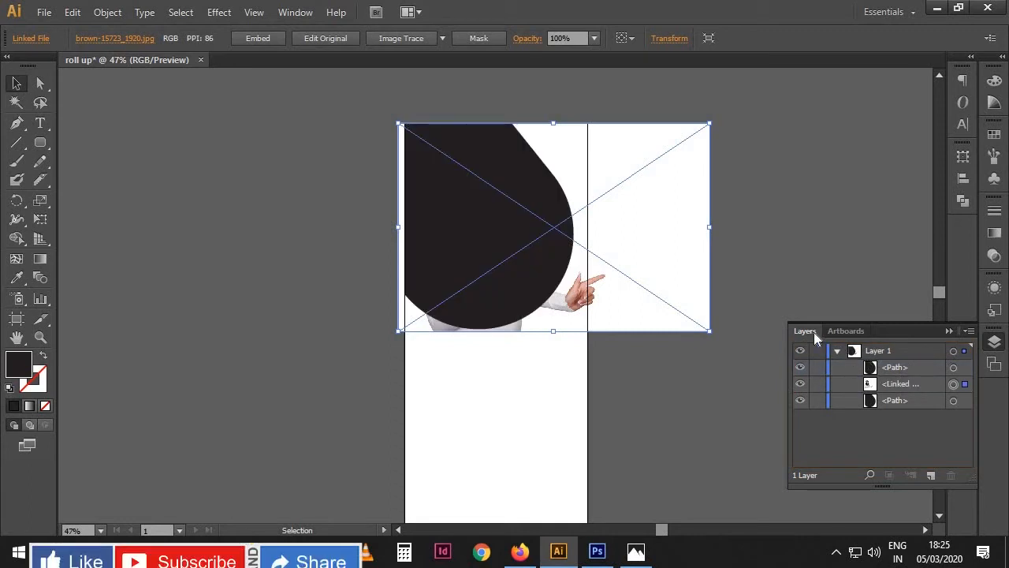
- Make a clipping mask from the upper black path and the linked photo so the photo fills the rounded shape
{"action": "left_click", "coordinate": [622, 366]}
{"action": "left_click", "coordinate": [623, 323]}
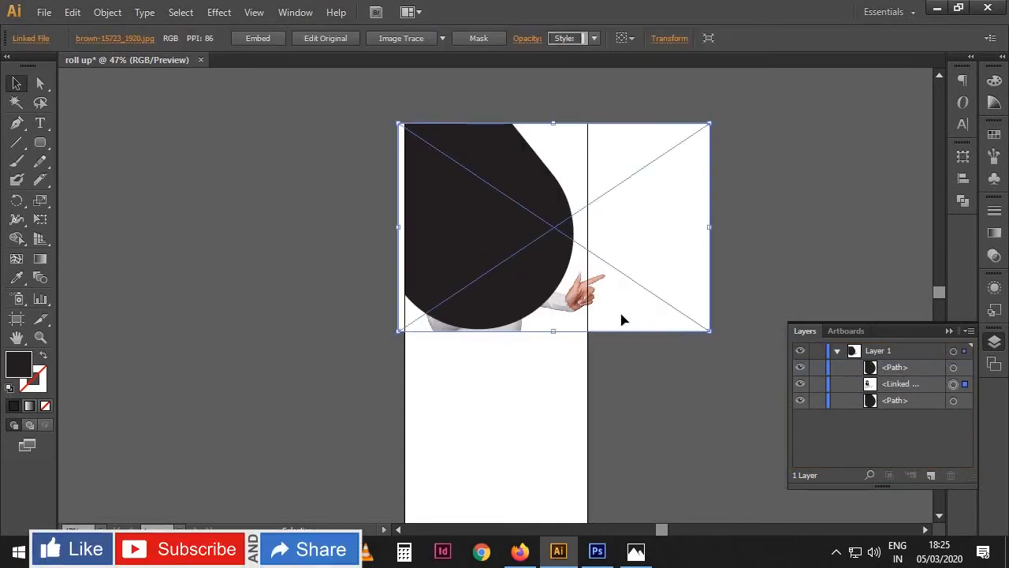
{"action": "left_click", "coordinate": [460, 252], "text": "shift"}
{"action": "right_click", "coordinate": [459, 249]}
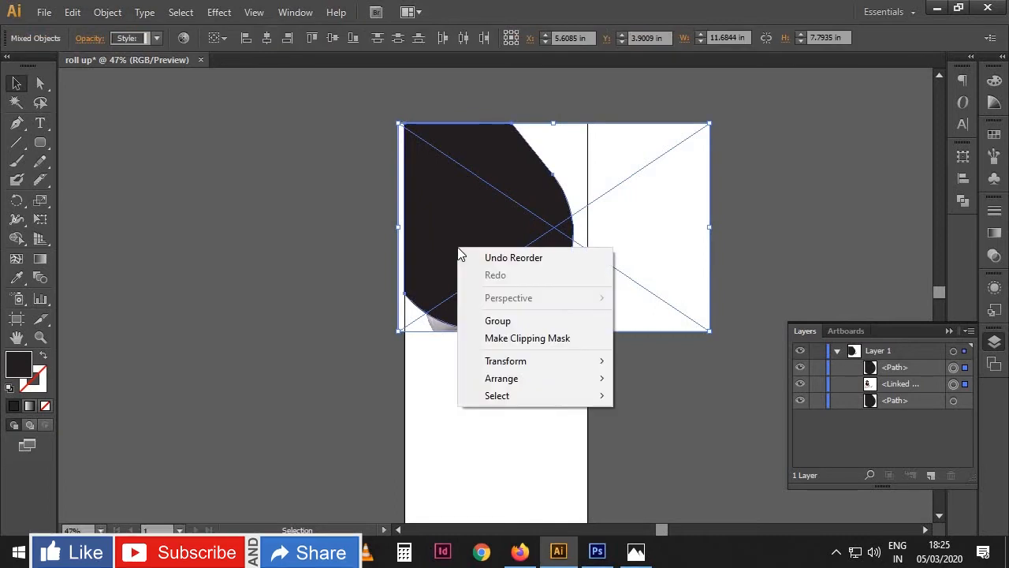
{"action": "left_click", "coordinate": [506, 337]}
{"action": "left_click", "coordinate": [670, 292]}
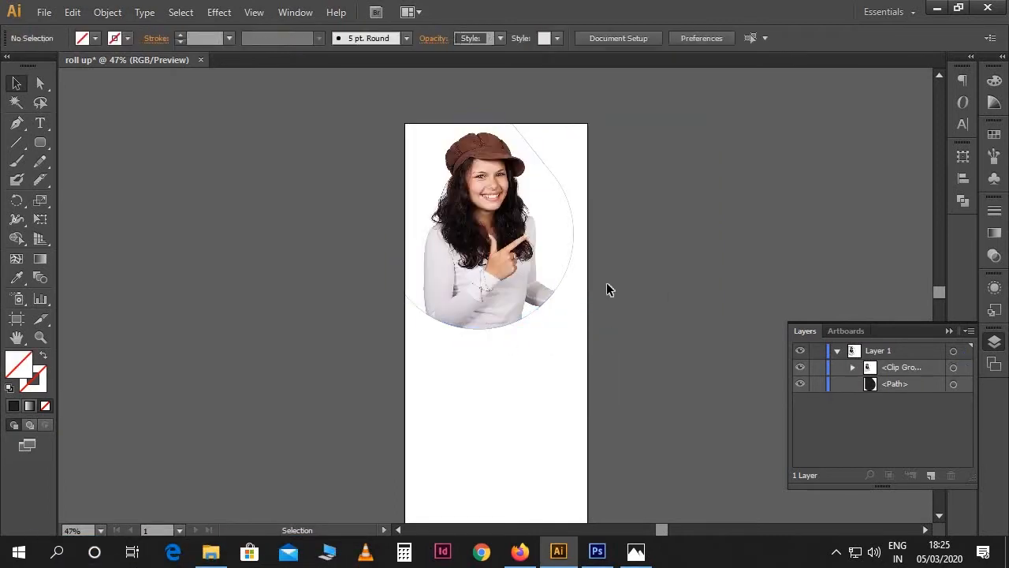
- Shift the clipped photo slightly left and enlarge the black path behind it toward the lower right to form a border
{"action": "left_click_drag", "start_coordinate": [547, 276], "coordinate": [541, 278]}
{"action": "left_click", "coordinate": [621, 286]}
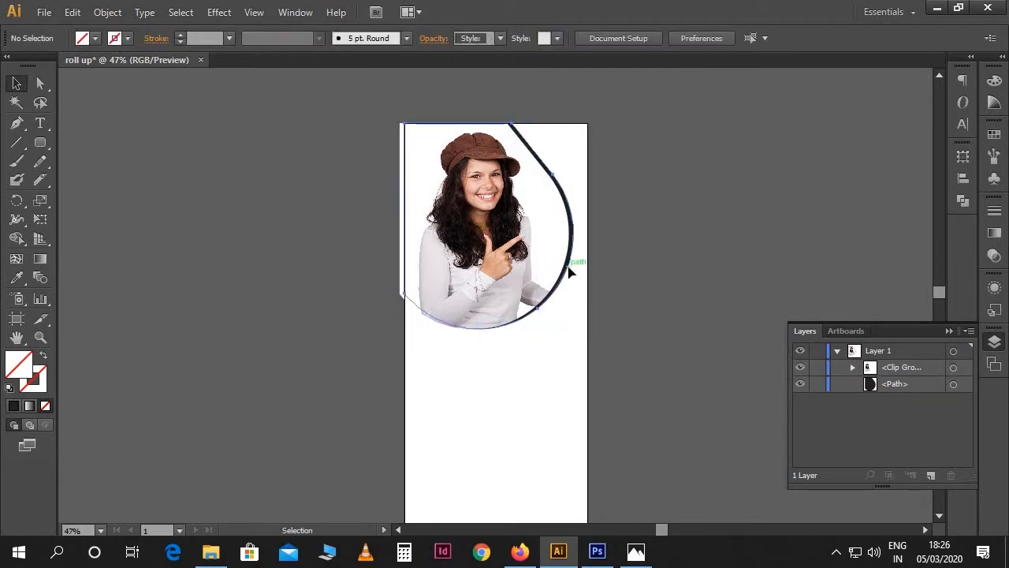
{"action": "left_click", "coordinate": [572, 272]}
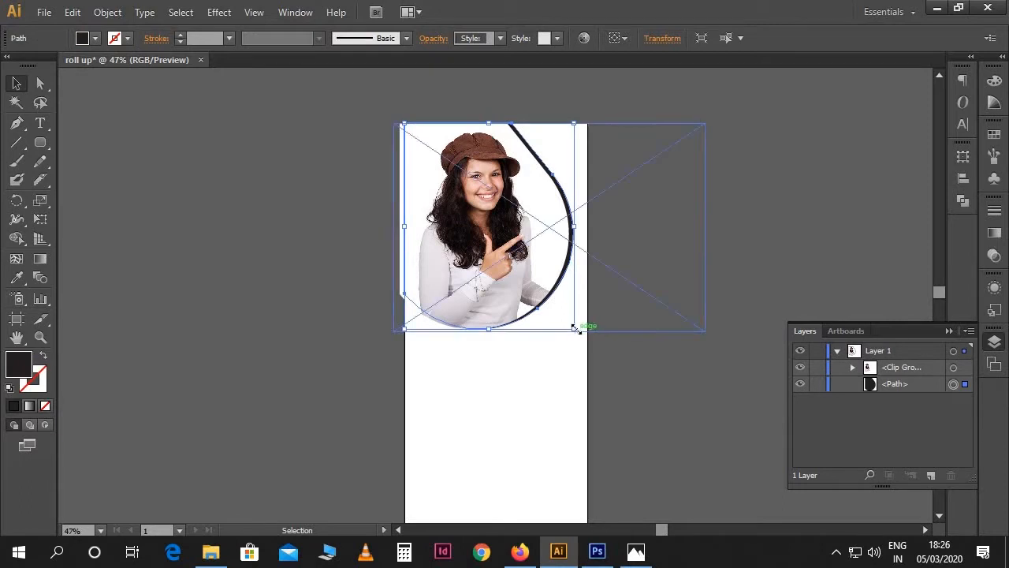
{"action": "left_click_drag", "start_coordinate": [576, 329], "coordinate": [587, 339]}
{"action": "left_click_drag", "start_coordinate": [593, 347], "coordinate": [594, 346]}
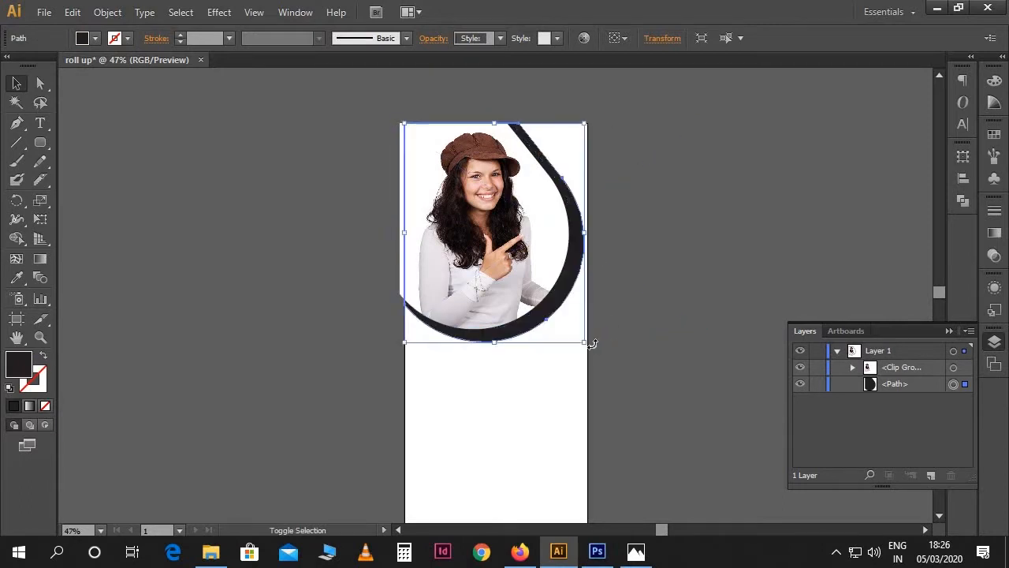
{"action": "left_click", "coordinate": [640, 342]}
- Nudge the clipped photo right to an X position of about 3.16 in, aligning it with the artboard's left edge
{"action": "left_click", "coordinate": [528, 278]}
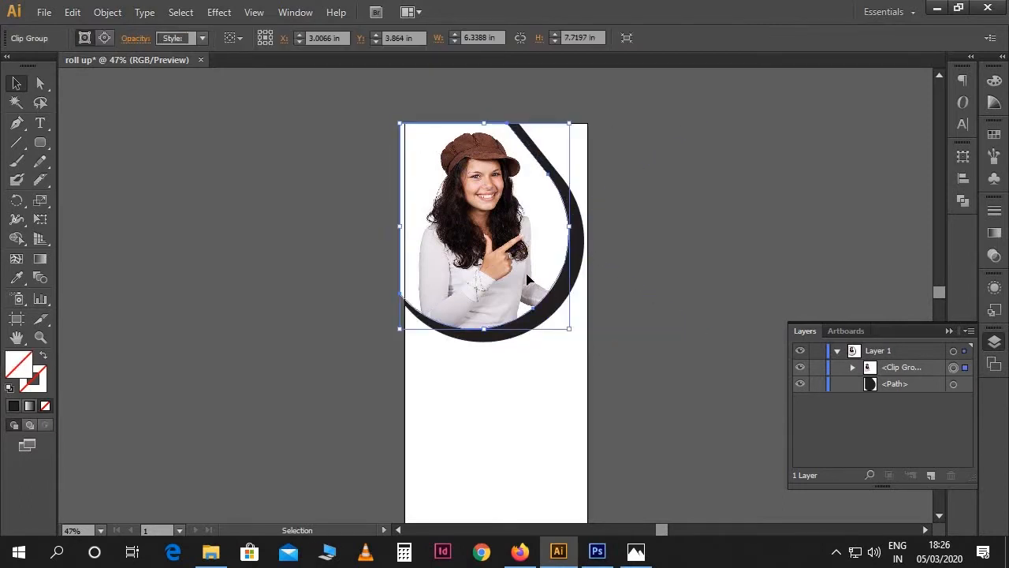
{"action": "key", "text": "Right"}
{"action": "key", "text": "Right"}
{"action": "key", "text": "Right"}
{"action": "key", "text": "Right"}
{"action": "key", "text": "Right"}
{"action": "key", "text": "Right"}
{"action": "key", "text": "Right"}
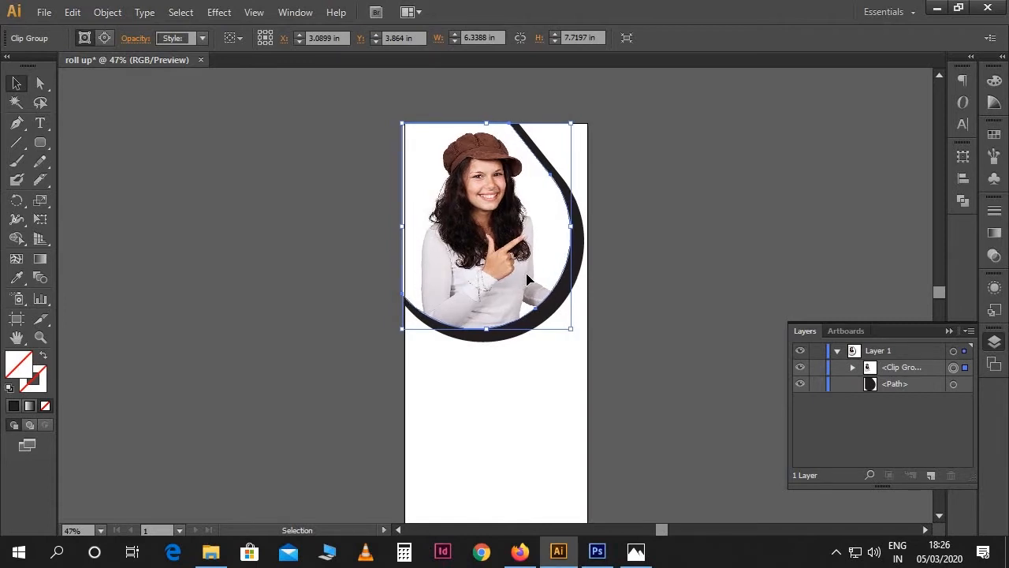
{"action": "key", "text": "Right"}
{"action": "key", "text": "Right"}
{"action": "key", "text": "Right"}
{"action": "key", "text": "Right"}
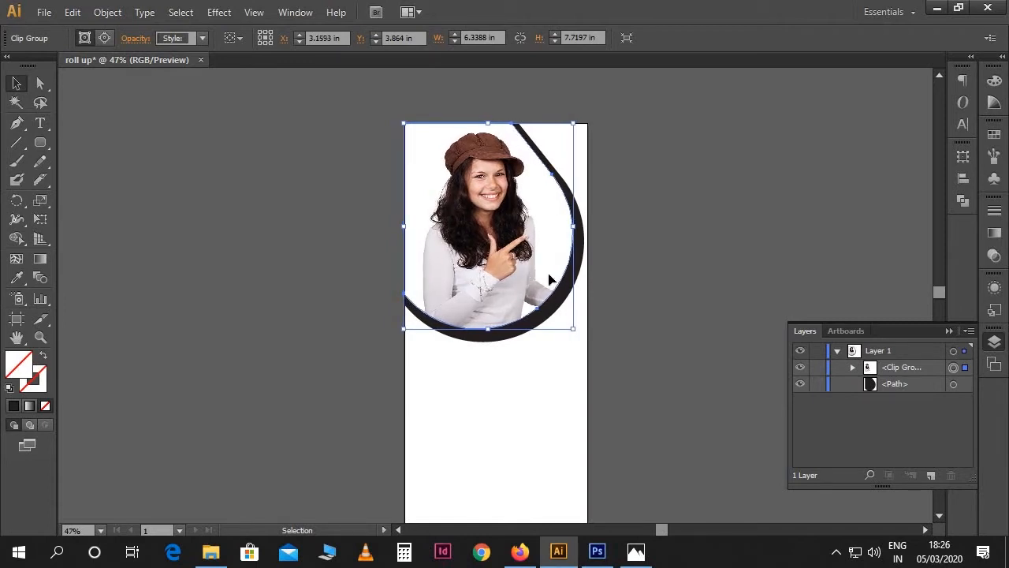
{"action": "left_click", "coordinate": [660, 304]}
- Extend the black path past the artboard's top and left edges and shift it slightly up and left for an even border
{"action": "key", "text": "a"}
{"action": "key", "text": "ctrl+plus"}
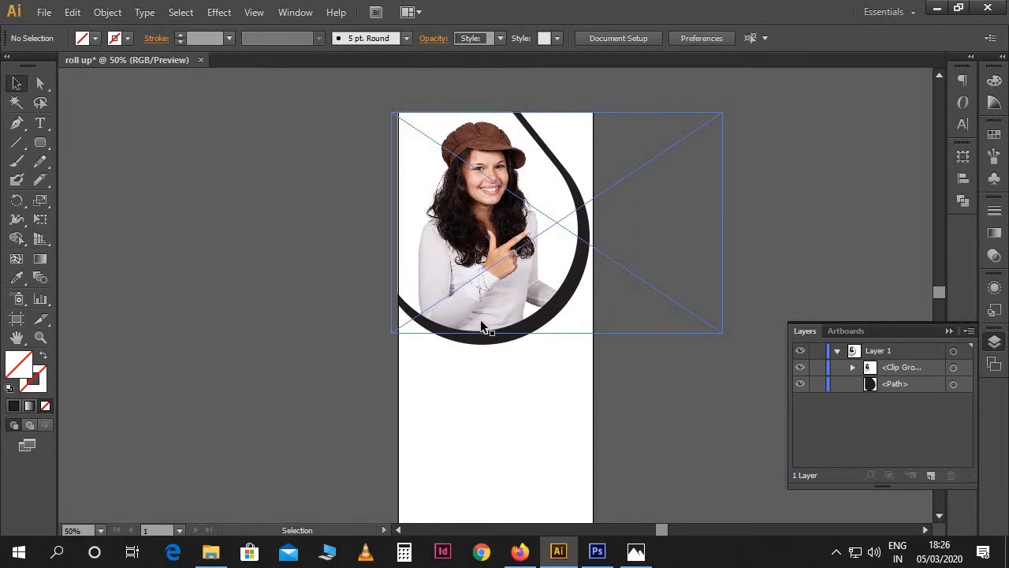
{"action": "key", "text": "ctrl+plus"}
{"action": "scroll", "coordinate": [484, 328], "scroll_direction": "up", "scroll_amount": 2}
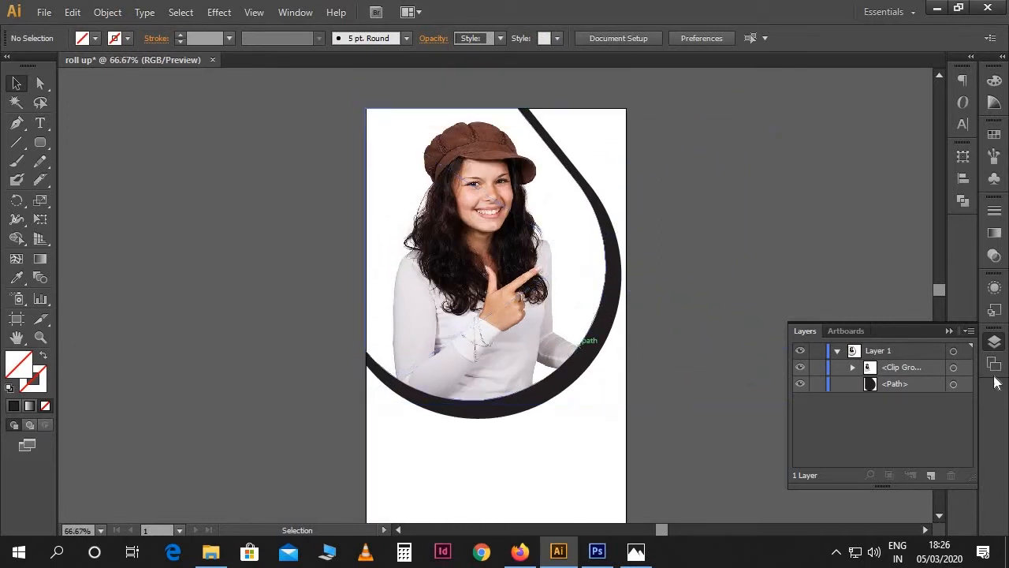
{"action": "left_click", "coordinate": [949, 330]}
{"action": "left_click", "coordinate": [560, 268]}
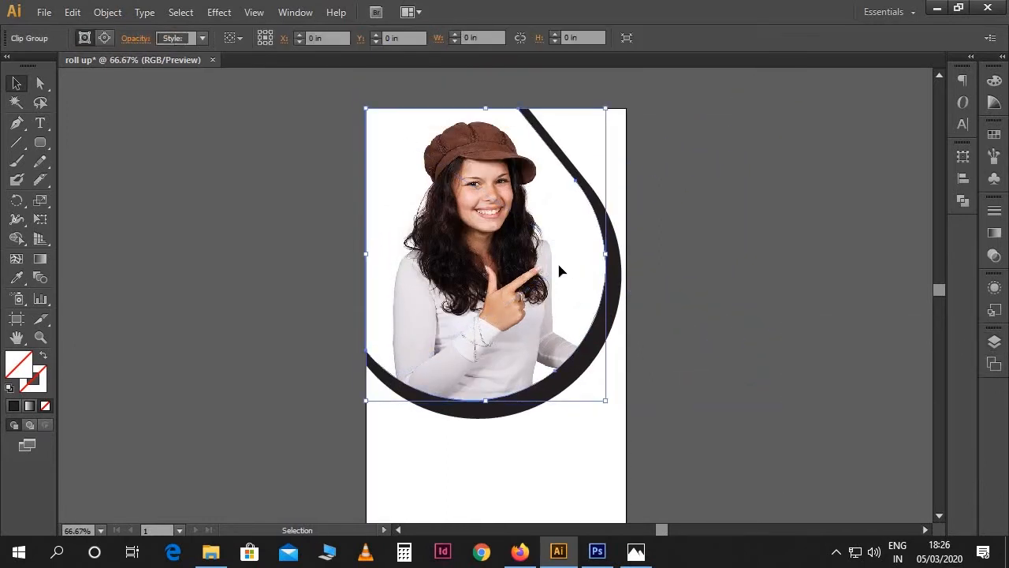
{"action": "left_click", "coordinate": [678, 270]}
{"action": "left_click", "coordinate": [619, 264]}
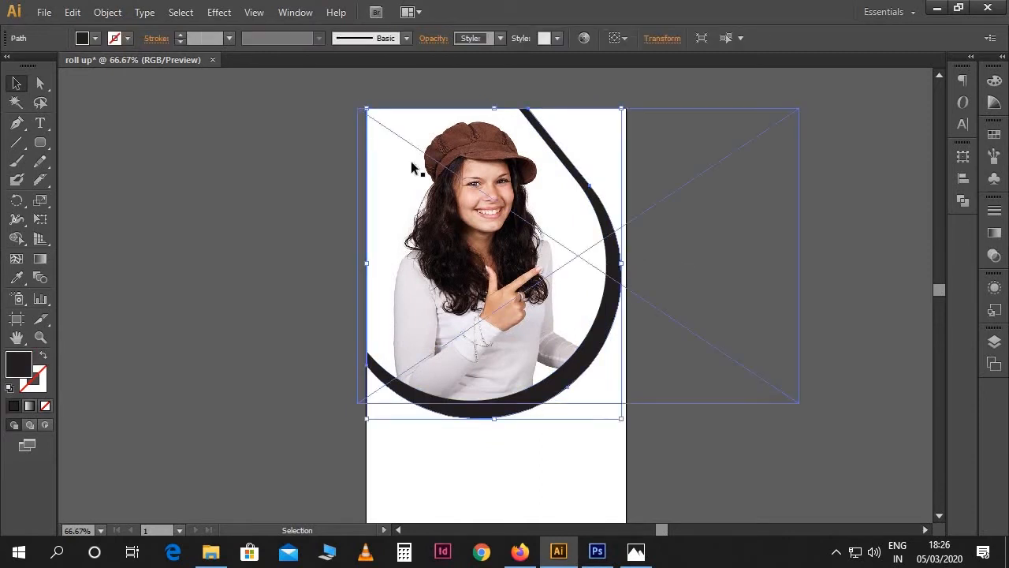
{"action": "left_click_drag", "start_coordinate": [367, 108], "coordinate": [352, 97]}
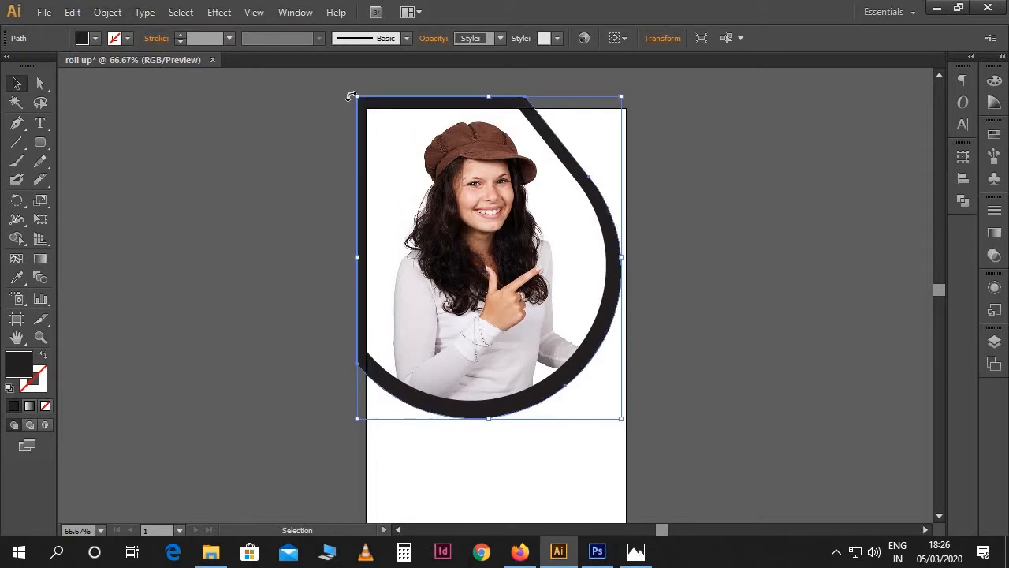
{"action": "key", "text": "ctrl+minus"}
{"action": "left_click_drag", "start_coordinate": [394, 149], "coordinate": [392, 147]}
{"action": "left_click", "coordinate": [652, 207]}
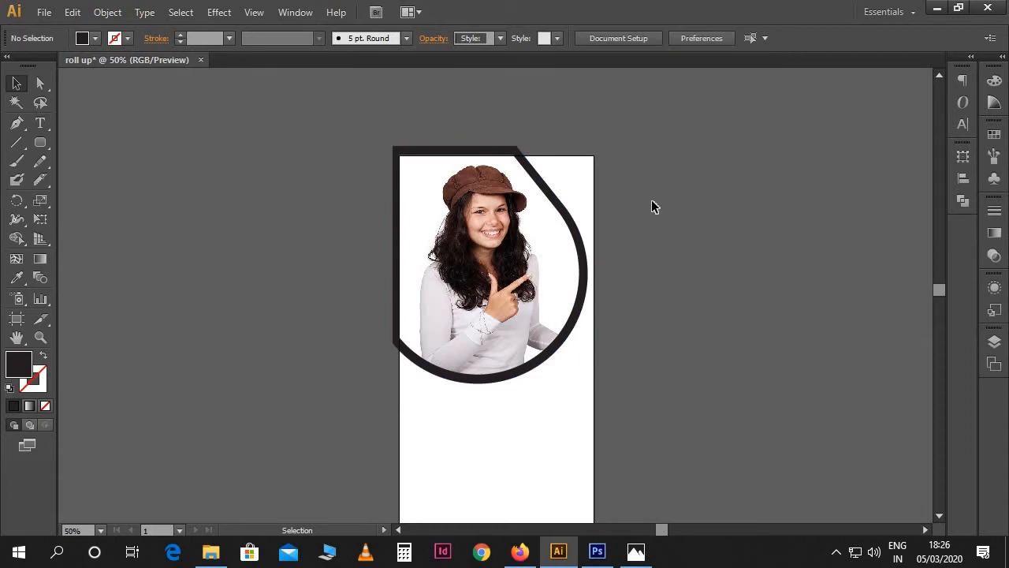
- Cut the black path along the artboard's top and left edges with the Knife tool
{"action": "key", "text": "ctrl+plus"}
{"action": "scroll", "coordinate": [652, 207], "scroll_direction": "up", "scroll_amount": 1}
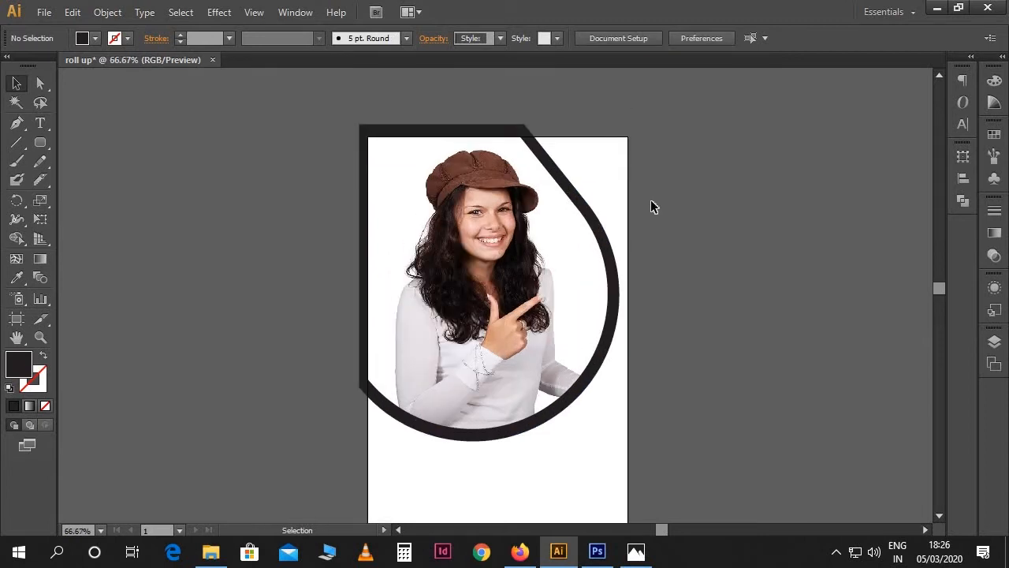
{"action": "left_click", "coordinate": [576, 186]}
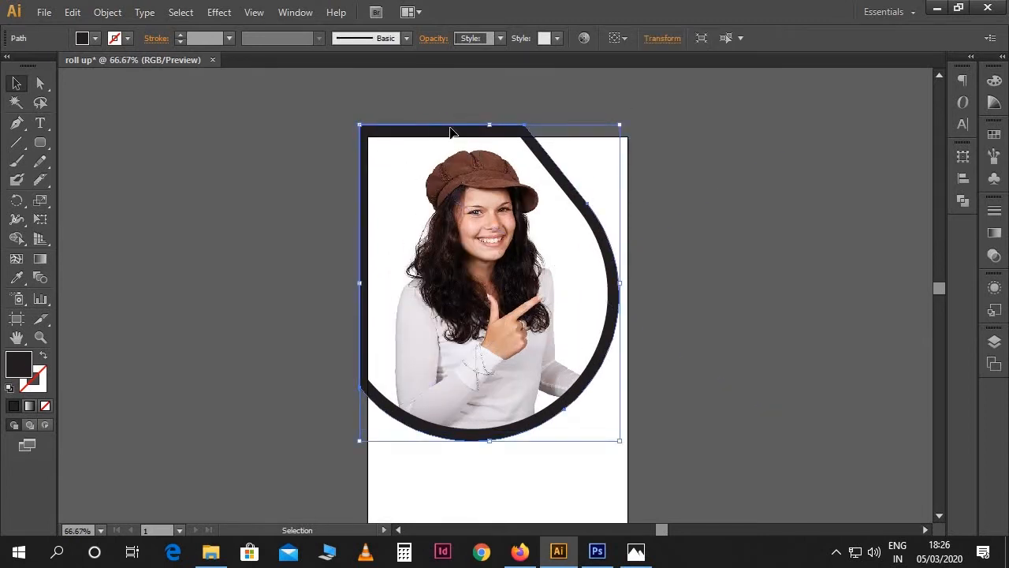
{"action": "left_click", "coordinate": [42, 181]}
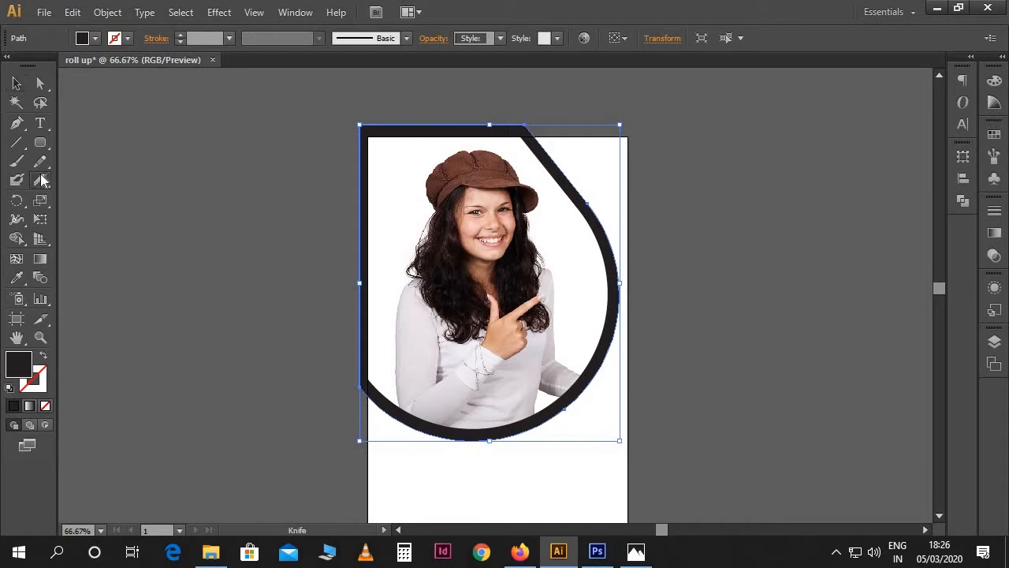
{"action": "left_click", "coordinate": [83, 217]}
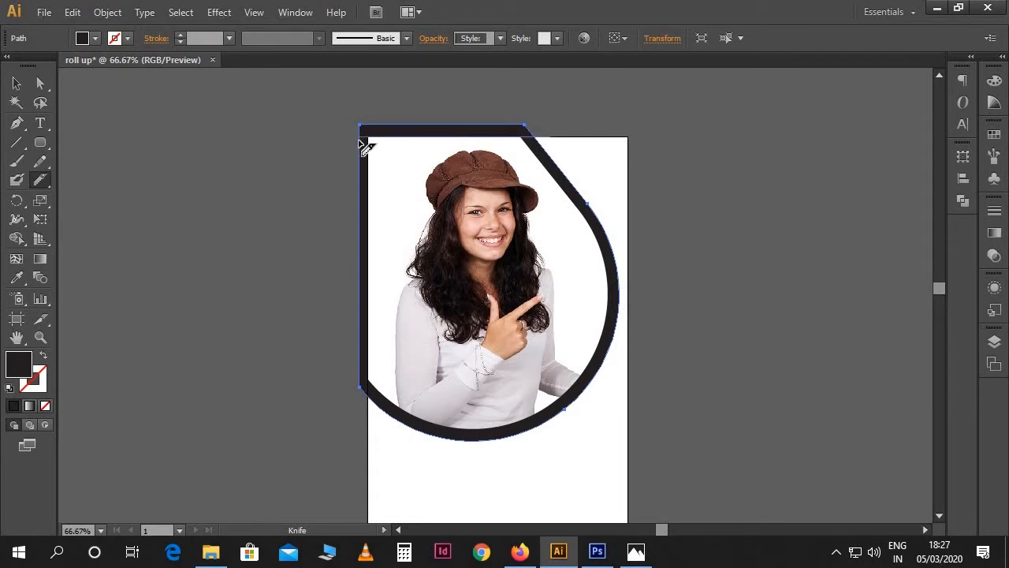
{"action": "left_click_drag", "start_coordinate": [358, 143], "coordinate": [358, 146]}
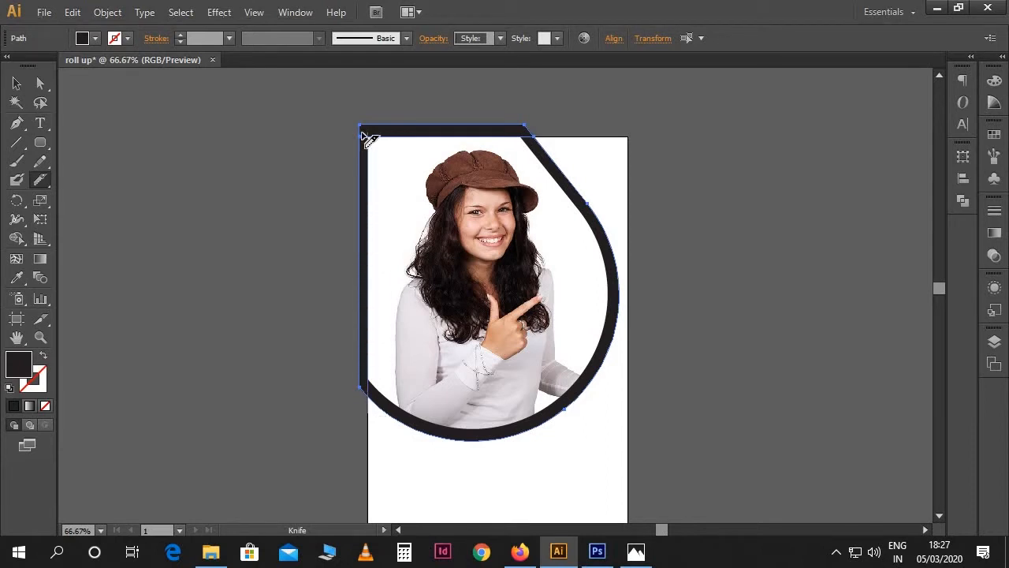
- Delete the cut-off black strips that extend beyond the artboard's left and top edges
{"action": "key", "text": "v"}
{"action": "left_click", "coordinate": [344, 299]}
{"action": "left_click", "coordinate": [362, 299]}
{"action": "key", "text": "Delete"}
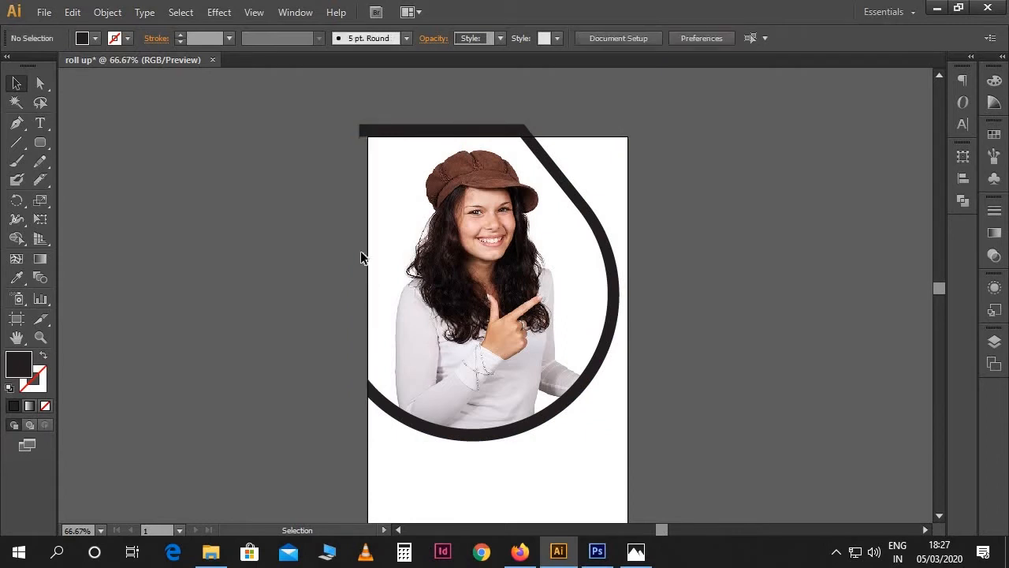
{"action": "left_click", "coordinate": [370, 132]}
{"action": "key", "text": "Delete"}
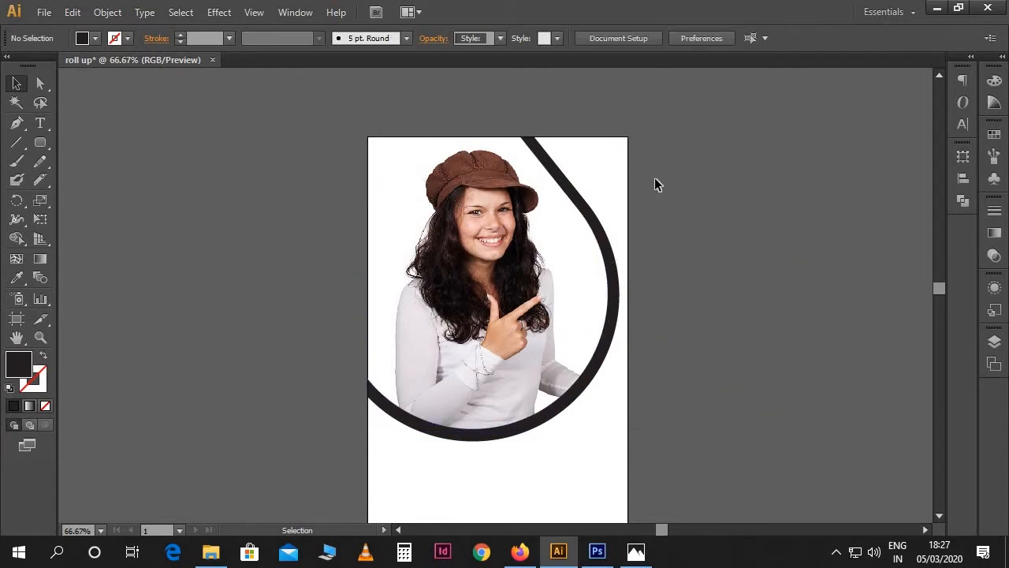
{"action": "scroll", "coordinate": [690, 237], "scroll_direction": "down", "scroll_amount": 2}
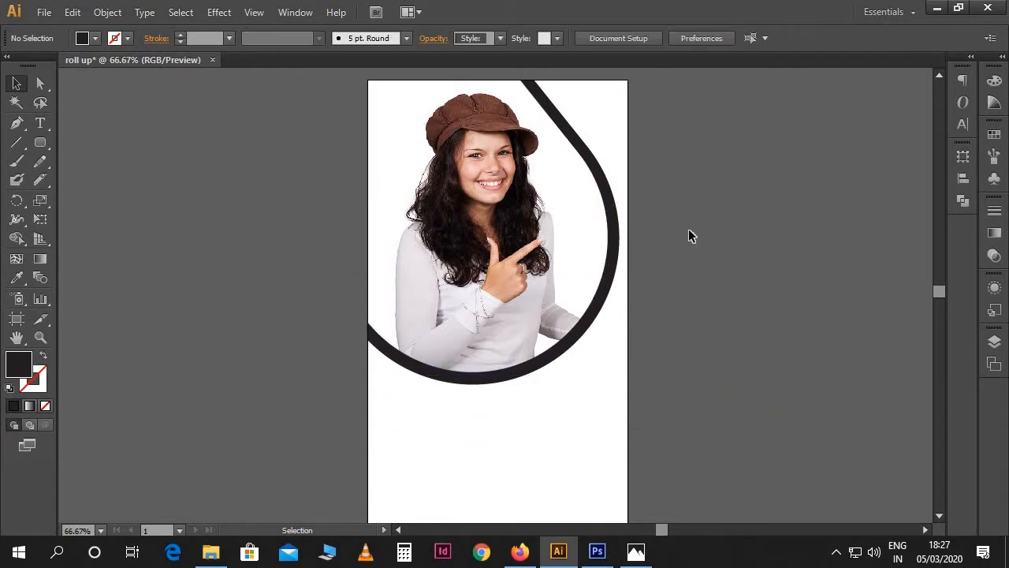
- Fill the black border path with red, using C 17%, M 100%, Y 100% and K 0%
{"action": "left_click", "coordinate": [622, 242]}
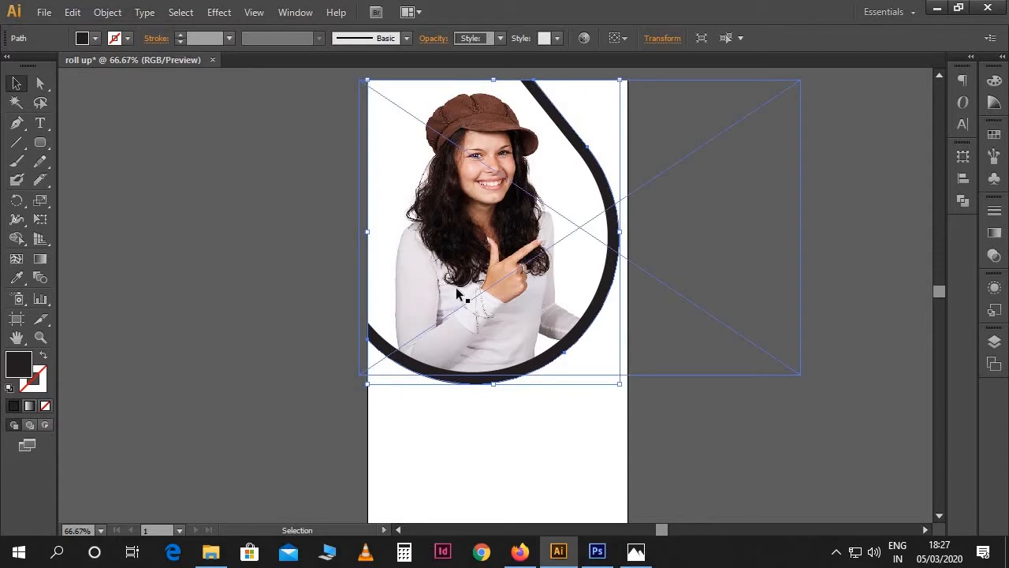
{"action": "double_click", "coordinate": [16, 364]}
{"action": "left_click_drag", "start_coordinate": [744, 291], "coordinate": [793, 249]}
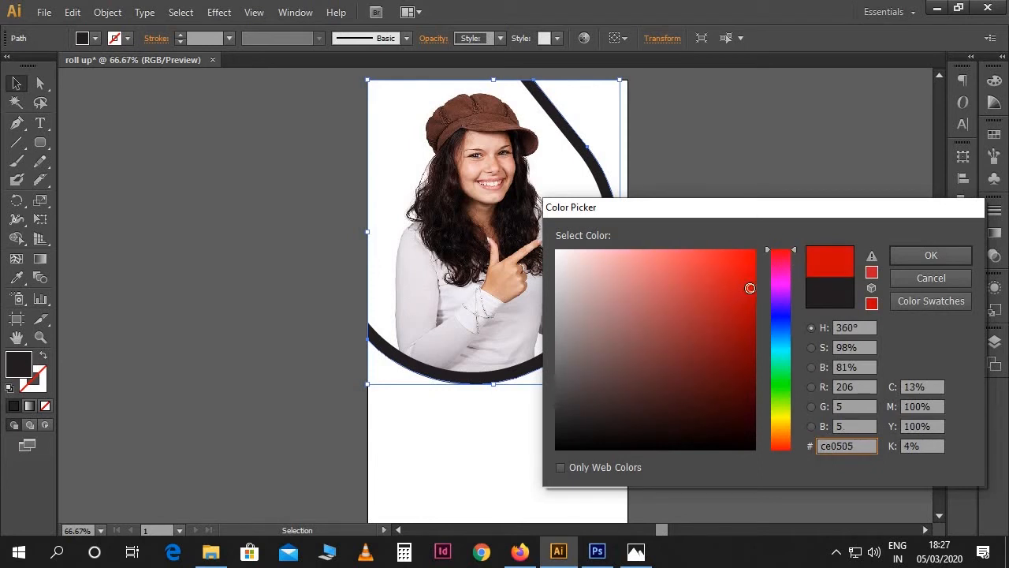
{"action": "left_click_drag", "start_coordinate": [930, 446], "coordinate": [897, 451]}
{"action": "type", "text": "0"}
{"action": "left_click", "coordinate": [930, 386]}
{"action": "type", "text": "17"}
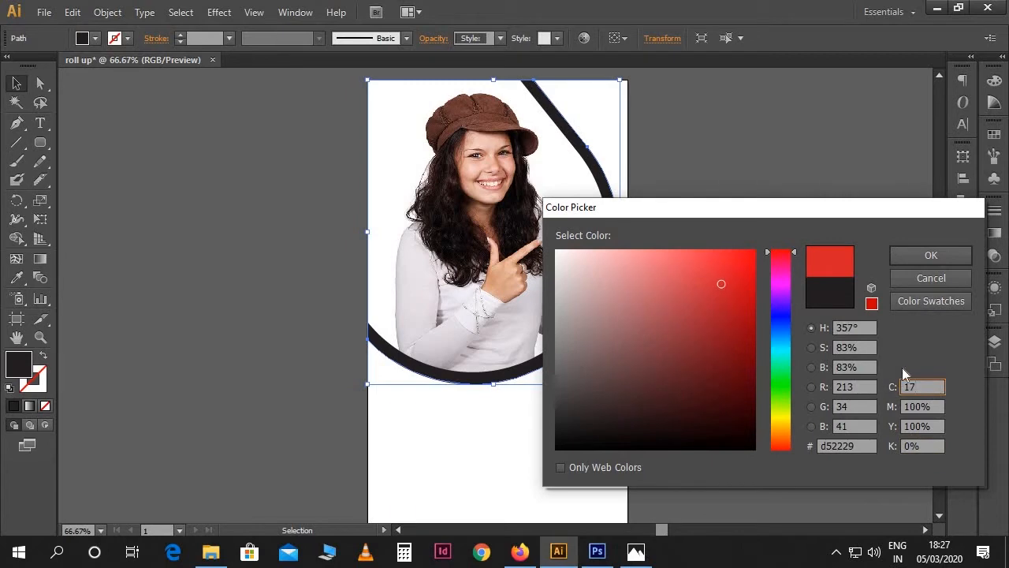
{"action": "left_click", "coordinate": [931, 254]}
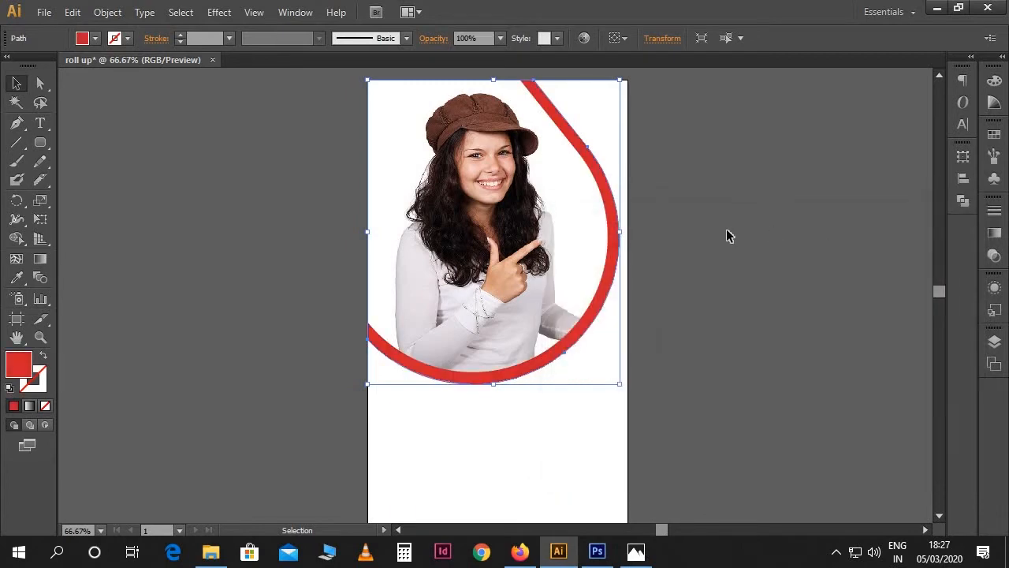
{"action": "left_click", "coordinate": [727, 236]}
- Reposition the photo slightly left within its clipping mask and leave isolation mode
{"action": "scroll", "coordinate": [727, 236], "scroll_direction": "up", "scroll_amount": 1}
{"action": "key", "text": "space"}
{"action": "left_click_drag", "start_coordinate": [716, 275], "coordinate": [676, 279]}
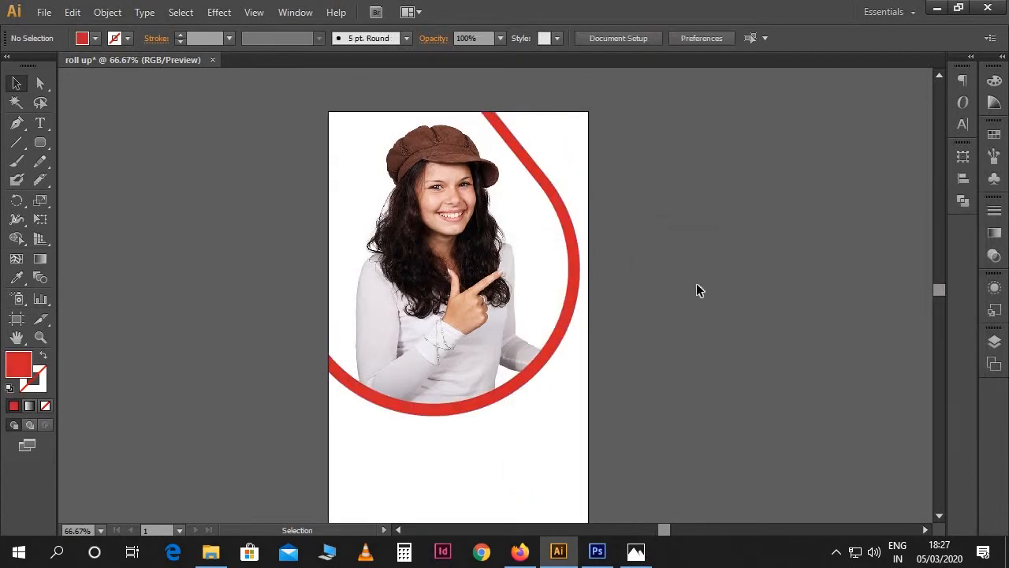
{"action": "left_click", "coordinate": [471, 320]}
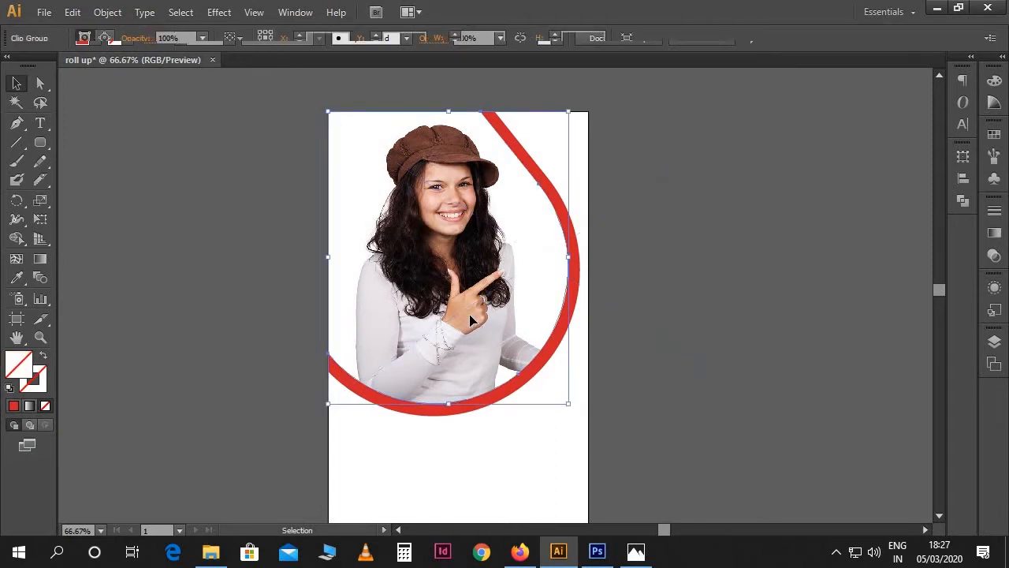
{"action": "double_click", "coordinate": [469, 314]}
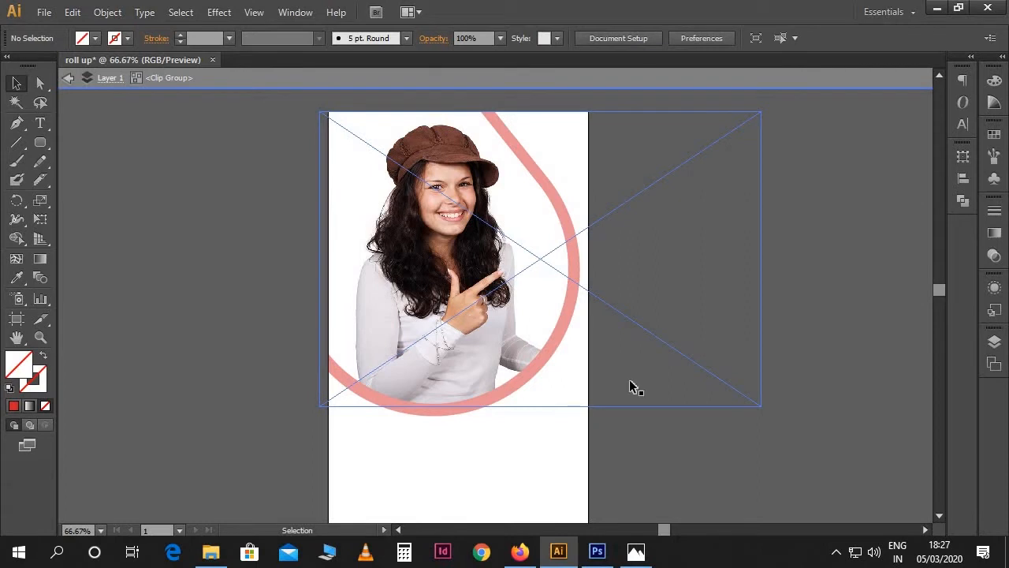
{"action": "left_click_drag", "start_coordinate": [757, 404], "coordinate": [757, 405]}
{"action": "left_click_drag", "start_coordinate": [693, 373], "coordinate": [680, 374]}
{"action": "double_click", "coordinate": [702, 458]}
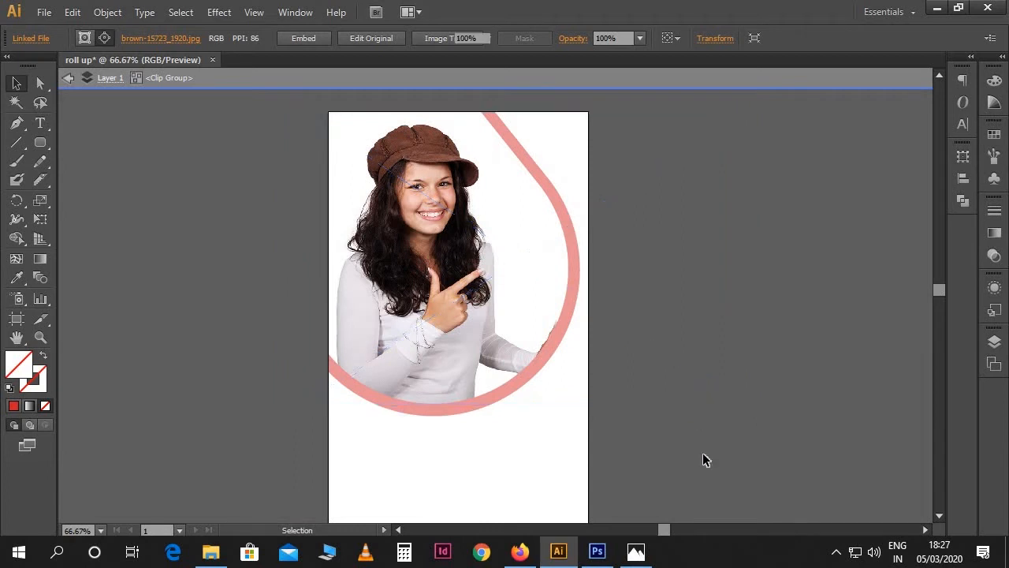
- Draw a fully rounded horizontal rectangle straddling the artboard's left edge over the lower part of the photo
{"action": "key", "text": "ctrl+minus"}
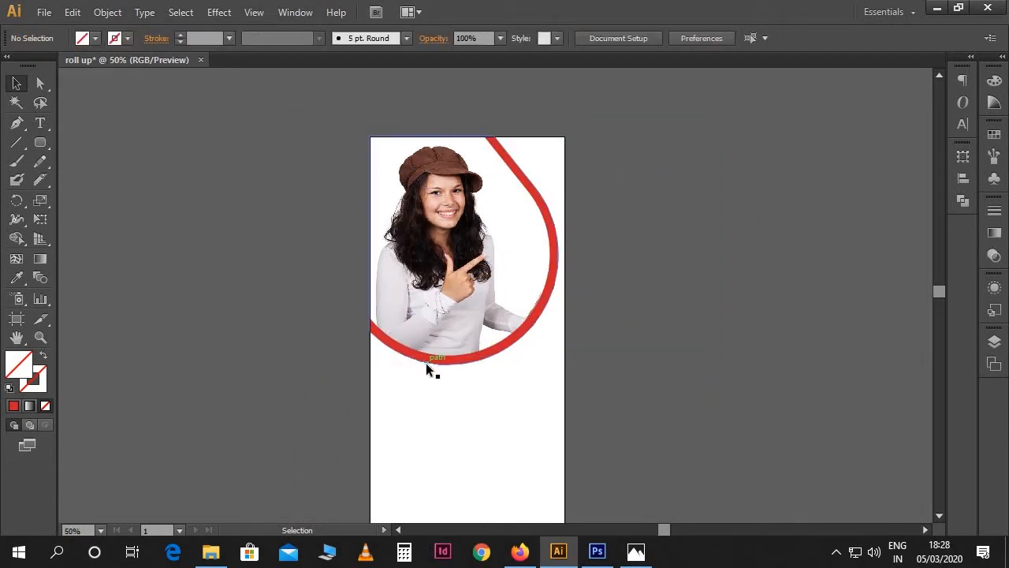
{"action": "left_click", "coordinate": [40, 143]}
{"action": "left_click_drag", "start_coordinate": [297, 302], "coordinate": [393, 336]}
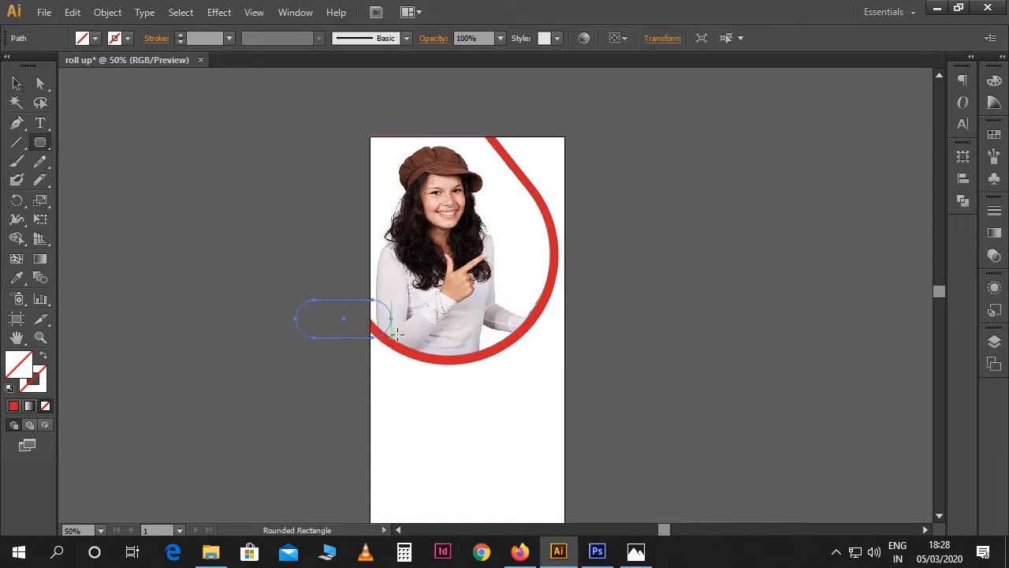
{"action": "left_click", "coordinate": [19, 85]}
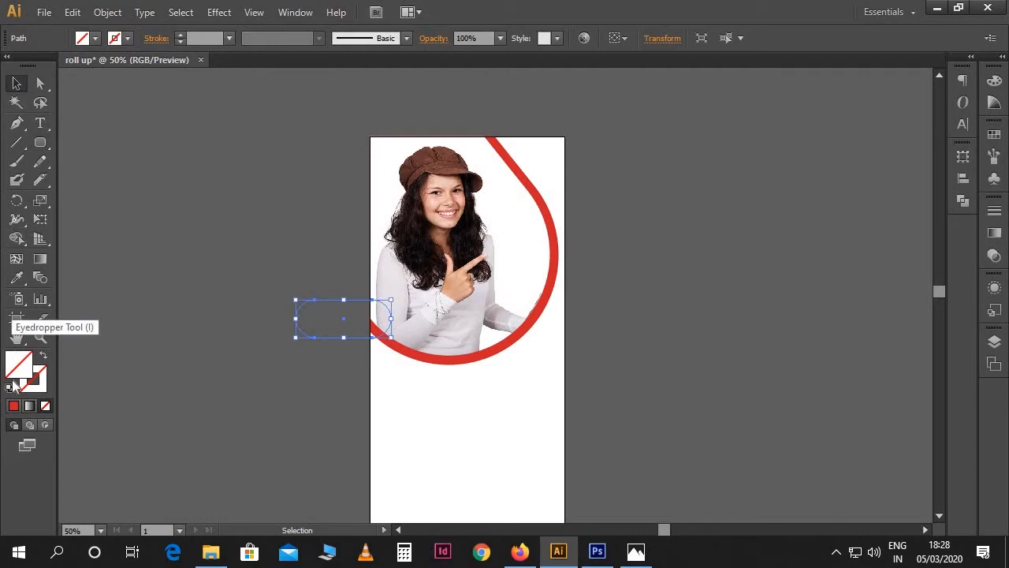
- Fill the rounded rectangle with dark red, using C 39%, M 100%, Y 100% and K 30%
{"action": "double_click", "coordinate": [28, 368]}
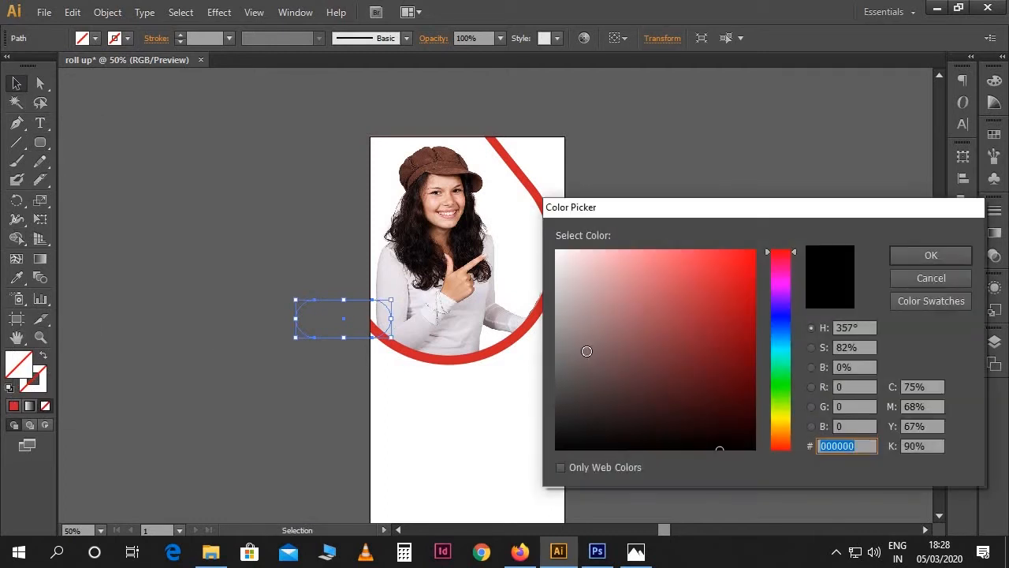
{"action": "left_click", "coordinate": [750, 298]}
{"action": "left_click_drag", "start_coordinate": [751, 298], "coordinate": [759, 346]}
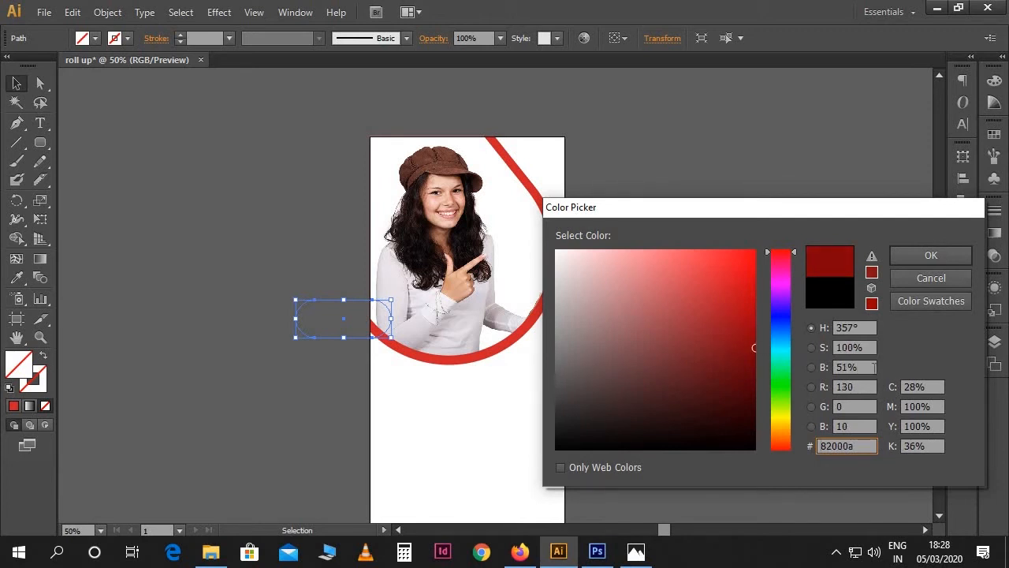
{"action": "left_click", "coordinate": [936, 385]}
{"action": "type", "text": "39"}
{"action": "left_click", "coordinate": [907, 446]}
{"action": "type", "text": "30"}
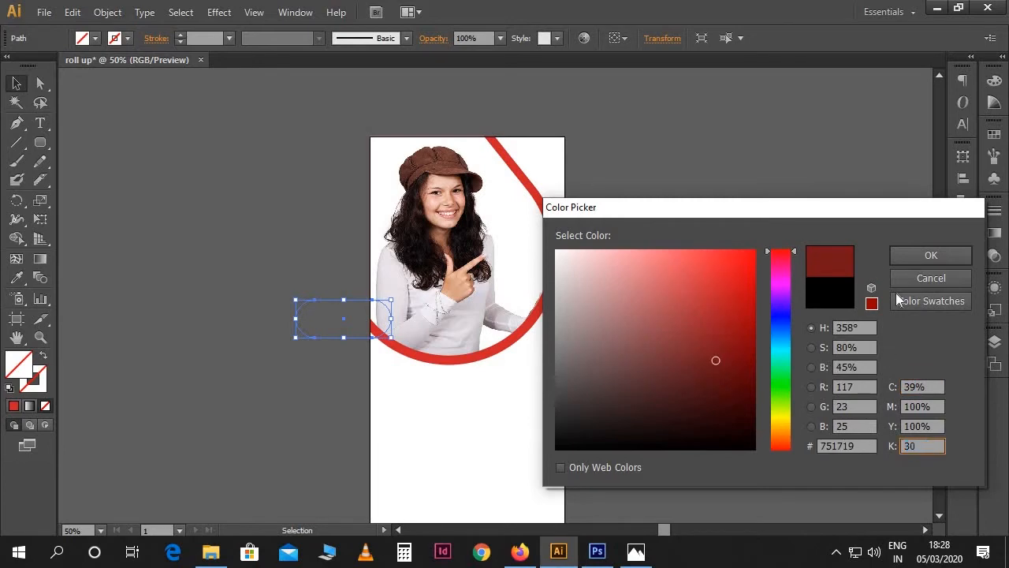
{"action": "left_click", "coordinate": [907, 260]}
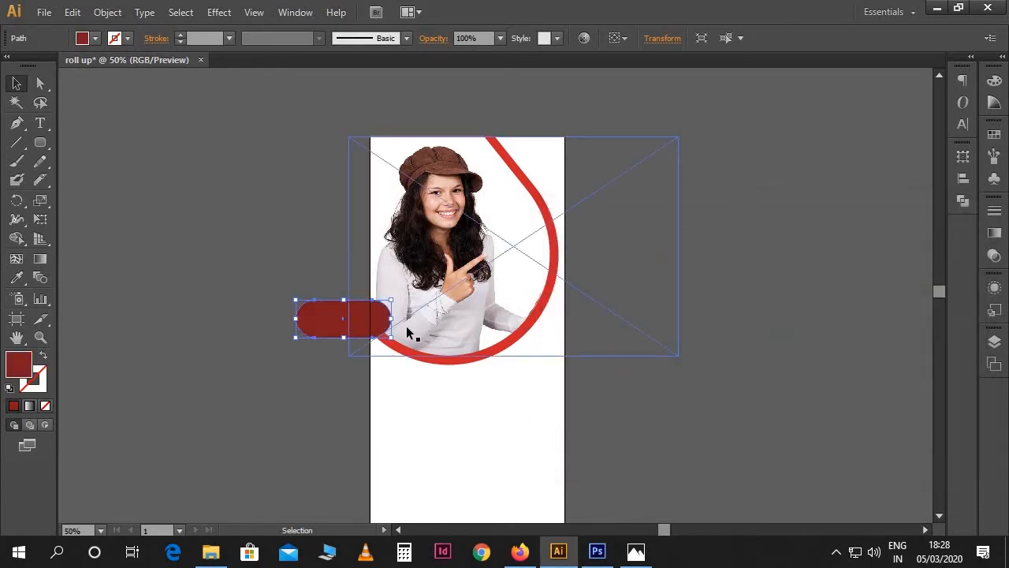
- Rotate the dark red shape to a downward diagonal and position it over the red border's lower-left end
{"action": "left_click_drag", "start_coordinate": [394, 357], "coordinate": [361, 385]}
{"action": "left_click_drag", "start_coordinate": [357, 349], "coordinate": [391, 344]}
{"action": "left_click", "coordinate": [429, 347], "text": "shift"}
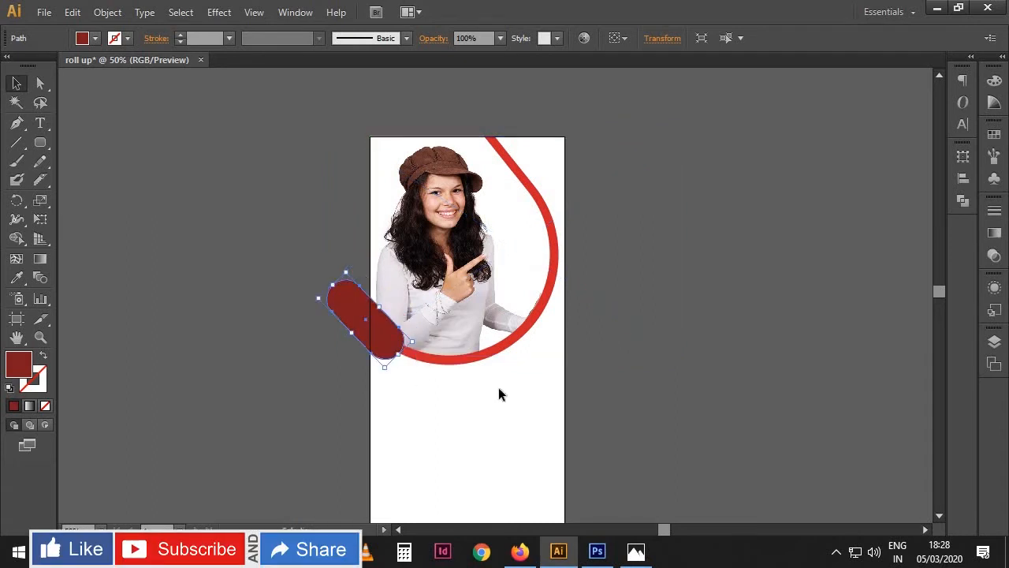
{"action": "left_click", "coordinate": [499, 396]}
{"action": "key", "text": "ctrl+equal"}
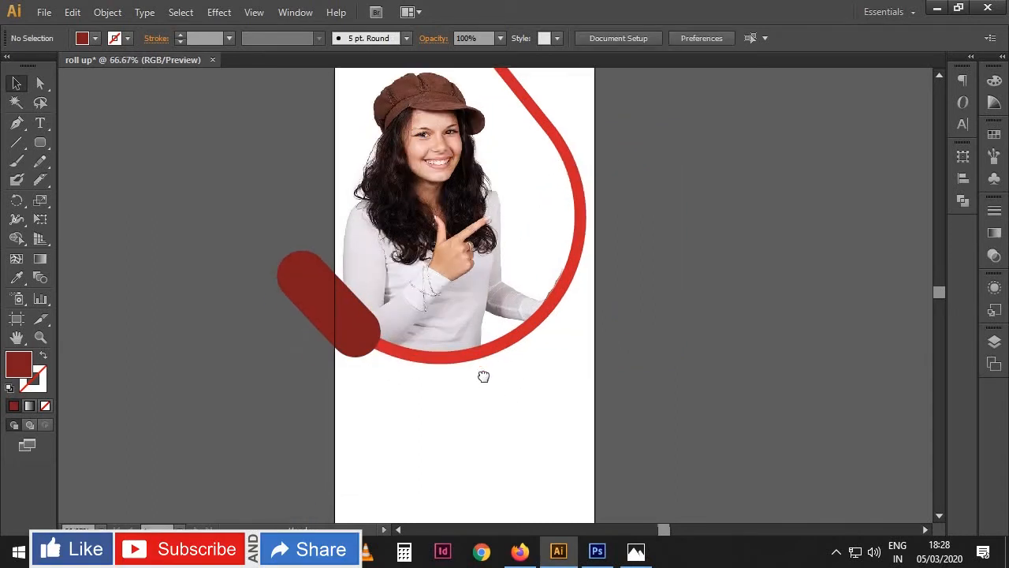
{"action": "left_click", "coordinate": [359, 372]}
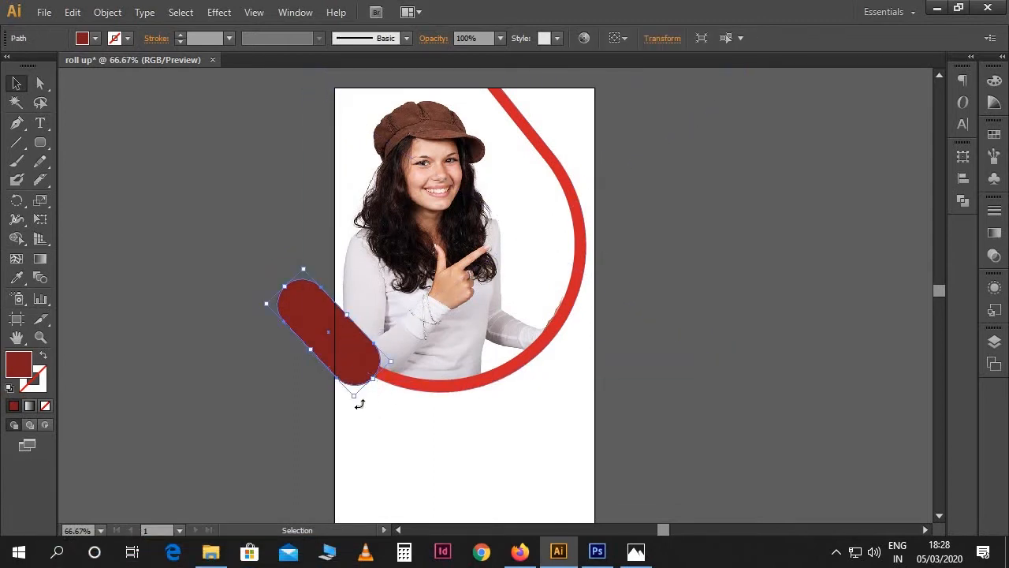
{"action": "left_click", "coordinate": [437, 445]}
{"action": "key", "text": "space"}
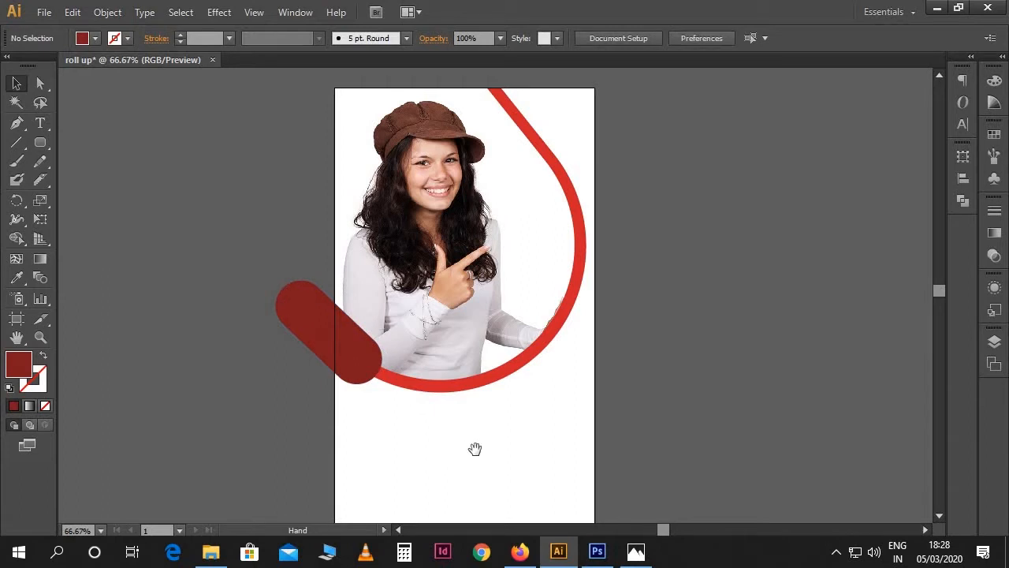
{"action": "left_click_drag", "start_coordinate": [475, 449], "coordinate": [471, 463]}
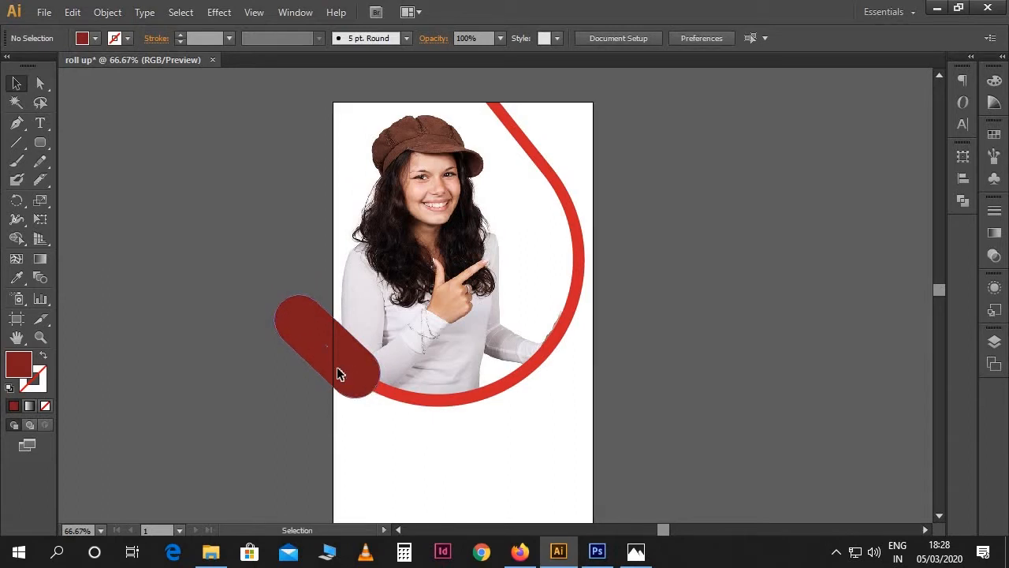
- Duplicate the dark red diagonal shape to the artboard's upper-right corner
{"action": "left_click", "coordinate": [351, 390]}
{"action": "scroll", "coordinate": [357, 399], "scroll_direction": "up", "scroll_amount": 1}
{"action": "left_click_drag", "start_coordinate": [365, 414], "coordinate": [601, 206], "text": "alt"}
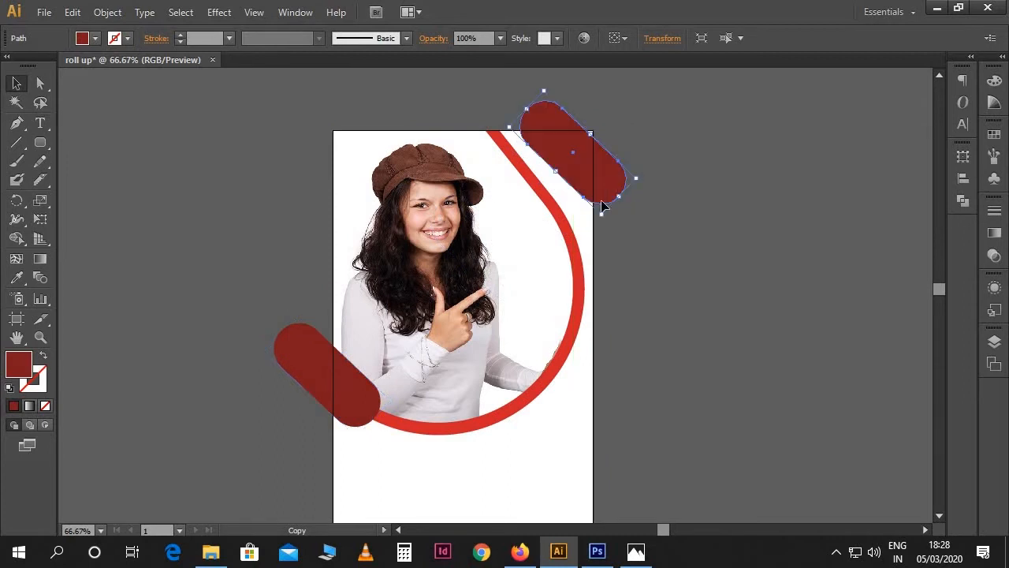
- Cut the lower-left dark red shape along the artboard's left edge with the Knife tool and delete the outer piece
{"action": "left_click", "coordinate": [315, 367]}
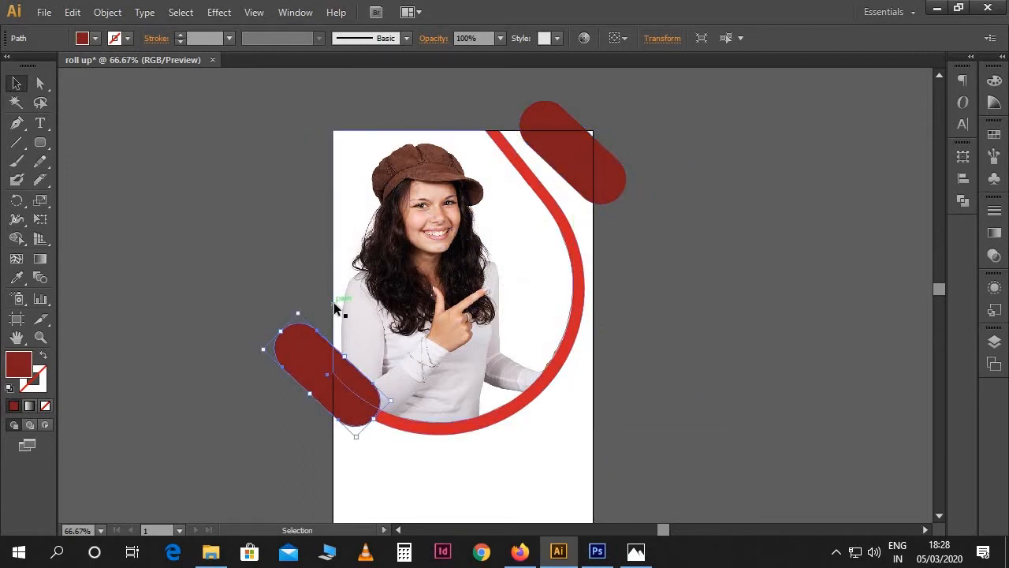
{"action": "scroll", "coordinate": [329, 397], "scroll_direction": "down", "scroll_amount": 3}
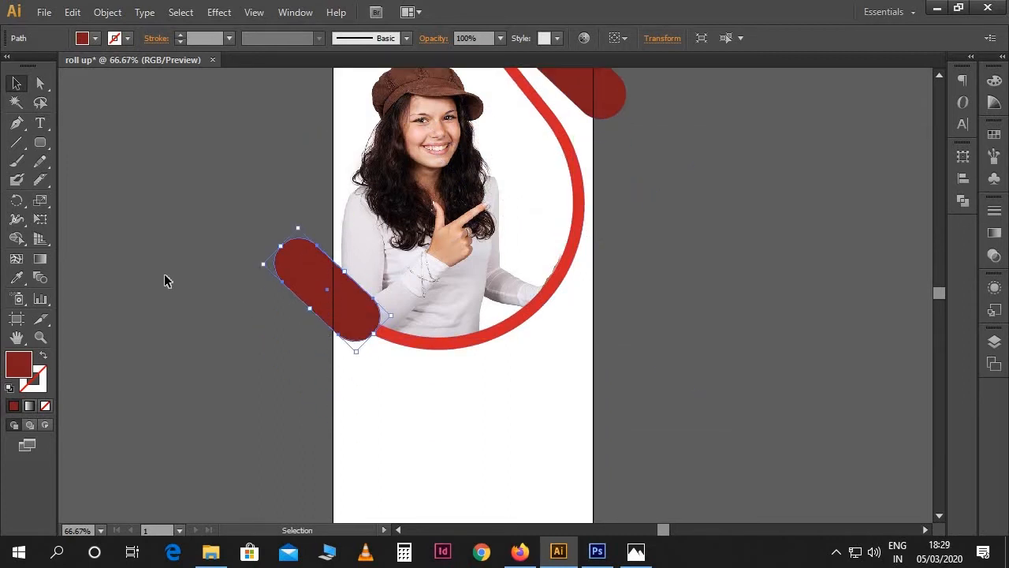
{"action": "left_click", "coordinate": [40, 179]}
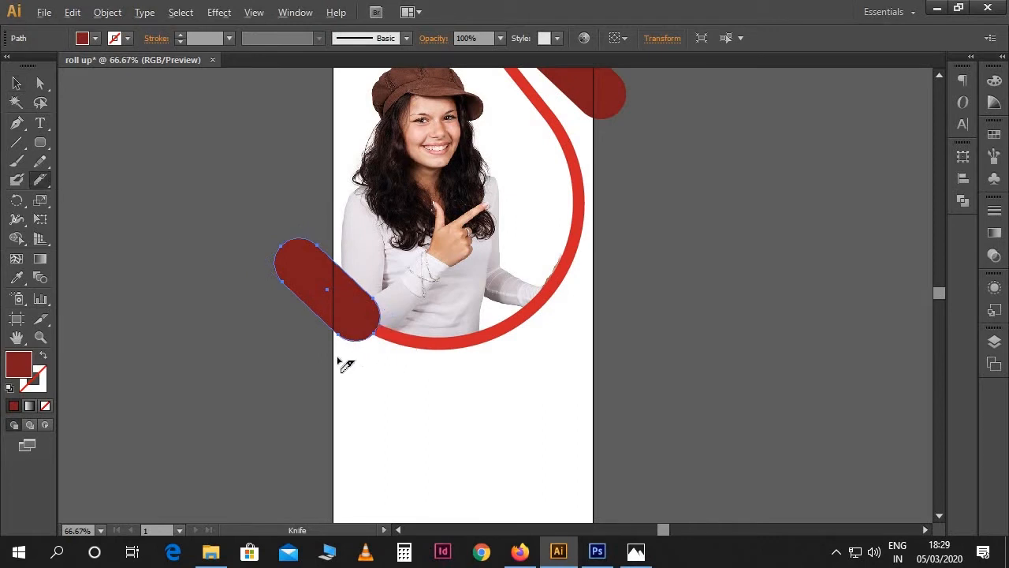
{"action": "left_click_drag", "start_coordinate": [339, 365], "coordinate": [345, 237]}
{"action": "key", "text": "v"}
{"action": "left_click", "coordinate": [260, 259]}
{"action": "left_click", "coordinate": [302, 255]}
{"action": "key", "text": "Delete"}
- Enlarge the upper-right dark red shape, then rotate and position it parallel to the red border's diagonal, leaving a narrow gap
{"action": "left_click_drag", "start_coordinate": [613, 358], "coordinate": [612, 390]}
{"action": "left_click", "coordinate": [542, 171]}
{"action": "scroll", "coordinate": [565, 264], "scroll_direction": "up", "scroll_amount": 3}
{"action": "scroll", "coordinate": [563, 276], "scroll_direction": "up", "scroll_amount": 3}
{"action": "left_click_drag", "start_coordinate": [475, 255], "coordinate": [414, 124]}
{"action": "scroll", "coordinate": [599, 273], "scroll_direction": "down", "scroll_amount": 2}
{"action": "left_click_drag", "start_coordinate": [552, 265], "coordinate": [537, 266]}
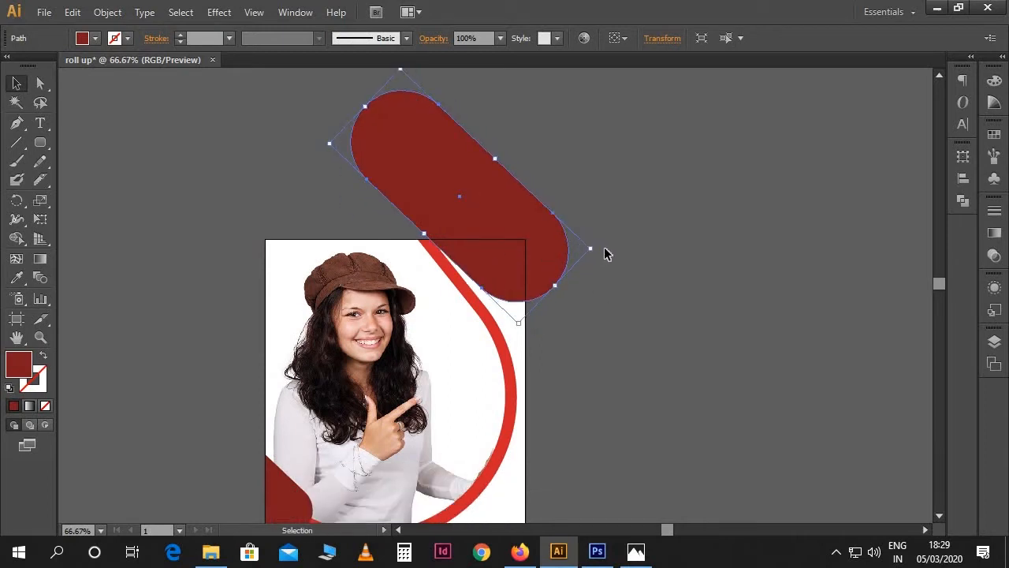
{"action": "left_click_drag", "start_coordinate": [599, 250], "coordinate": [597, 266]}
{"action": "mouse_move", "coordinate": [534, 266]}
{"action": "left_mouse_down"}
{"action": "mouse_move", "coordinate": [559, 255]}
{"action": "mouse_move", "coordinate": [562, 275]}
{"action": "mouse_move", "coordinate": [592, 266]}
{"action": "mouse_move", "coordinate": [551, 273]}
{"action": "left_mouse_up"}
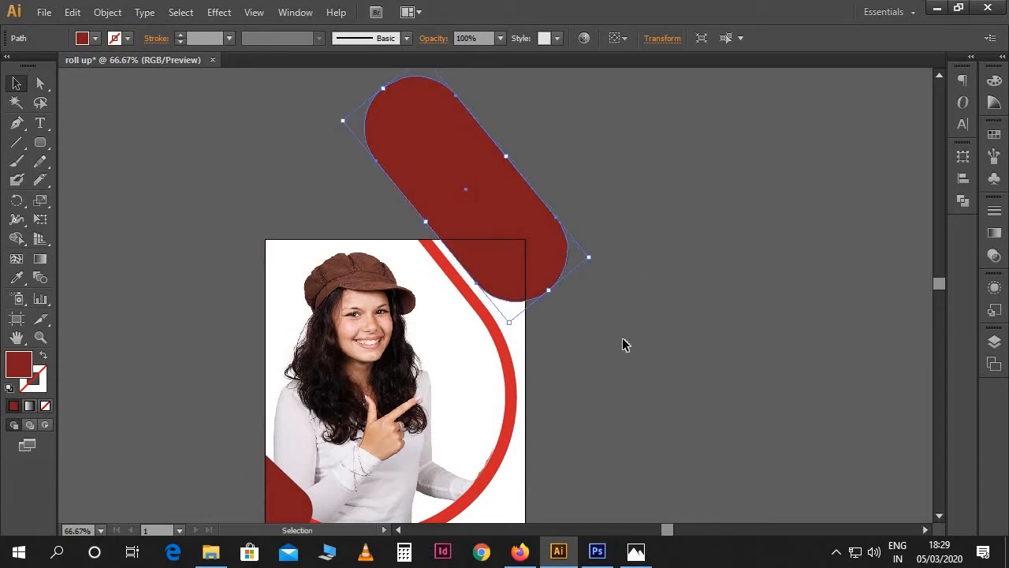
{"action": "left_click", "coordinate": [624, 342]}
{"action": "scroll", "coordinate": [624, 342], "scroll_direction": "down", "scroll_amount": 2}
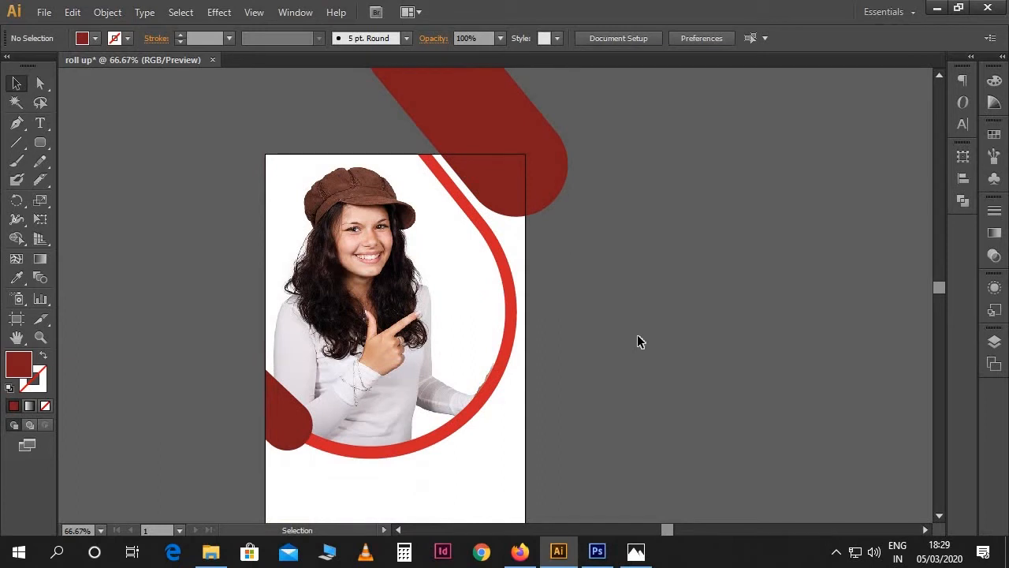
- Cut the upper-right shape along the artboard's top and right edges with the Knife tool and delete the outer part
{"action": "left_click", "coordinate": [496, 171]}
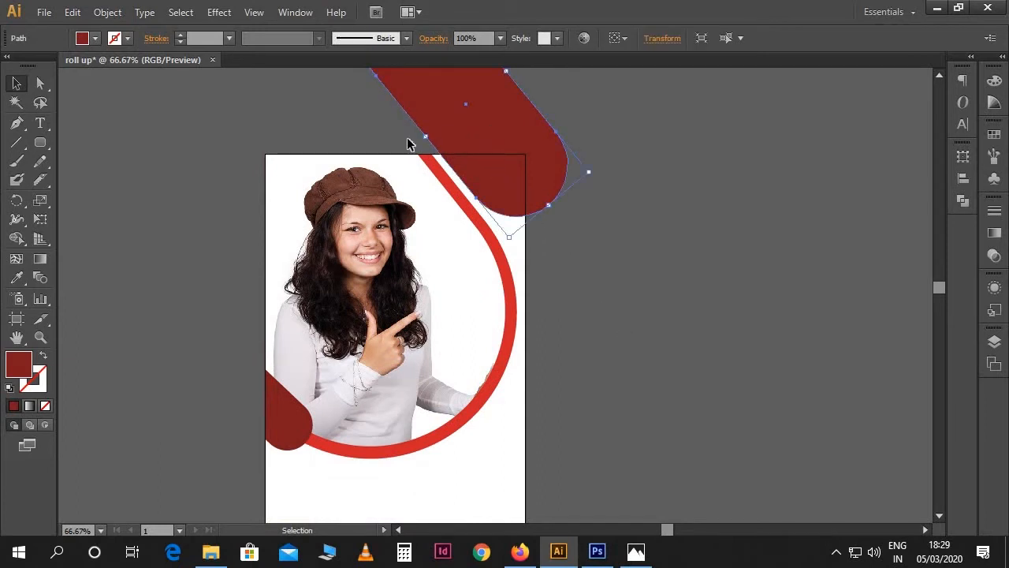
{"action": "left_click", "coordinate": [41, 180]}
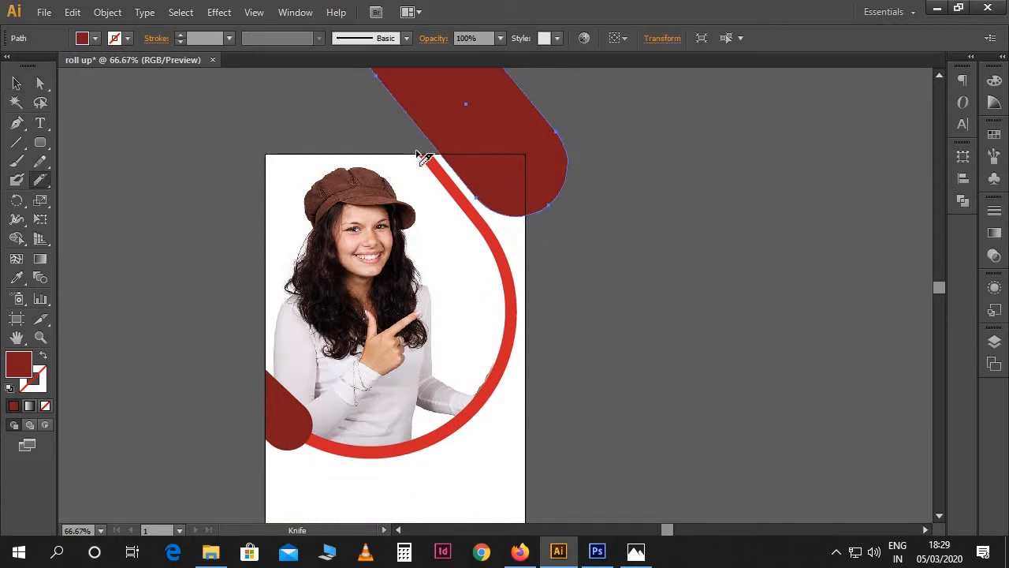
{"action": "mouse_move", "coordinate": [439, 160]}
{"action": "left_mouse_down"}
{"action": "mouse_move", "coordinate": [531, 157]}
{"action": "mouse_move", "coordinate": [541, 199]}
{"action": "mouse_move", "coordinate": [527, 227]}
{"action": "mouse_move", "coordinate": [526, 130]}
{"action": "left_mouse_up"}
{"action": "key", "text": "v"}
{"action": "left_click", "coordinate": [612, 220]}
{"action": "left_click", "coordinate": [555, 174]}
{"action": "key", "text": "Delete"}
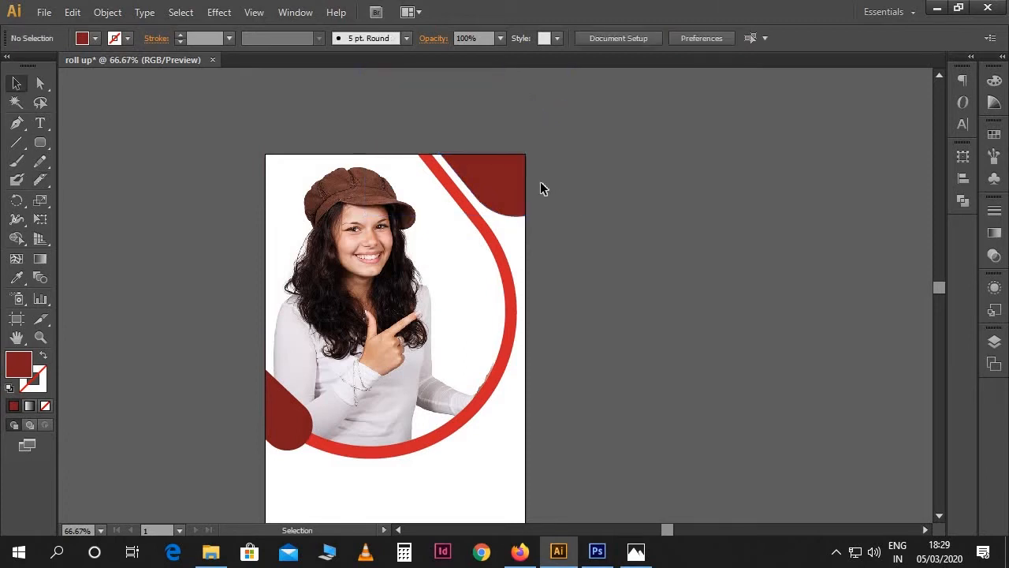
- Recolor the upper-right corner shape with the photo border's red, sampled using the Eyedropper
{"action": "scroll", "coordinate": [541, 188], "scroll_direction": "down", "scroll_amount": 1}
{"action": "left_click", "coordinate": [508, 178]}
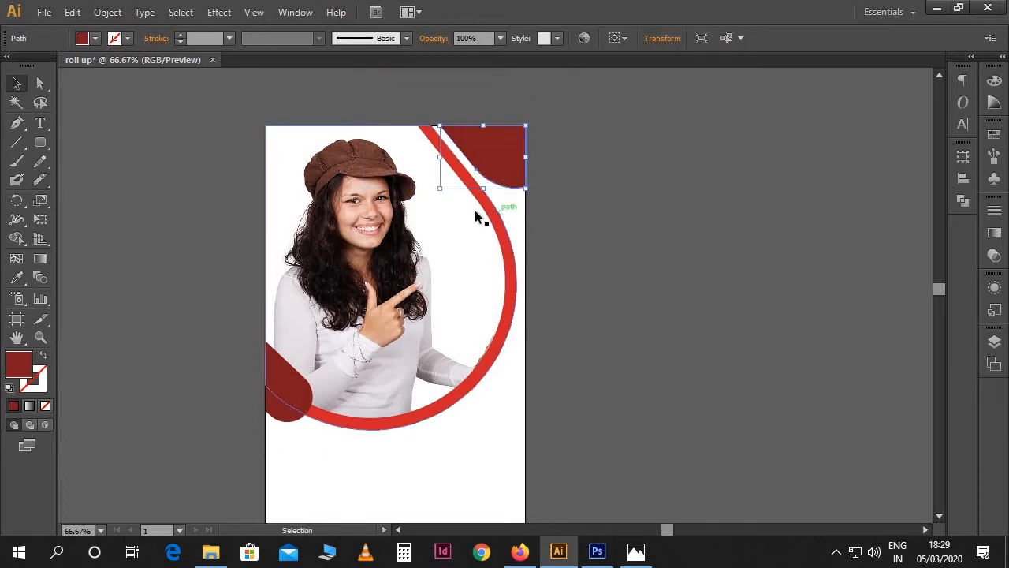
{"action": "left_click", "coordinate": [16, 277]}
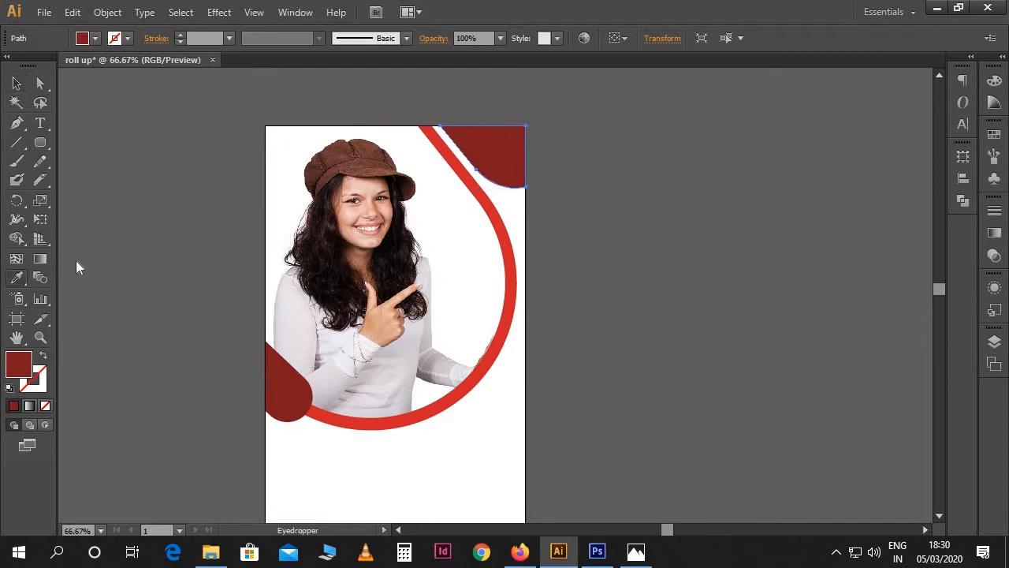
{"action": "left_click", "coordinate": [508, 211]}
{"action": "key", "text": "v"}
{"action": "left_click", "coordinate": [642, 219]}
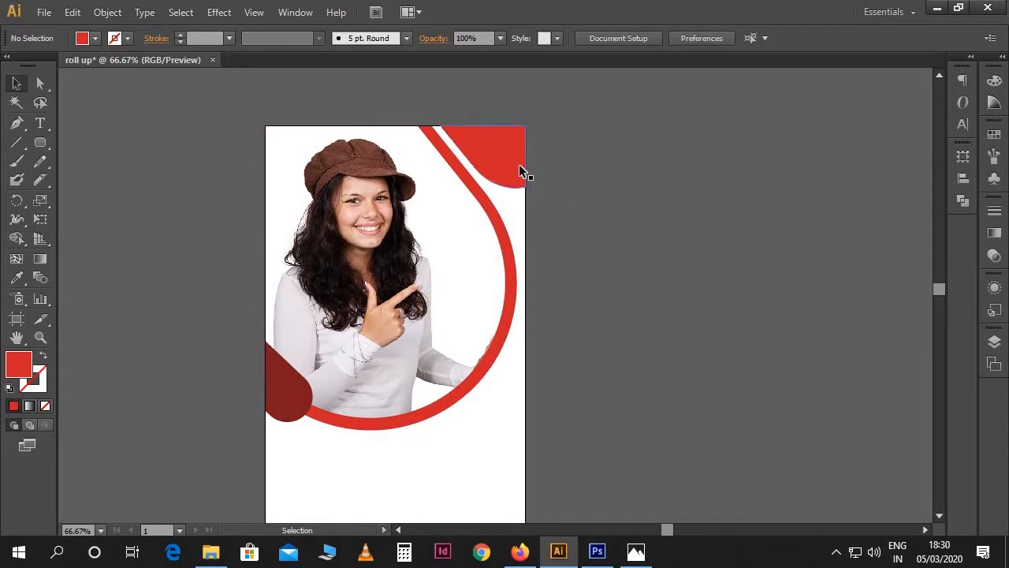
- Place the Logo EPS file and position it on the red shape in the artboard's upper-right corner
{"action": "left_click", "coordinate": [44, 12]}
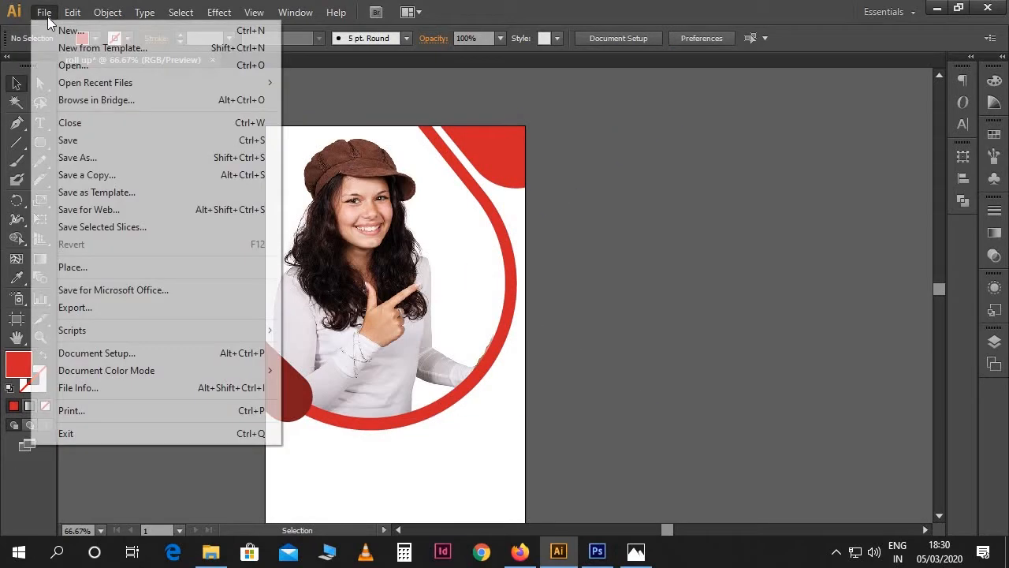
{"action": "left_click", "coordinate": [71, 267]}
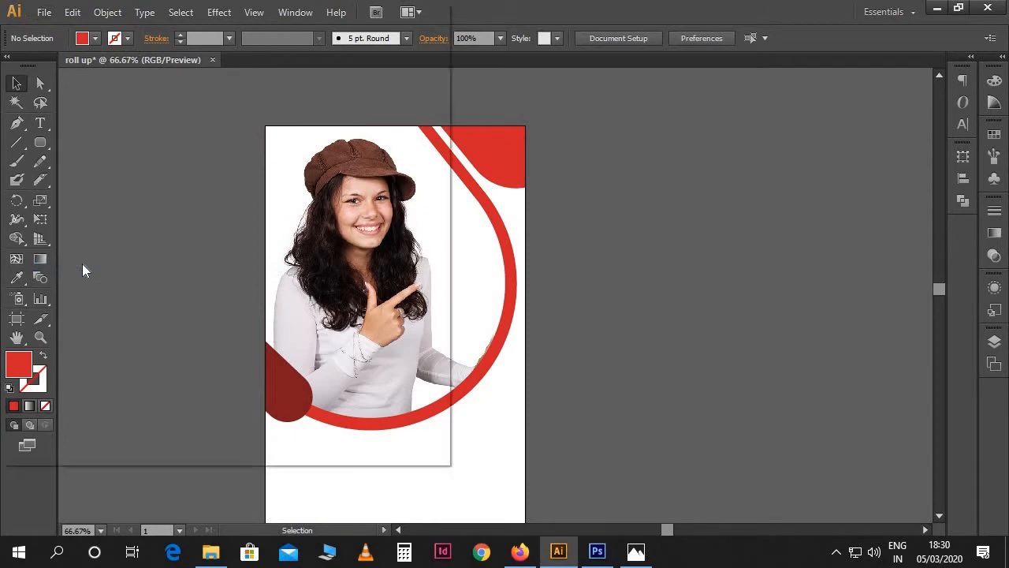
{"action": "left_click", "coordinate": [303, 118]}
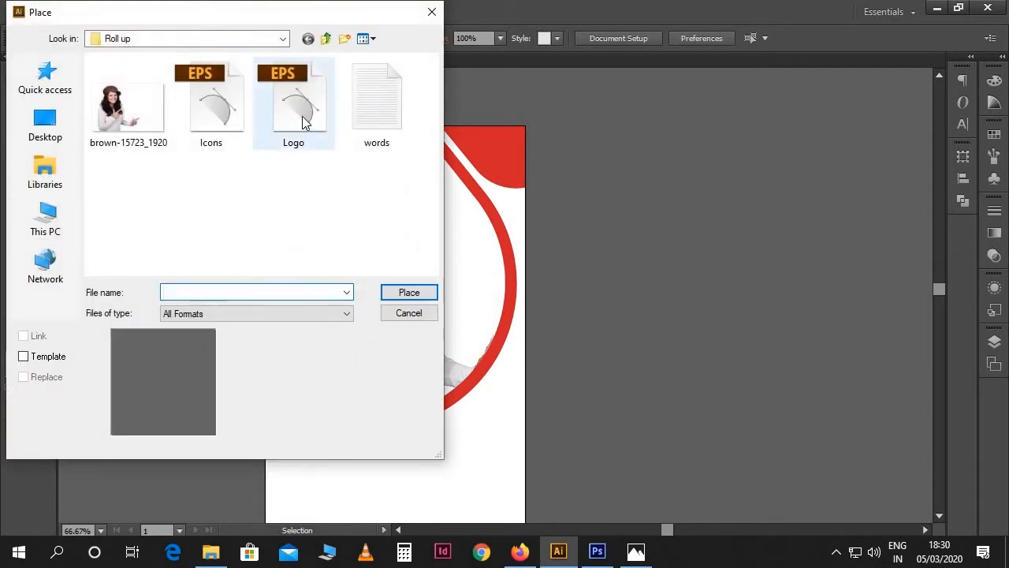
{"action": "left_click", "coordinate": [405, 295]}
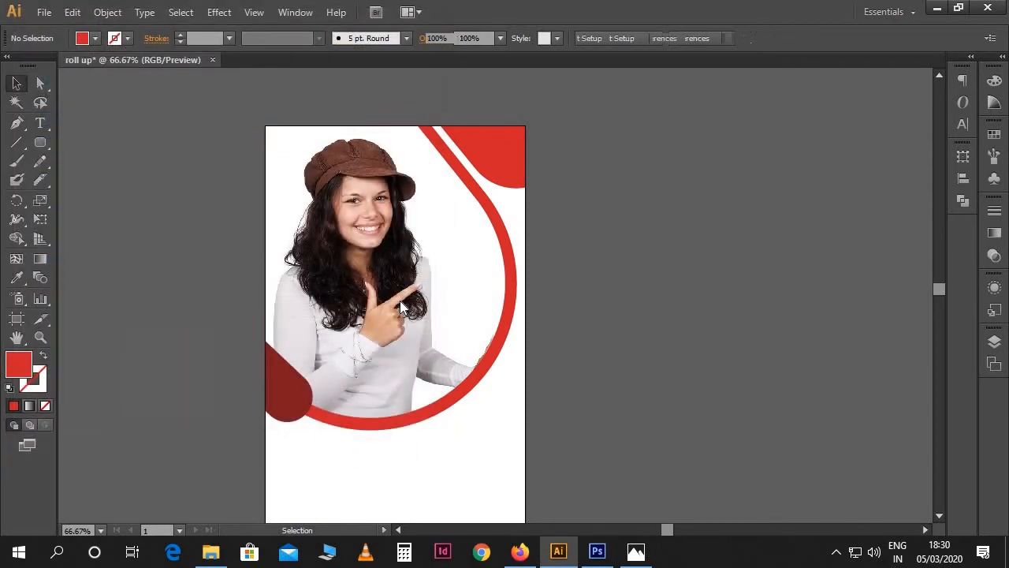
{"action": "left_click", "coordinate": [400, 300]}
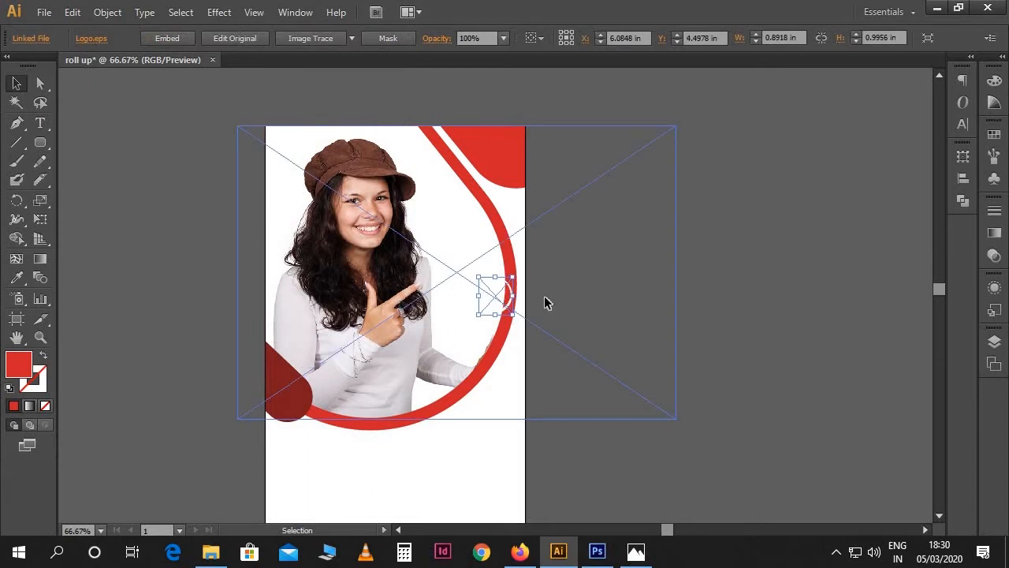
{"action": "left_click_drag", "start_coordinate": [496, 313], "coordinate": [493, 193]}
{"action": "scroll", "coordinate": [614, 290], "scroll_direction": "up", "scroll_amount": 1}
{"action": "scroll", "coordinate": [563, 334], "scroll_direction": "down", "scroll_amount": 1}
{"action": "scroll", "coordinate": [566, 335], "scroll_direction": "down", "scroll_amount": 1}
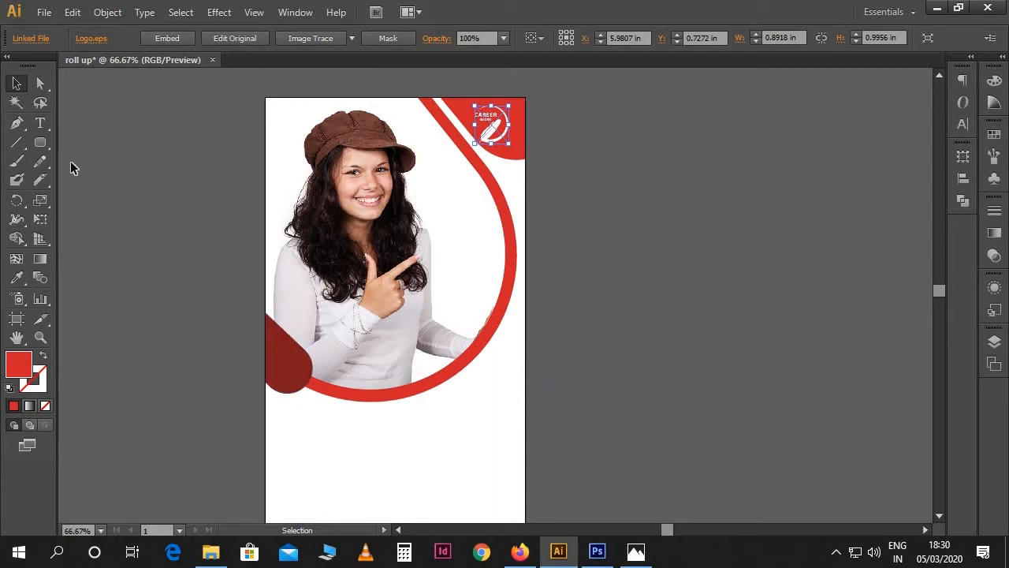
- Draw a narrow vertical red rectangle against the artboard's left edge, below the photo
{"action": "left_click_drag", "start_coordinate": [42, 142], "coordinate": [69, 141]}
{"action": "scroll", "coordinate": [194, 249], "scroll_direction": "down", "scroll_amount": 3}
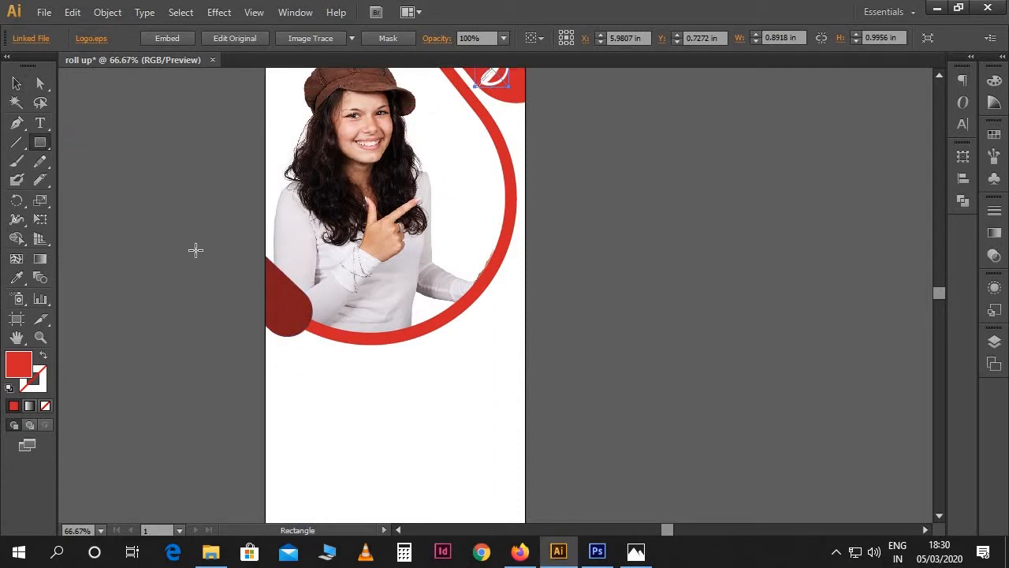
{"action": "left_click_drag", "start_coordinate": [266, 337], "coordinate": [280, 387]}
{"action": "key", "text": "v"}
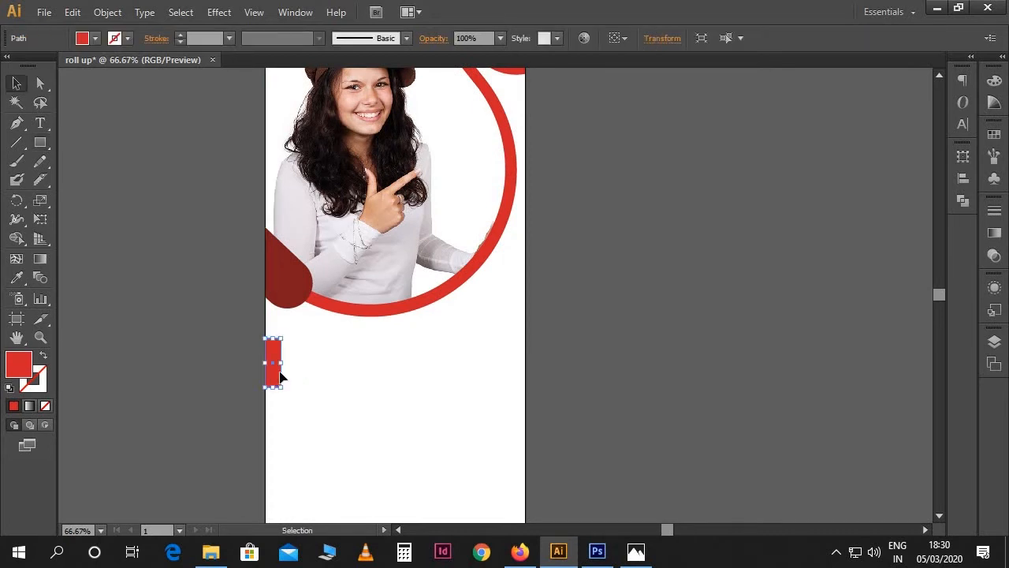
- Show the rulers and add a vertical guide along the narrow red rectangle's right edge
{"action": "key", "text": "ctrl+r"}
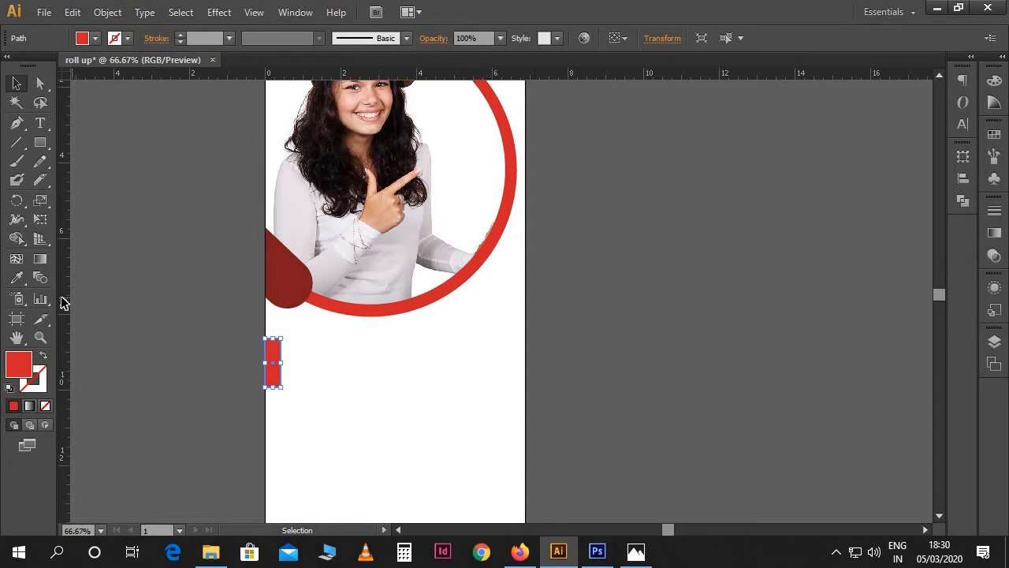
{"action": "left_click_drag", "start_coordinate": [313, 404], "coordinate": [280, 400]}
{"action": "key", "text": "ctrl+plus"}
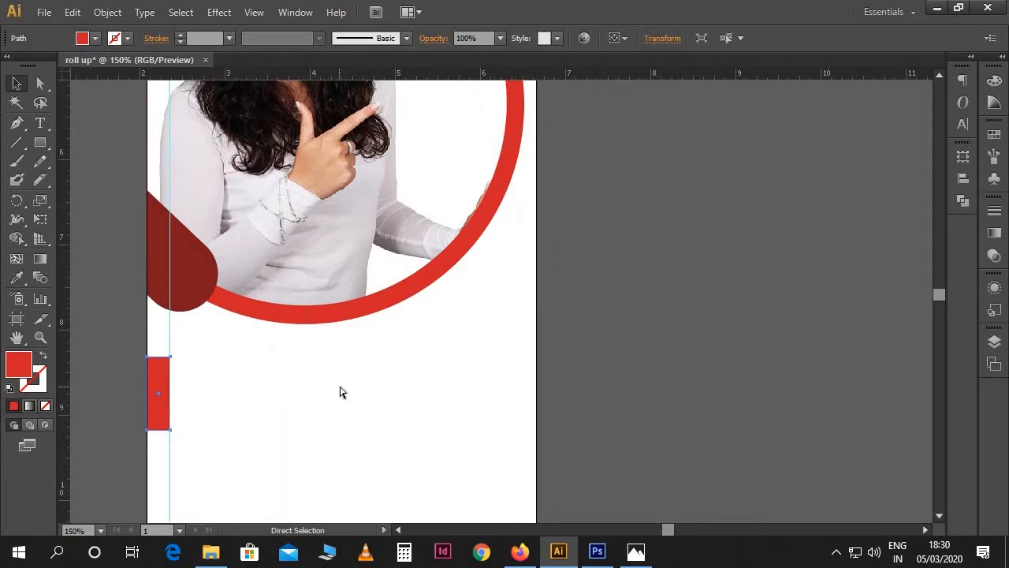
- Copy the narrow red rectangle to the artboard's right edge and add a vertical guide along the copy's left edge
{"action": "key", "text": "ctrl+plus"}
{"action": "left_click_drag", "start_coordinate": [204, 372], "coordinate": [391, 313]}
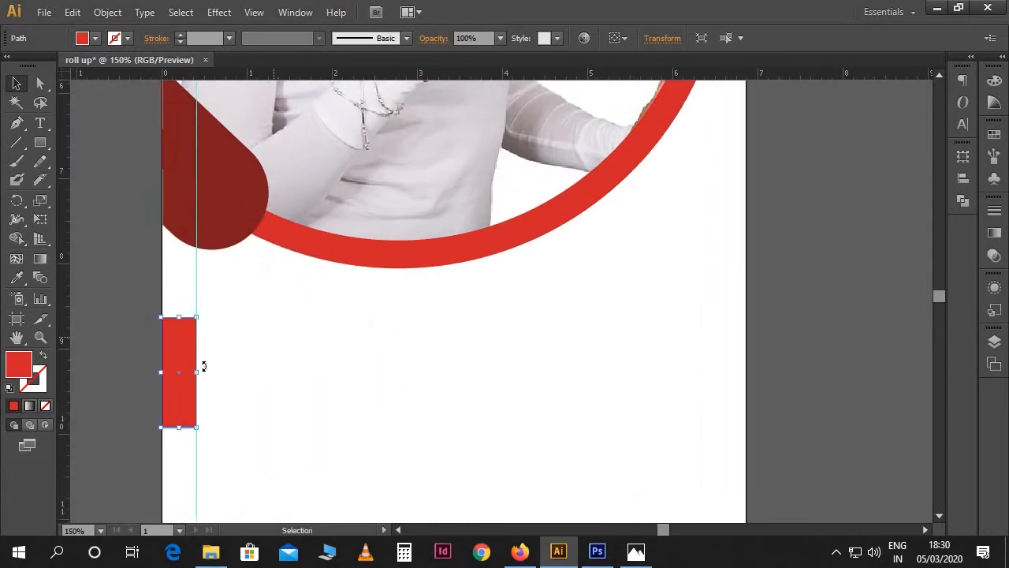
{"action": "left_click_drag", "start_coordinate": [180, 386], "coordinate": [731, 378]}
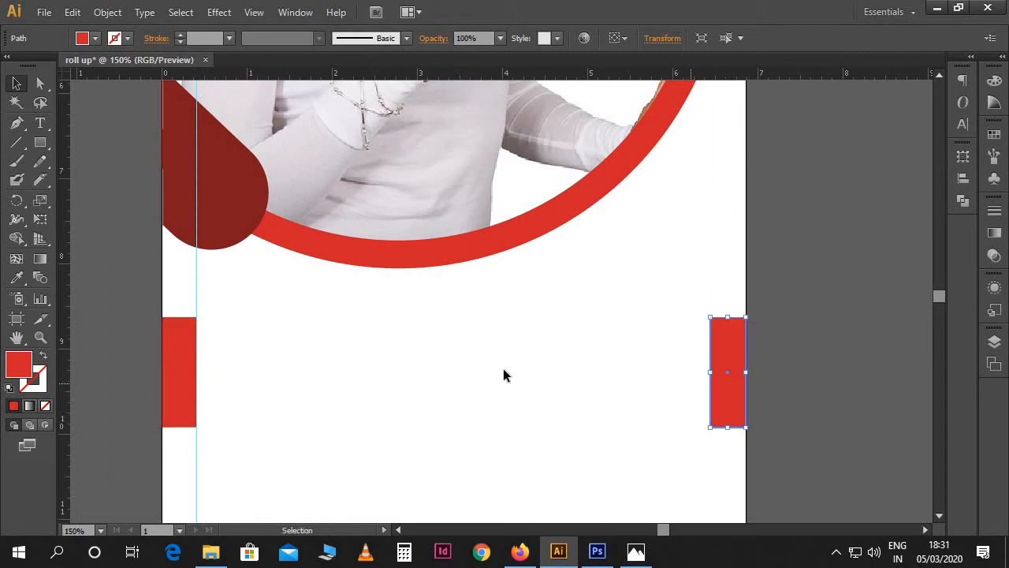
{"action": "left_click_drag", "start_coordinate": [68, 364], "coordinate": [711, 452]}
- Delete the red rectangle copy at the artboard's right edge
{"action": "left_click", "coordinate": [774, 412]}
{"action": "left_click", "coordinate": [741, 407]}
{"action": "key", "text": "Delete"}
- Move the remaining red rectangle off the artboard beside the logo corner and rotate it 90 degrees
{"action": "left_click_drag", "start_coordinate": [191, 387], "coordinate": [707, 266]}
{"action": "scroll", "coordinate": [696, 331], "scroll_direction": "up", "scroll_amount": 1}
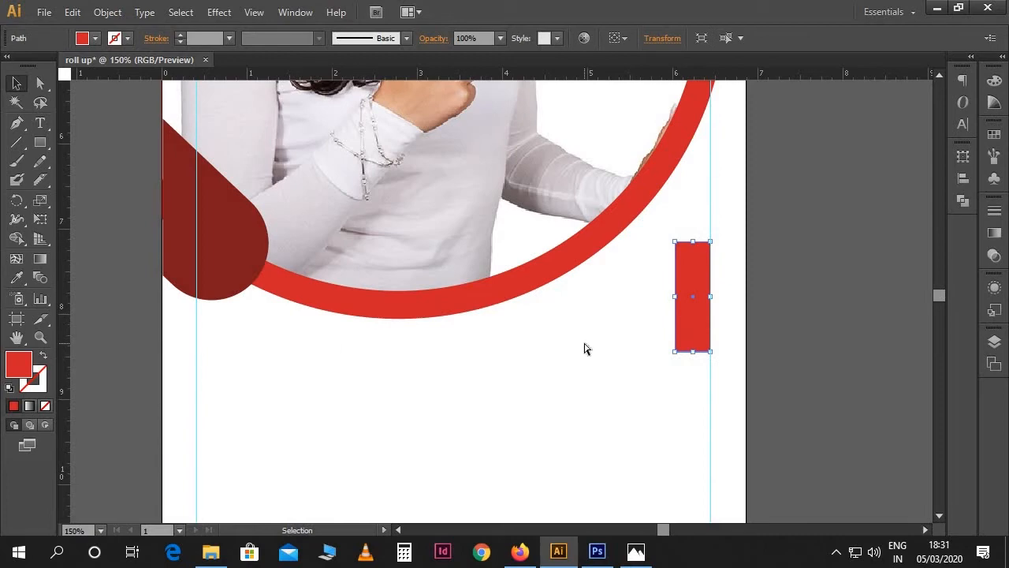
{"action": "key", "text": "ctrl+minus"}
{"action": "key", "text": "ctrl+minus"}
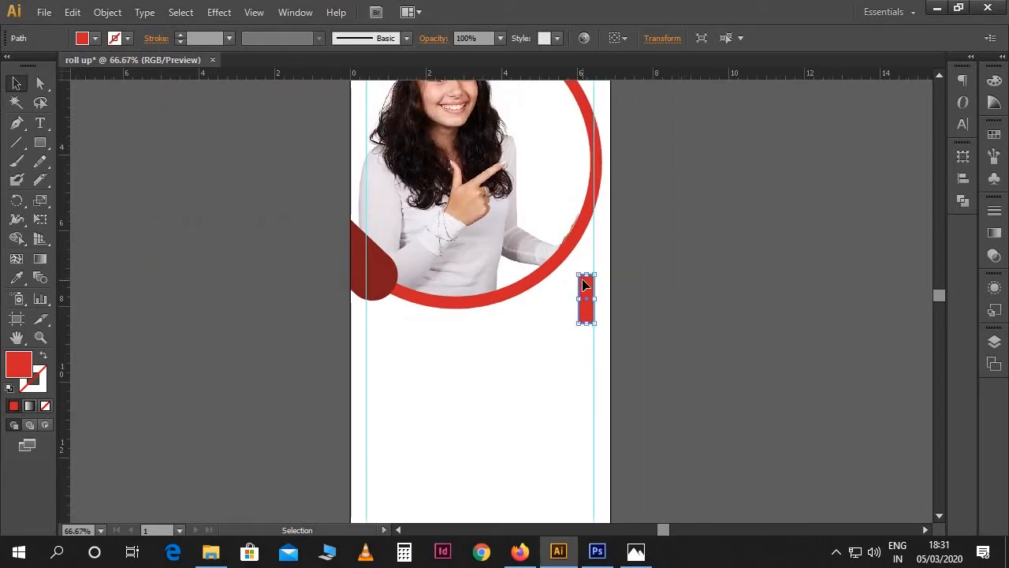
{"action": "scroll", "coordinate": [583, 284], "scroll_direction": "up", "scroll_amount": 3}
{"action": "left_click_drag", "start_coordinate": [593, 432], "coordinate": [678, 195]}
{"action": "right_click", "coordinate": [679, 195]}
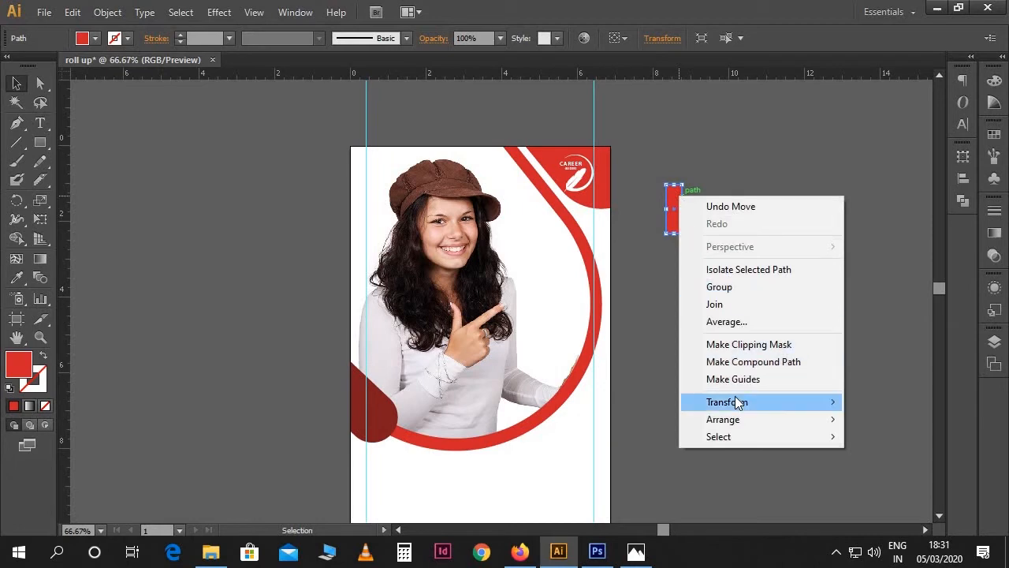
{"action": "mouse_move", "coordinate": [736, 402]}
{"action": "left_click", "coordinate": [561, 443]}
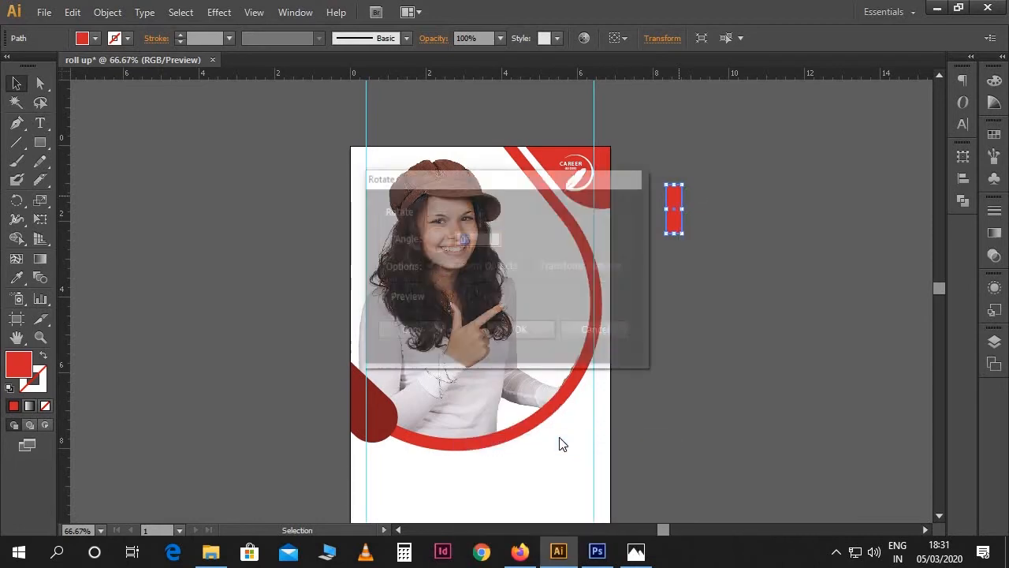
{"action": "type", "text": "90"}
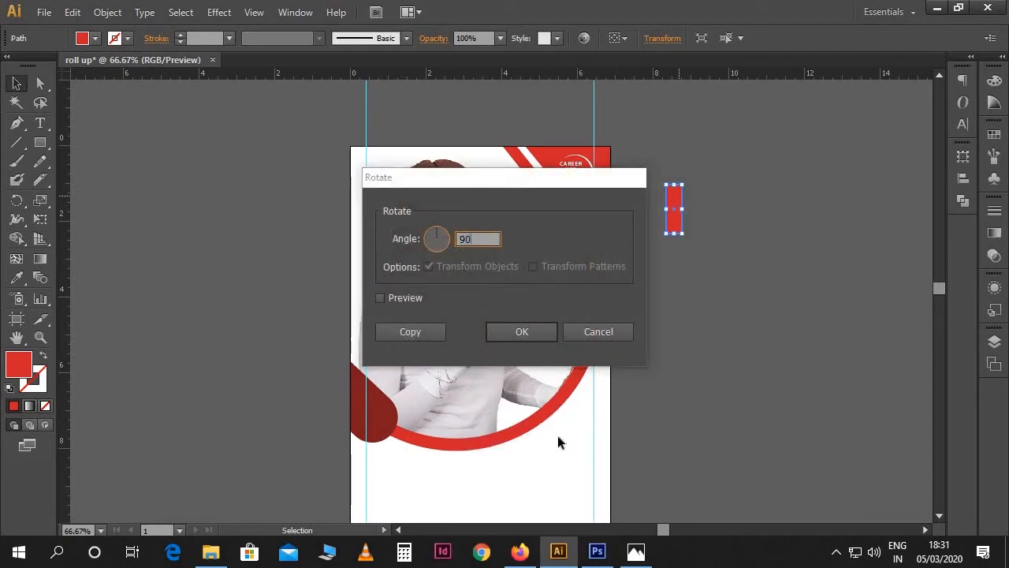
{"action": "key", "text": "Return"}
- Position the rotated rectangle against the artboard's top edge and add a horizontal guide along the rectangle's bottom edge
{"action": "left_click_drag", "start_coordinate": [688, 218], "coordinate": [578, 164]}
{"action": "left_click_drag", "start_coordinate": [542, 73], "coordinate": [554, 470]}
- Use the red rectangle as a spacer to place a horizontal guide near the artboard's bottom edge, and delete the rectangle
{"action": "scroll", "coordinate": [554, 468], "scroll_direction": "down", "scroll_amount": 4}
{"action": "scroll", "coordinate": [575, 211], "scroll_direction": "down", "scroll_amount": 6}
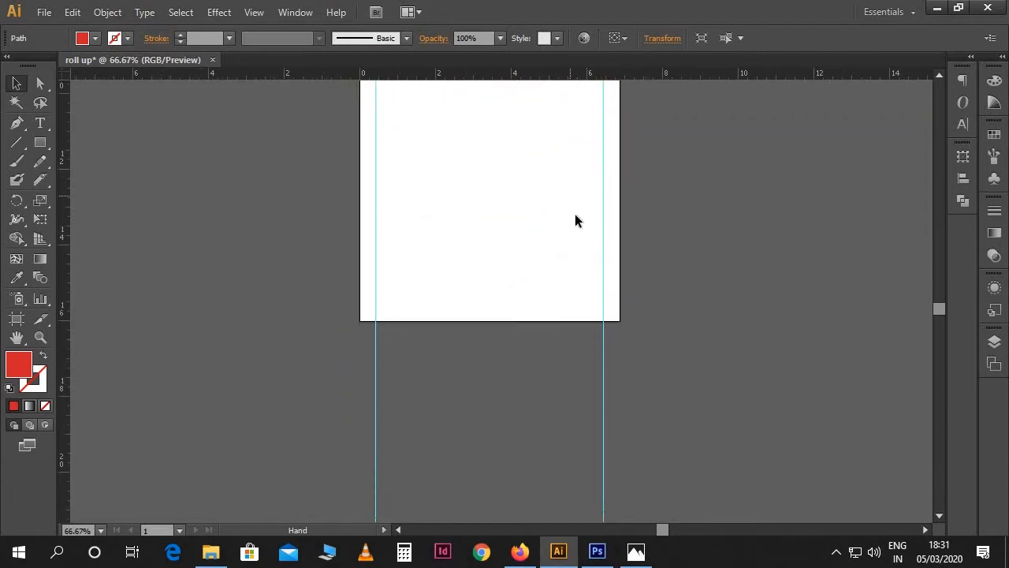
{"action": "scroll", "coordinate": [579, 157], "scroll_direction": "up", "scroll_amount": 1}
{"action": "left_click_drag", "start_coordinate": [584, 98], "coordinate": [586, 380]}
{"action": "left_click_drag", "start_coordinate": [547, 81], "coordinate": [556, 361]}
{"action": "key", "text": "Delete"}
- Reposition the logo within the top and right margin guides, nudging it slightly left, and hide the guides
{"action": "scroll", "coordinate": [732, 406], "scroll_direction": "up", "scroll_amount": 3}
{"action": "left_click_drag", "start_coordinate": [639, 235], "coordinate": [611, 355]}
{"action": "left_click_drag", "start_coordinate": [573, 230], "coordinate": [568, 357]}
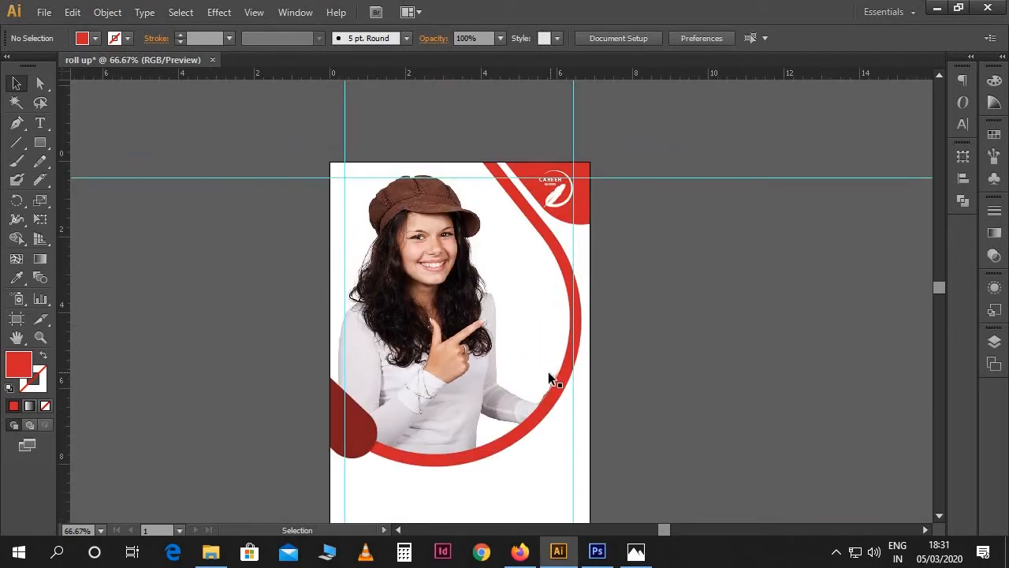
{"action": "key", "text": "ctrl+plus"}
{"action": "key", "text": "ctrl+plus"}
{"action": "scroll", "coordinate": [595, 343], "scroll_direction": "up", "scroll_amount": 5}
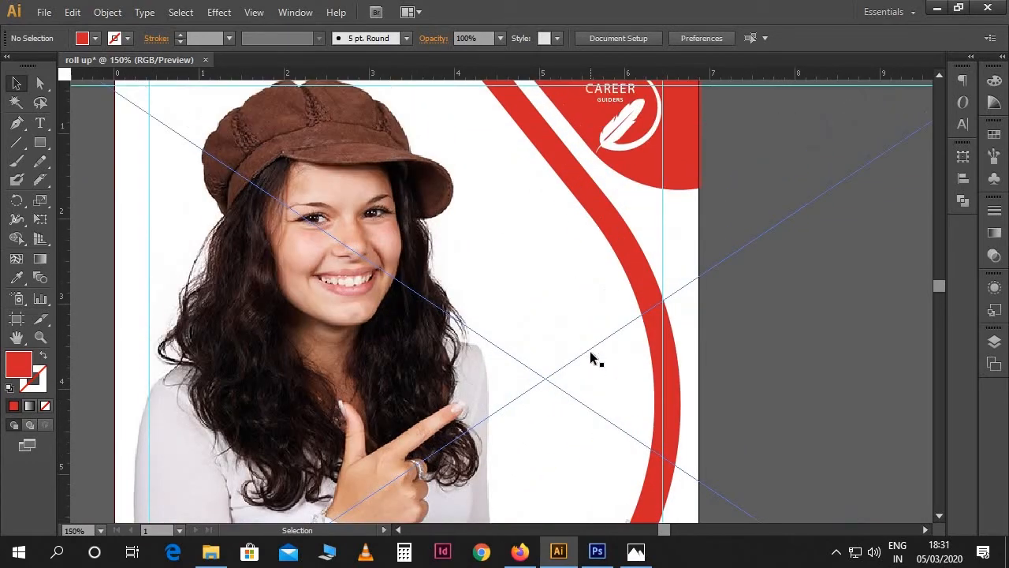
{"action": "scroll", "coordinate": [642, 270], "scroll_direction": "right", "scroll_amount": 2}
{"action": "left_click_drag", "start_coordinate": [589, 265], "coordinate": [553, 281]}
{"action": "left_click", "coordinate": [652, 295]}
{"action": "left_click", "coordinate": [646, 293]}
{"action": "key", "text": "Left"}
{"action": "key", "text": "Left"}
{"action": "left_click", "coordinate": [665, 294]}
{"action": "key", "text": "ctrl+minus"}
{"action": "key", "text": "ctrl+minus"}
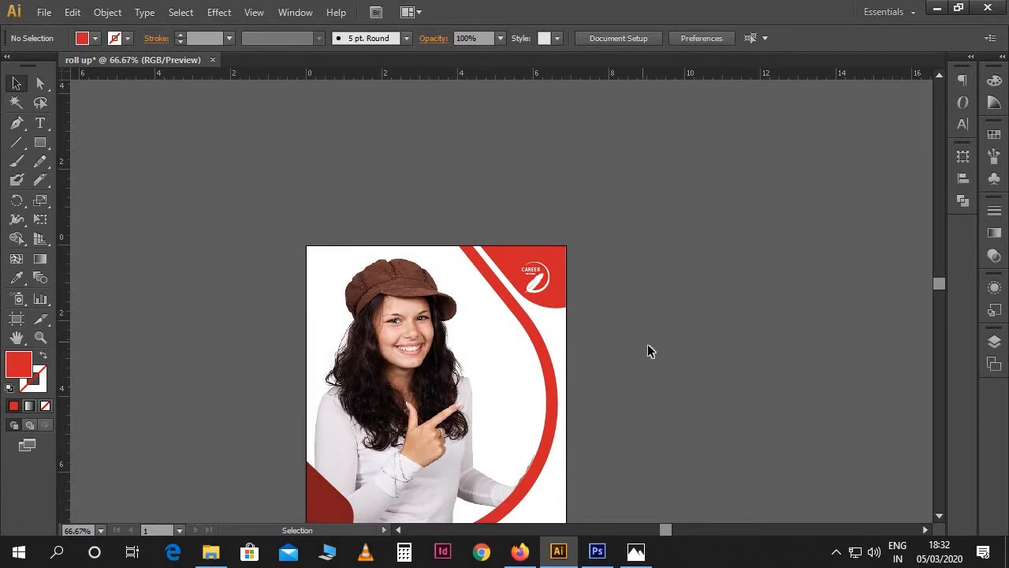
- Draw a circle with the Ellipse tool over the lower-right curve of the photo's red border
{"action": "scroll", "coordinate": [648, 344], "scroll_direction": "down", "scroll_amount": 4}
{"action": "left_click_drag", "start_coordinate": [682, 371], "coordinate": [717, 355]}
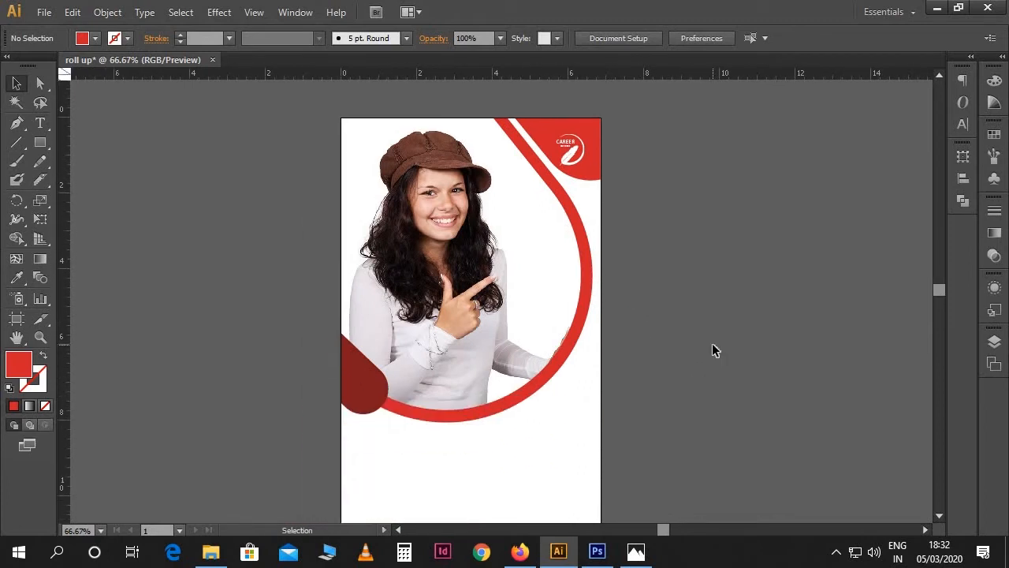
{"action": "scroll", "coordinate": [706, 352], "scroll_direction": "down", "scroll_amount": 1}
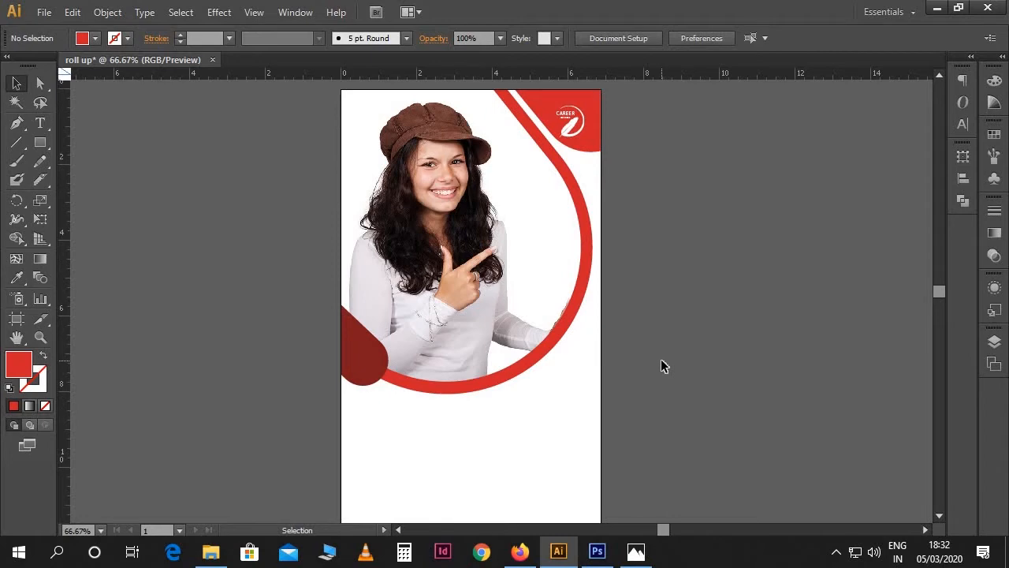
{"action": "scroll", "coordinate": [662, 365], "scroll_direction": "down", "scroll_amount": 1}
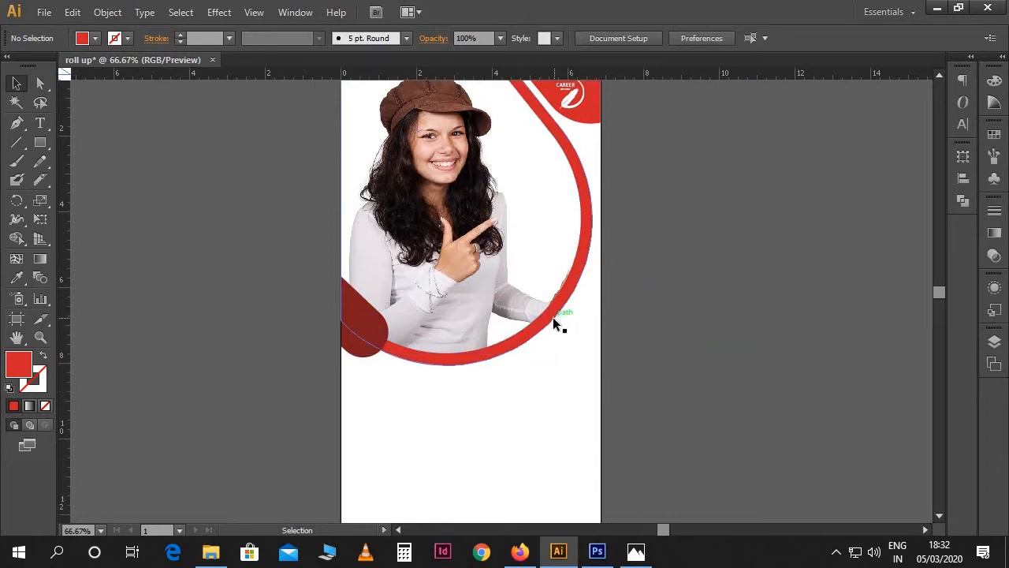
{"action": "left_click", "coordinate": [40, 142]}
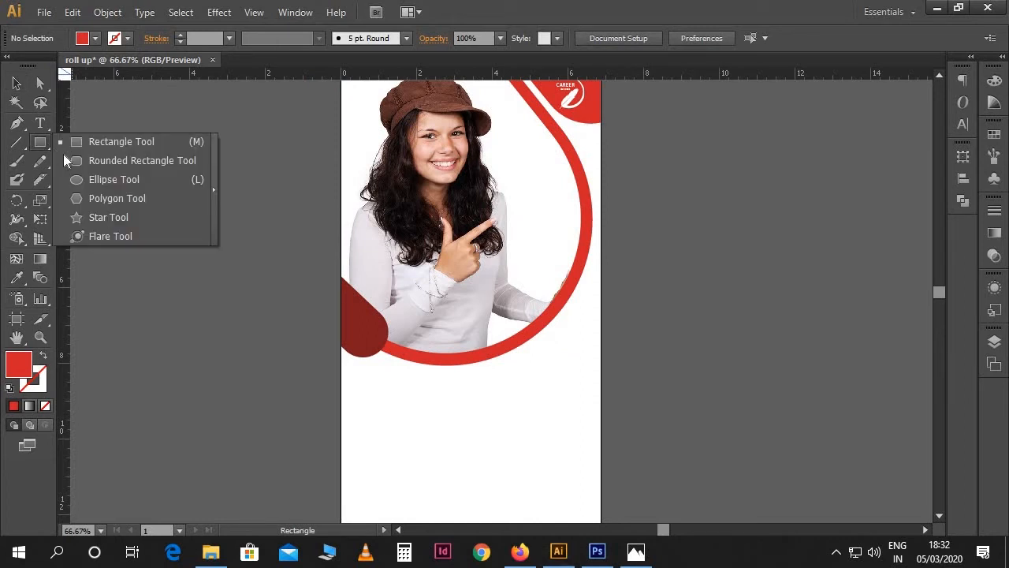
{"action": "left_click", "coordinate": [91, 180]}
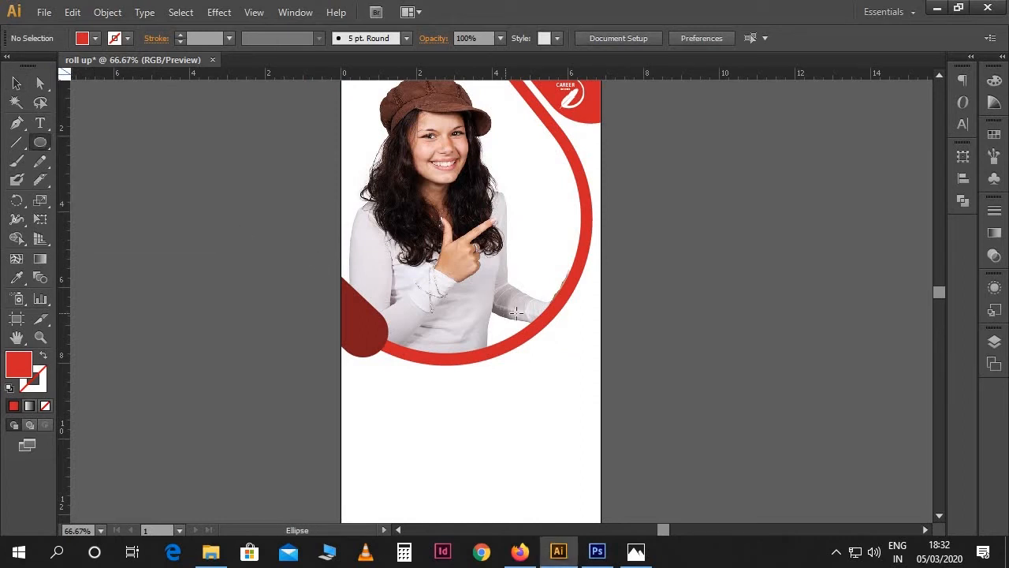
{"action": "left_click_drag", "start_coordinate": [543, 297], "coordinate": [581, 346]}
{"action": "key", "text": "v"}
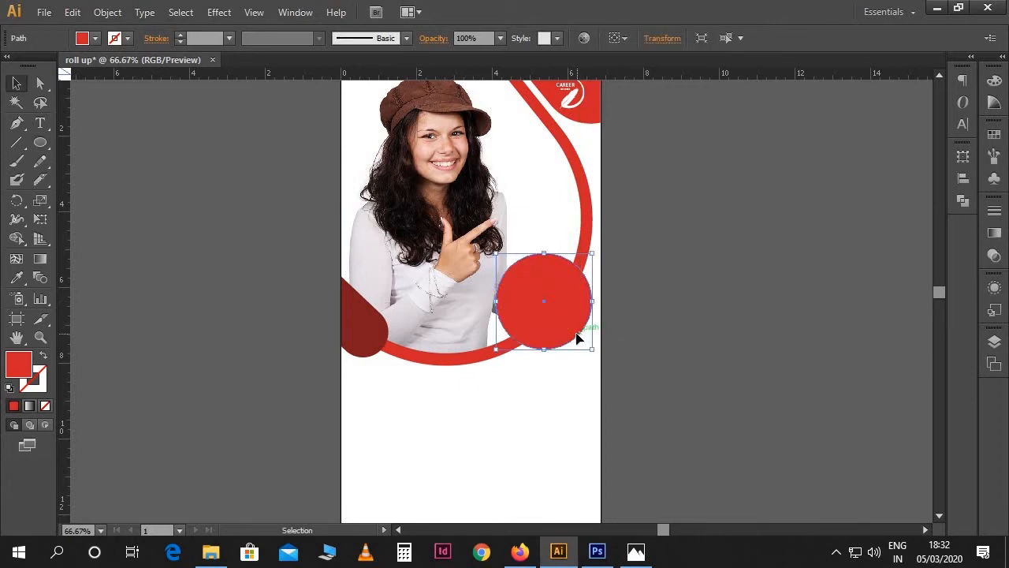
- Set the circle's fill color to dark gray 353434
{"action": "double_click", "coordinate": [18, 364]}
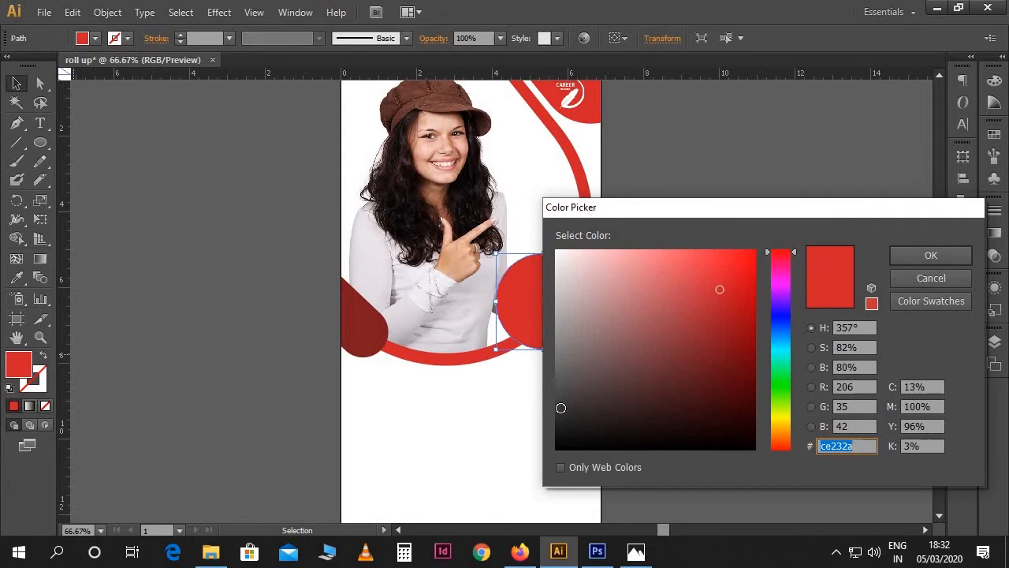
{"action": "left_click", "coordinate": [561, 407]}
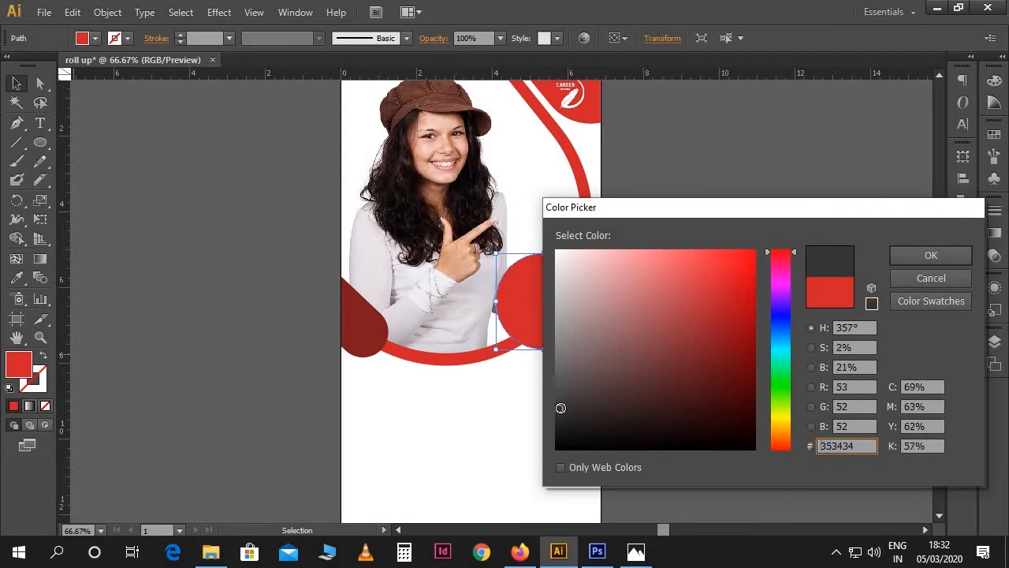
{"action": "left_click", "coordinate": [905, 257]}
{"action": "left_click", "coordinate": [721, 294]}
- Give the dark gray circle a white (ffffff) stroke with a weight of 12 pt
{"action": "scroll", "coordinate": [543, 300], "scroll_direction": "down", "scroll_amount": 1}
{"action": "scroll", "coordinate": [544, 300], "scroll_direction": "right", "scroll_amount": 1}
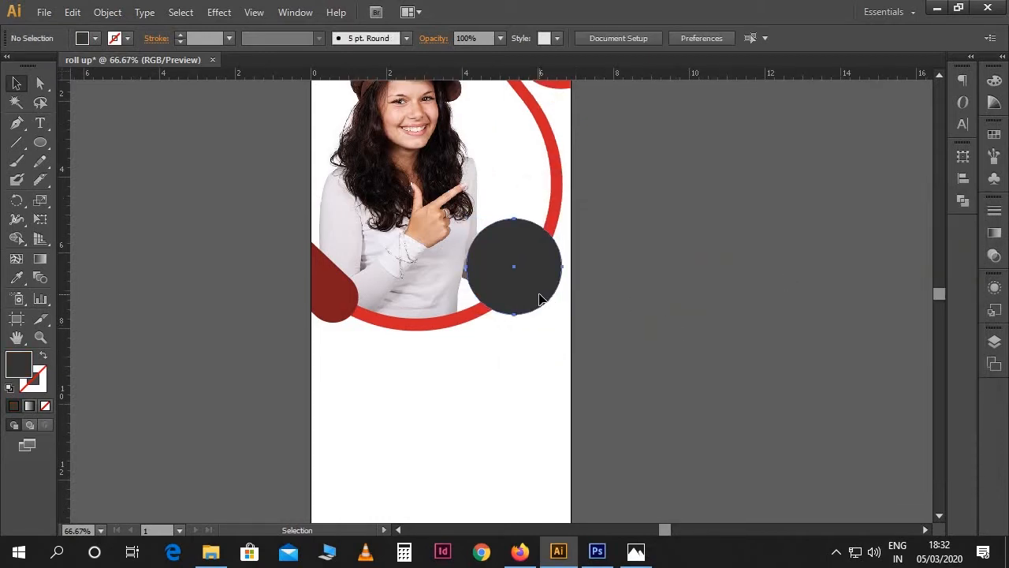
{"action": "left_click", "coordinate": [542, 297]}
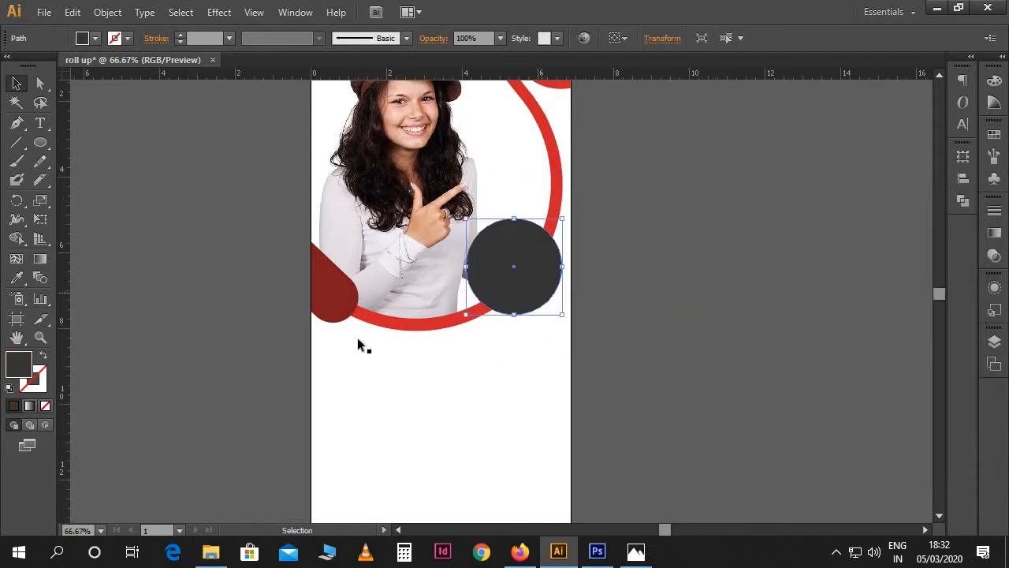
{"action": "double_click", "coordinate": [40, 385]}
{"action": "type", "text": "ffffff"}
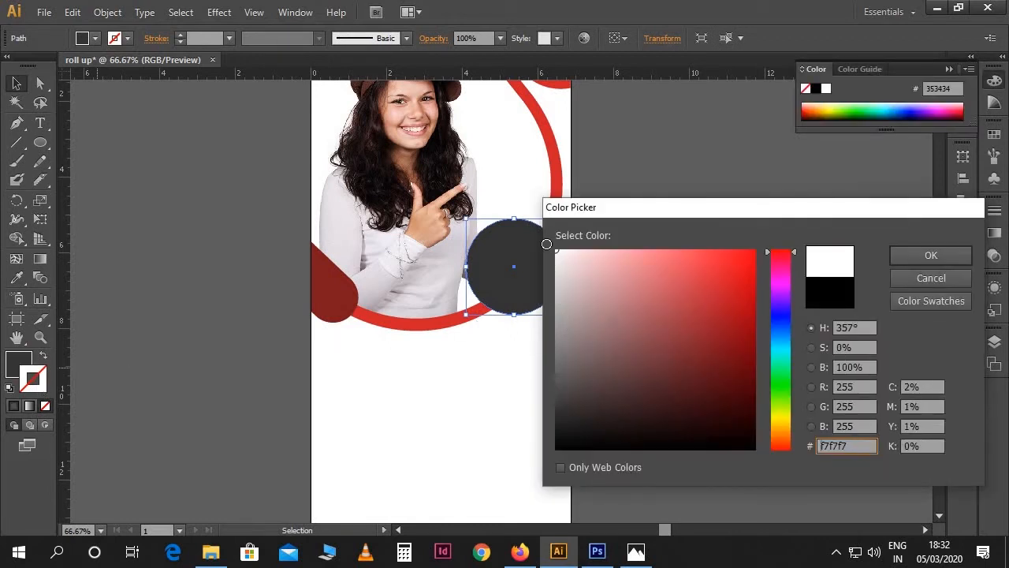
{"action": "left_click", "coordinate": [902, 256]}
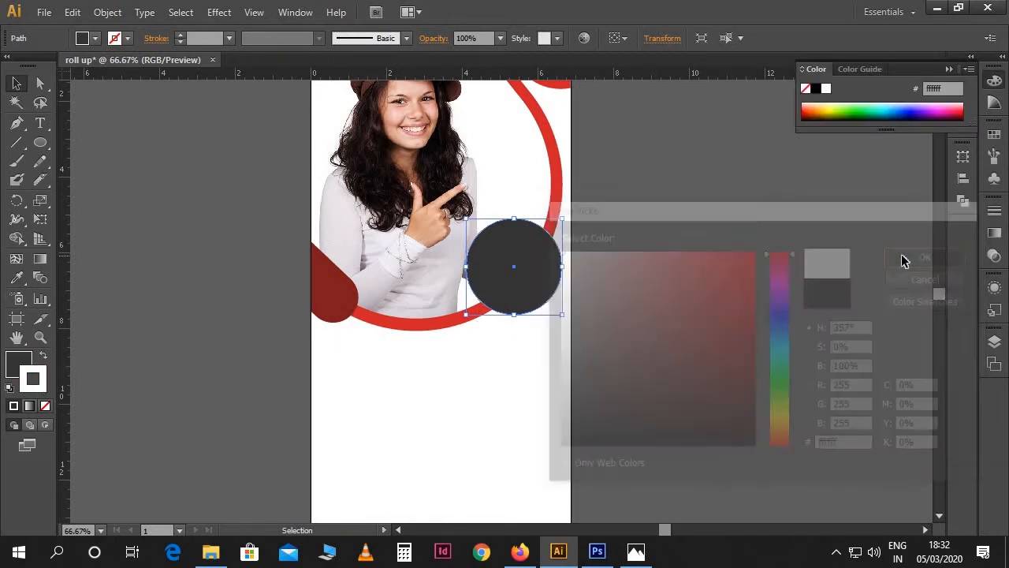
{"action": "left_click", "coordinate": [229, 38]}
{"action": "left_click", "coordinate": [254, 264]}
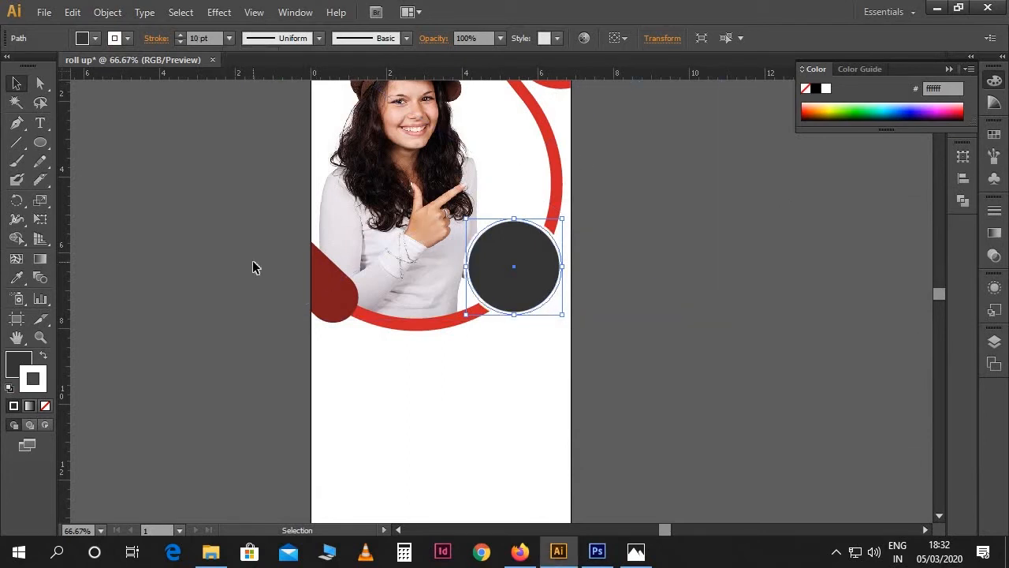
{"action": "left_click", "coordinate": [217, 38]}
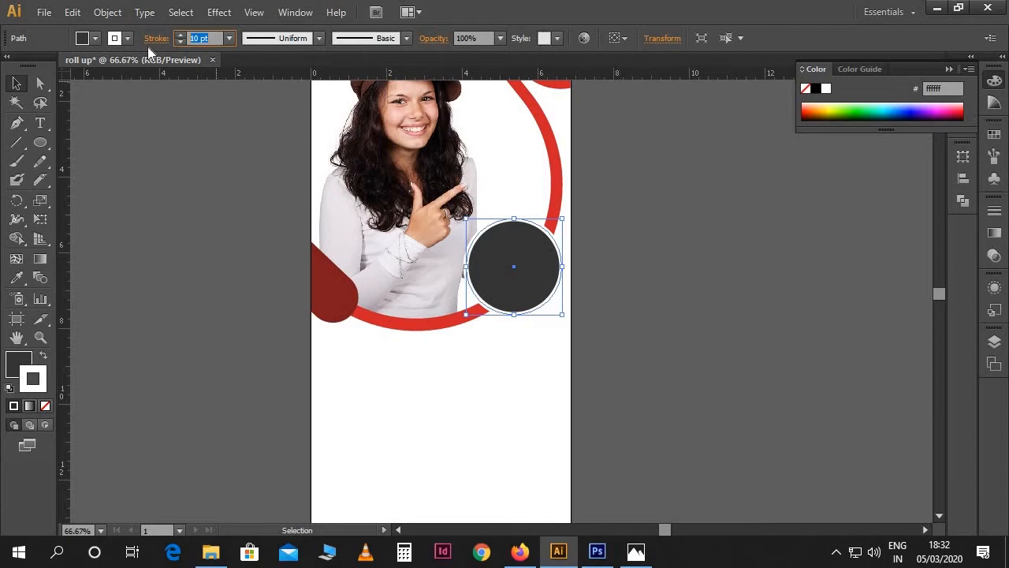
{"action": "type", "text": "12"}
{"action": "key", "text": "Return"}
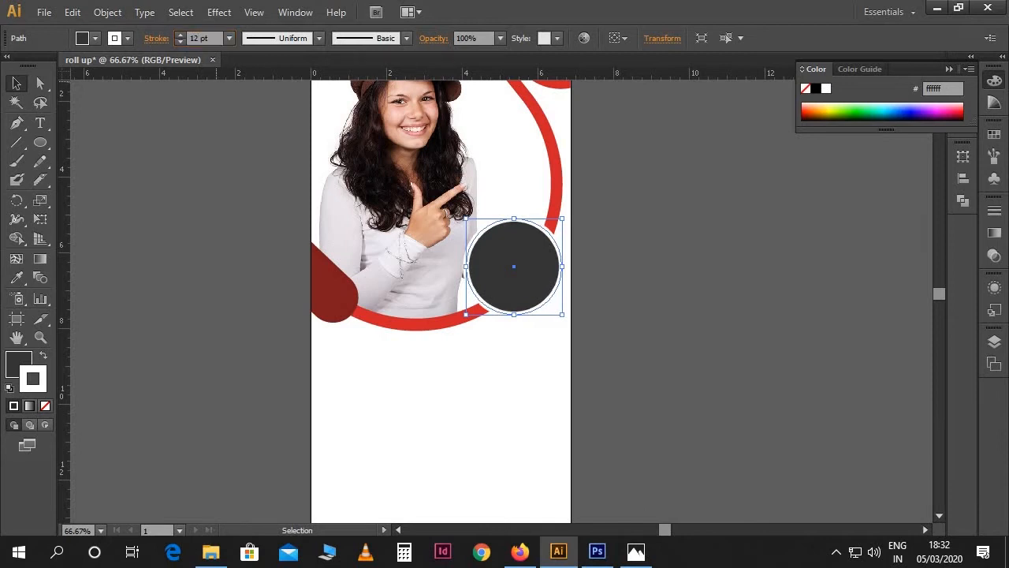
- Switch to File Explorer, open the words text file from the Tutorial 51 folder, and copy the line "Special Offer"
{"action": "left_click", "coordinate": [656, 350]}
{"action": "left_click_drag", "start_coordinate": [632, 311], "coordinate": [650, 359]}
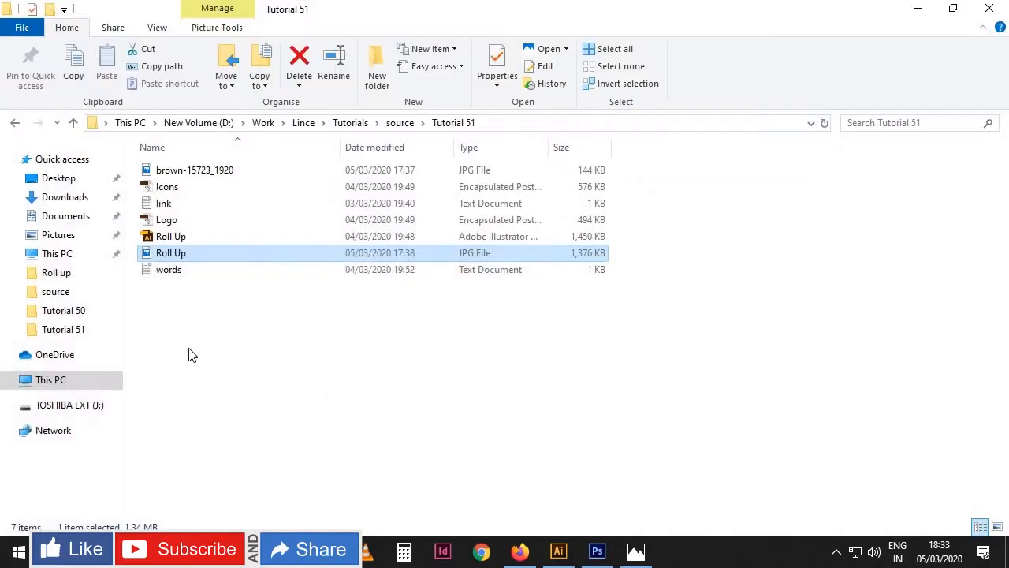
{"action": "double_click", "coordinate": [170, 270]}
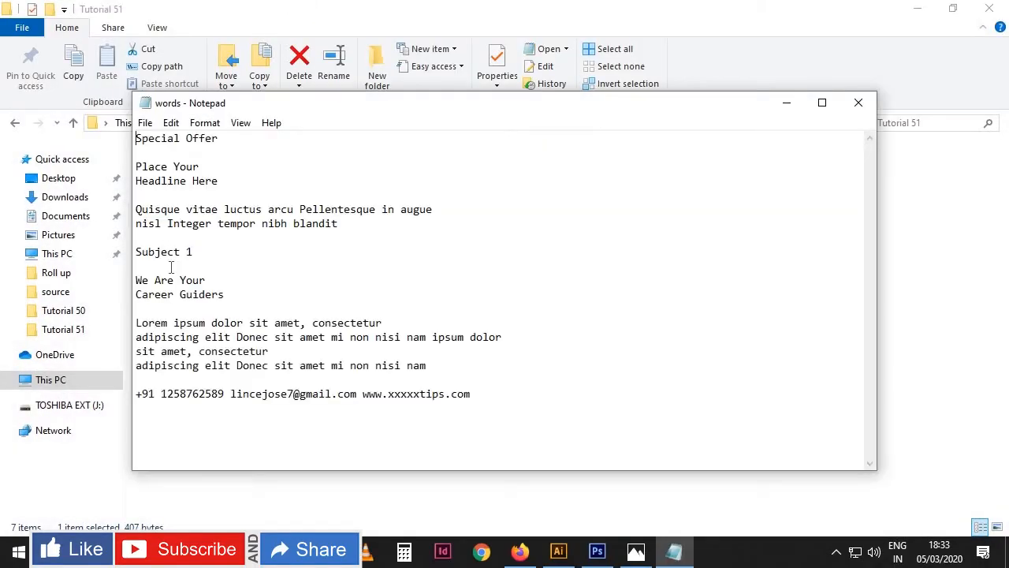
{"action": "left_click_drag", "start_coordinate": [130, 149], "coordinate": [123, 138]}
{"action": "key", "text": "ctrl+c"}
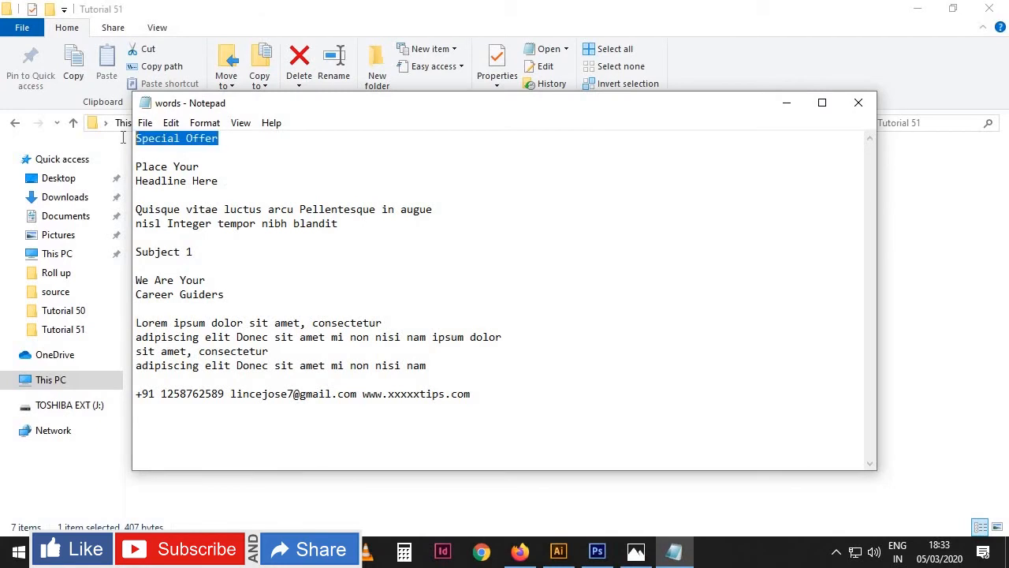
- Switch back to Illustrator and paste "Special Offer" into a new text box inside the dark circle
{"action": "left_click", "coordinate": [558, 551]}
{"action": "key", "text": "t"}
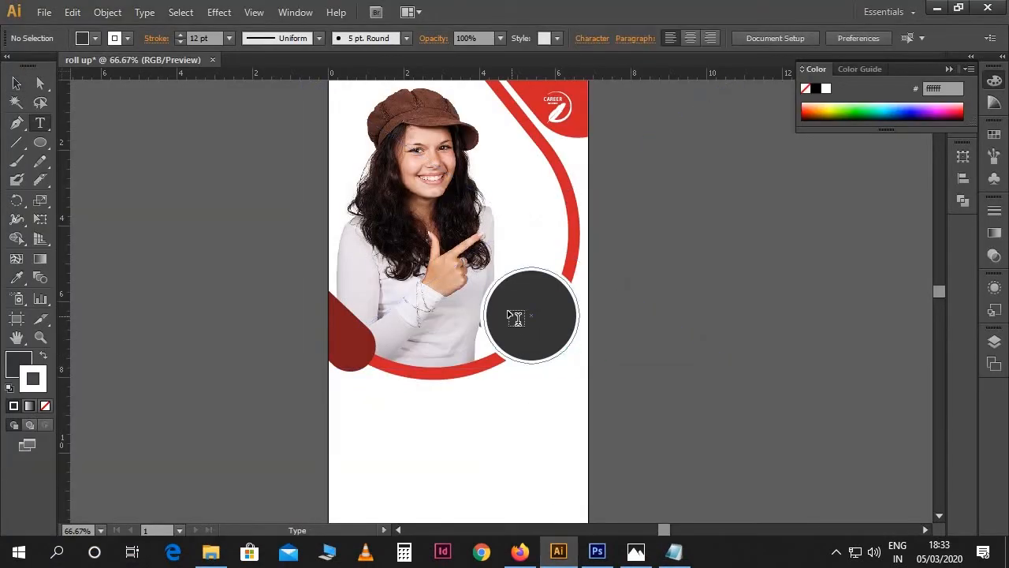
{"action": "left_click_drag", "start_coordinate": [502, 301], "coordinate": [563, 346]}
{"action": "key", "text": "ctrl+v"}
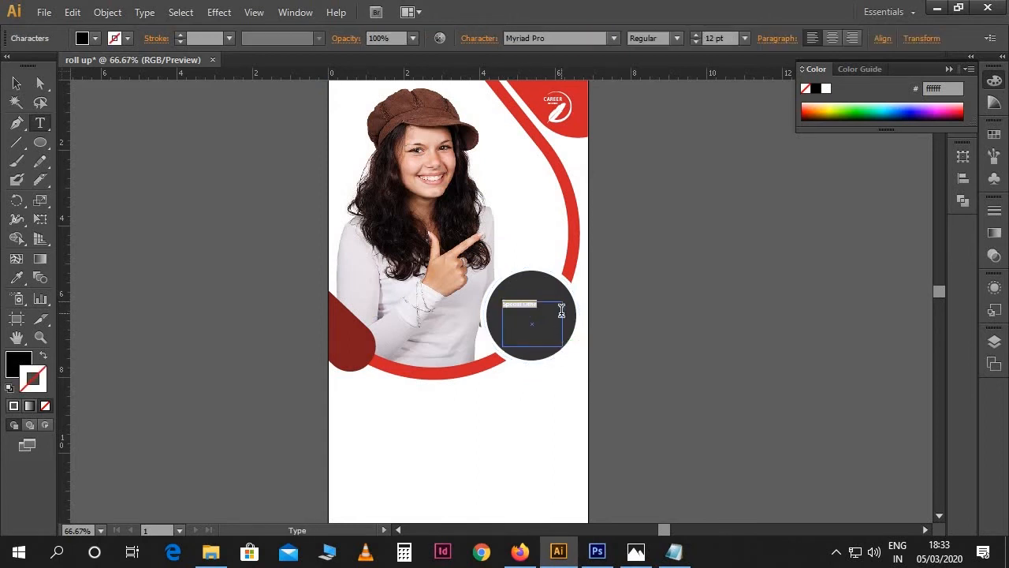
- Apply a white stroke to the "Special Offer" text and set its font size to 37 pt
{"action": "left_click", "coordinate": [825, 89]}
{"action": "left_click", "coordinate": [729, 38]}
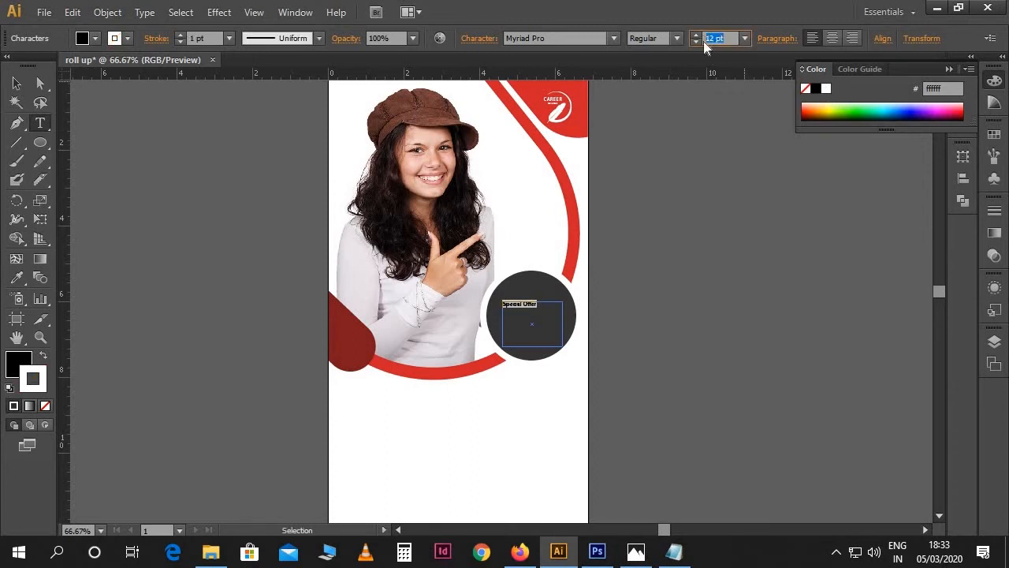
{"action": "type", "text": "37"}
{"action": "key", "text": "Return"}
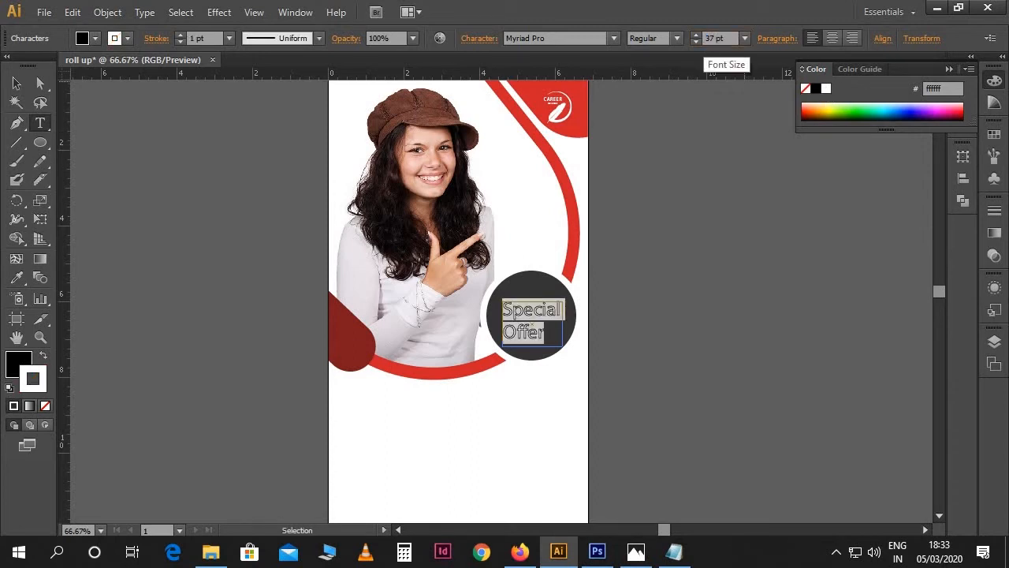
- Remove the stroke from the "Special Offer" text and give the text a white (ffffff) fill
{"action": "left_click", "coordinate": [533, 313]}
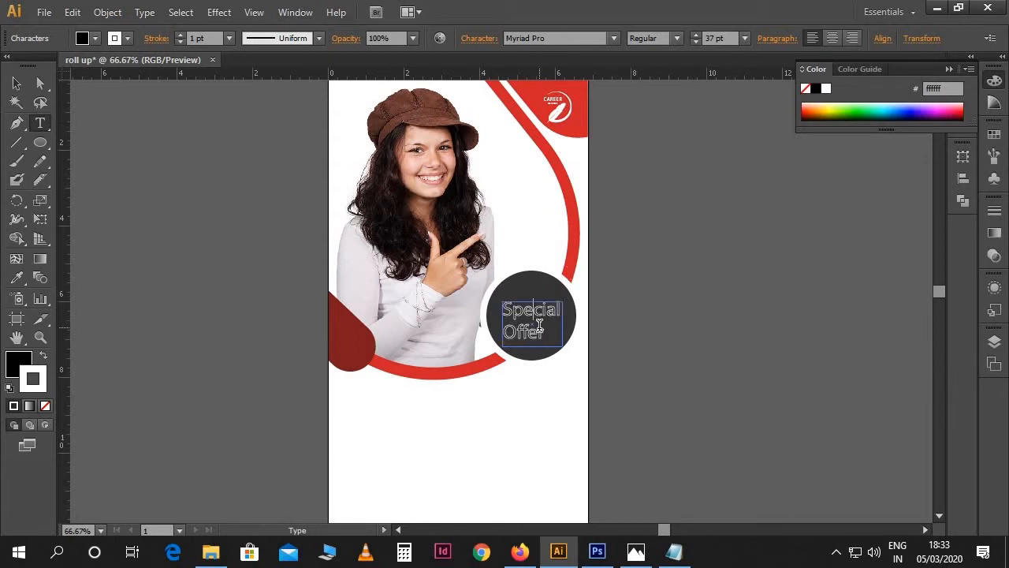
{"action": "key", "text": "ctrl+a"}
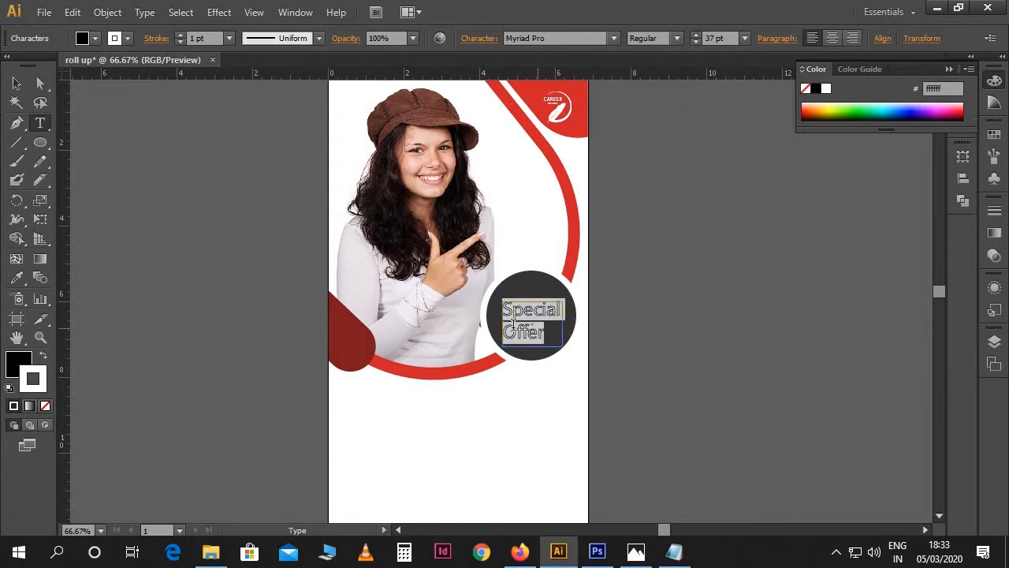
{"action": "left_click", "coordinate": [46, 406]}
{"action": "left_click", "coordinate": [23, 363]}
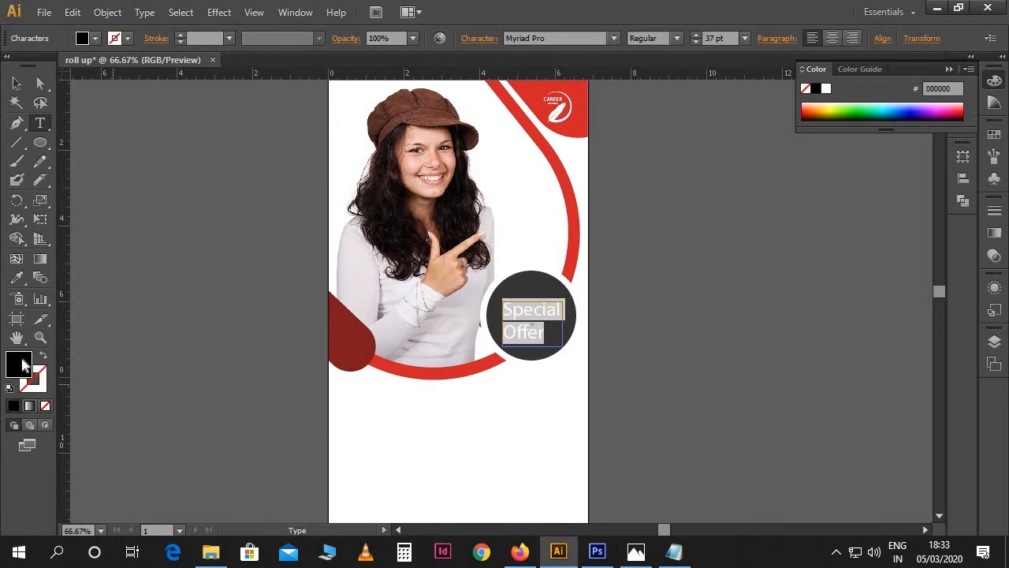
{"action": "left_click", "coordinate": [826, 90]}
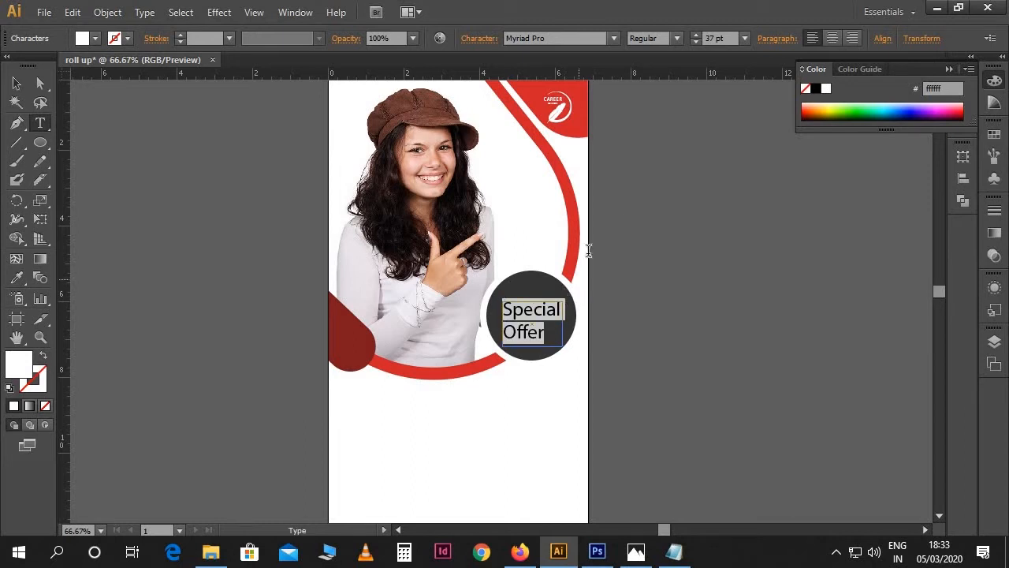
- Center-align the "Special Offer" text and set its font to Roboto Light
{"action": "left_click", "coordinate": [835, 38]}
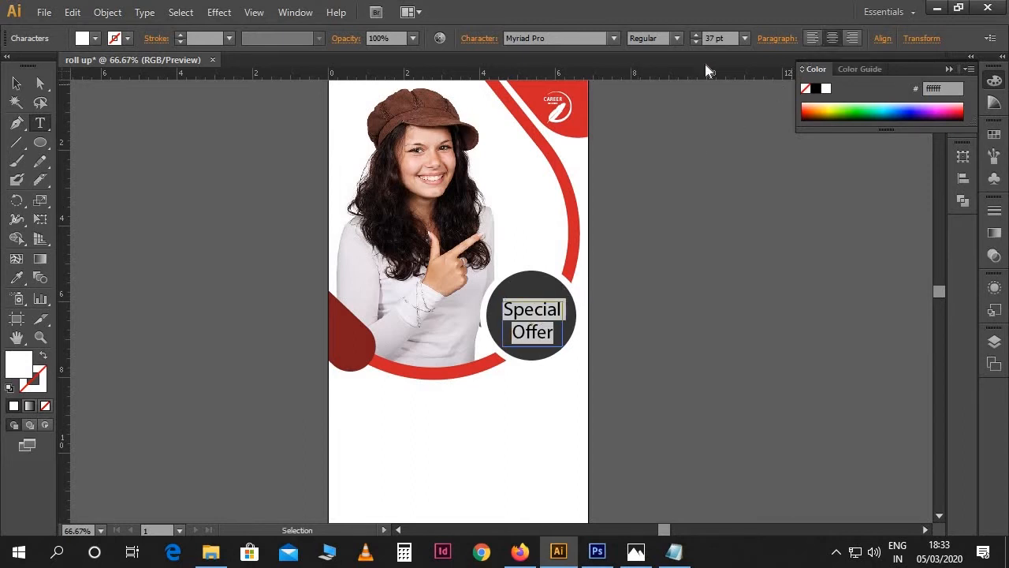
{"action": "left_click", "coordinate": [562, 38]}
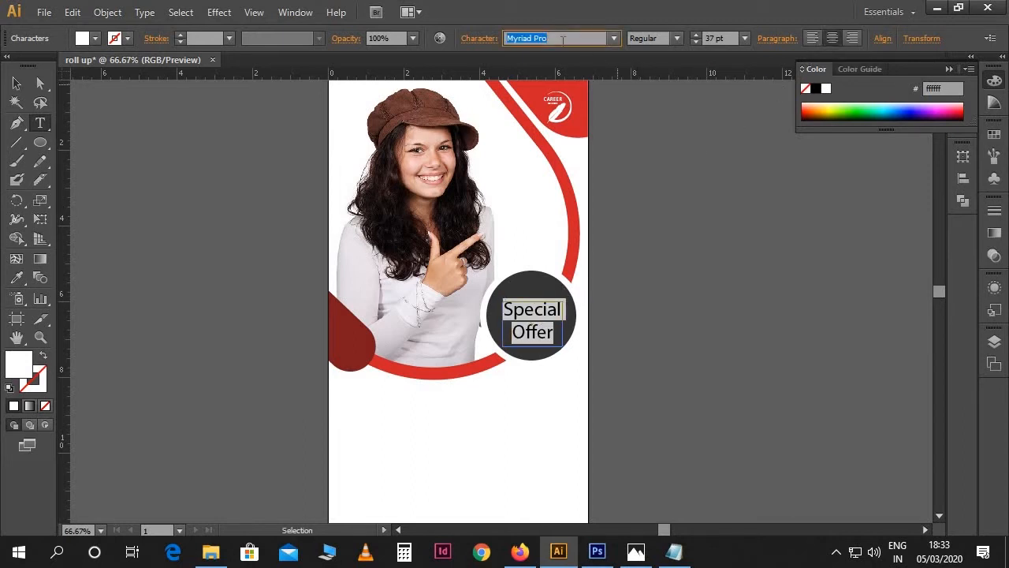
{"action": "type", "text": "Rage Italic"}
{"action": "key", "text": "Return"}
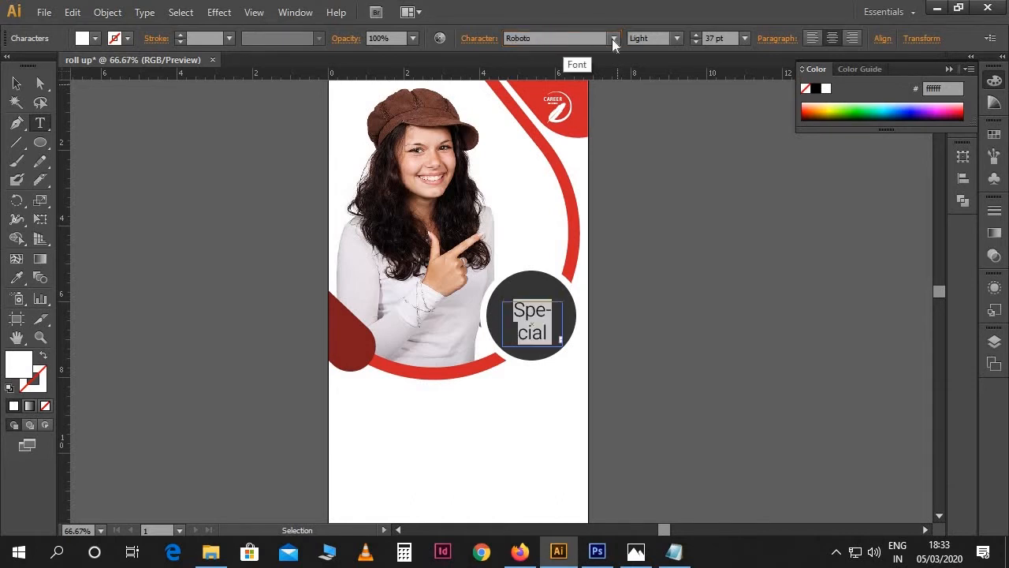
- Enlarge the text box until both words of "Special Offer" fit, and position it in the middle of the dark circle
{"action": "left_click", "coordinate": [538, 313]}
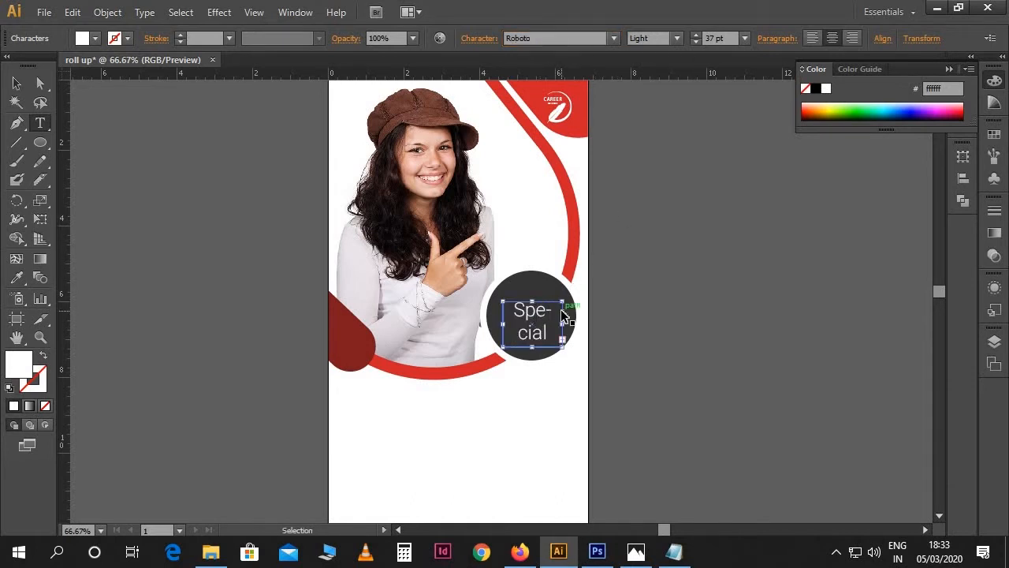
{"action": "key", "text": "ctrl+plus"}
{"action": "key", "text": "ctrl+plus"}
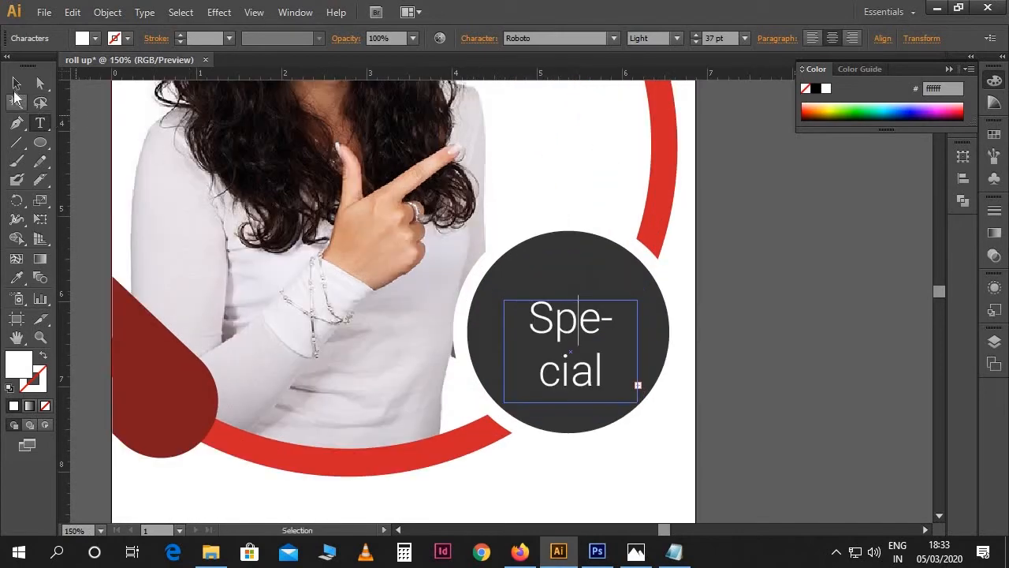
{"action": "left_click", "coordinate": [16, 83]}
{"action": "scroll", "coordinate": [465, 303], "scroll_direction": "down", "scroll_amount": 1}
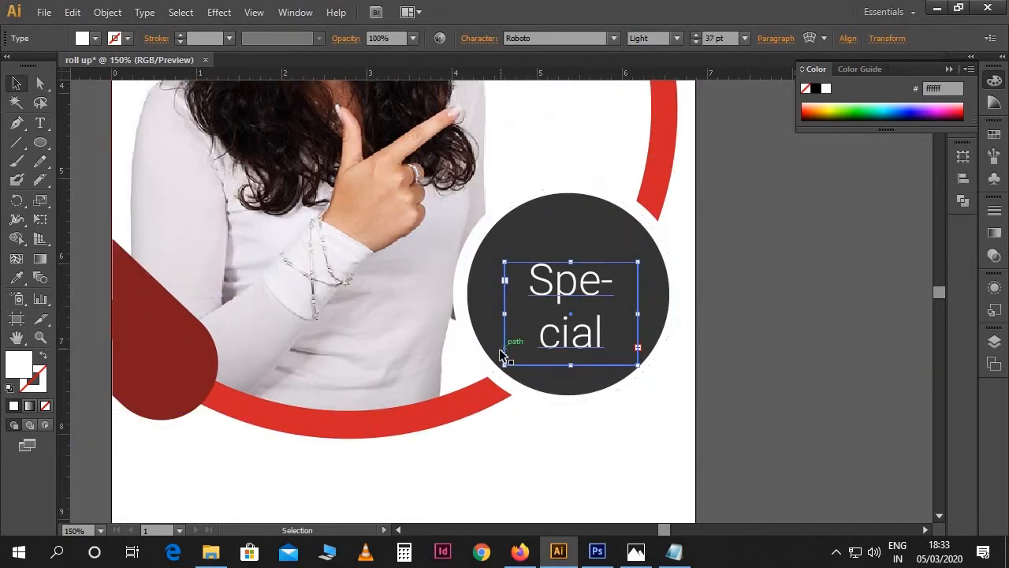
{"action": "left_click_drag", "start_coordinate": [506, 364], "coordinate": [439, 387]}
{"action": "left_click_drag", "start_coordinate": [550, 335], "coordinate": [587, 323]}
{"action": "key", "text": "Left"}
{"action": "key", "text": "Left"}
{"action": "key", "text": "Left"}
{"action": "key", "text": "Left"}
{"action": "key", "text": "Left"}
{"action": "key", "text": "Left"}
{"action": "key", "text": "Left"}
{"action": "key", "text": "Left"}
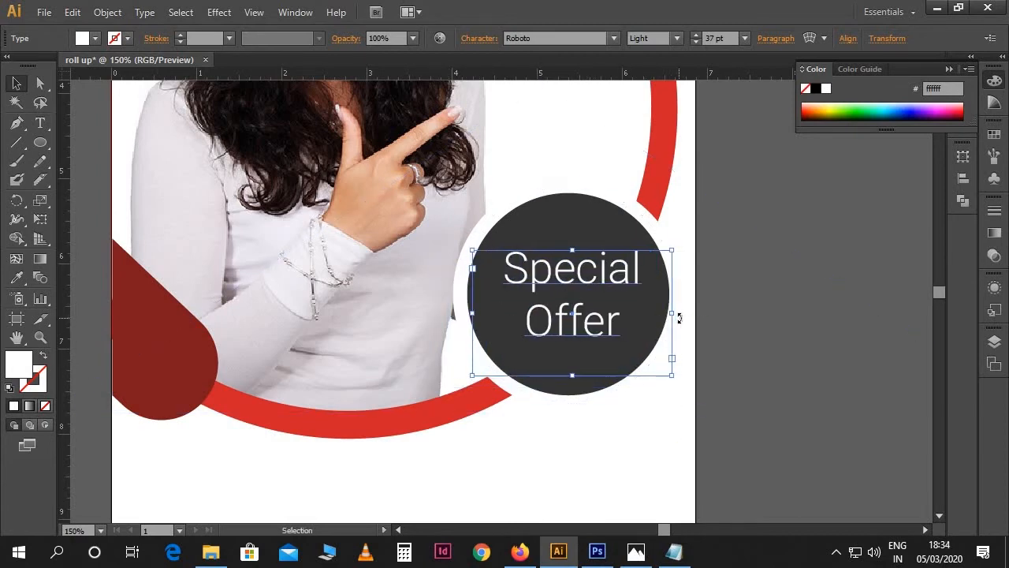
{"action": "key", "text": "Down"}
{"action": "key", "text": "Down"}
{"action": "key", "text": "Down"}
{"action": "key", "text": "Left"}
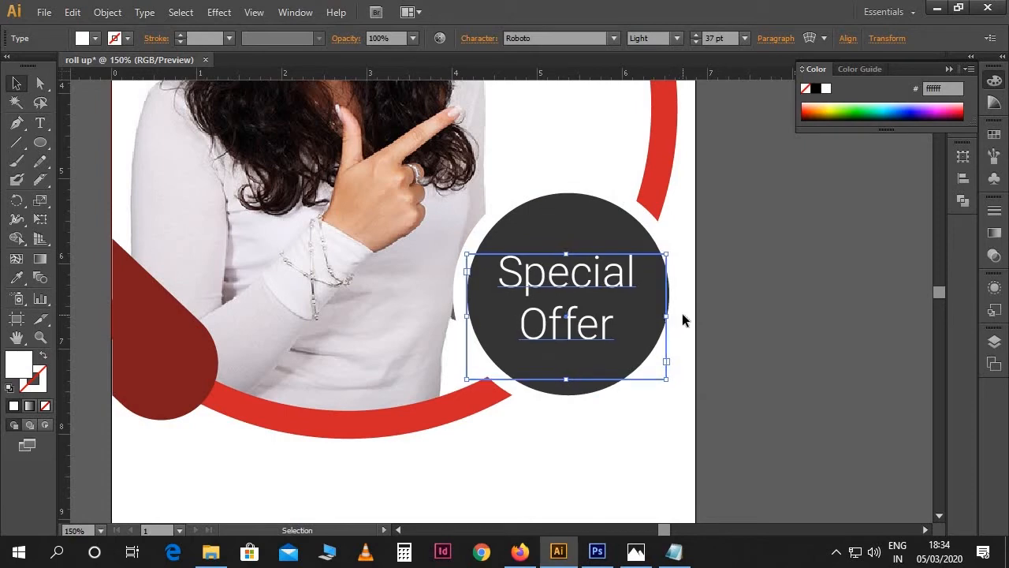
{"action": "key", "text": "Up"}
- Align the "Special Offer" text box and the dark circle to their horizontal centers
{"action": "left_click", "coordinate": [605, 247], "text": "shift"}
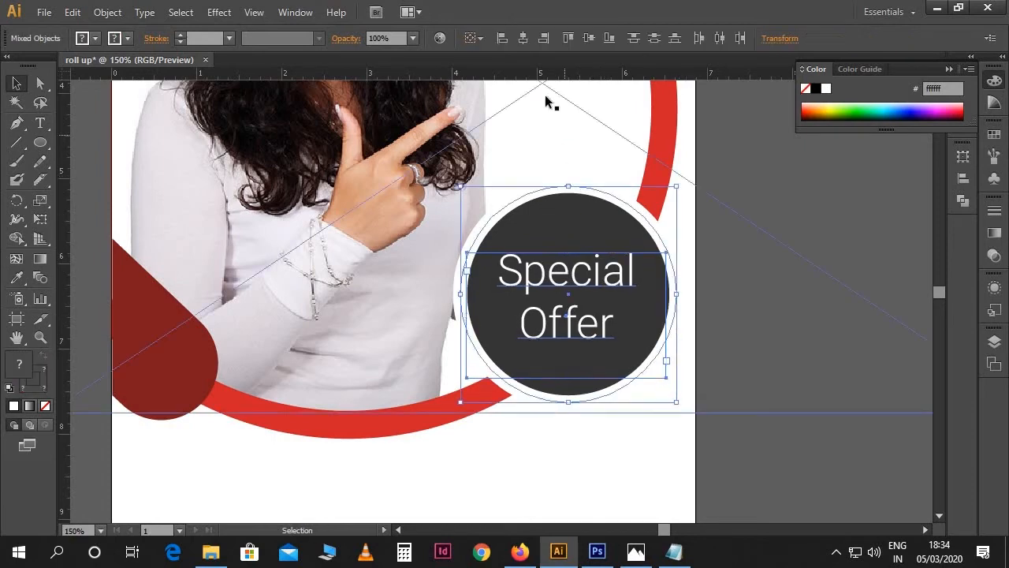
{"action": "left_click", "coordinate": [521, 38]}
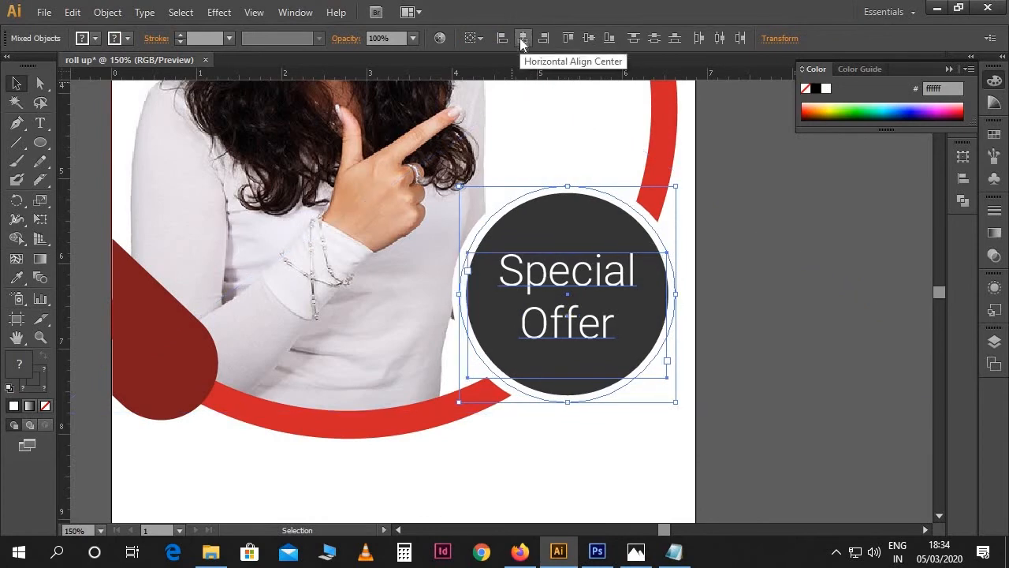
{"action": "left_click", "coordinate": [730, 305]}
- Duplicate the dark circle in place and remove the white stroke from the duplicate
{"action": "left_click", "coordinate": [607, 365]}
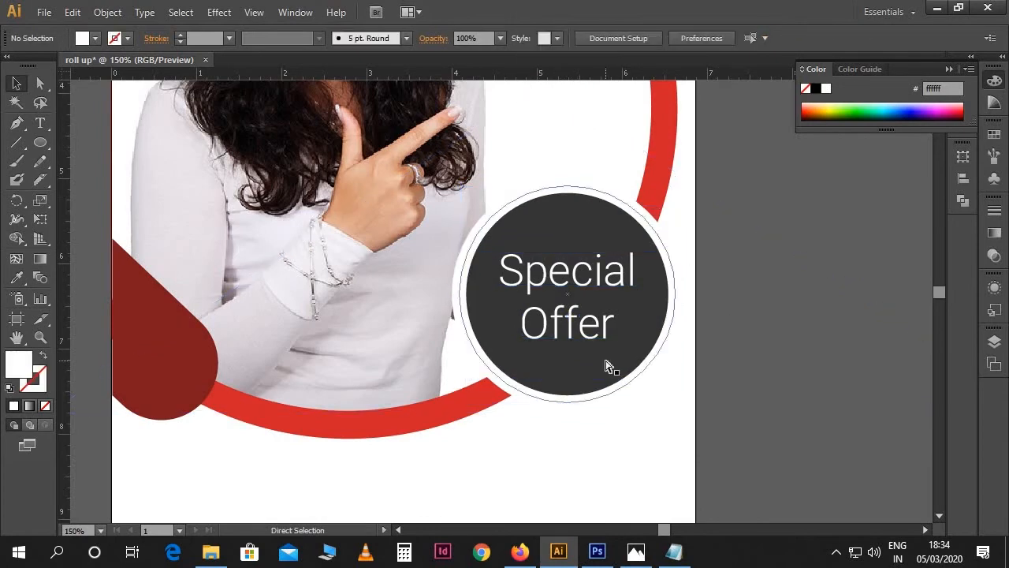
{"action": "key", "text": "ctrl+minus"}
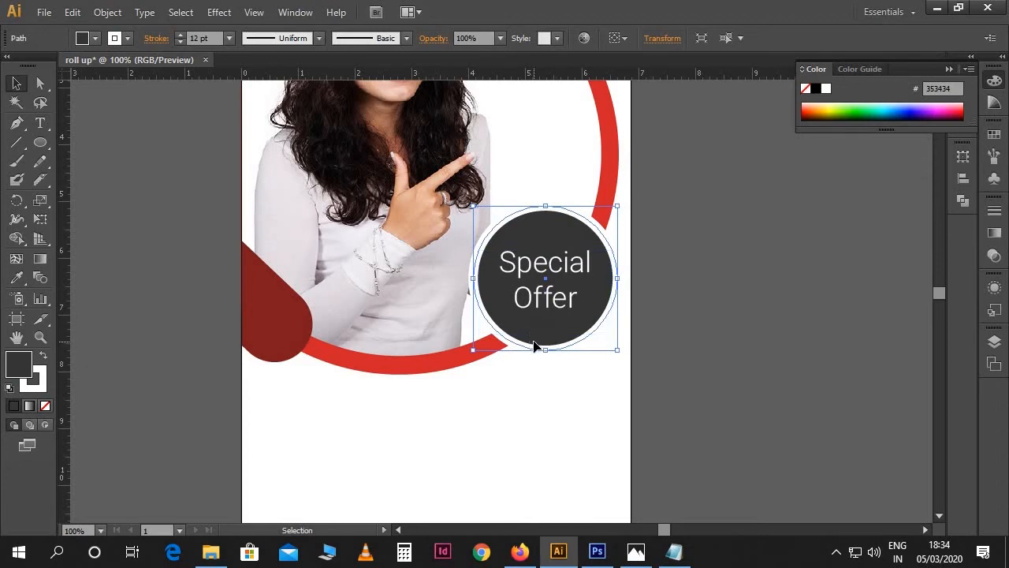
{"action": "left_click", "coordinate": [72, 12]}
{"action": "left_click", "coordinate": [98, 89]}
{"action": "left_click", "coordinate": [72, 13]}
{"action": "left_click", "coordinate": [126, 123]}
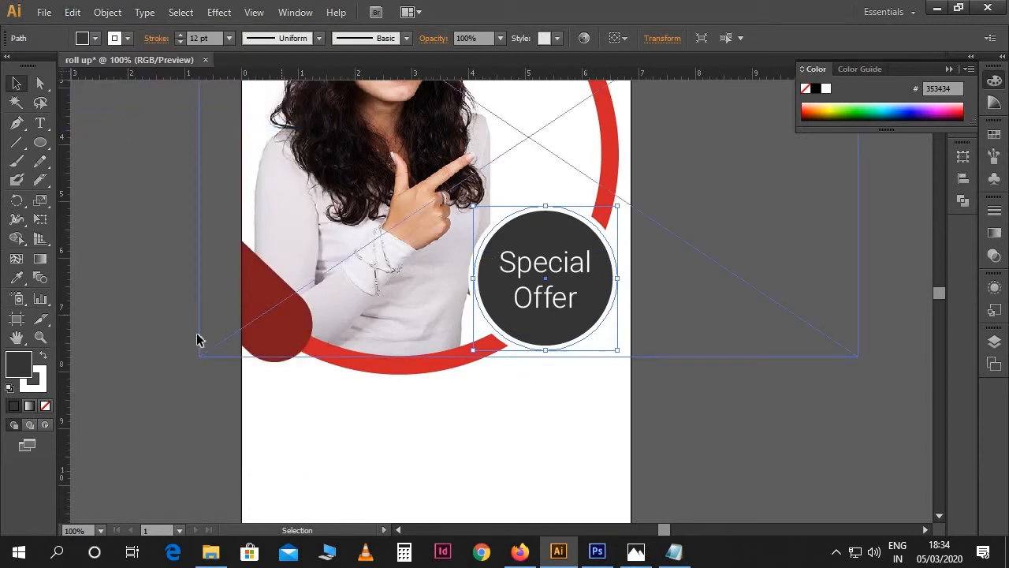
{"action": "left_click", "coordinate": [41, 384]}
{"action": "left_click", "coordinate": [45, 406]}
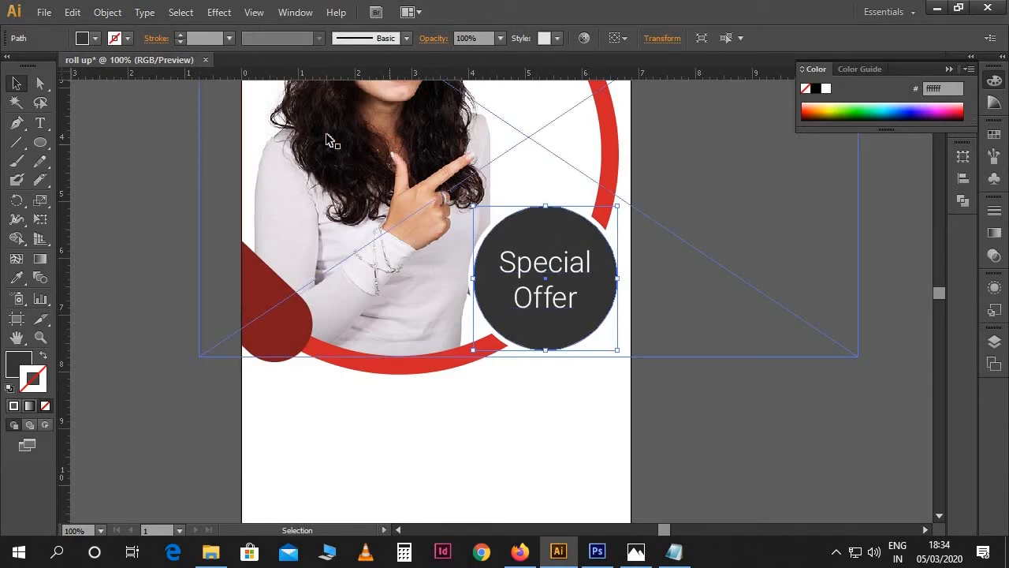
- Apply a Feather effect with a radius of 0.4 in to the duplicate circle
{"action": "left_click", "coordinate": [224, 14]}
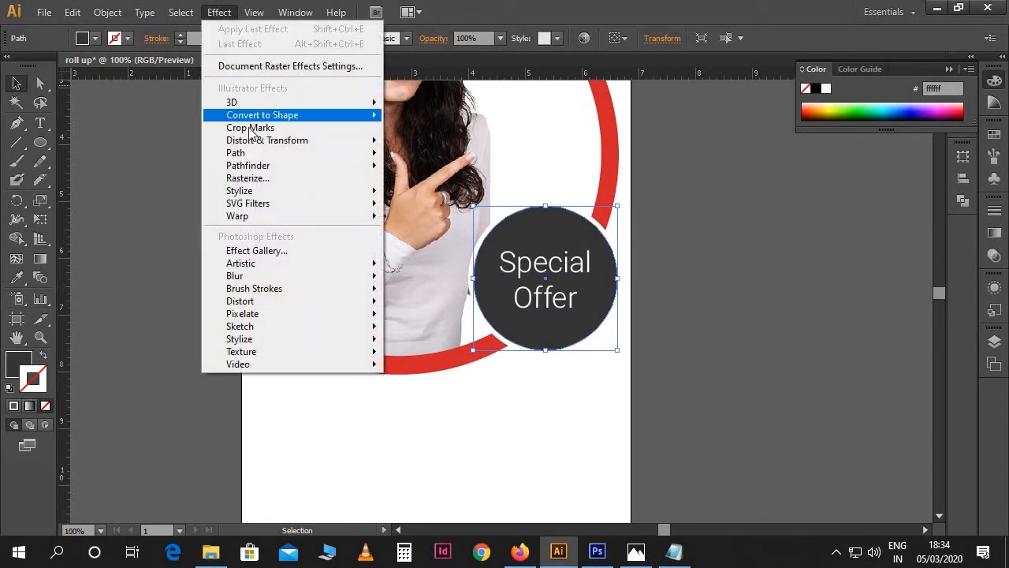
{"action": "mouse_move", "coordinate": [260, 191]}
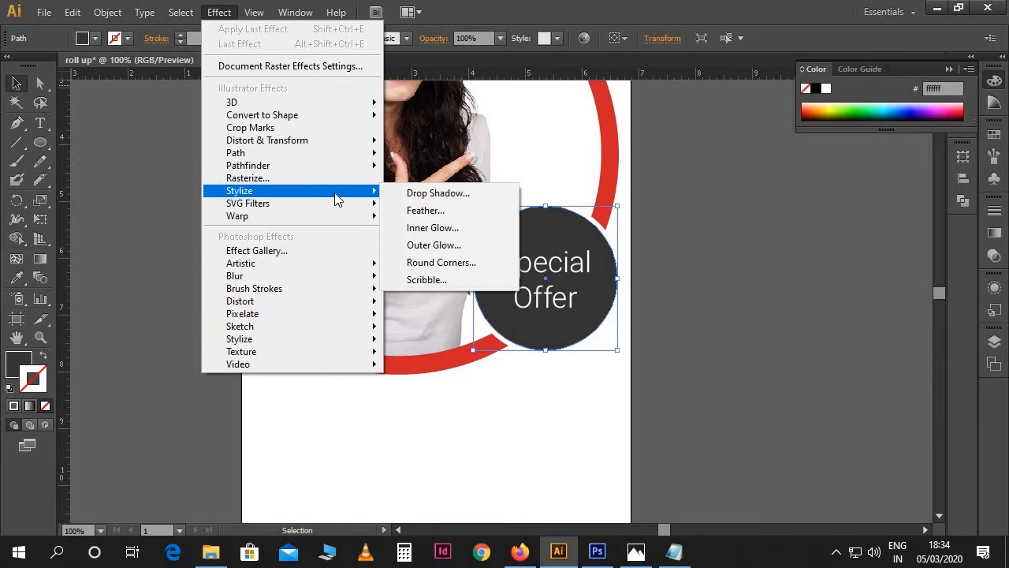
{"action": "left_click", "coordinate": [438, 211]}
{"action": "left_click", "coordinate": [752, 242]}
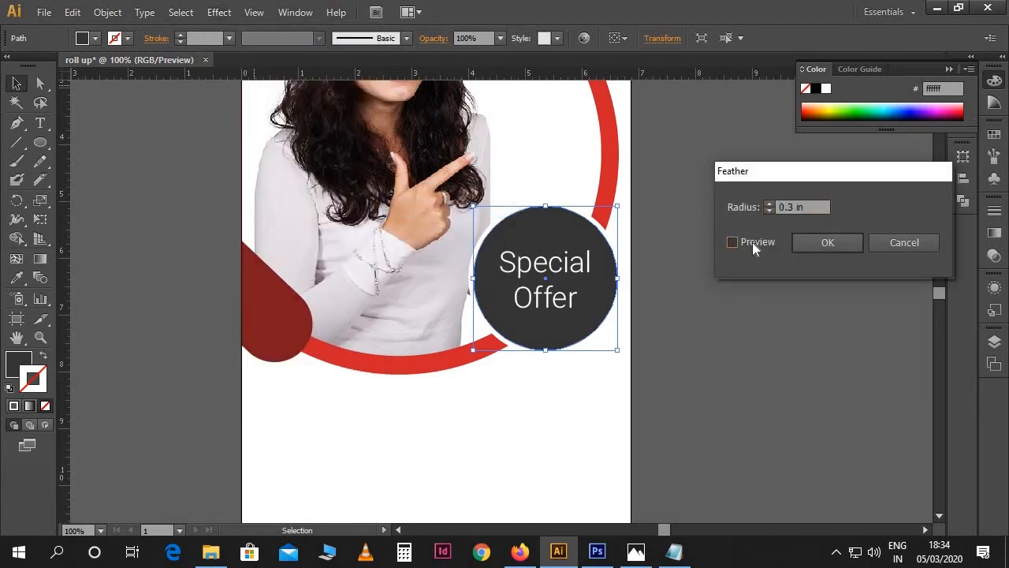
{"action": "left_click", "coordinate": [768, 204]}
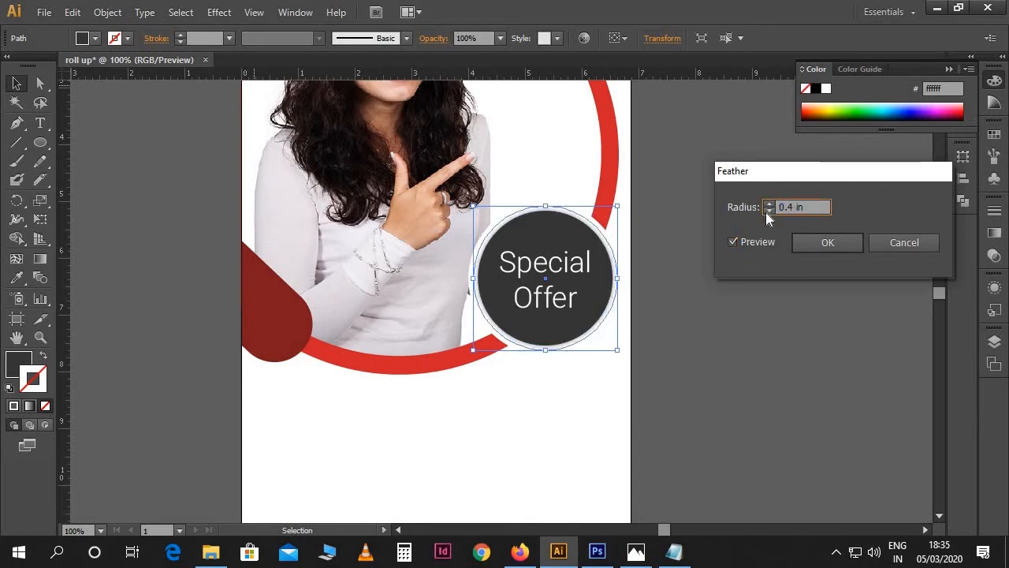
{"action": "left_click", "coordinate": [769, 211]}
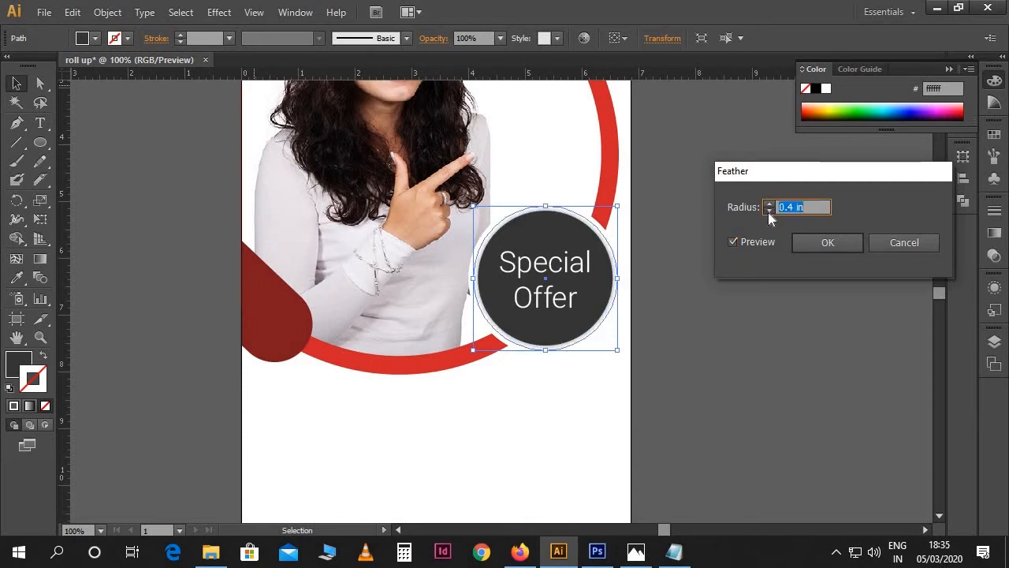
{"action": "left_click", "coordinate": [818, 241]}
- Enlarge the feathered circle slightly around its center and move it below the white-bordered circle in the stacking order
{"action": "left_click_drag", "start_coordinate": [618, 207], "coordinate": [628, 193]}
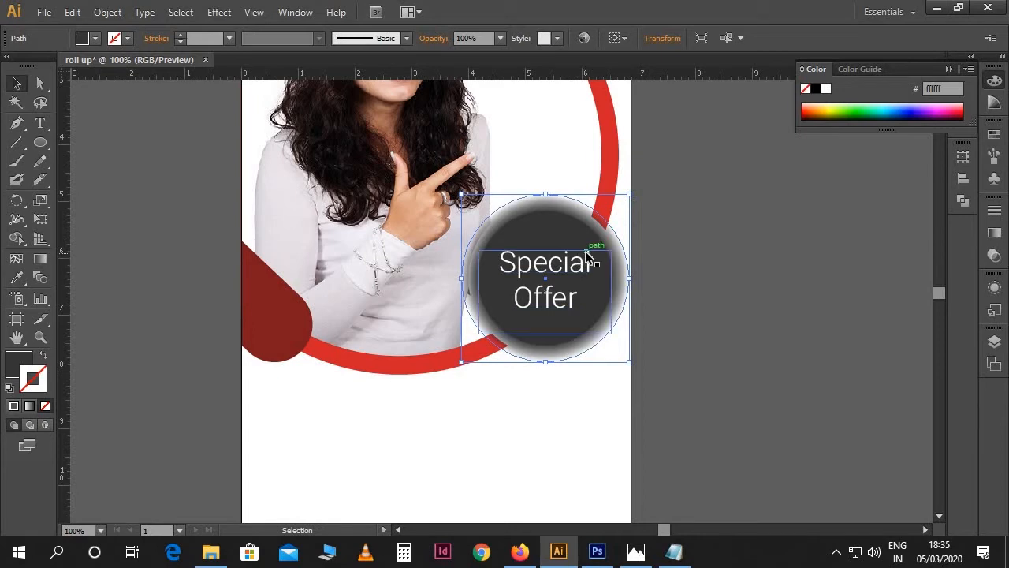
{"action": "left_click", "coordinate": [994, 341]}
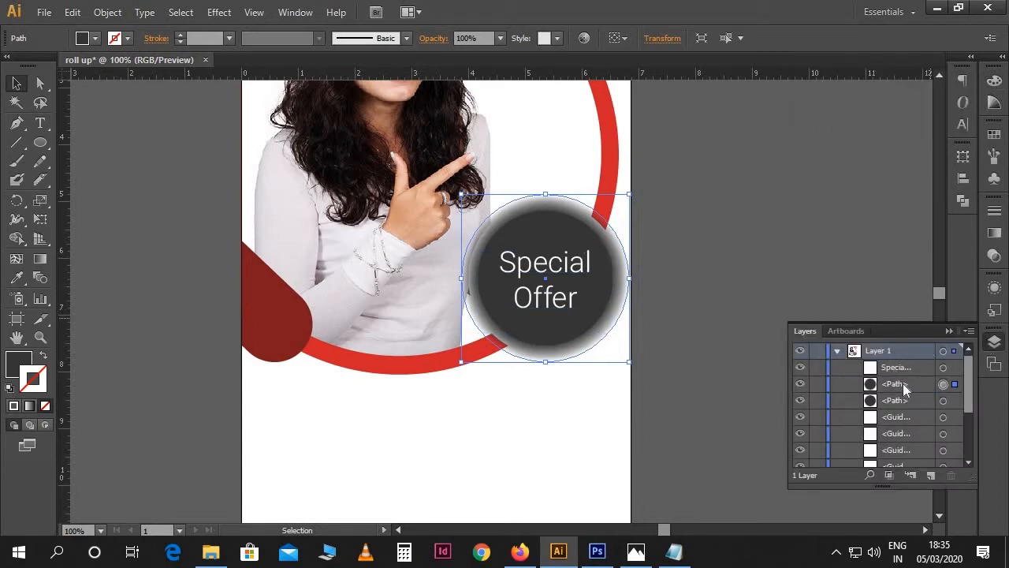
{"action": "left_click_drag", "start_coordinate": [903, 383], "coordinate": [909, 408]}
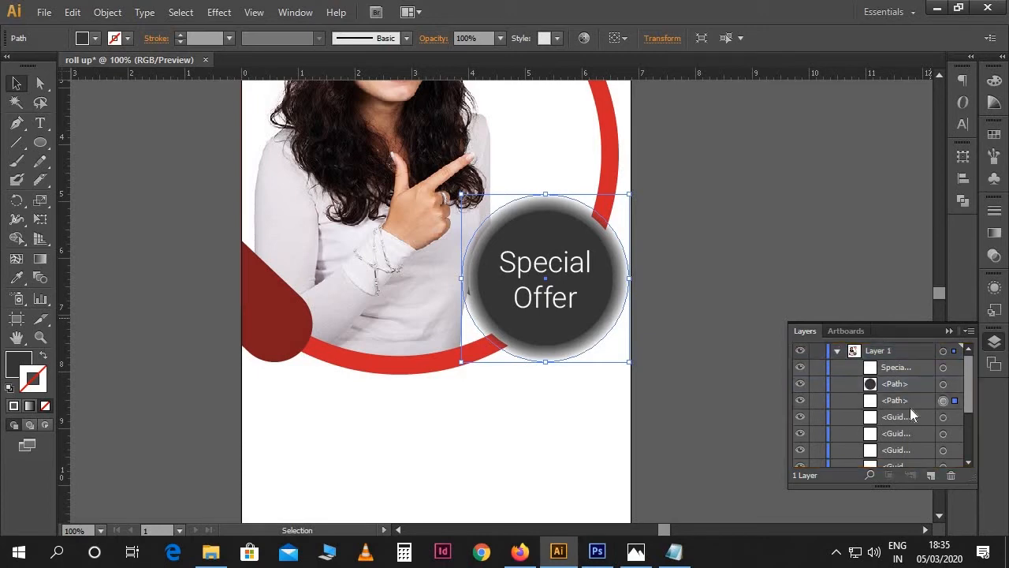
{"action": "left_click", "coordinate": [947, 331]}
- Select both circles and the "Special Offer" text without the clipped photo, and shift them slightly left, away from the artboard edge
{"action": "left_click_drag", "start_coordinate": [674, 247], "coordinate": [593, 287]}
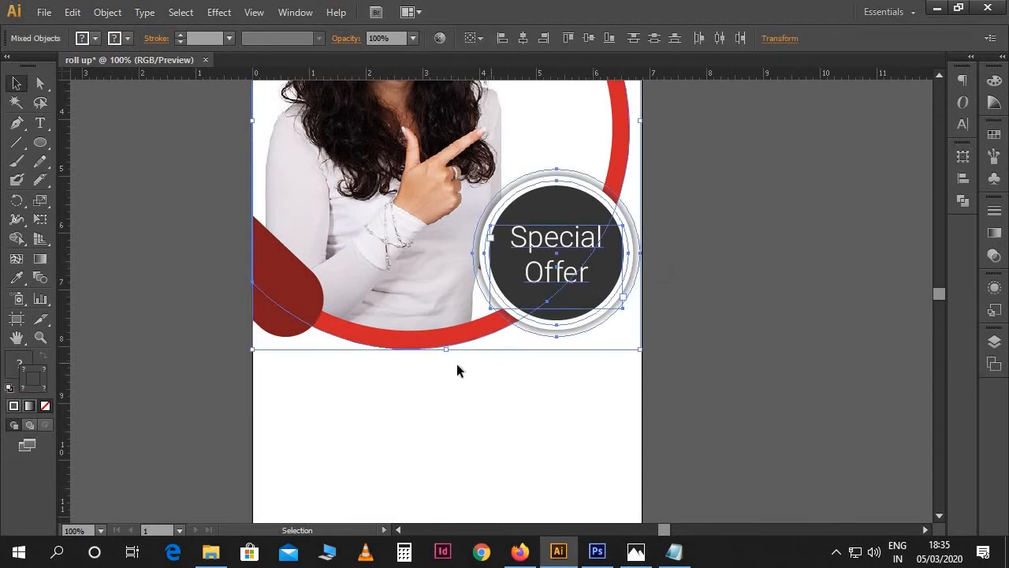
{"action": "left_click", "coordinate": [443, 342], "text": "shift"}
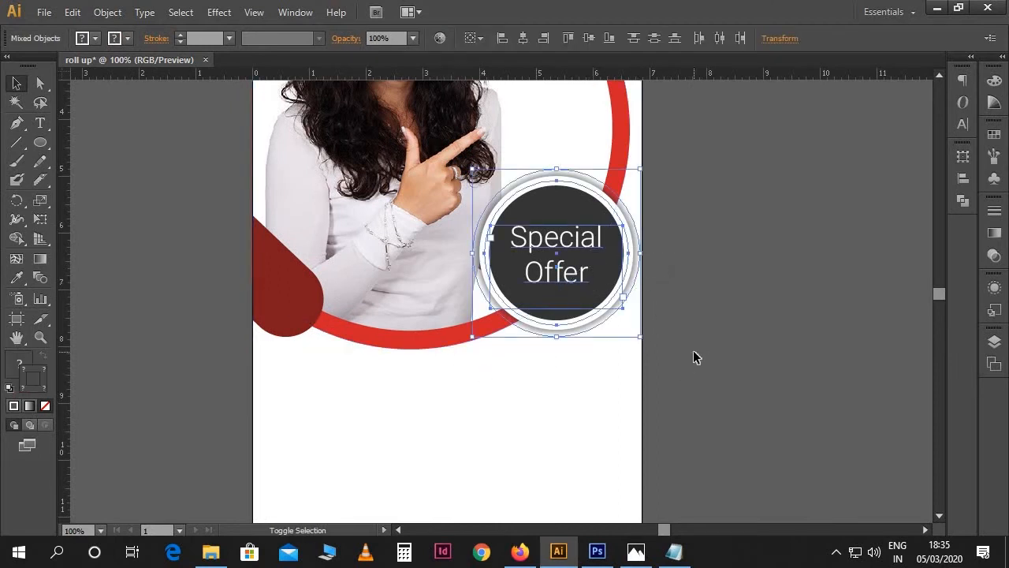
{"action": "key", "text": "shift+Left"}
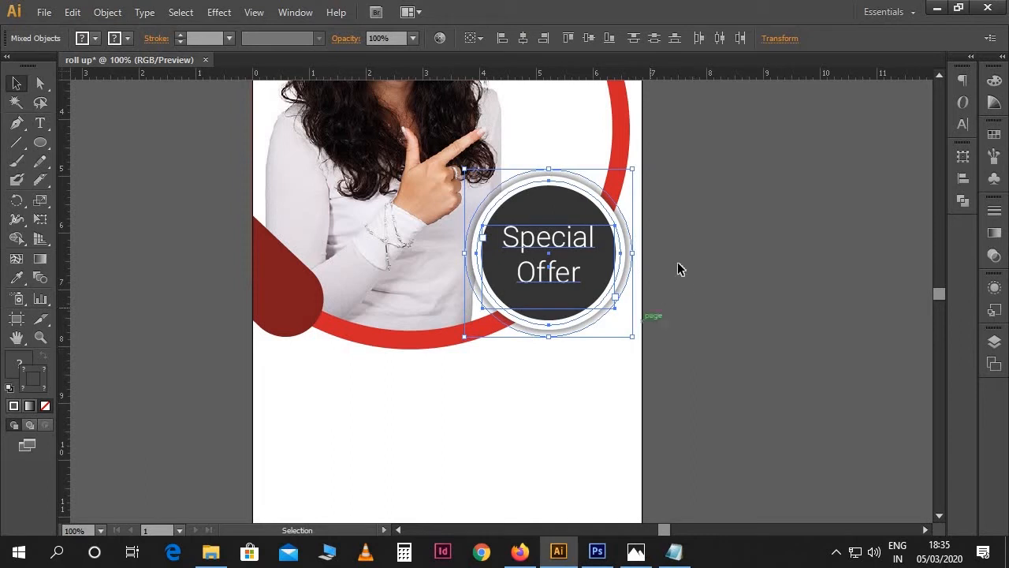
{"action": "left_click", "coordinate": [707, 286]}
{"action": "scroll", "coordinate": [707, 287], "scroll_direction": "up", "scroll_amount": 1}
{"action": "key", "text": "ctrl+minus"}
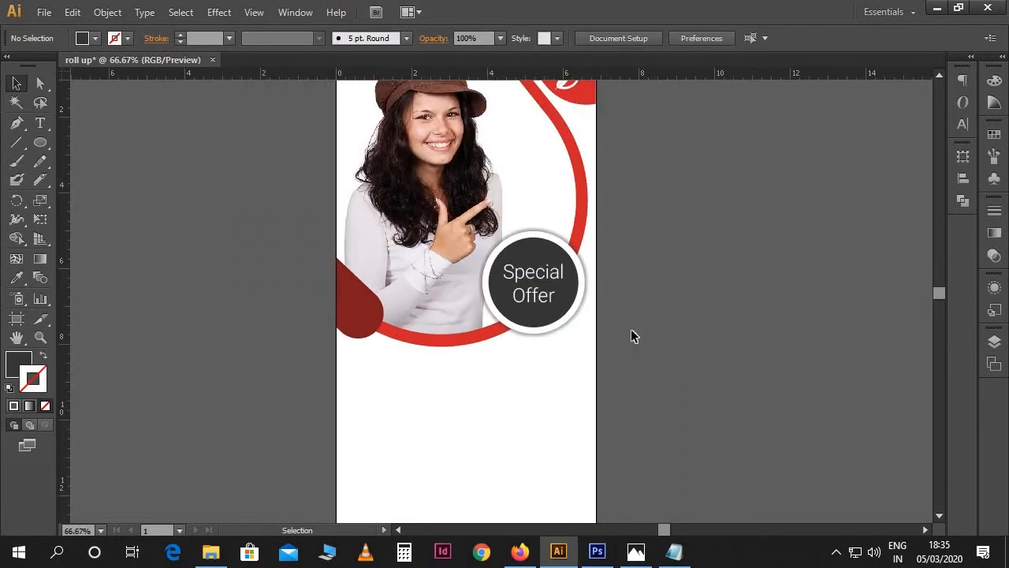
- Scale down the white-bordered circle and its feathered shadow together, leaving the "Special Offer" text out of the selection
{"action": "left_click", "coordinate": [564, 331], "text": "shift"}
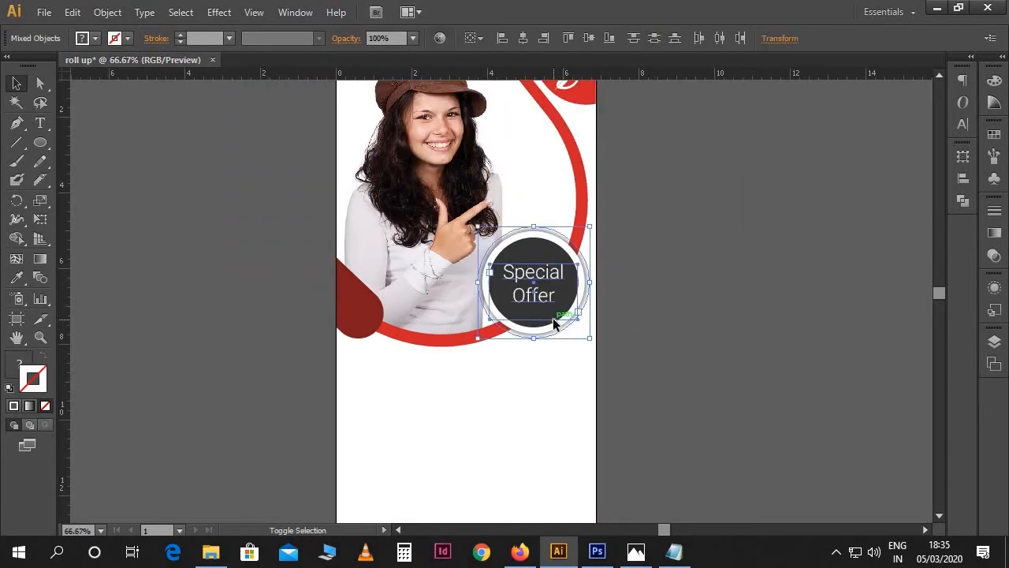
{"action": "left_click", "coordinate": [554, 324], "text": "shift"}
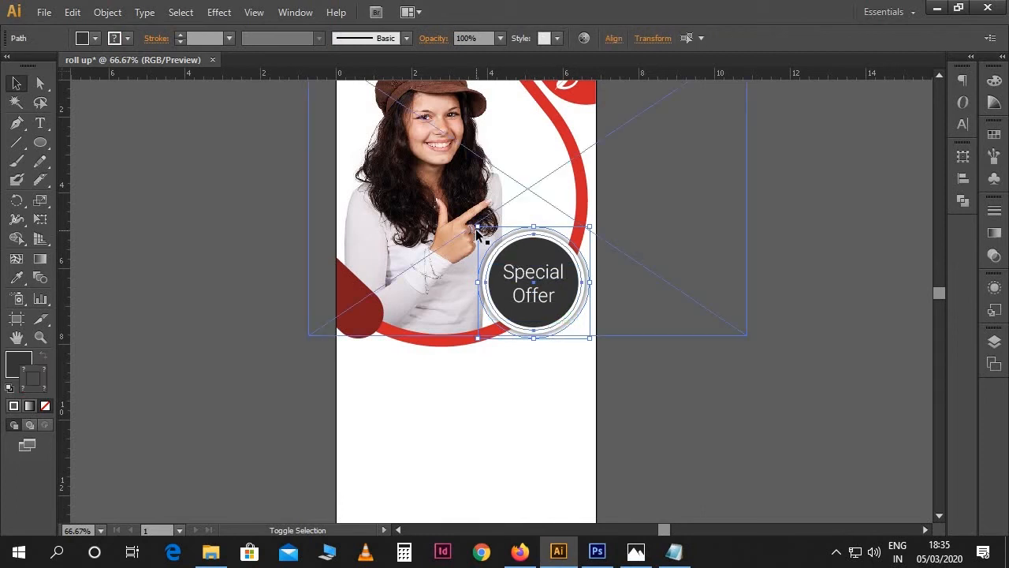
{"action": "left_click_drag", "start_coordinate": [477, 228], "coordinate": [485, 234]}
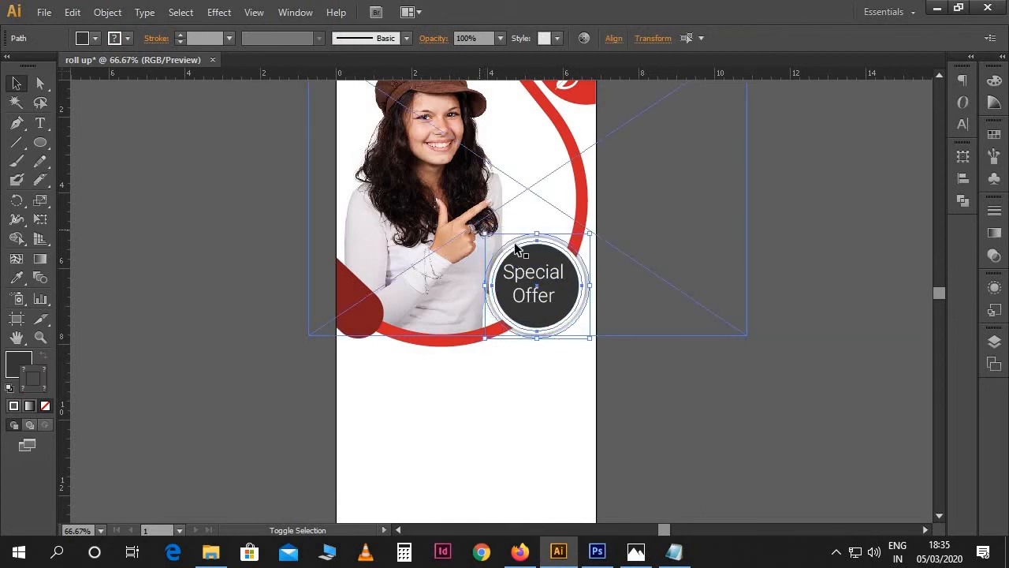
- Nudge the two resized circles left and up to recenter them around the "Special Offer" text
{"action": "key", "text": "Left"}
{"action": "key", "text": "Left"}
{"action": "key", "text": "Left"}
{"action": "key", "text": "Up"}
{"action": "key", "text": "Up"}
{"action": "key", "text": "Up"}
{"action": "key", "text": "Up"}
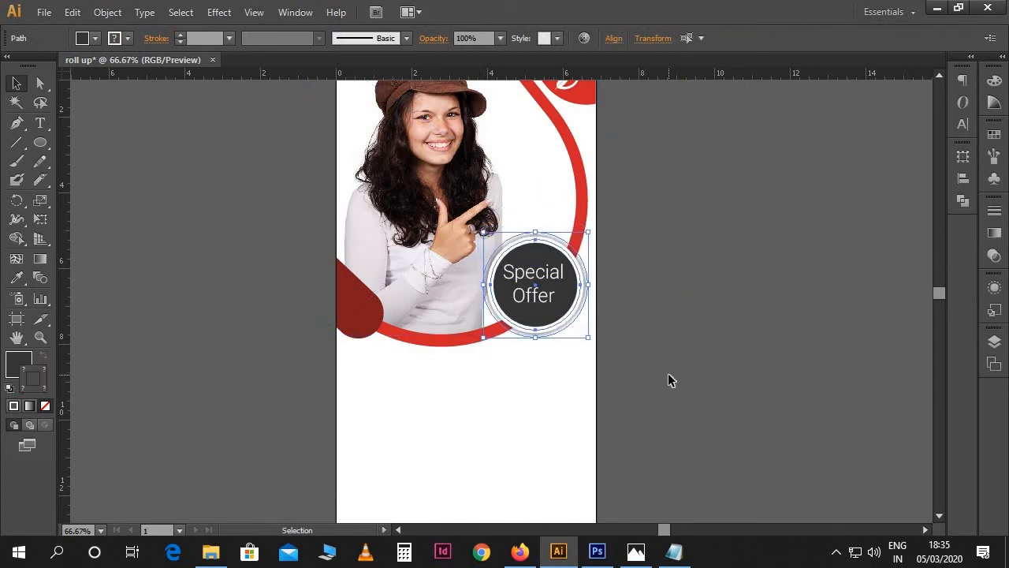
{"action": "key", "text": "Left"}
{"action": "key", "text": "Left"}
{"action": "key", "text": "Left"}
{"action": "left_click", "coordinate": [677, 334]}
{"action": "scroll", "coordinate": [682, 325], "scroll_direction": "up", "scroll_amount": 1}
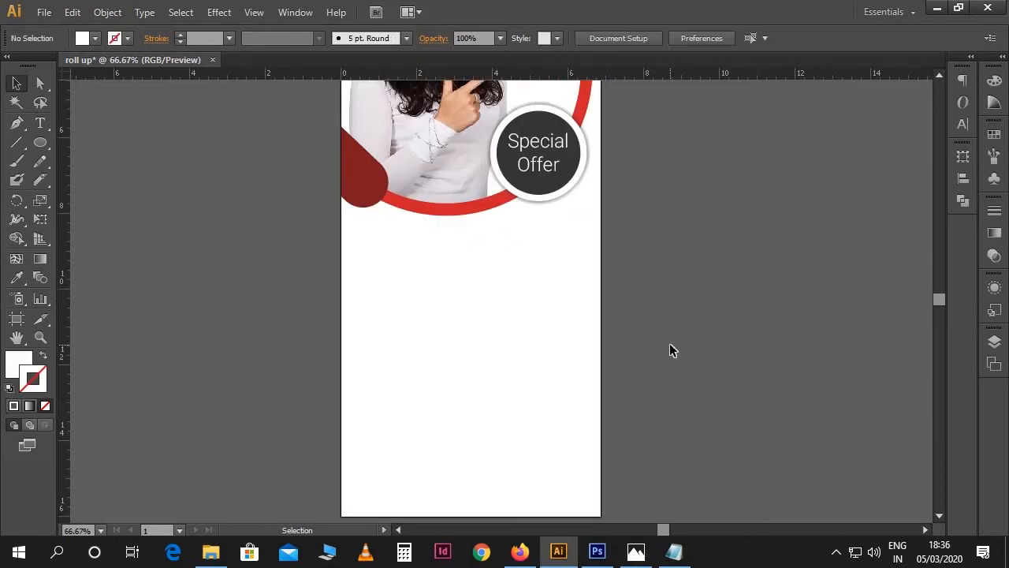
- Switch to the "words" file in Notepad and copy the two lines "Place Your" and "Headline Here"
{"action": "scroll", "coordinate": [669, 302], "scroll_direction": "down", "scroll_amount": 1}
{"action": "scroll", "coordinate": [670, 308], "scroll_direction": "down", "scroll_amount": 1}
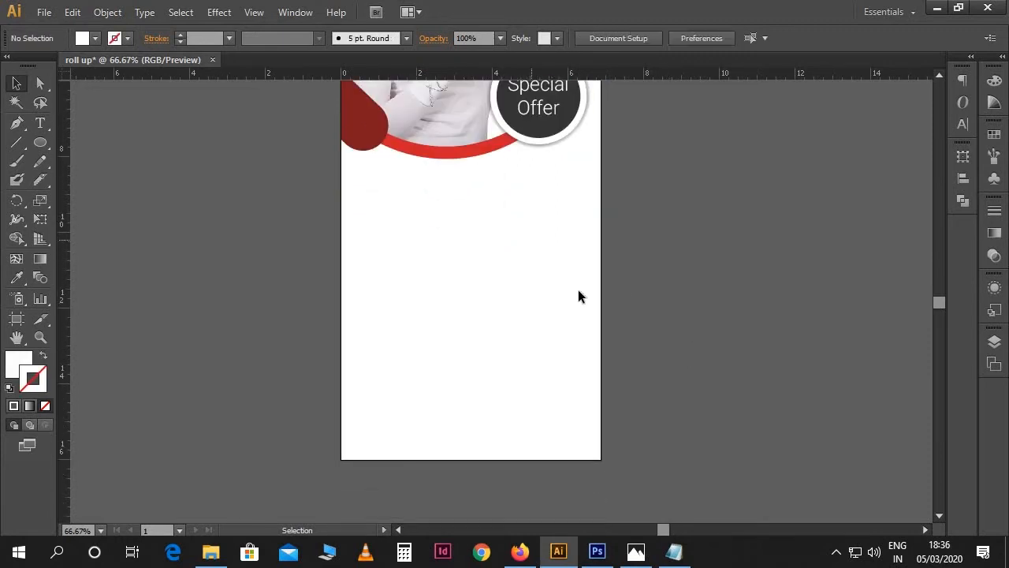
{"action": "left_click", "coordinate": [672, 554]}
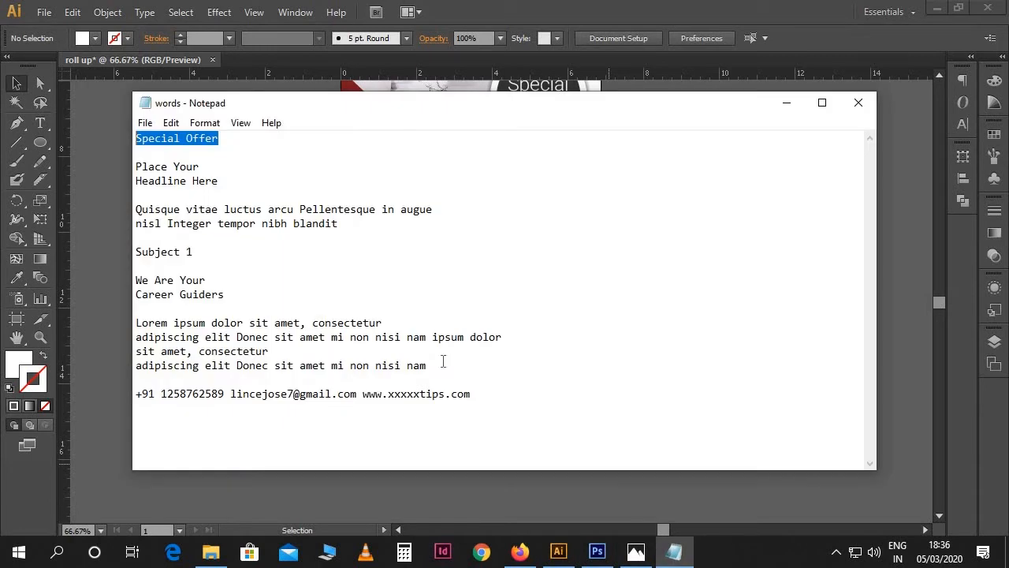
{"action": "left_click", "coordinate": [195, 184]}
{"action": "left_click_drag", "start_coordinate": [137, 167], "coordinate": [218, 180]}
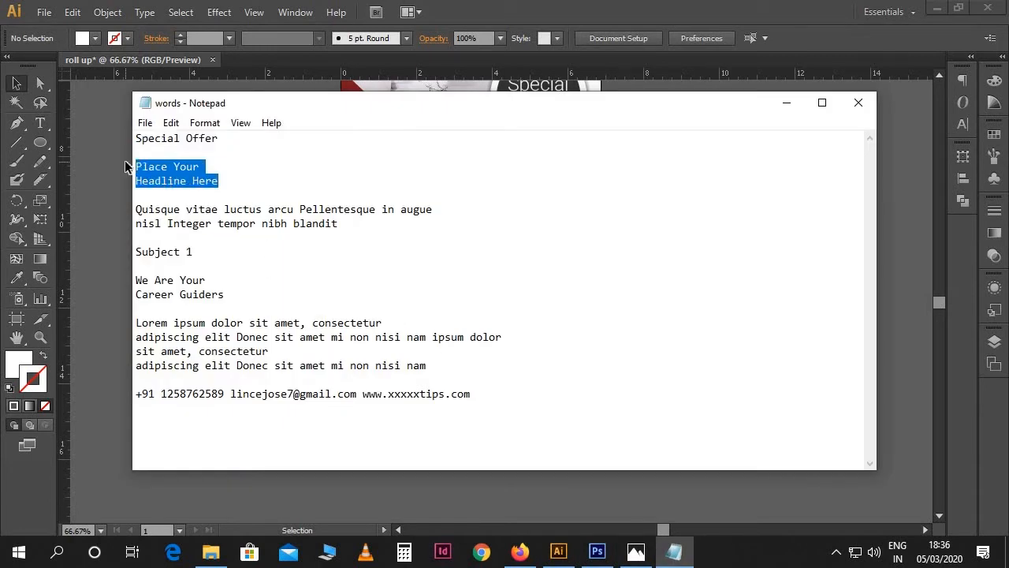
- Return to Illustrator, create an area text frame spanning the artboard width below the photo shape, and paste the copied headline into it
{"action": "key", "text": "alt+Tab"}
{"action": "key", "text": "t"}
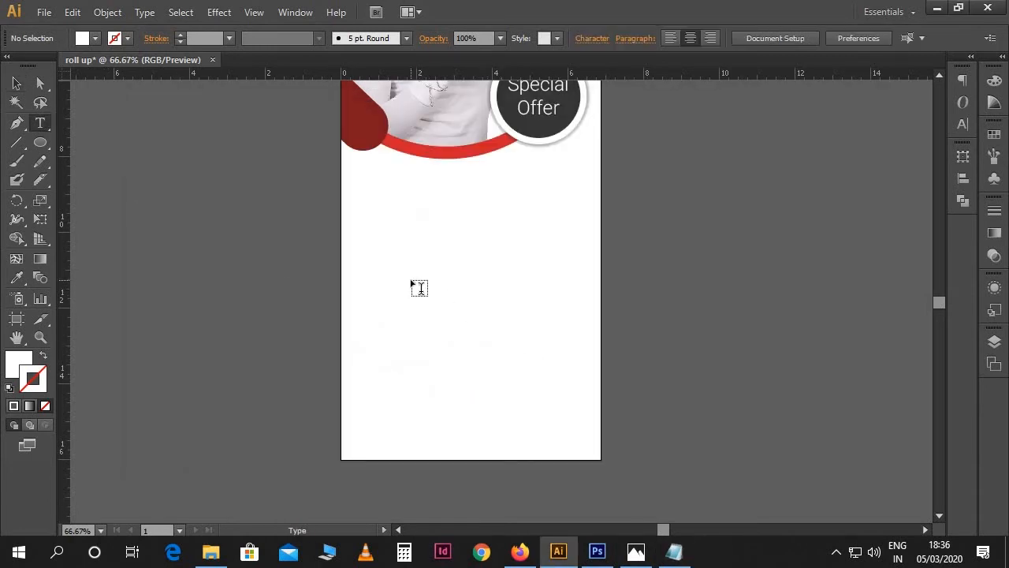
{"action": "left_click_drag", "start_coordinate": [350, 194], "coordinate": [612, 241]}
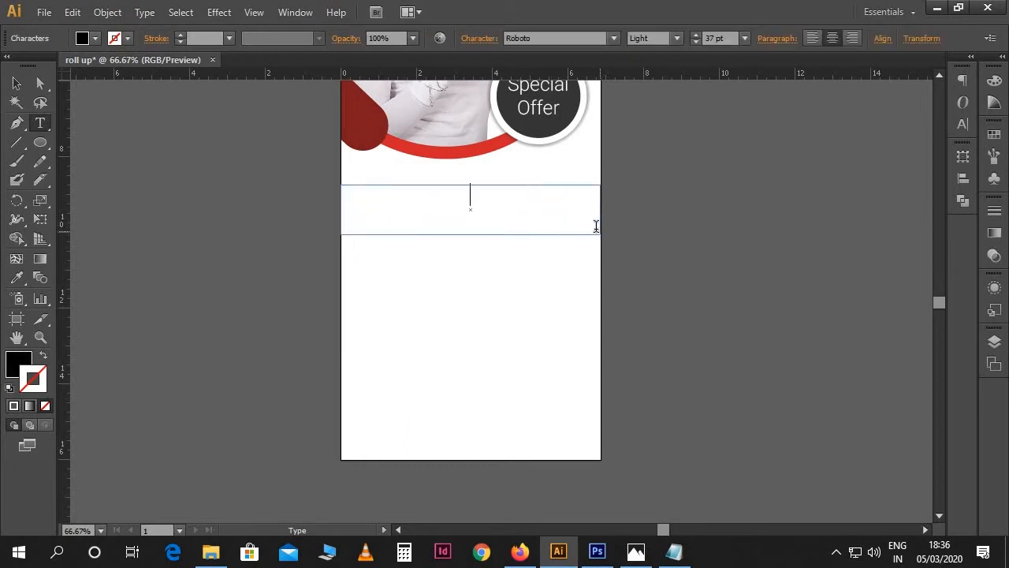
{"action": "key", "text": "ctrl+v"}
- Set the font of the entire "Place Your Headline Here" text to Tekton Pro Bold
{"action": "triple_click", "coordinate": [572, 218]}
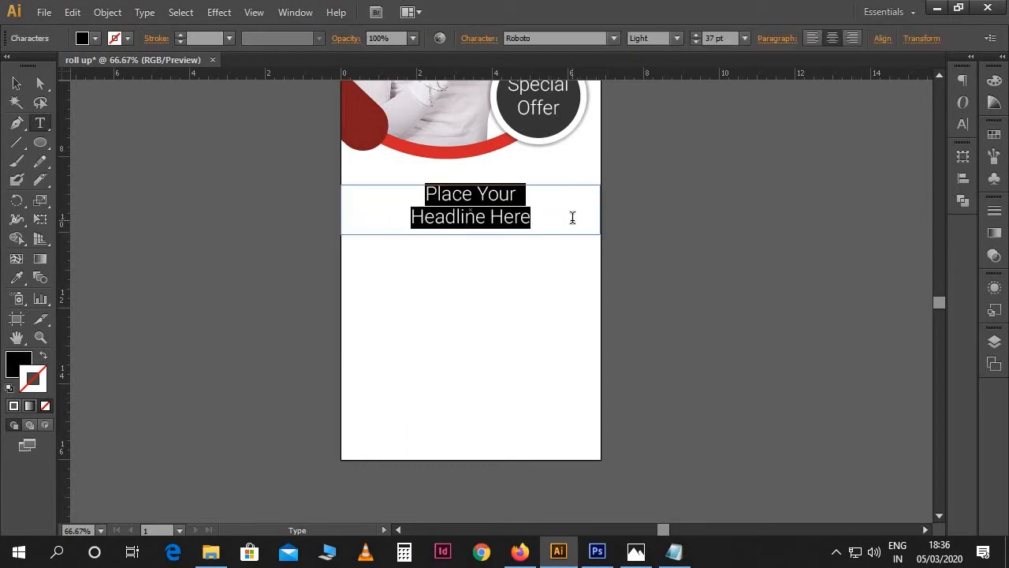
{"action": "left_click", "coordinate": [552, 38]}
{"action": "type", "text": "Tahoma"}
{"action": "key", "text": "Return"}
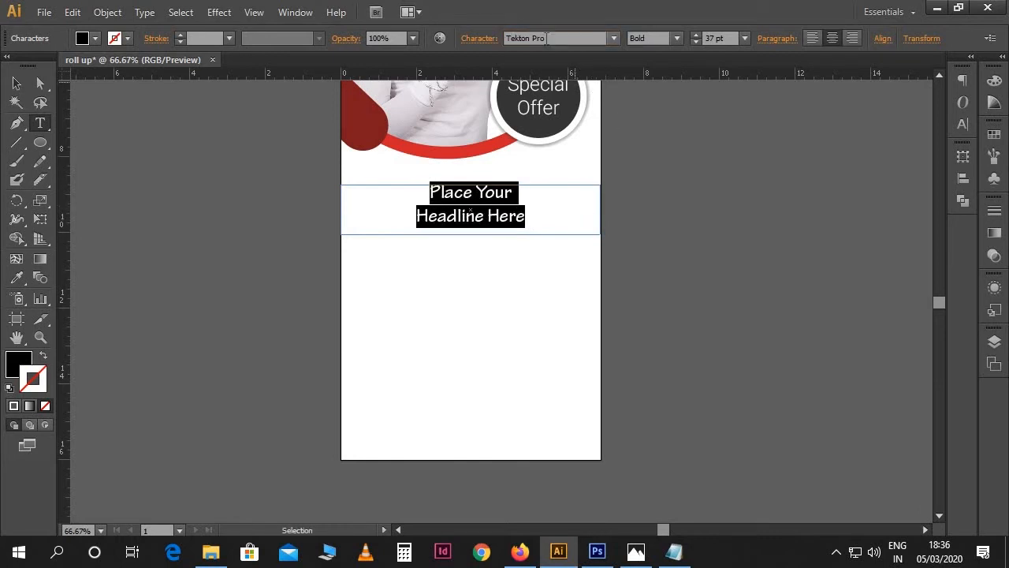
{"action": "left_click", "coordinate": [505, 191]}
- Set the headline's font size to 51.5 pt and extend its text frame downward to fit both lines
{"action": "scroll", "coordinate": [544, 225], "scroll_direction": "up", "scroll_amount": 2}
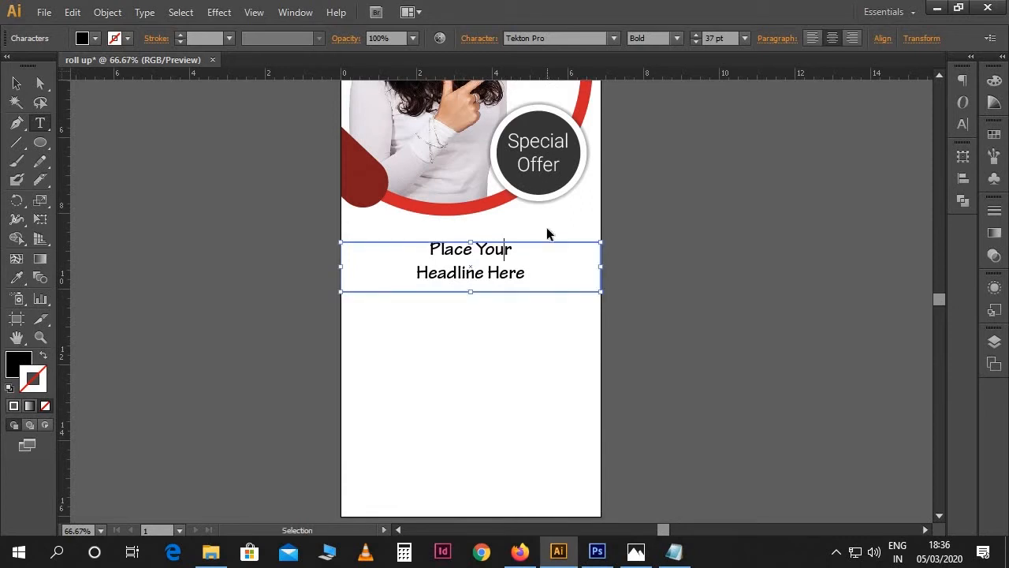
{"action": "key", "text": "ctrl+a"}
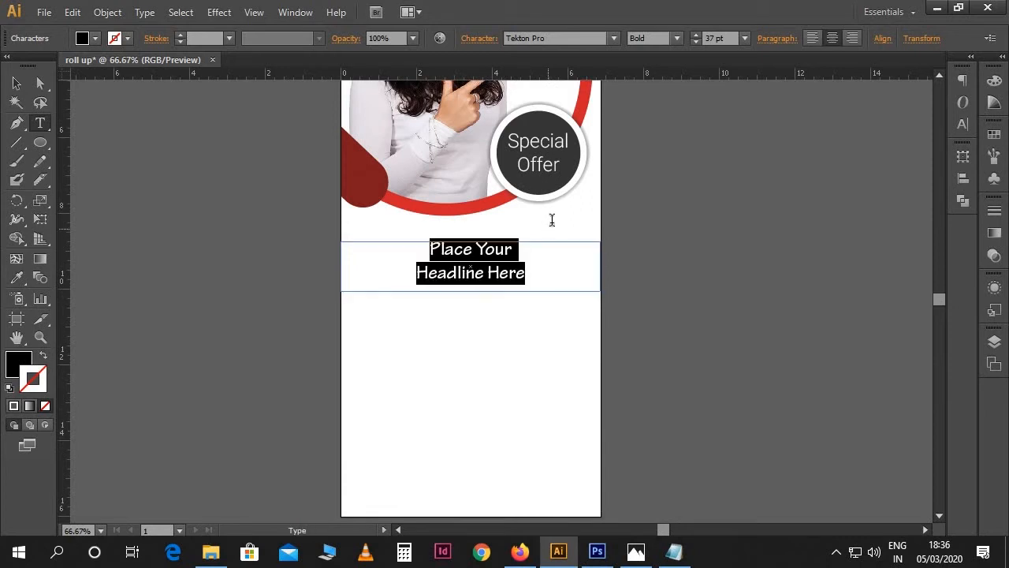
{"action": "left_click", "coordinate": [716, 38]}
{"action": "type", "text": "51.5"}
{"action": "key", "text": "Return"}
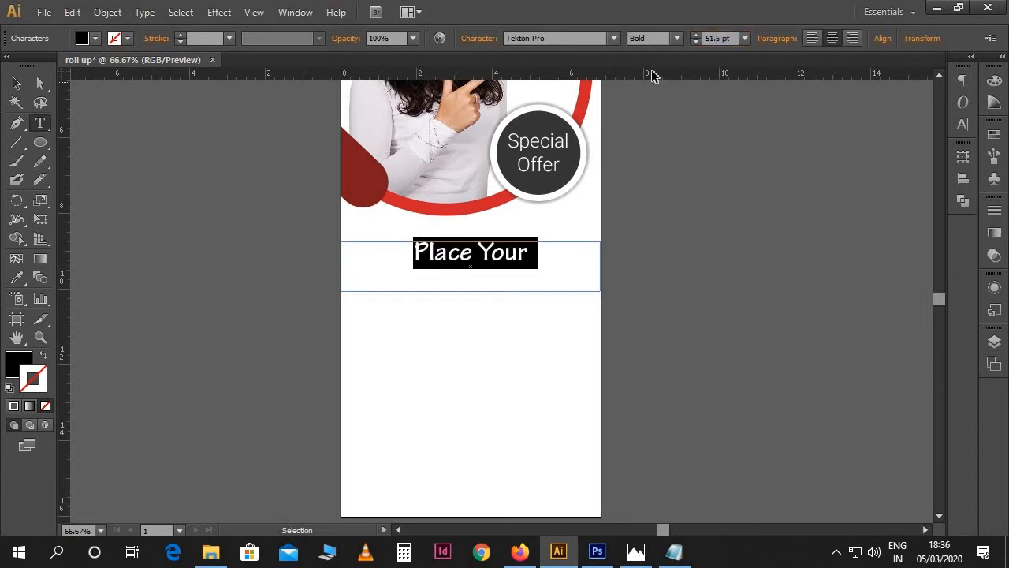
{"action": "left_click", "coordinate": [447, 254]}
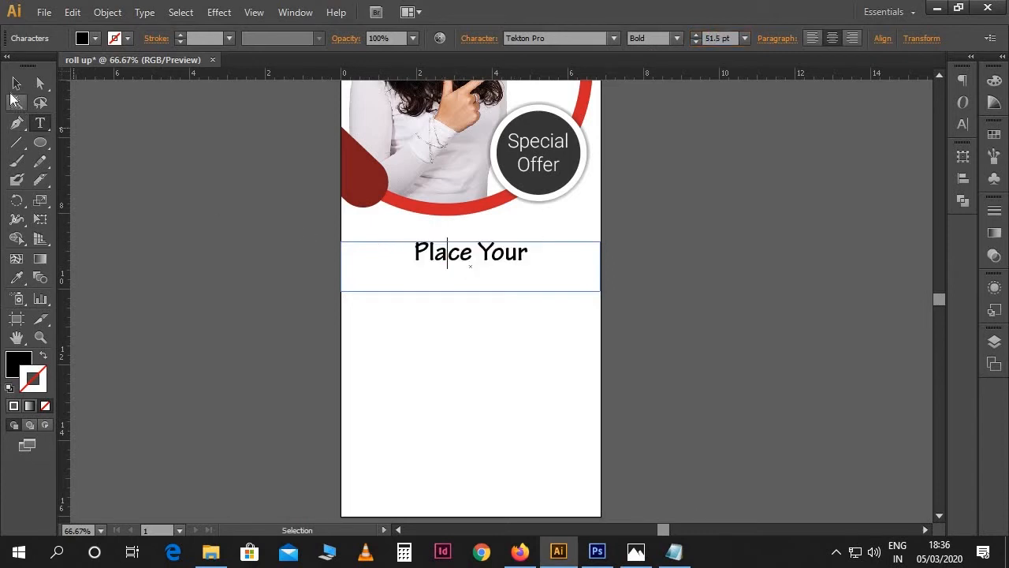
{"action": "left_click", "coordinate": [16, 84]}
{"action": "left_click_drag", "start_coordinate": [471, 291], "coordinate": [469, 314]}
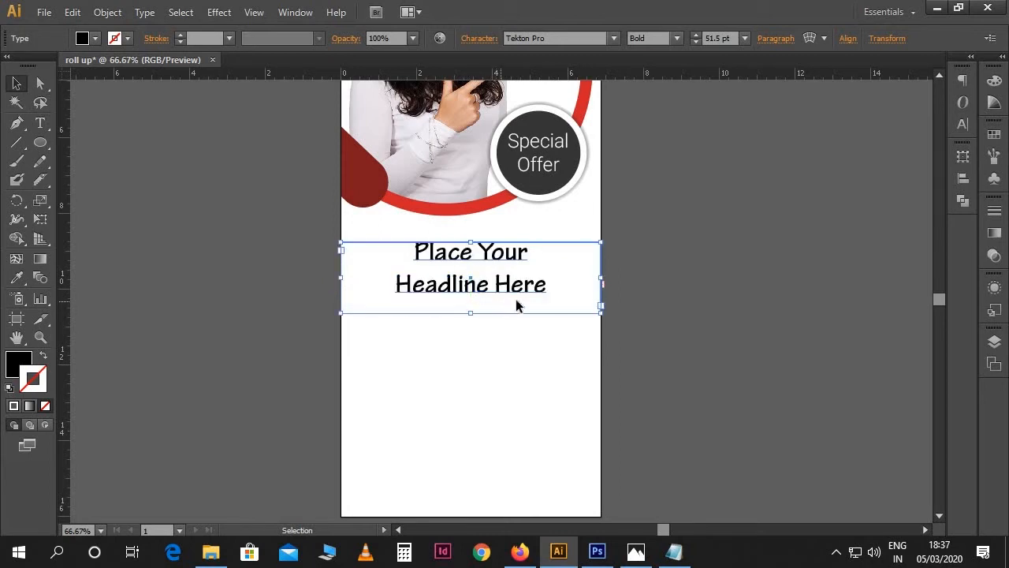
- Set the leading of both headline lines to 52 pt
{"action": "double_click", "coordinate": [501, 299]}
{"action": "key", "text": "ctrl+a"}
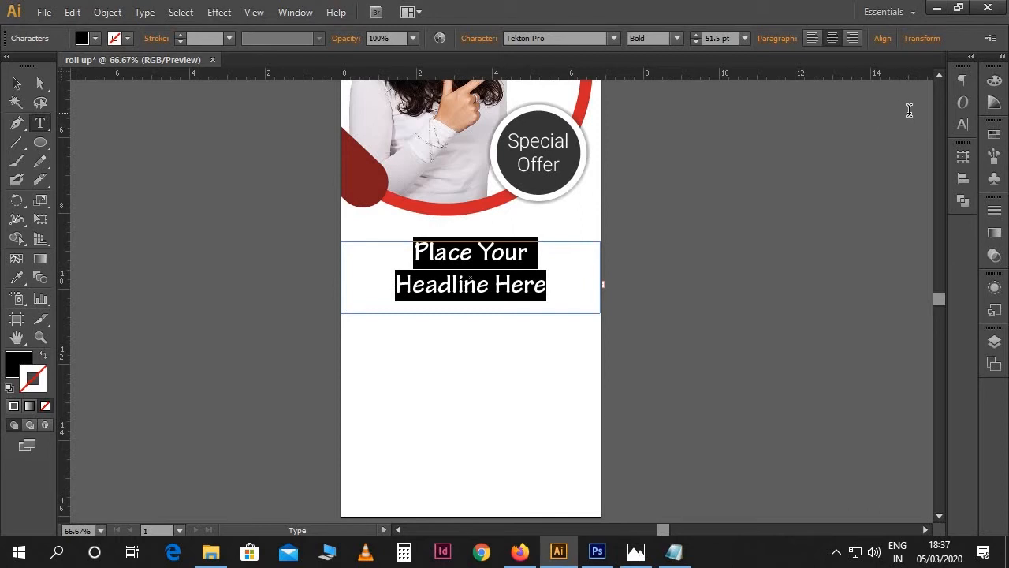
{"action": "left_click", "coordinate": [956, 127]}
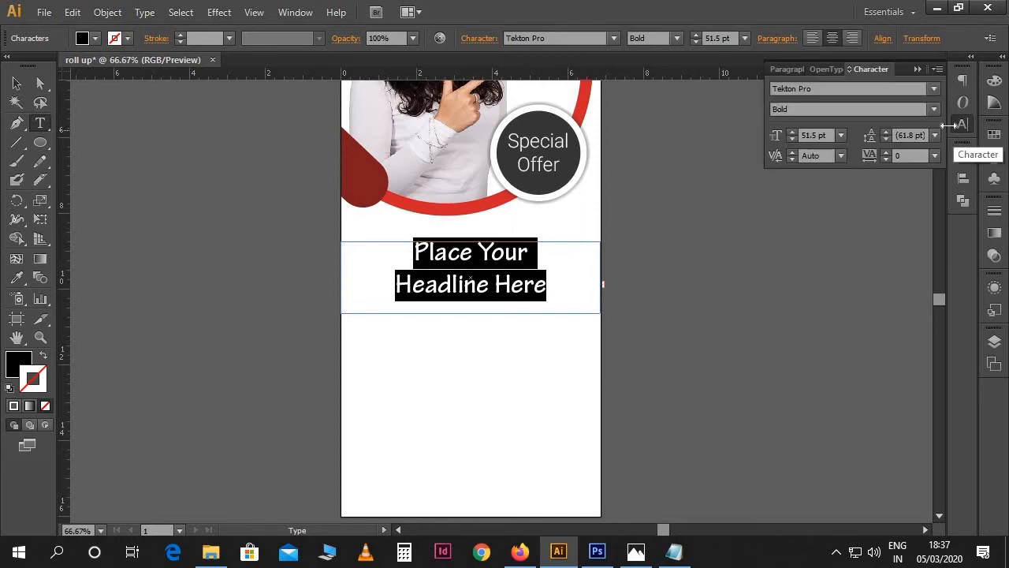
{"action": "left_click", "coordinate": [918, 136]}
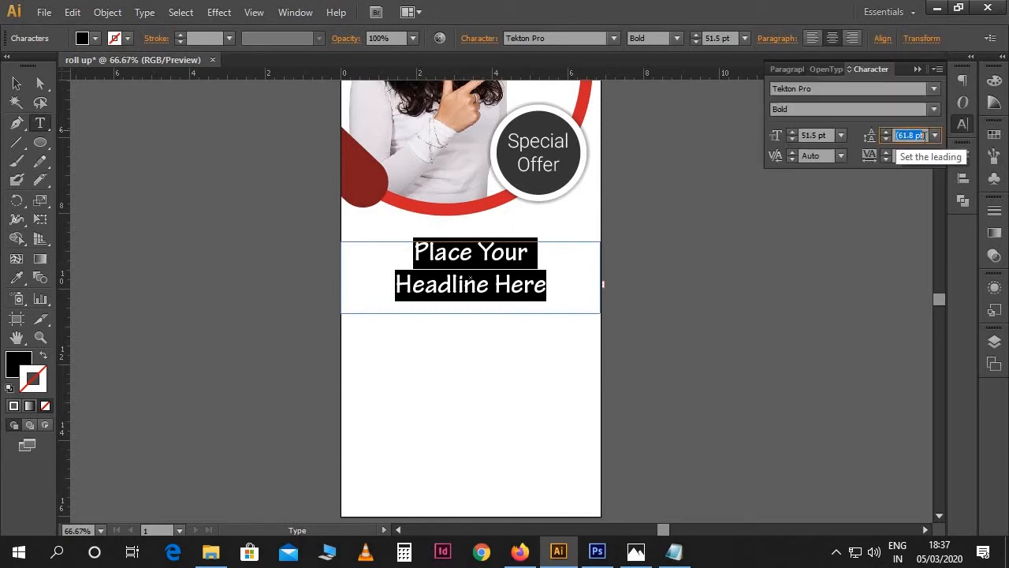
{"action": "type", "text": "52"}
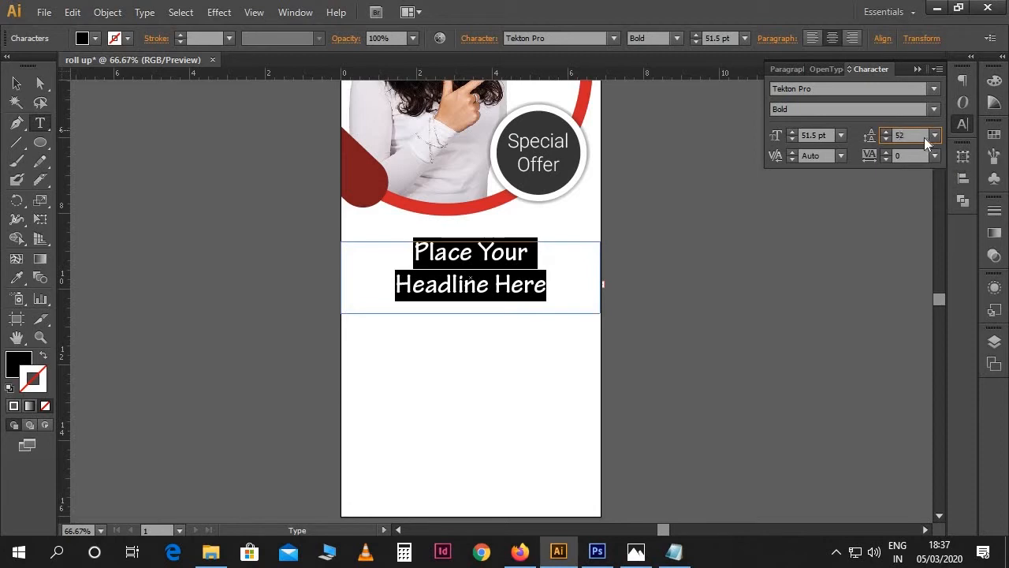
{"action": "key", "text": "Return"}
{"action": "left_click", "coordinate": [507, 276]}
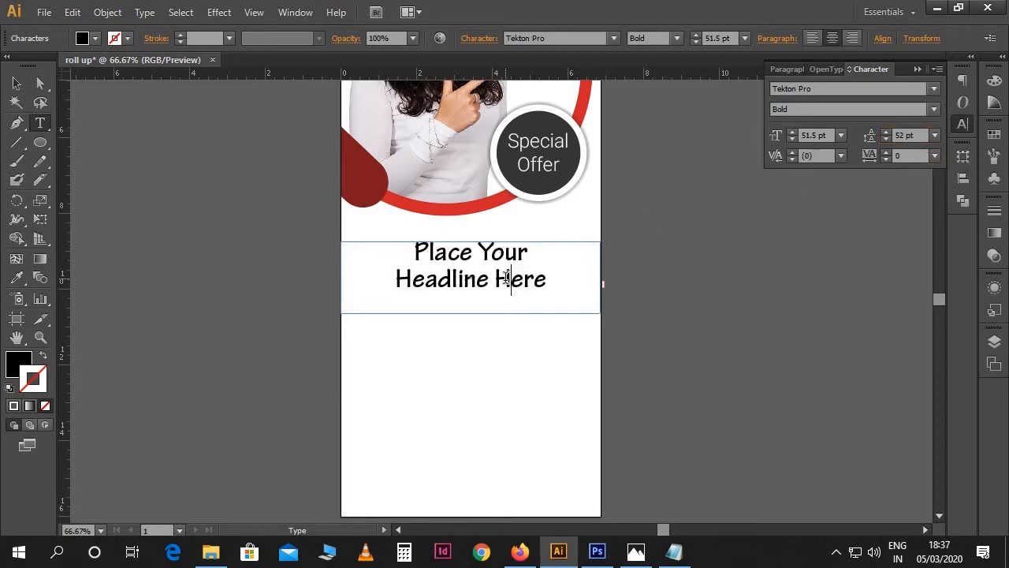
- Recolor the whole headline text with the dark navy fill 161b3a
{"action": "key", "text": "ctrl+a"}
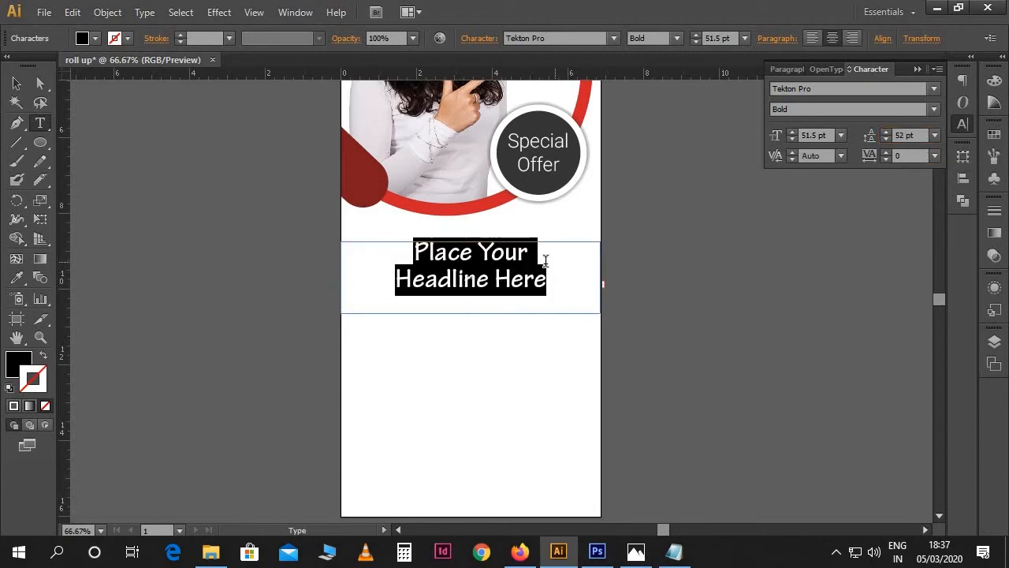
{"action": "left_click", "coordinate": [24, 365]}
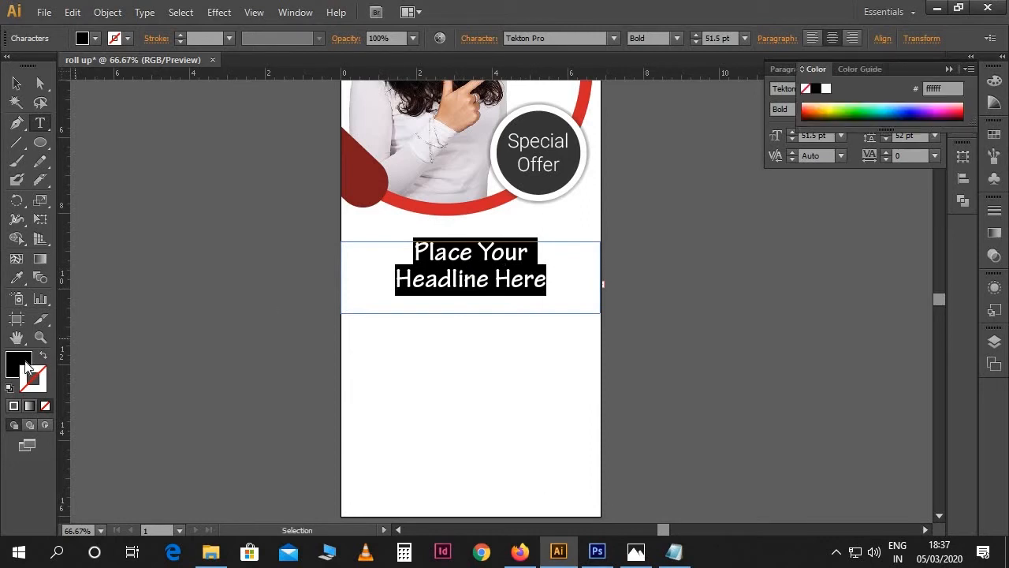
{"action": "double_click", "coordinate": [24, 364]}
{"action": "left_click", "coordinate": [781, 320]}
{"action": "left_click_drag", "start_coordinate": [728, 335], "coordinate": [681, 403]}
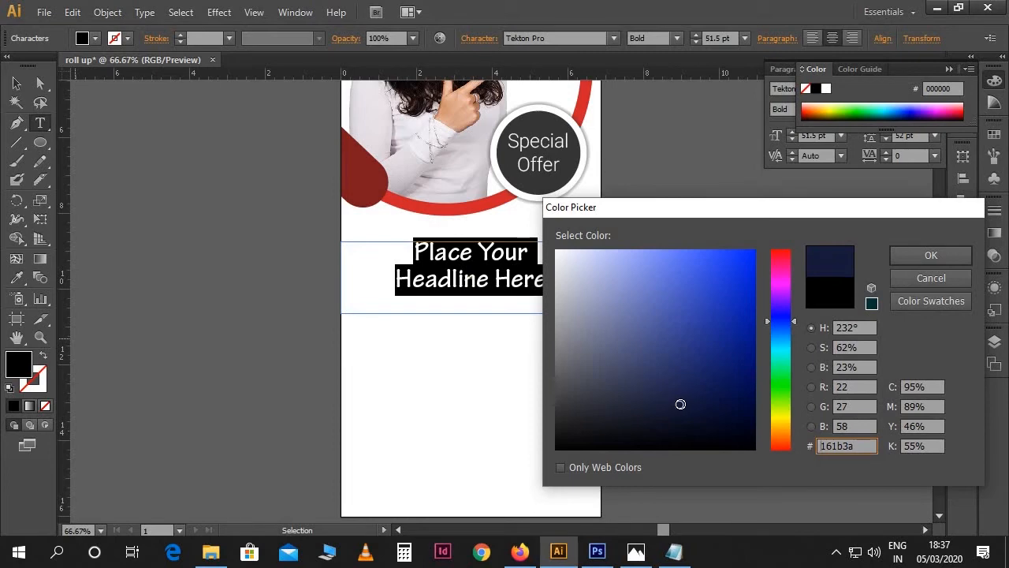
{"action": "left_click", "coordinate": [924, 256]}
{"action": "left_click", "coordinate": [552, 285]}
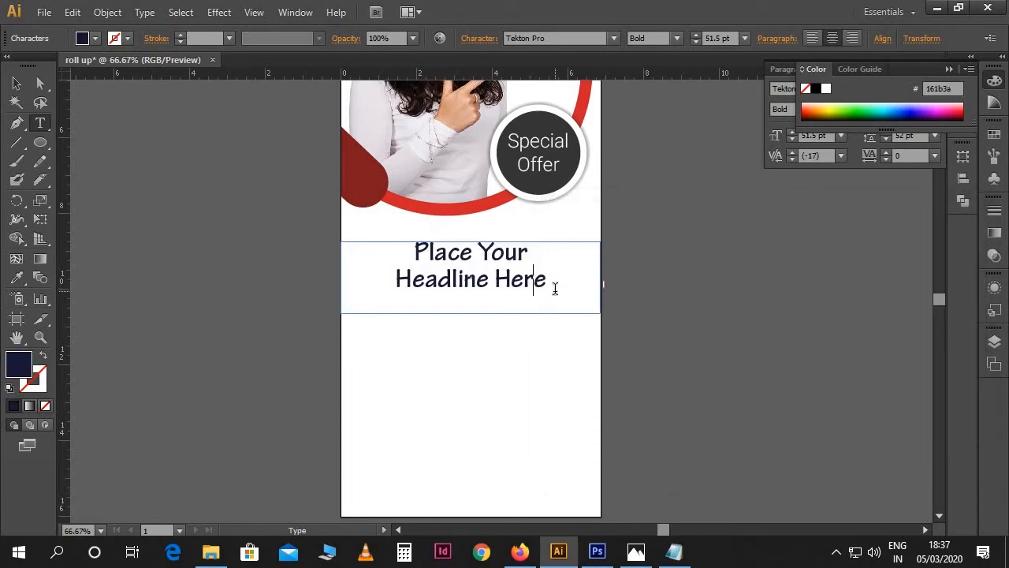
- Move the headline text frame slightly up toward the photo shape and deselect it
{"action": "scroll", "coordinate": [554, 289], "scroll_direction": "up", "scroll_amount": 1}
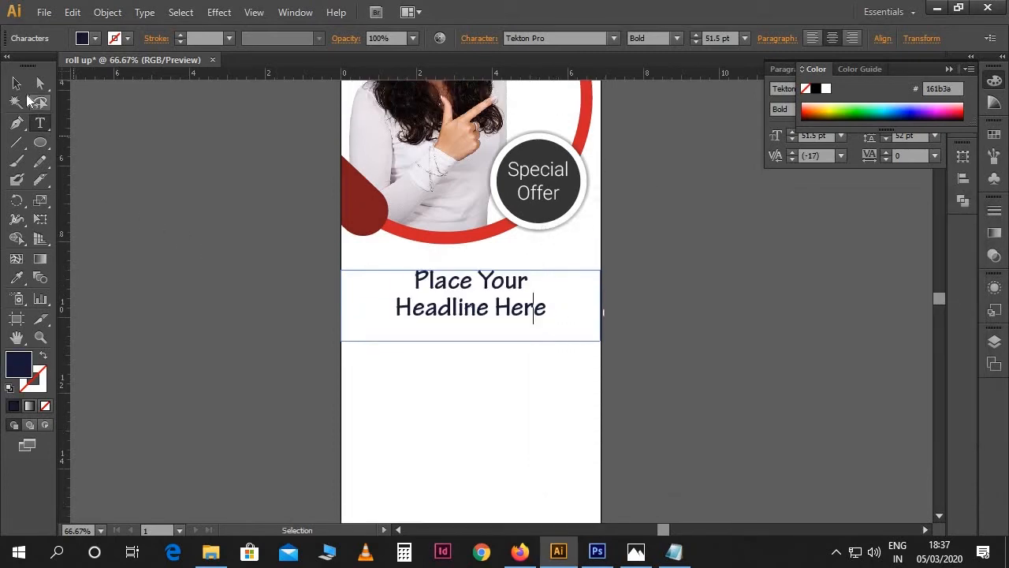
{"action": "left_click", "coordinate": [17, 83]}
{"action": "left_click", "coordinate": [695, 387]}
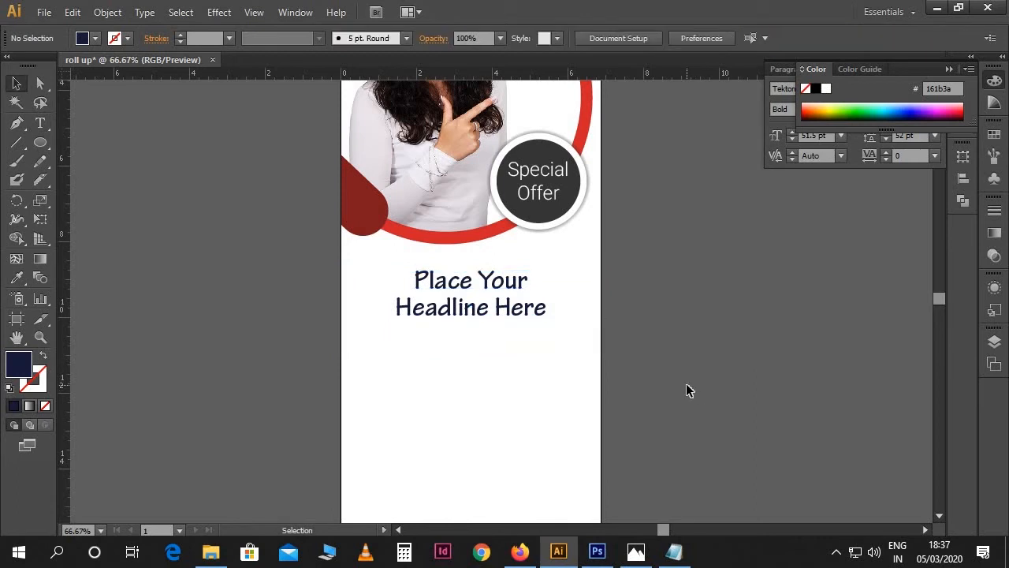
{"action": "left_click_drag", "start_coordinate": [521, 317], "coordinate": [520, 313]}
{"action": "left_click", "coordinate": [733, 393]}
{"action": "scroll", "coordinate": [734, 393], "scroll_direction": "down", "scroll_amount": 1}
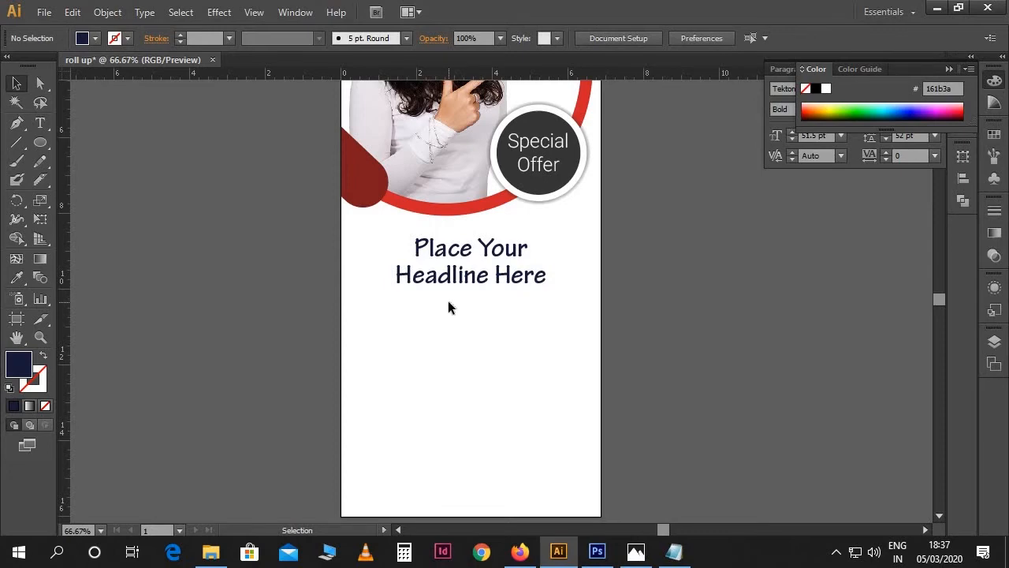
- Copy the two-line "Quisque vitae luctus" paragraph from Notepad and paste it into a new full-width text frame below the headline in Illustrator
{"action": "left_click", "coordinate": [673, 551]}
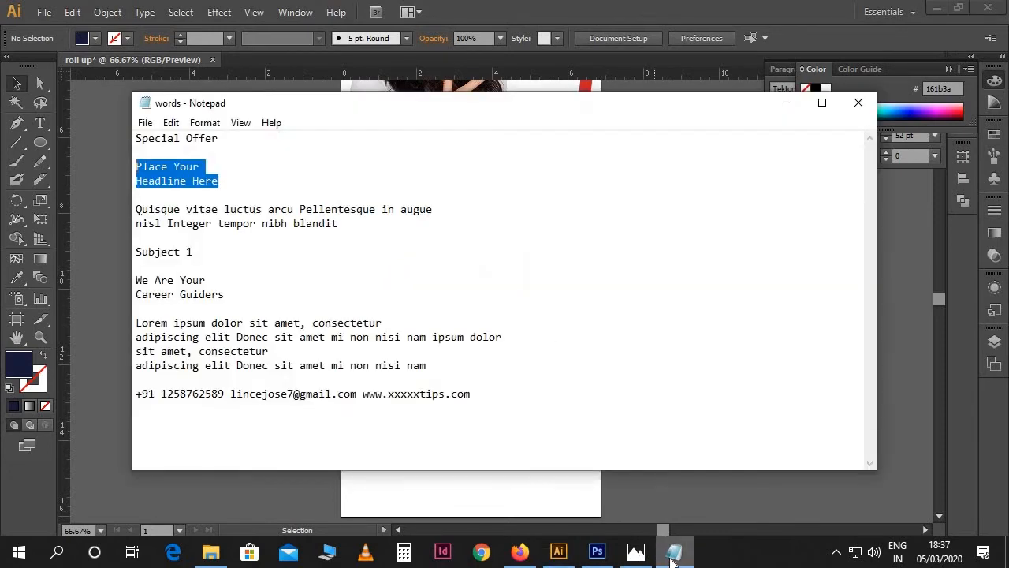
{"action": "left_click_drag", "start_coordinate": [355, 229], "coordinate": [134, 209]}
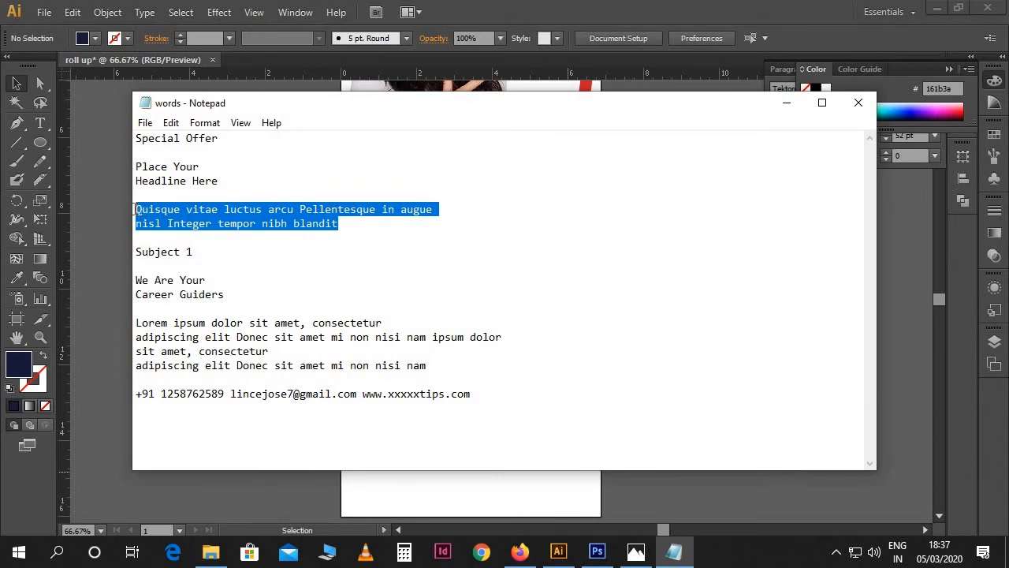
{"action": "left_click", "coordinate": [75, 233]}
{"action": "key", "text": "t"}
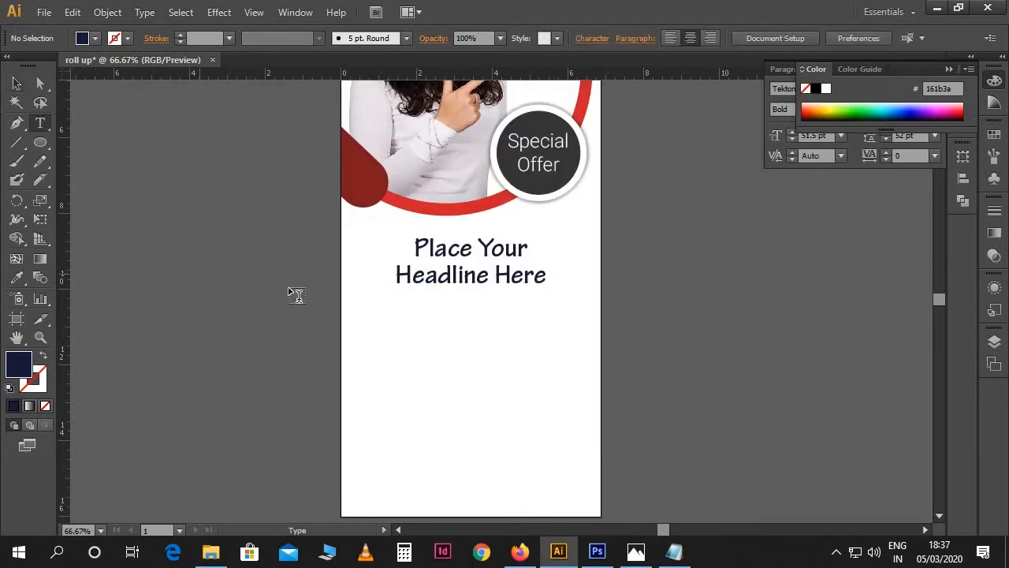
{"action": "left_click_drag", "start_coordinate": [342, 320], "coordinate": [600, 361]}
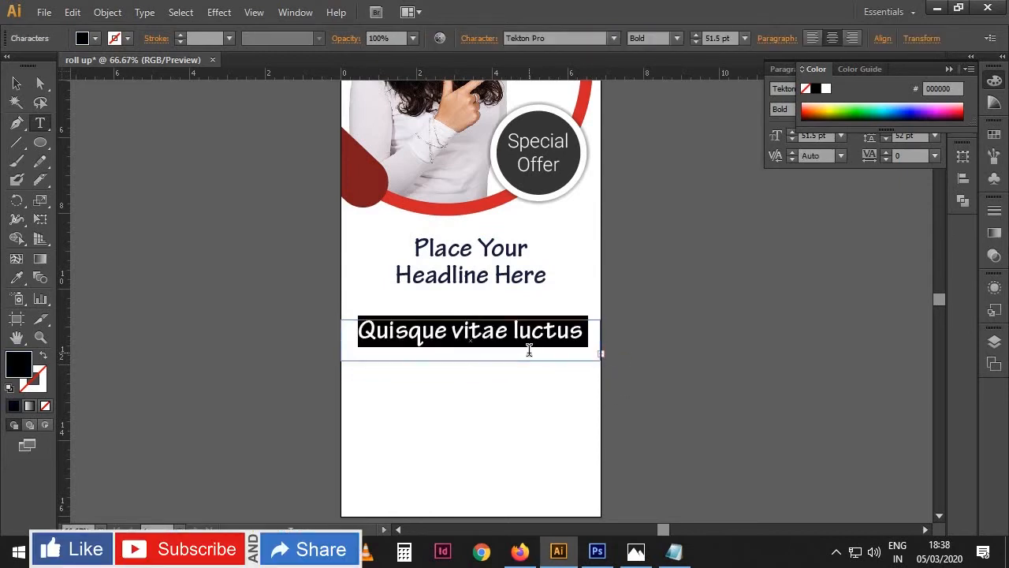
- Format the pasted "Quisque vitae luctus" paragraph in Arial Regular at 19.5 pt
{"action": "left_click", "coordinate": [538, 38]}
{"action": "type", "text": "Arial"}
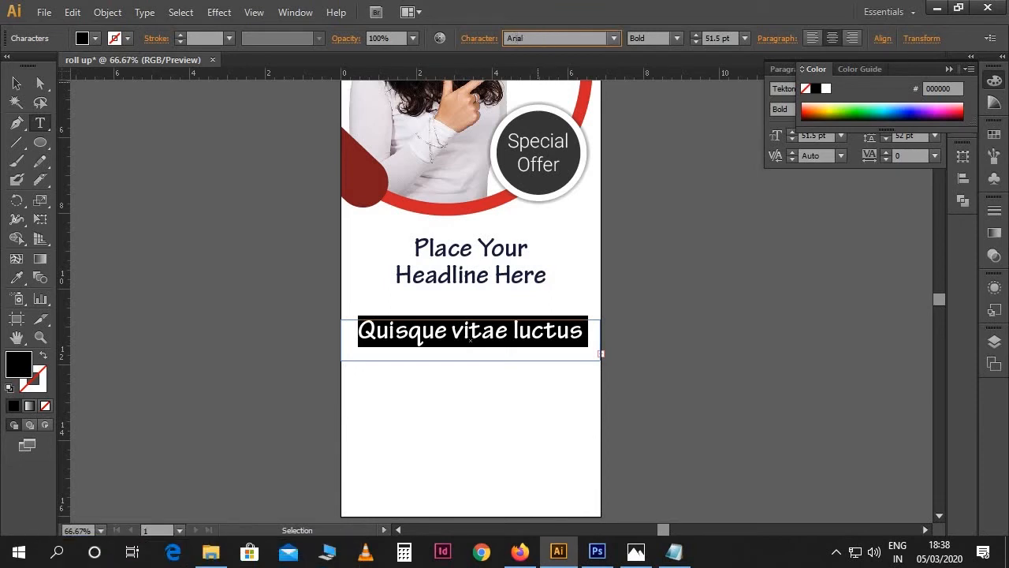
{"action": "key", "text": "Return"}
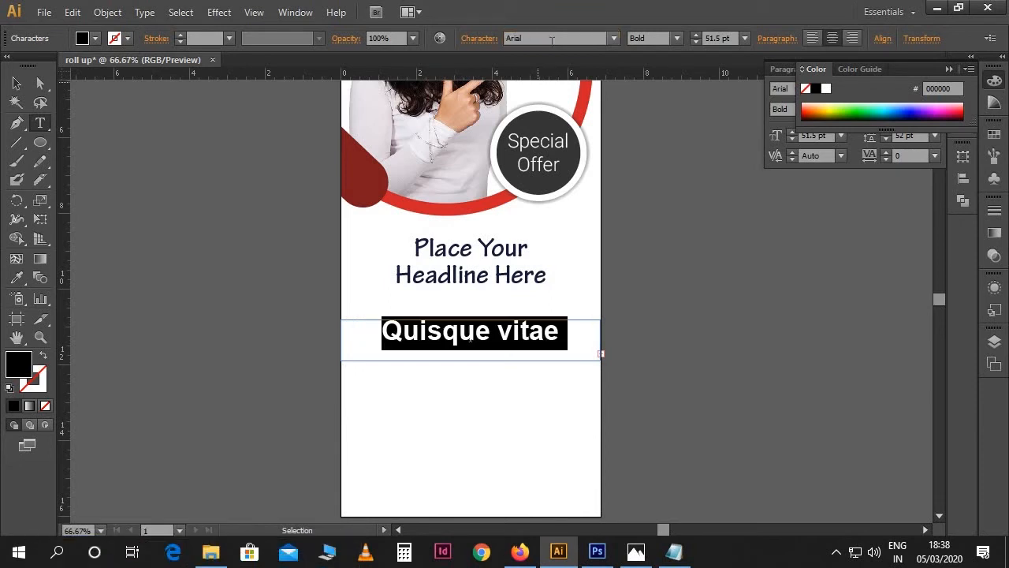
{"action": "left_click", "coordinate": [676, 38]}
{"action": "left_click", "coordinate": [665, 77]}
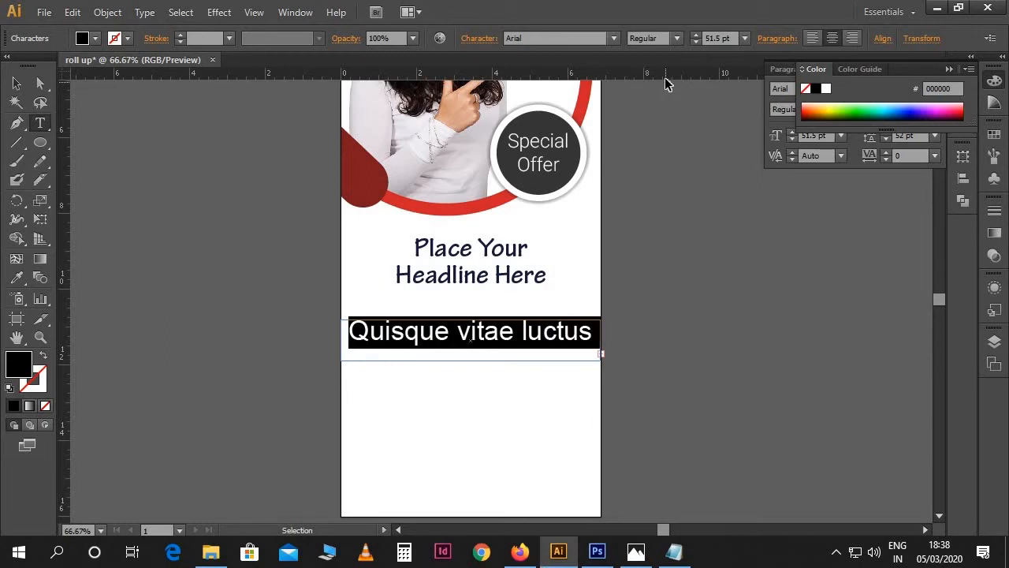
{"action": "left_click", "coordinate": [732, 39]}
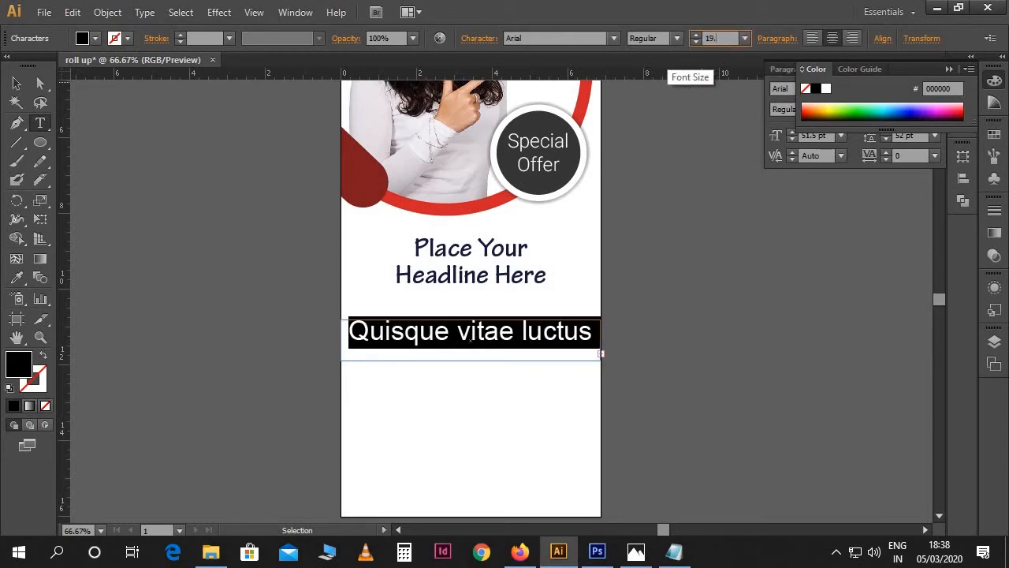
{"action": "type", "text": "19.5"}
{"action": "key", "text": "Return"}
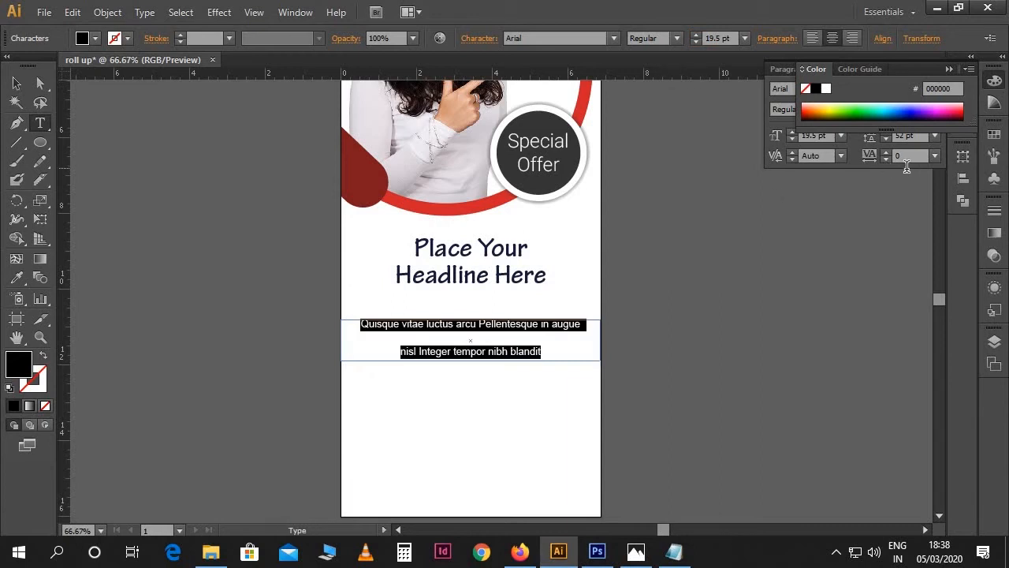
- Set the leading of the "Quisque vitae luctus" paragraph to Auto
{"action": "left_click", "coordinate": [949, 69]}
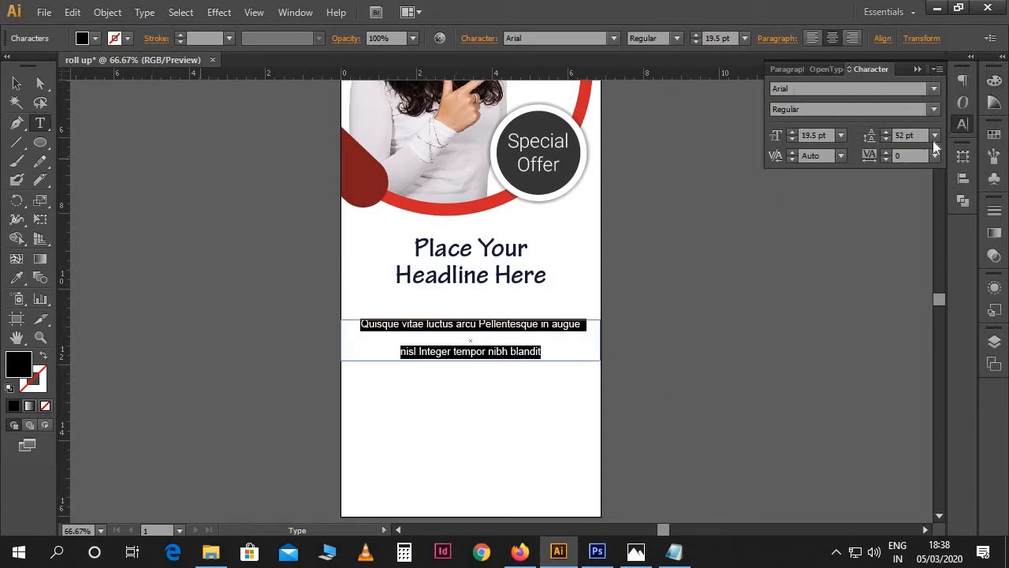
{"action": "left_click", "coordinate": [934, 136]}
{"action": "left_click", "coordinate": [942, 175]}
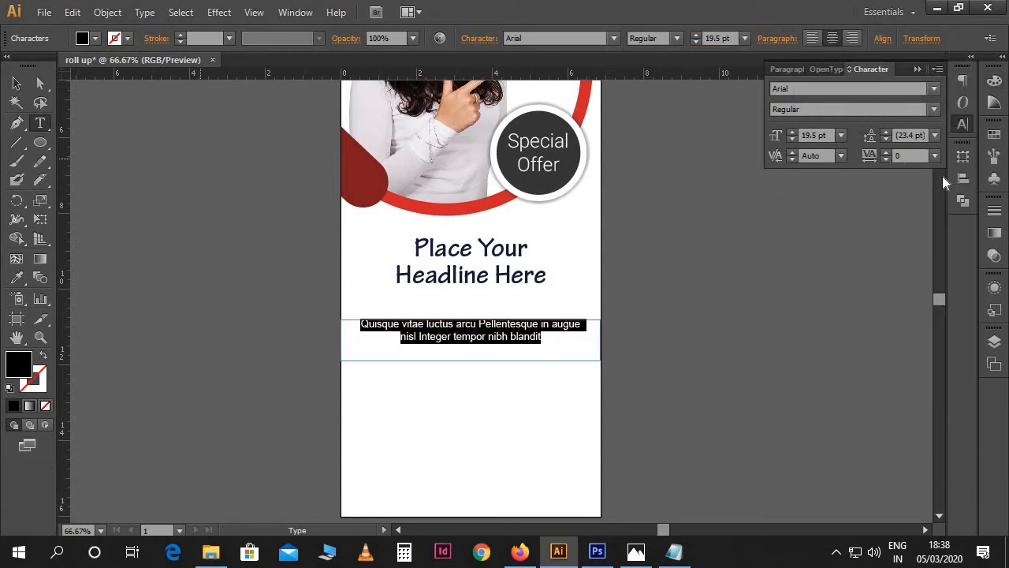
- Shorten the "Quisque vitae luctus" text frame to fit its two lines and position it directly beneath the headline
{"action": "left_click", "coordinate": [515, 339]}
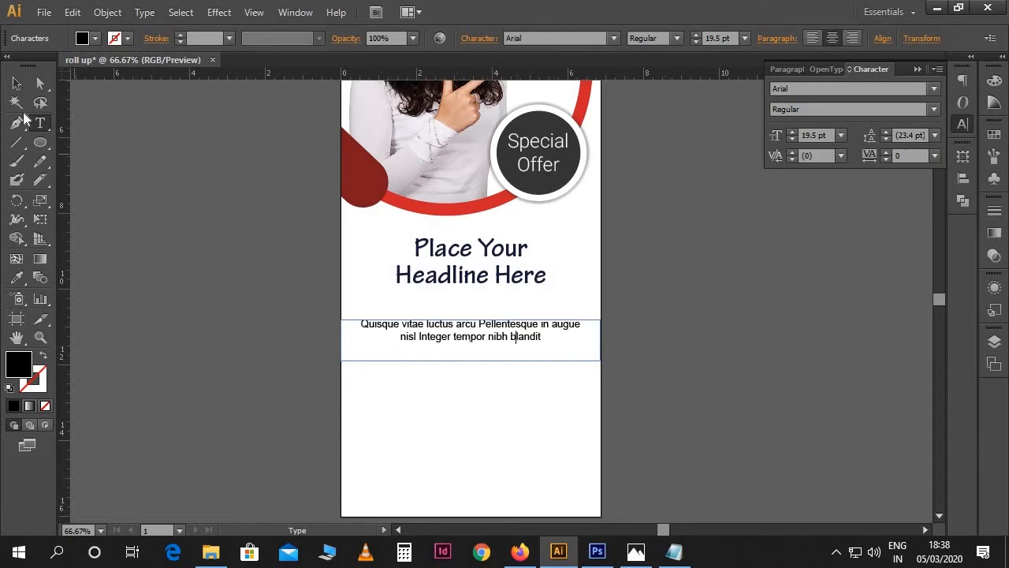
{"action": "left_click", "coordinate": [16, 83]}
{"action": "left_click", "coordinate": [493, 300]}
{"action": "left_click_drag", "start_coordinate": [469, 309], "coordinate": [467, 289]}
{"action": "left_click", "coordinate": [473, 339]}
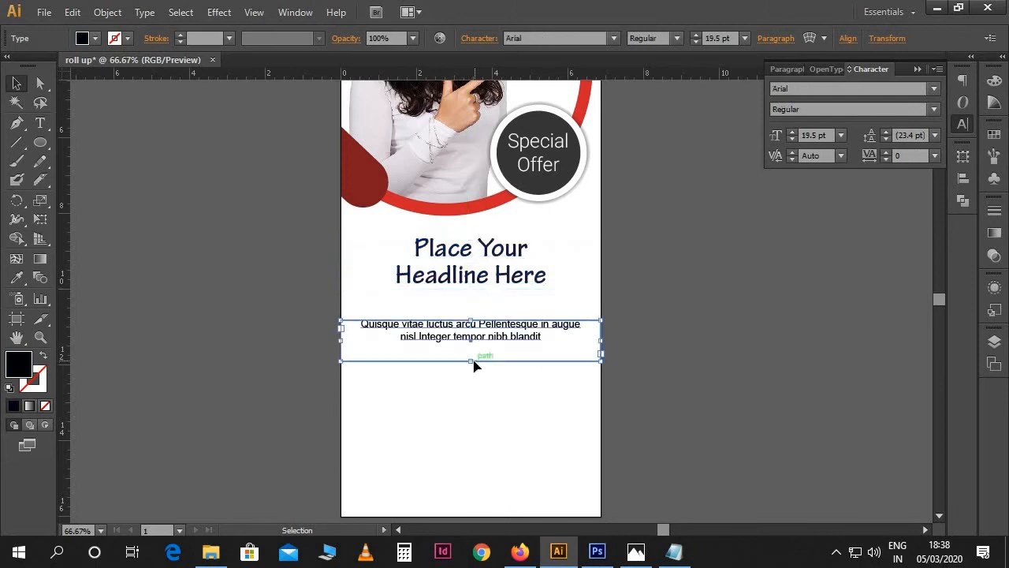
{"action": "left_click_drag", "start_coordinate": [471, 361], "coordinate": [486, 313]}
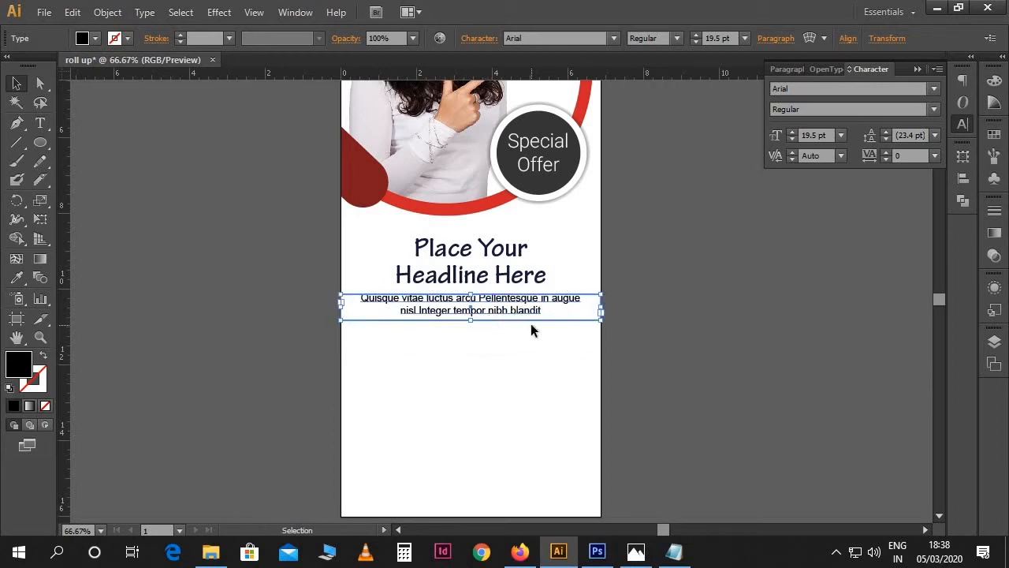
- Give the "Quisque vitae luctus" paragraph the Special Offer circle's dark grey fill (353434) with no stroke and deselect it
{"action": "key", "text": "i"}
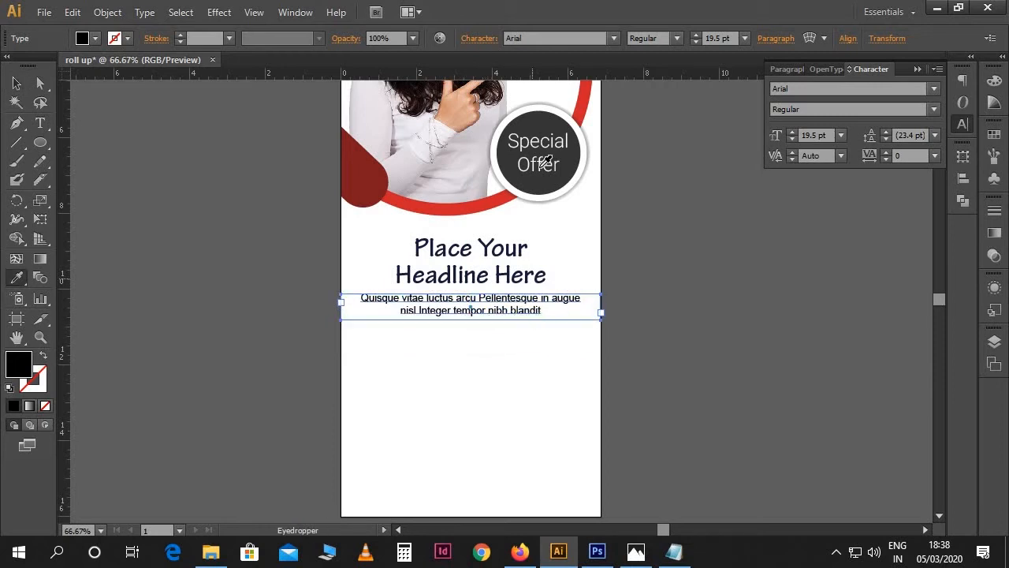
{"action": "left_click", "coordinate": [541, 120]}
{"action": "key", "text": "v"}
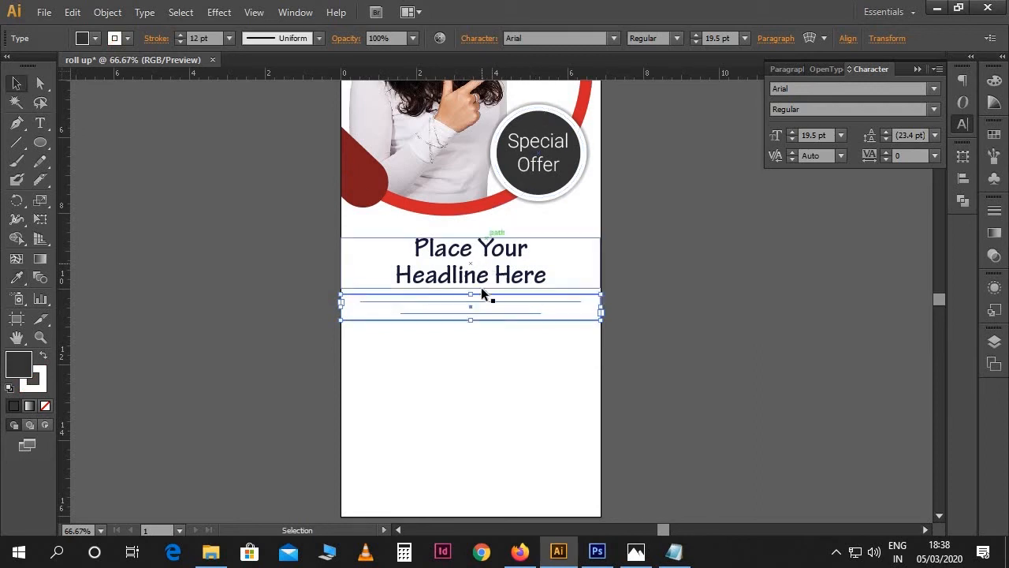
{"action": "left_click", "coordinate": [38, 385]}
{"action": "left_click", "coordinate": [45, 405]}
{"action": "left_click", "coordinate": [19, 365]}
{"action": "left_click", "coordinate": [742, 345]}
- Draw a full-width rectangle across the lower part of the banner, ending at the artboard's bottom edge
{"action": "scroll", "coordinate": [734, 347], "scroll_direction": "up", "scroll_amount": 3}
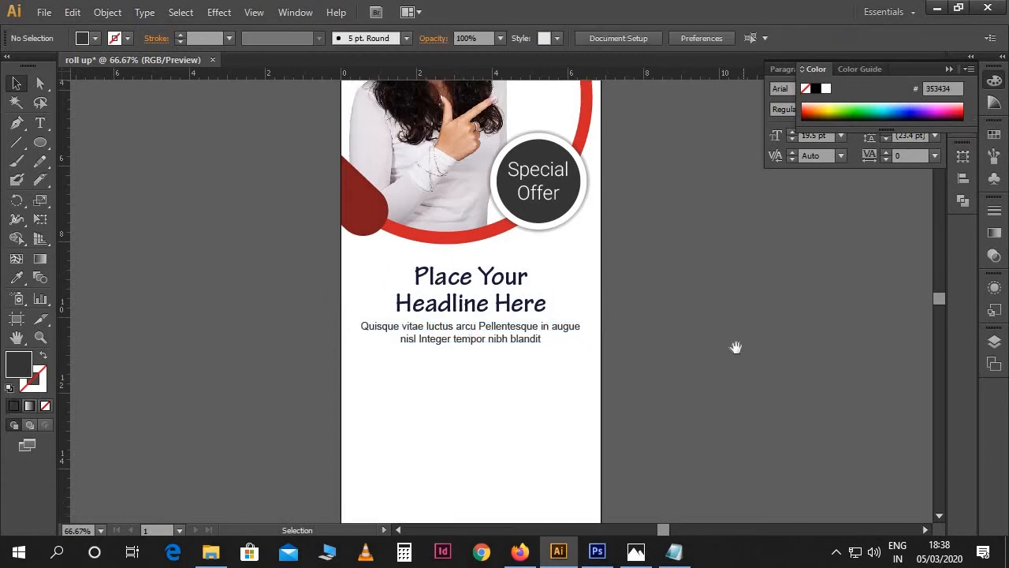
{"action": "scroll", "coordinate": [505, 374], "scroll_direction": "down", "scroll_amount": 2}
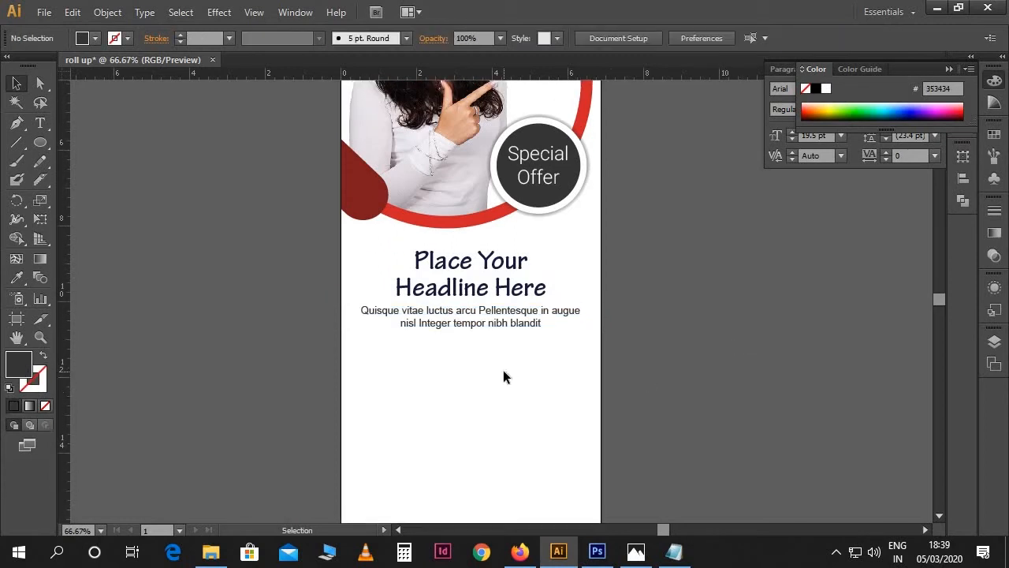
{"action": "scroll", "coordinate": [552, 327], "scroll_direction": "down", "scroll_amount": 1}
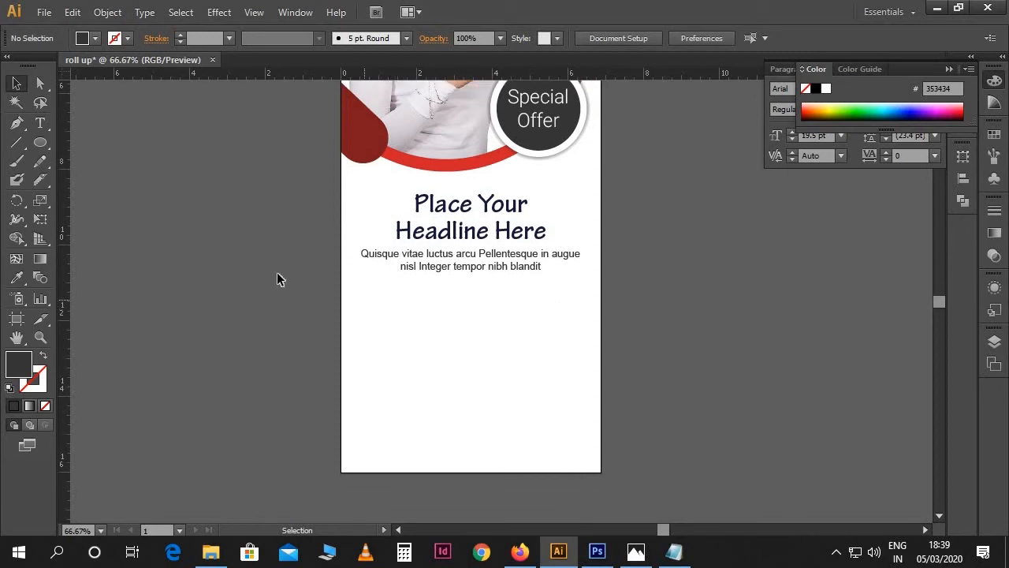
{"action": "left_click_drag", "start_coordinate": [40, 142], "coordinate": [75, 145]}
{"action": "left_click_drag", "start_coordinate": [338, 316], "coordinate": [599, 471]}
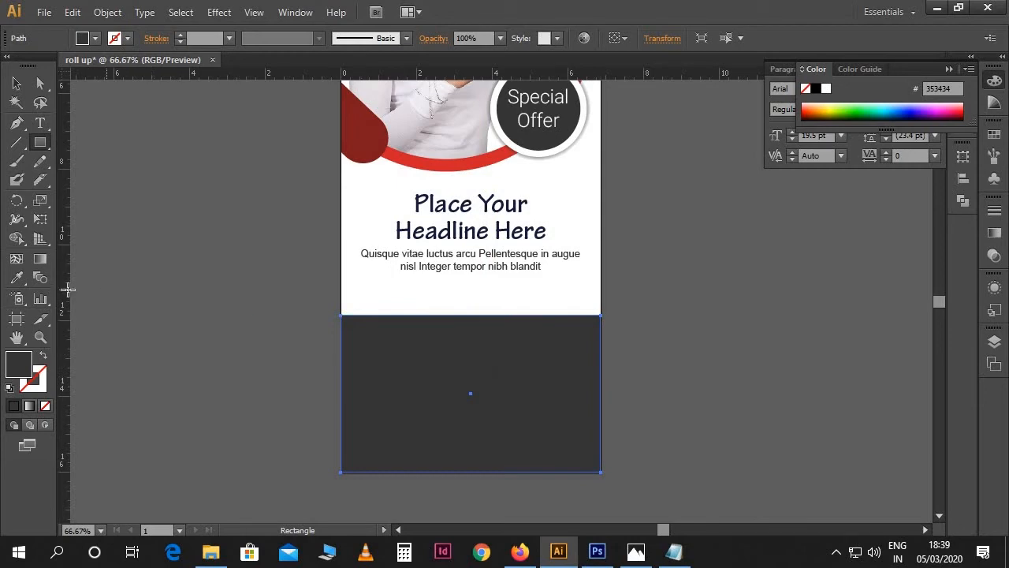
- Fill the bottom rectangle with the red sampled from the curved photo border and deselect it
{"action": "left_click", "coordinate": [17, 277]}
{"action": "scroll", "coordinate": [481, 353], "scroll_direction": "up", "scroll_amount": 5}
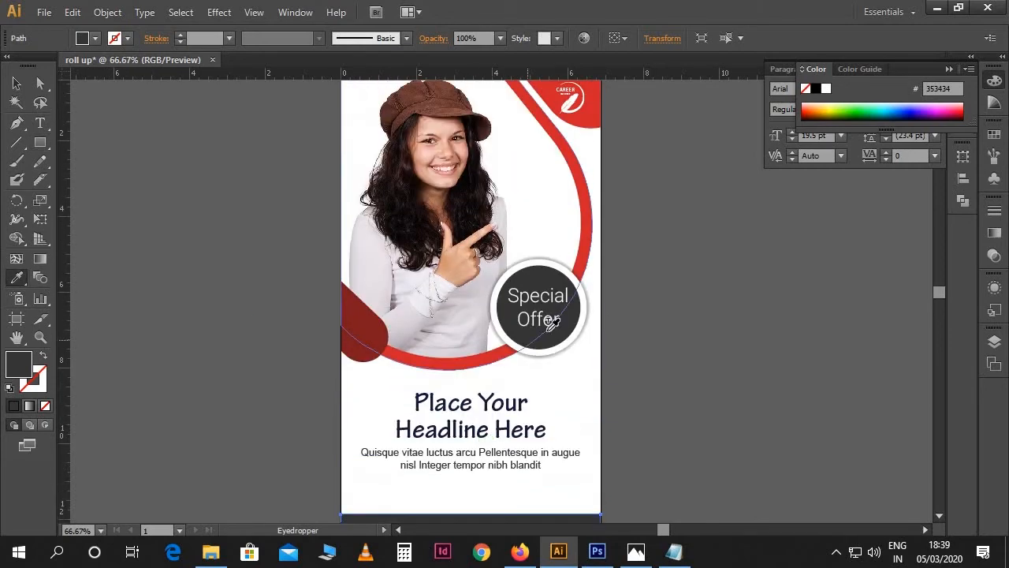
{"action": "scroll", "coordinate": [552, 324], "scroll_direction": "up", "scroll_amount": 2}
{"action": "left_click", "coordinate": [596, 152]}
{"action": "scroll", "coordinate": [597, 336], "scroll_direction": "down", "scroll_amount": 3}
{"action": "scroll", "coordinate": [594, 356], "scroll_direction": "down", "scroll_amount": 2}
{"action": "key", "text": "v"}
{"action": "left_click", "coordinate": [637, 358]}
- Duplicate both circles of the Special Offer badge without the text onto the left part of the red rectangle's upper edge
{"action": "scroll", "coordinate": [643, 363], "scroll_direction": "up", "scroll_amount": 2}
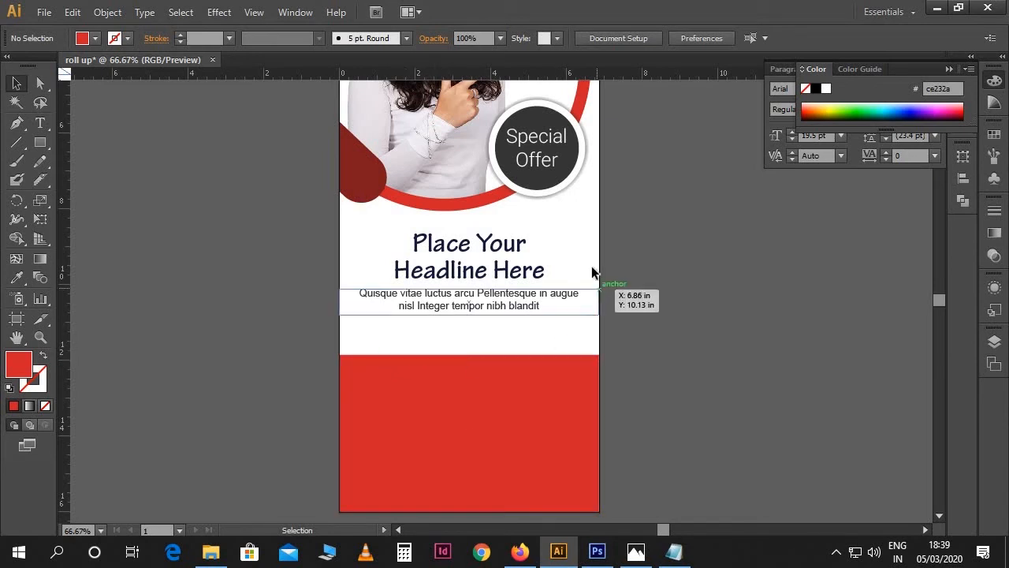
{"action": "left_click_drag", "start_coordinate": [749, 88], "coordinate": [563, 199]}
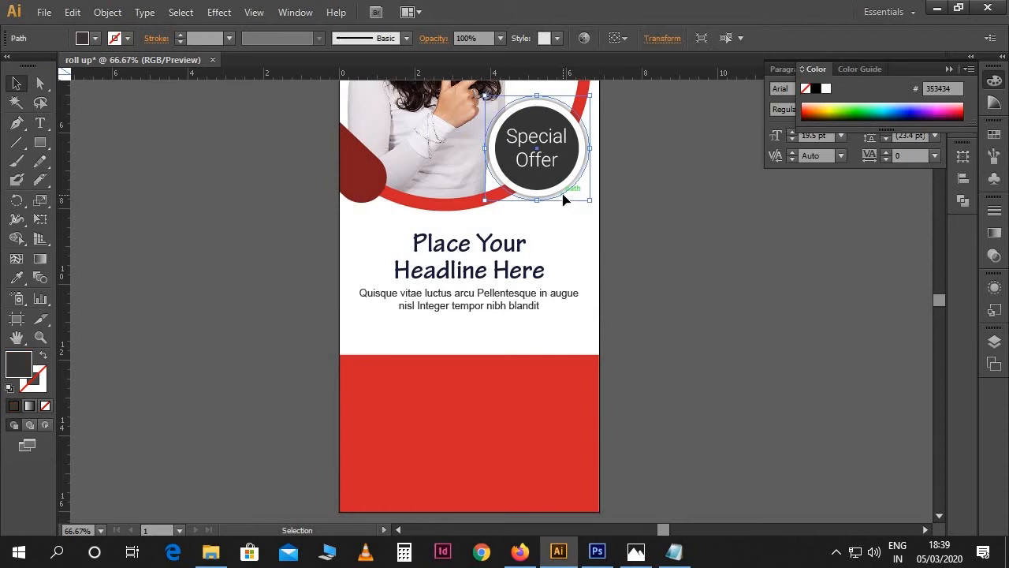
{"action": "left_click", "coordinate": [552, 192], "text": "shift"}
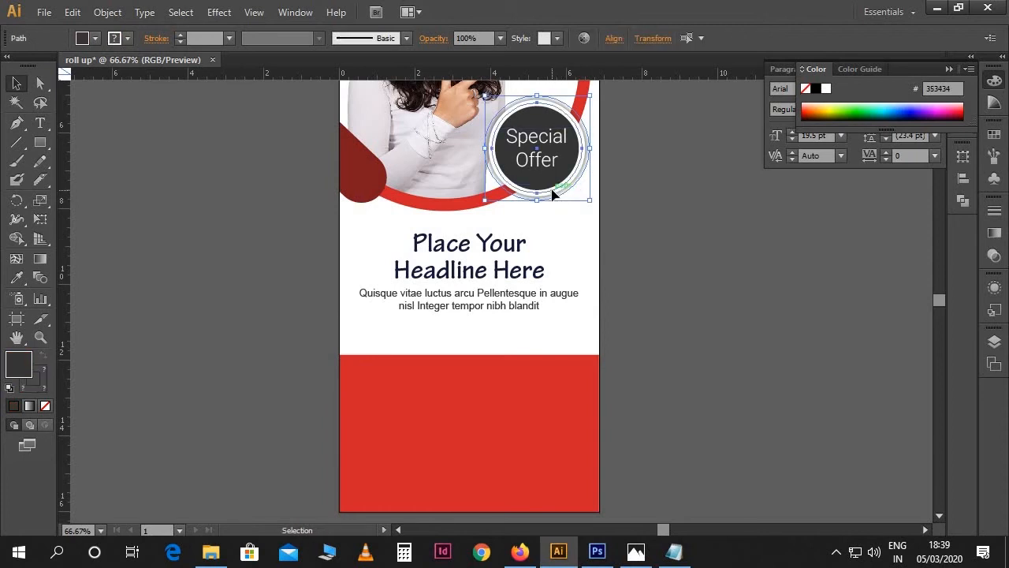
{"action": "left_click_drag", "start_coordinate": [547, 201], "coordinate": [421, 413]}
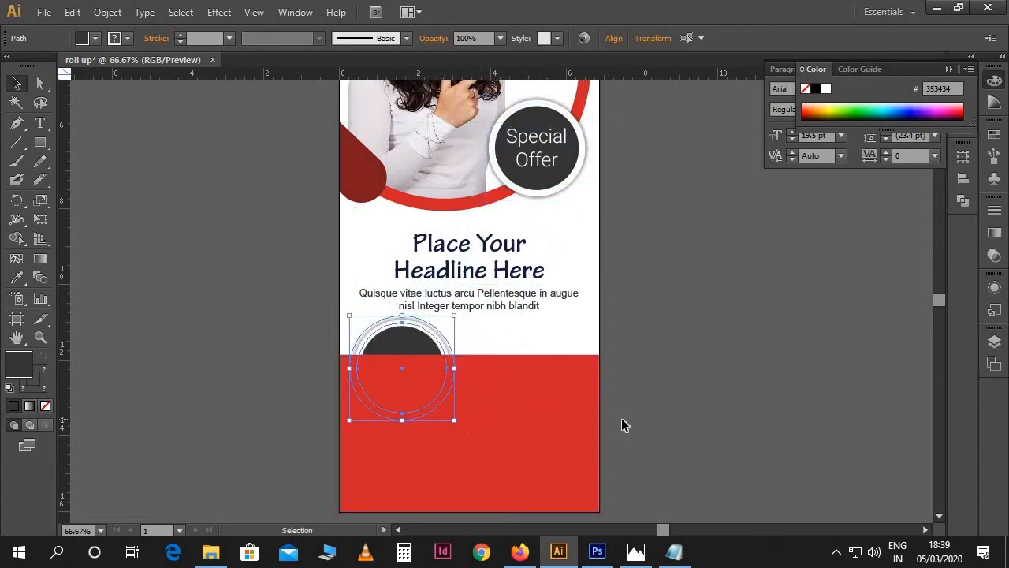
{"action": "left_click", "coordinate": [666, 404]}
- Move the red rectangle below all the circle paths in the layer stacking order and deselect it
{"action": "scroll", "coordinate": [666, 404], "scroll_direction": "down", "scroll_amount": 1}
{"action": "left_click", "coordinate": [525, 378]}
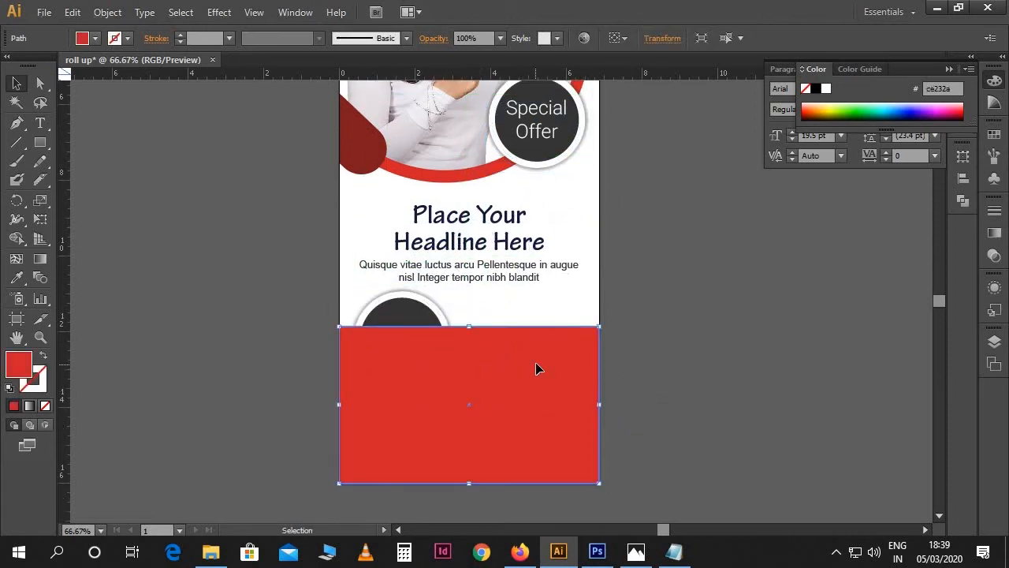
{"action": "left_click", "coordinate": [992, 339]}
{"action": "left_click_drag", "start_coordinate": [905, 370], "coordinate": [911, 442]}
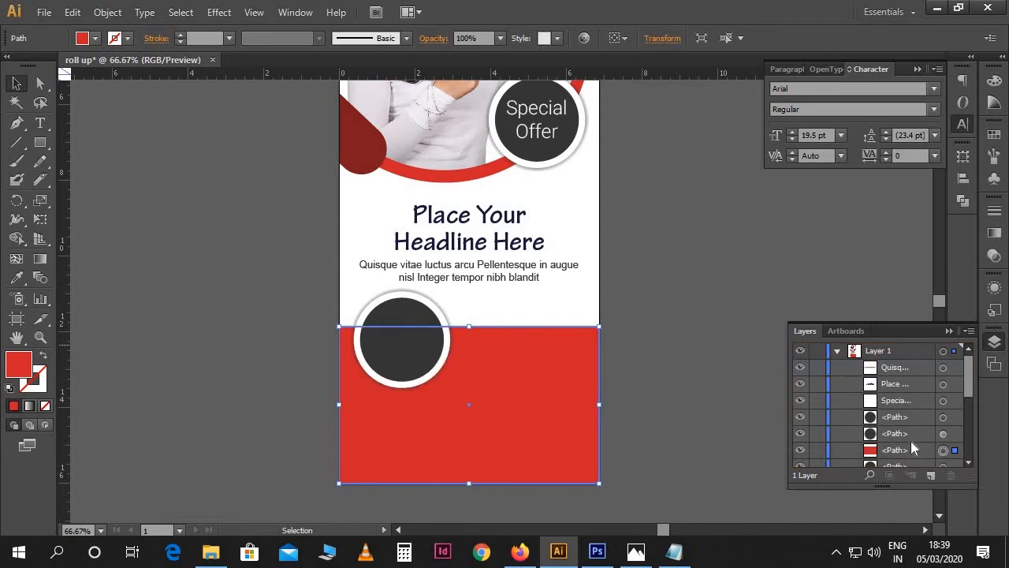
{"action": "left_click_drag", "start_coordinate": [909, 403], "coordinate": [918, 429]}
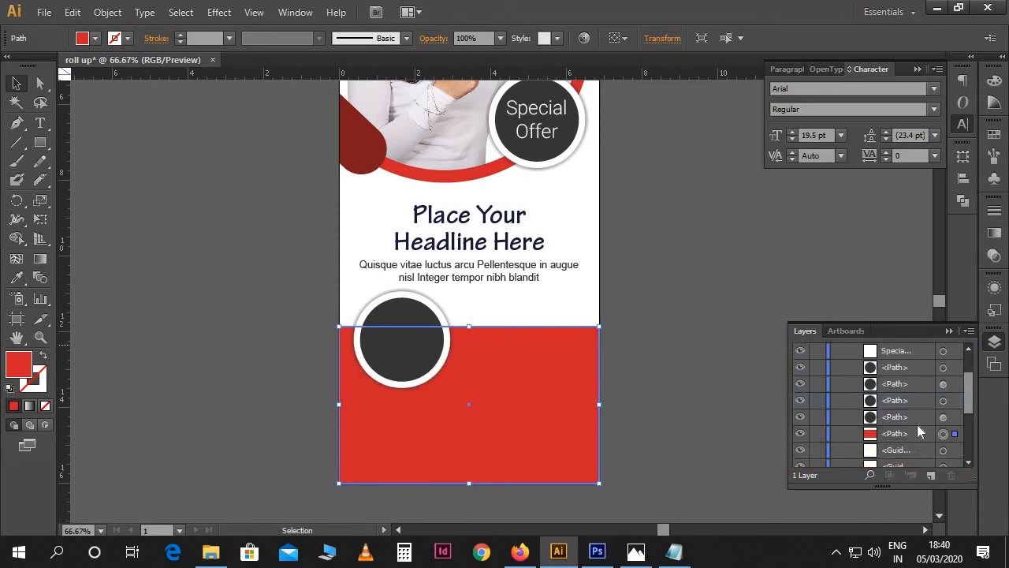
{"action": "left_click", "coordinate": [949, 330]}
{"action": "left_click", "coordinate": [651, 328]}
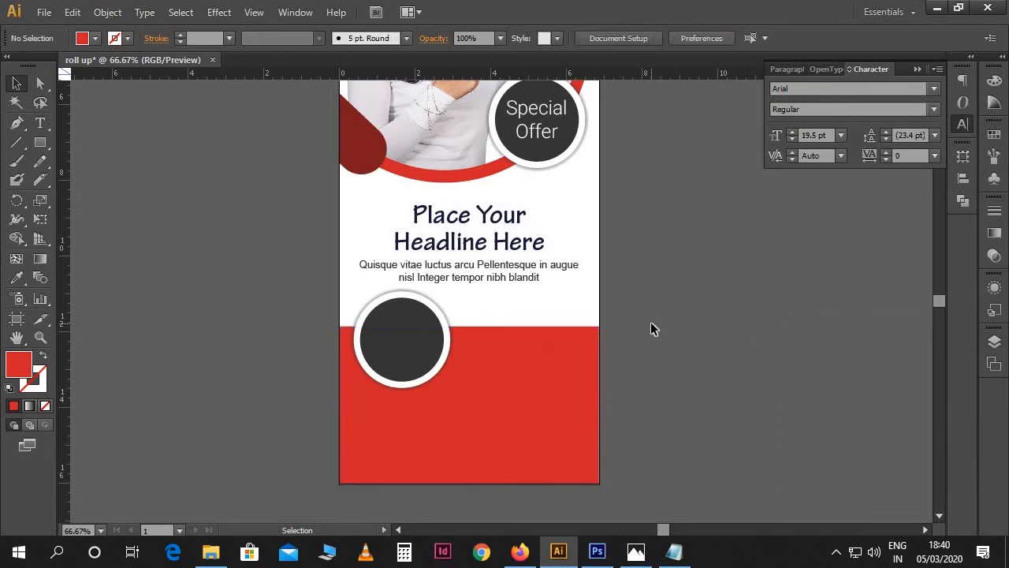
- Select both parts of the duplicated circle and scale them down proportionally
{"action": "key", "text": "ctrl+plus"}
{"action": "key", "text": "space"}
{"action": "left_click_drag", "start_coordinate": [520, 365], "coordinate": [599, 285]}
{"action": "left_click", "coordinate": [498, 288]}
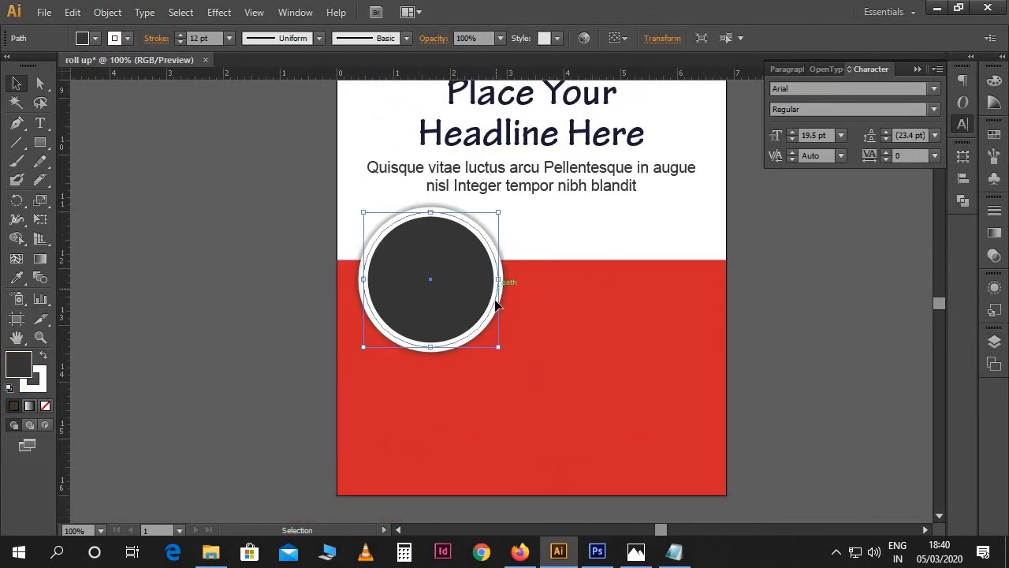
{"action": "left_click", "coordinate": [473, 342], "text": "shift"}
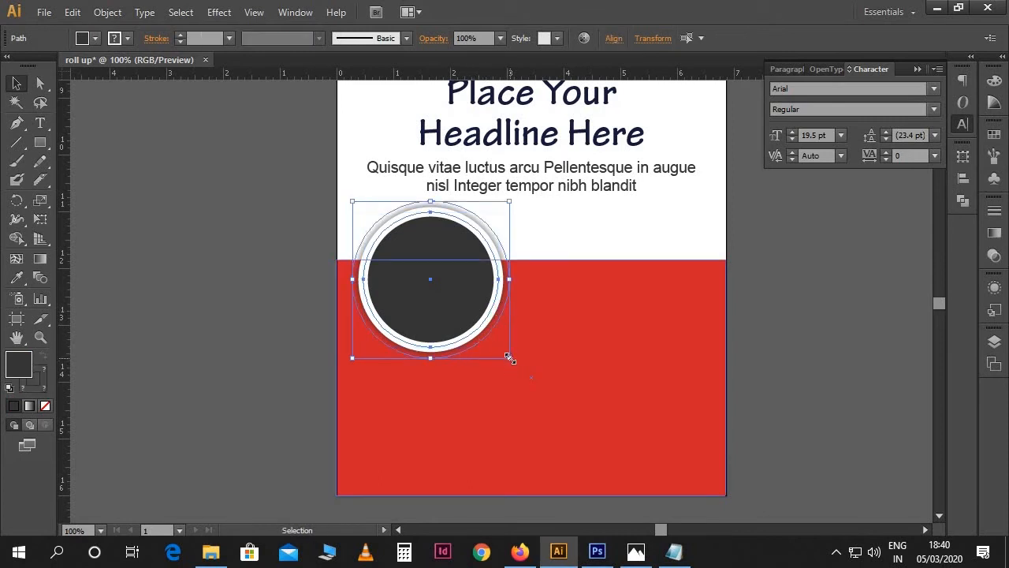
{"action": "left_click_drag", "start_coordinate": [508, 359], "coordinate": [477, 325]}
- Nudge the small circle slightly down and duplicate it twice to the right, forming an evenly spaced row of three
{"action": "scroll", "coordinate": [473, 321], "scroll_direction": "up", "scroll_amount": 2}
{"action": "key", "text": "Down"}
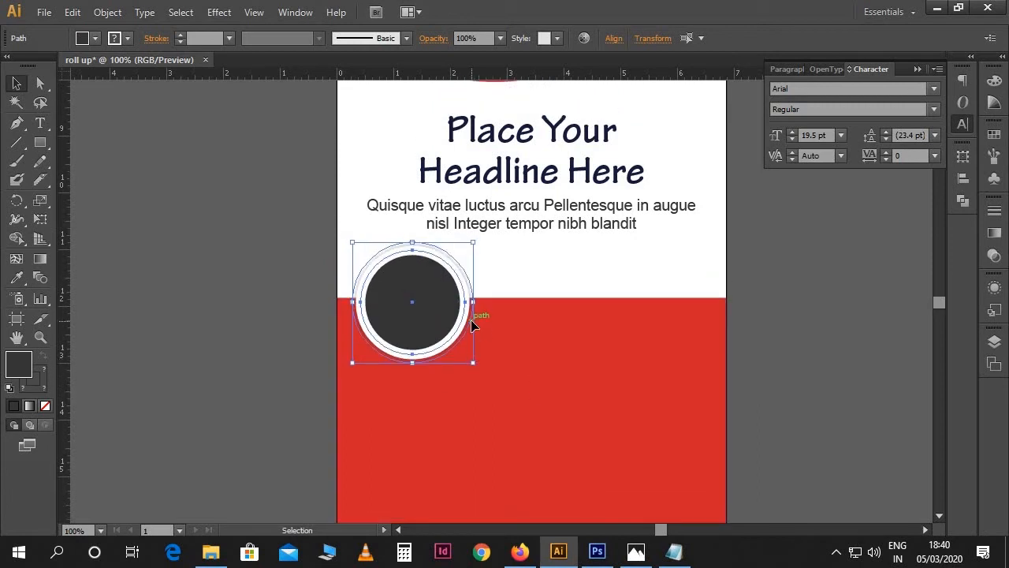
{"action": "key", "text": "ctrl+minus"}
{"action": "left_click_drag", "start_coordinate": [454, 338], "coordinate": [655, 371]}
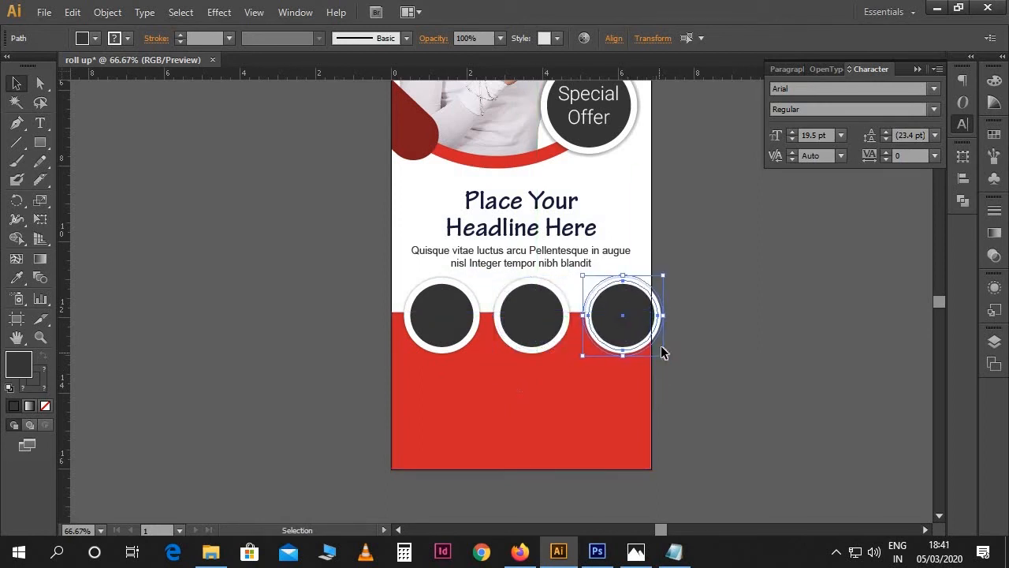
- Select the three circles without the red rectangle, show the guides and nudge the row to line up with the left margin guide
{"action": "left_click_drag", "start_coordinate": [525, 324], "coordinate": [446, 320]}
{"action": "left_click", "coordinate": [559, 424], "text": "shift"}
{"action": "key", "text": "ctrl+semicolon"}
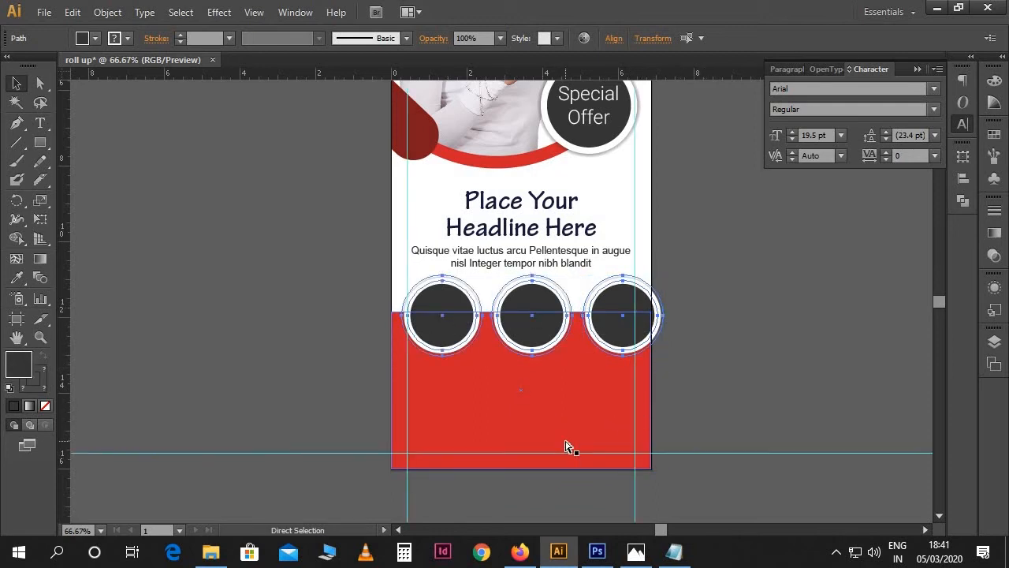
{"action": "key", "text": "ctrl+equal"}
{"action": "left_click_drag", "start_coordinate": [713, 414], "coordinate": [709, 412]}
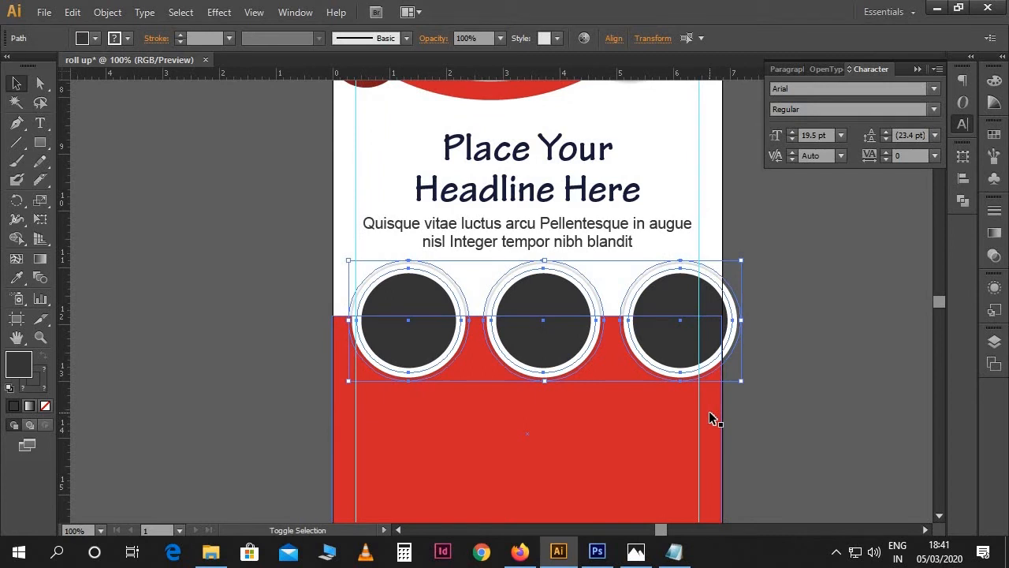
{"action": "key", "text": "shift+Right"}
{"action": "key", "text": "Left"}
{"action": "key", "text": "Left"}
{"action": "key", "text": "Left"}
{"action": "key", "text": "Left"}
{"action": "key", "text": "Left"}
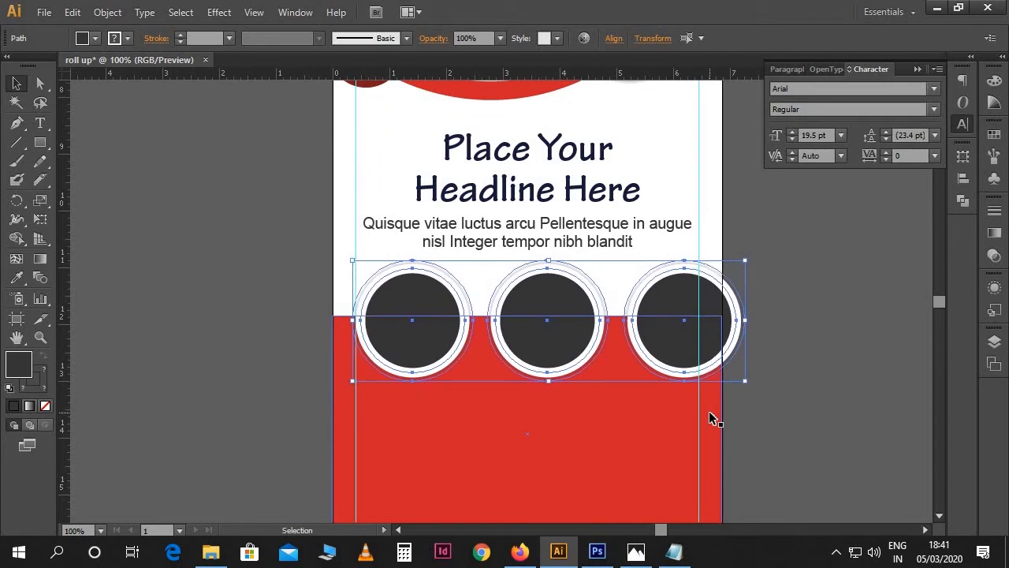
- Scale the row of three circles down proportionally to fit between the left and right margin guides
{"action": "left_click_drag", "start_coordinate": [744, 381], "coordinate": [719, 372]}
{"action": "left_click_drag", "start_coordinate": [719, 261], "coordinate": [709, 264]}
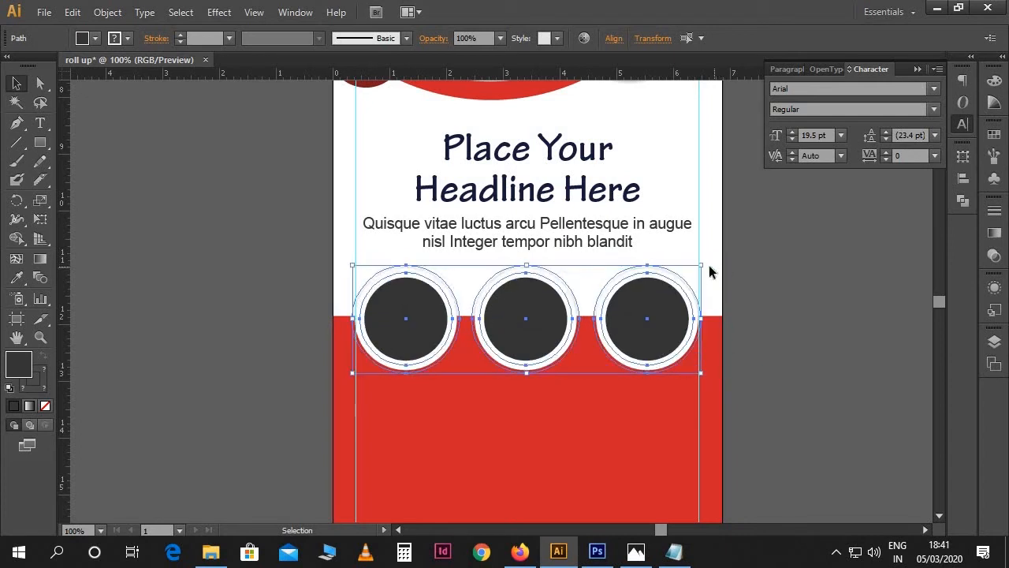
{"action": "left_click", "coordinate": [765, 332]}
- Set the white stroke of the three small circles to 9 pt, hide the guides and deselect everything
{"action": "scroll", "coordinate": [752, 319], "scroll_direction": "down", "scroll_amount": 2}
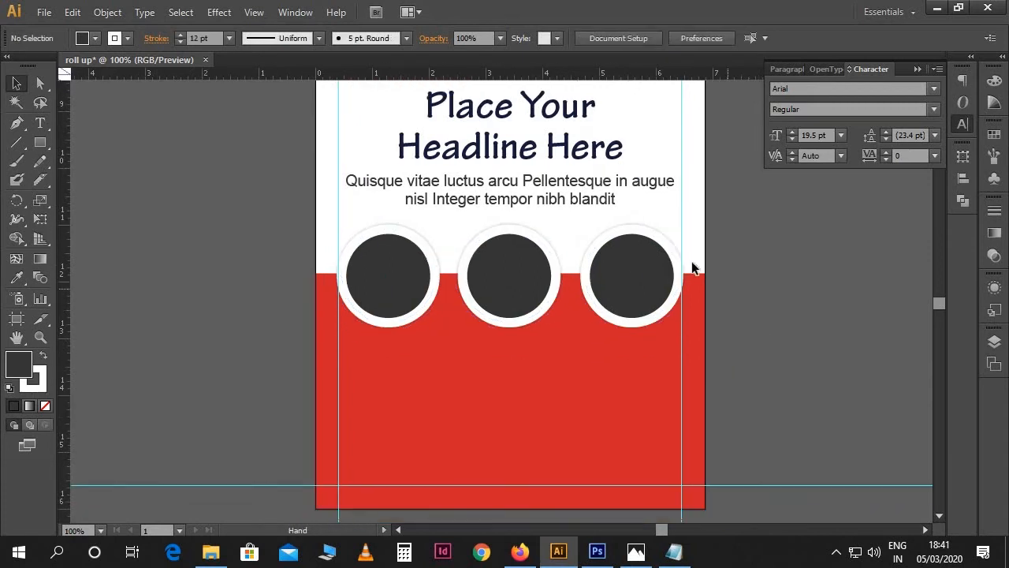
{"action": "left_click", "coordinate": [653, 270]}
{"action": "left_click", "coordinate": [520, 272], "text": "shift"}
{"action": "left_click", "coordinate": [408, 297], "text": "shift"}
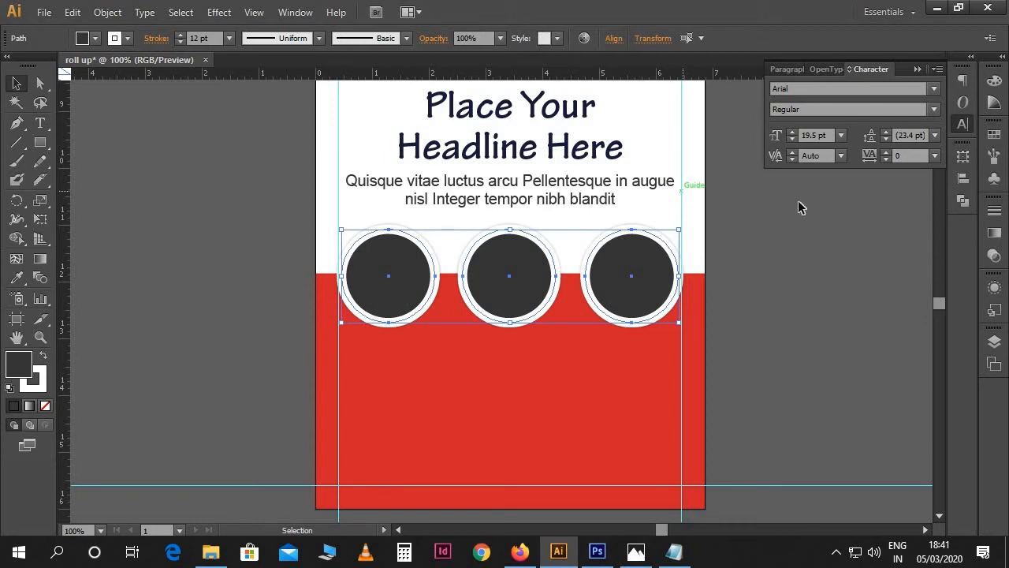
{"action": "left_click", "coordinate": [990, 213]}
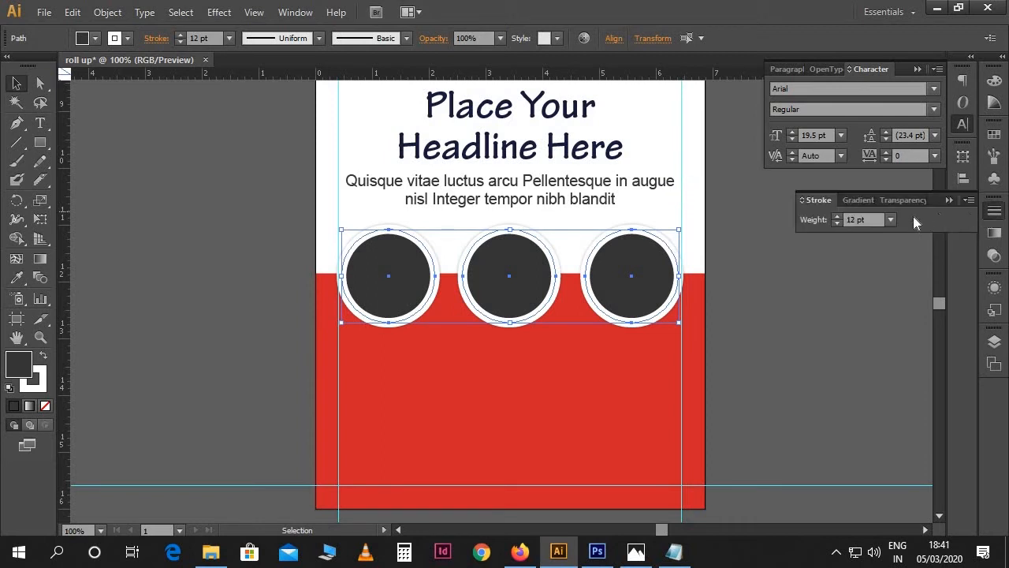
{"action": "left_click", "coordinate": [863, 219]}
{"action": "type", "text": "9"}
{"action": "key", "text": "Return"}
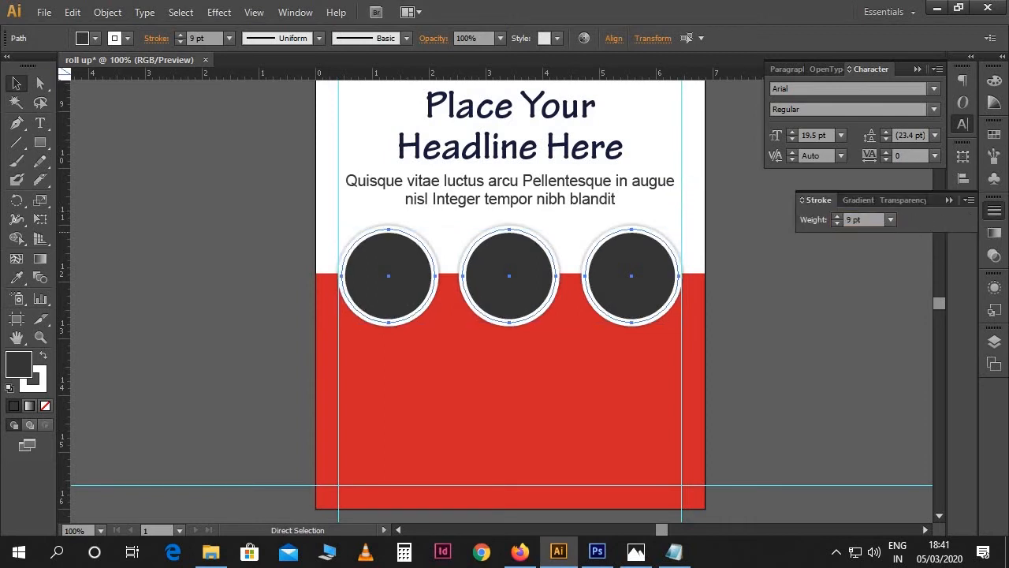
{"action": "key", "text": "ctrl+semicolon"}
{"action": "key", "text": "v"}
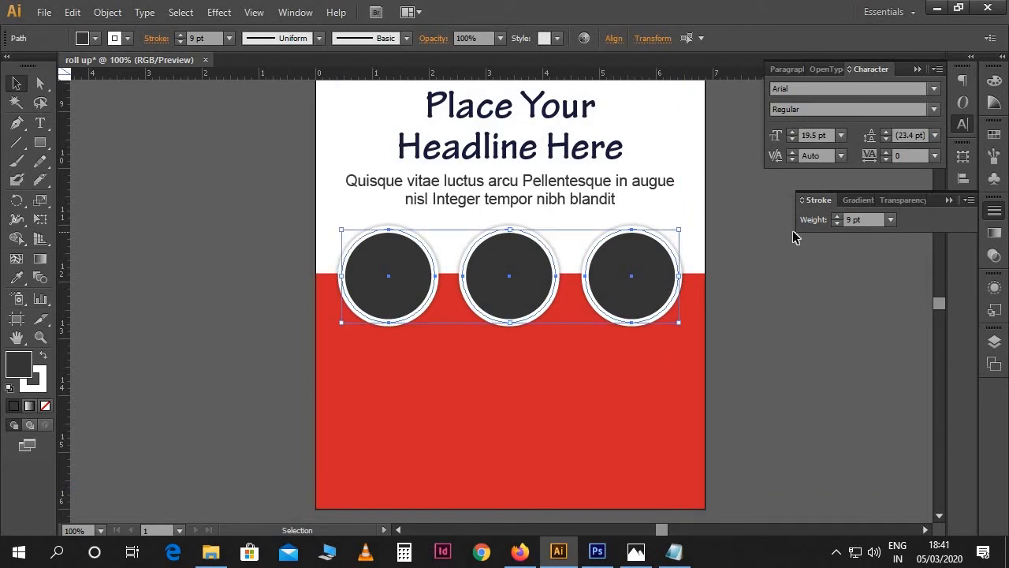
{"action": "left_click", "coordinate": [778, 274]}
- Place the Icons EPS file and move it so the globe, book and flask sit inside the three dark circles
{"action": "key", "text": "ctrl+minus"}
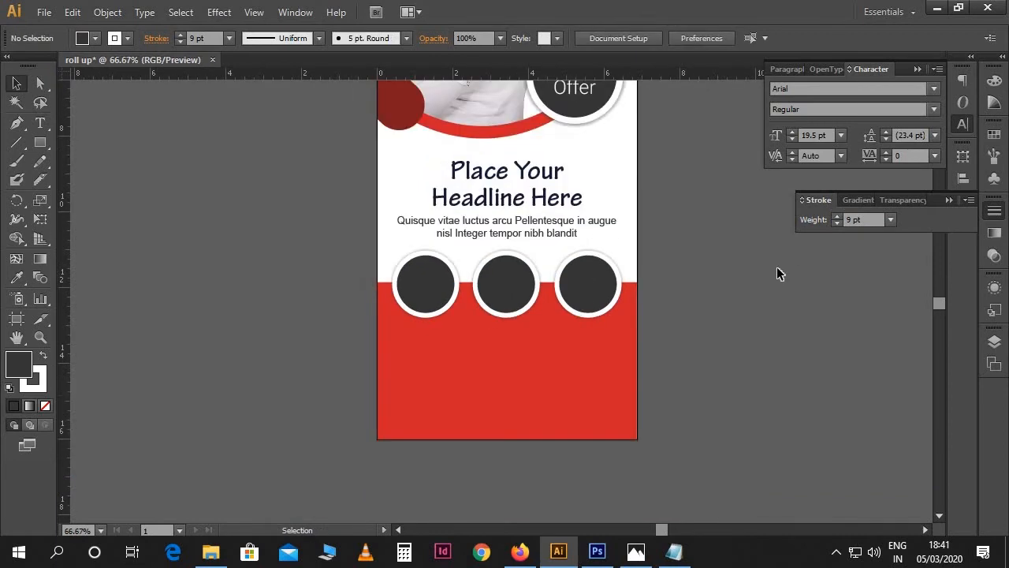
{"action": "scroll", "coordinate": [778, 273], "scroll_direction": "up", "scroll_amount": 3}
{"action": "scroll", "coordinate": [778, 274], "scroll_direction": "up", "scroll_amount": 2}
{"action": "scroll", "coordinate": [778, 273], "scroll_direction": "down", "scroll_amount": 4}
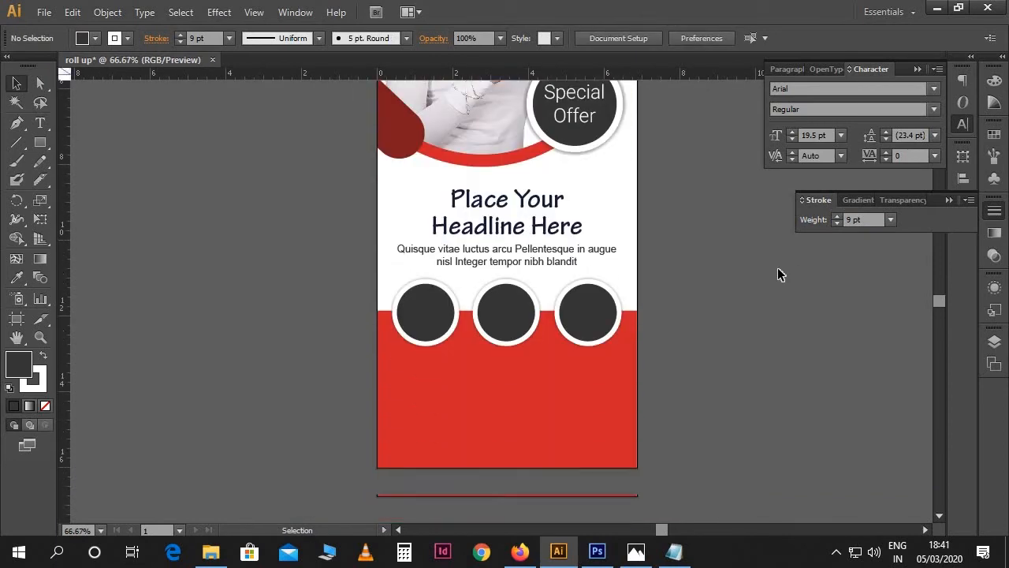
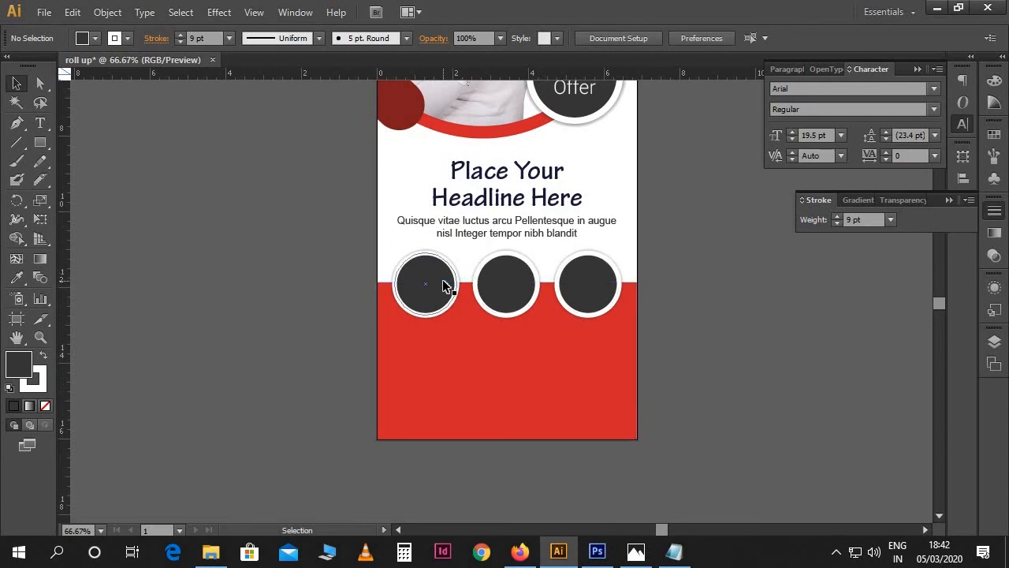
{"action": "left_click", "coordinate": [44, 12]}
{"action": "left_click", "coordinate": [83, 267]}
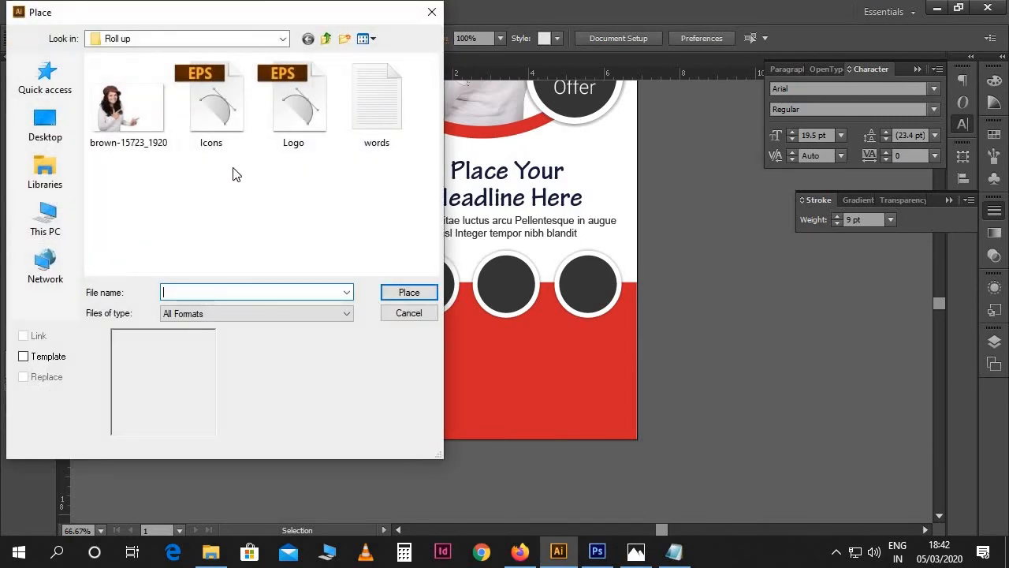
{"action": "left_click", "coordinate": [202, 124]}
{"action": "left_click", "coordinate": [408, 291]}
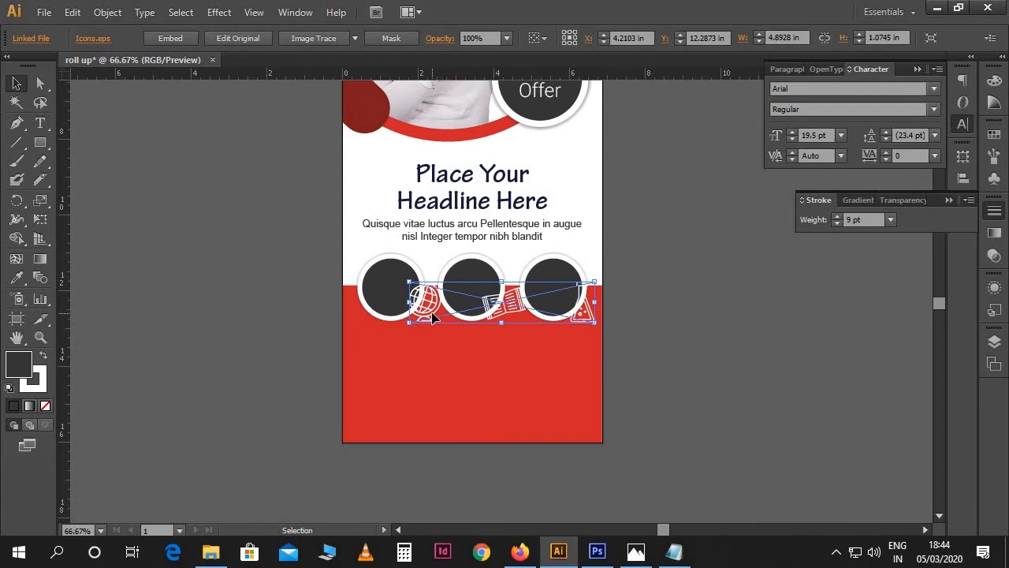
{"action": "left_click_drag", "start_coordinate": [432, 316], "coordinate": [399, 304]}
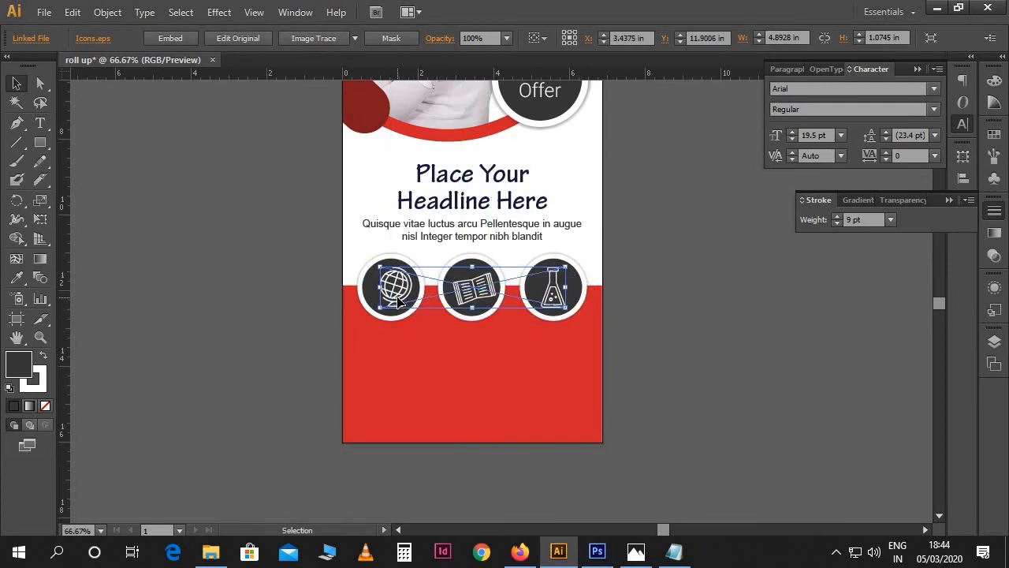
{"action": "left_click", "coordinate": [635, 332]}
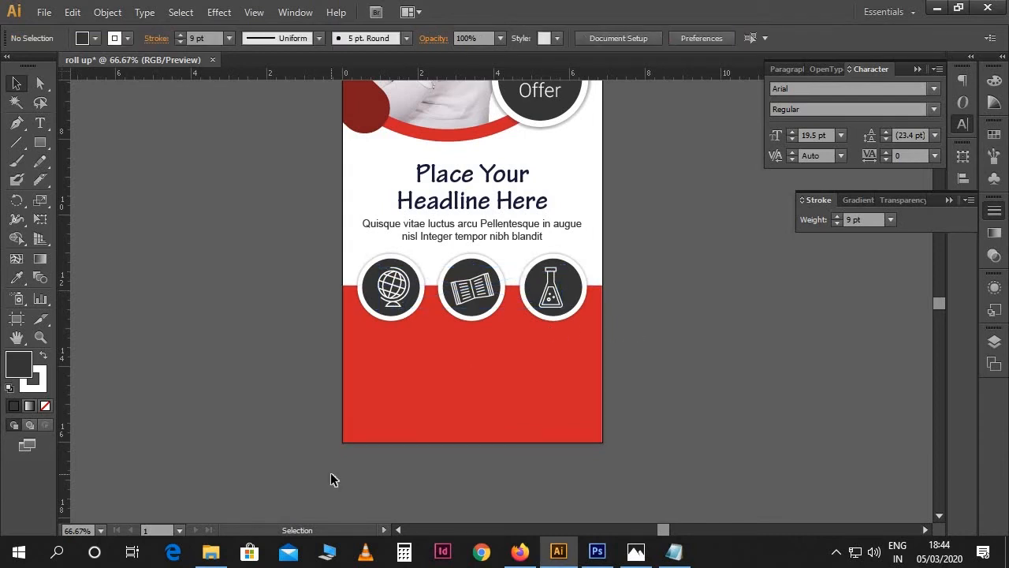
- Select the circle behind the flask together with its outer shadow circle and nudge both left five steps to centre them on the icon
{"action": "key", "text": "ctrl+1"}
{"action": "key", "text": "space"}
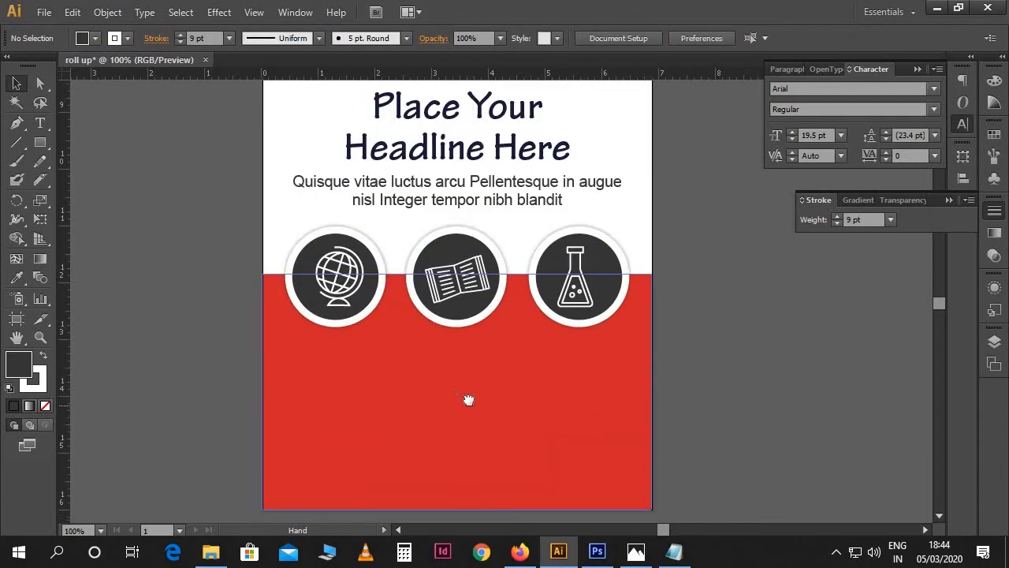
{"action": "left_click_drag", "start_coordinate": [468, 400], "coordinate": [462, 384]}
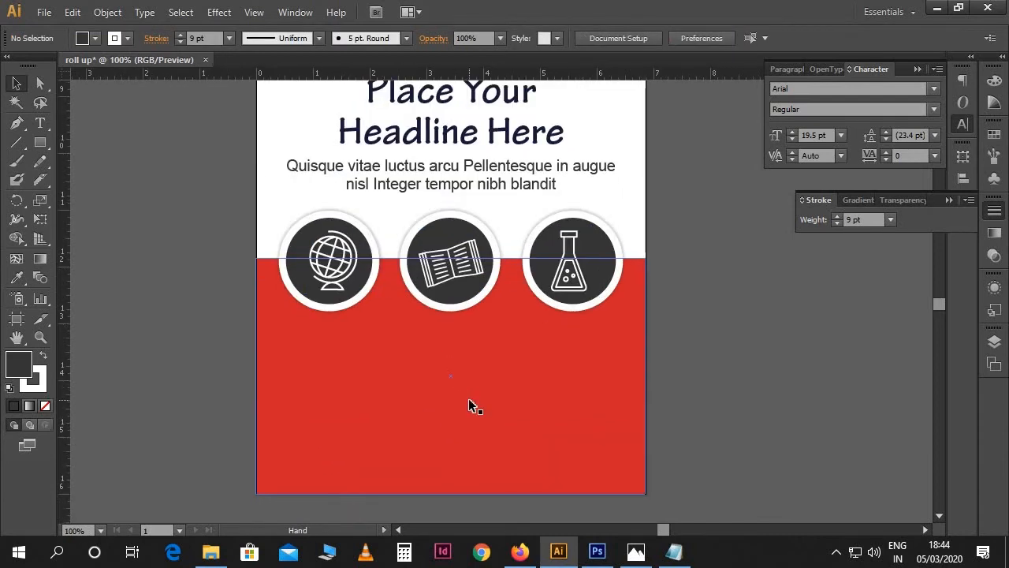
{"action": "left_click", "coordinate": [555, 308]}
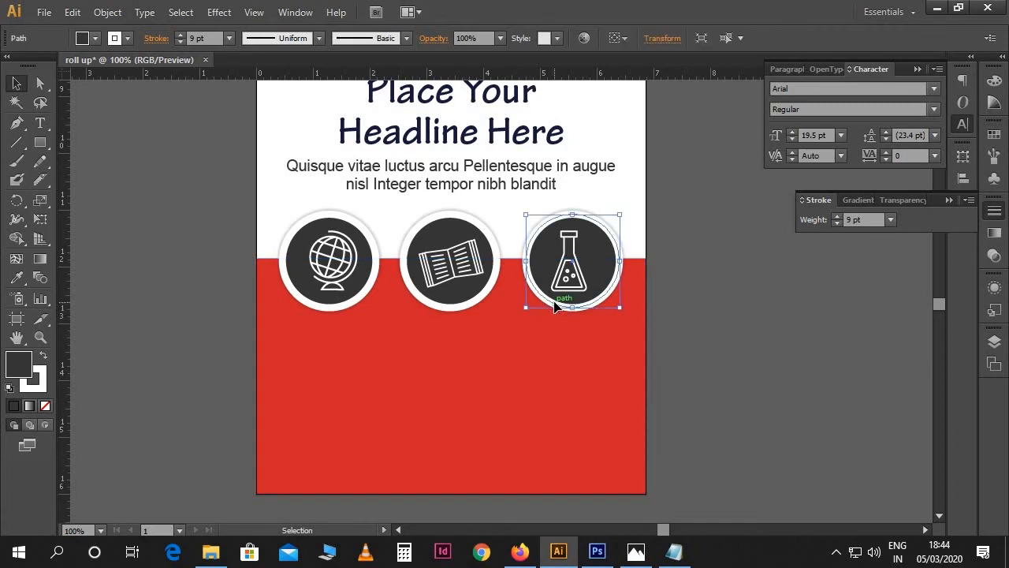
{"action": "left_click", "coordinate": [555, 314], "text": "shift"}
{"action": "key", "text": "Left"}
{"action": "key", "text": "Left"}
{"action": "key", "text": "Left"}
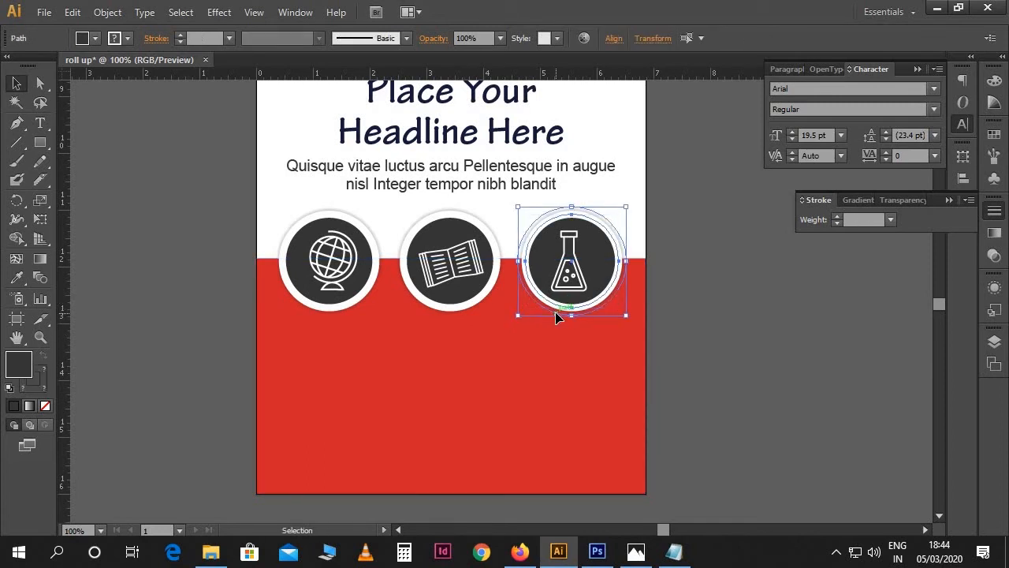
{"action": "key", "text": "Left"}
{"action": "key", "text": "Left"}
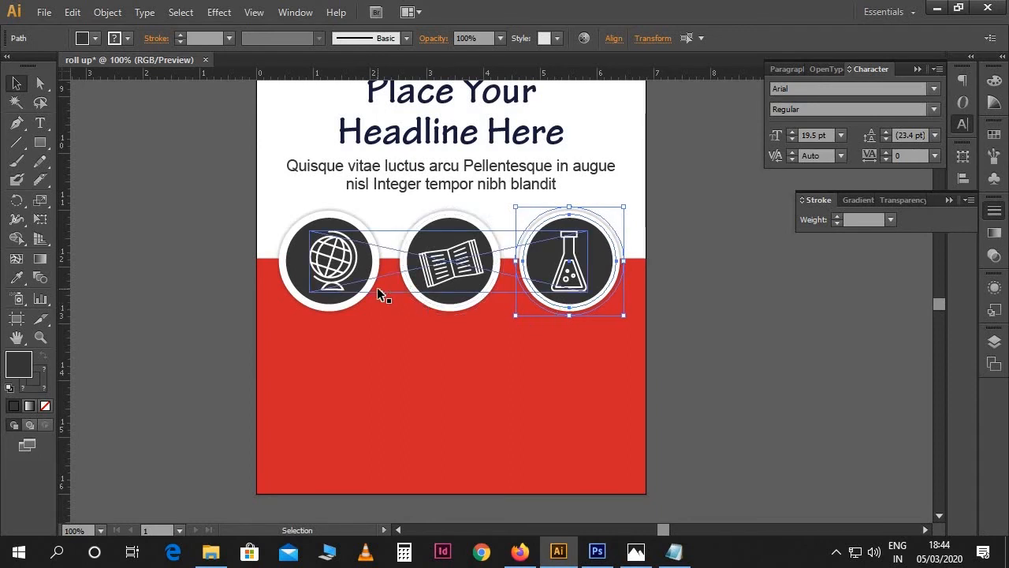
- Select the circle behind the globe together with its outer shadow circle, nudge both right five steps to centre them on the icon, and deselect
{"action": "left_click", "coordinate": [356, 298]}
{"action": "left_click", "coordinate": [358, 303], "text": "shift"}
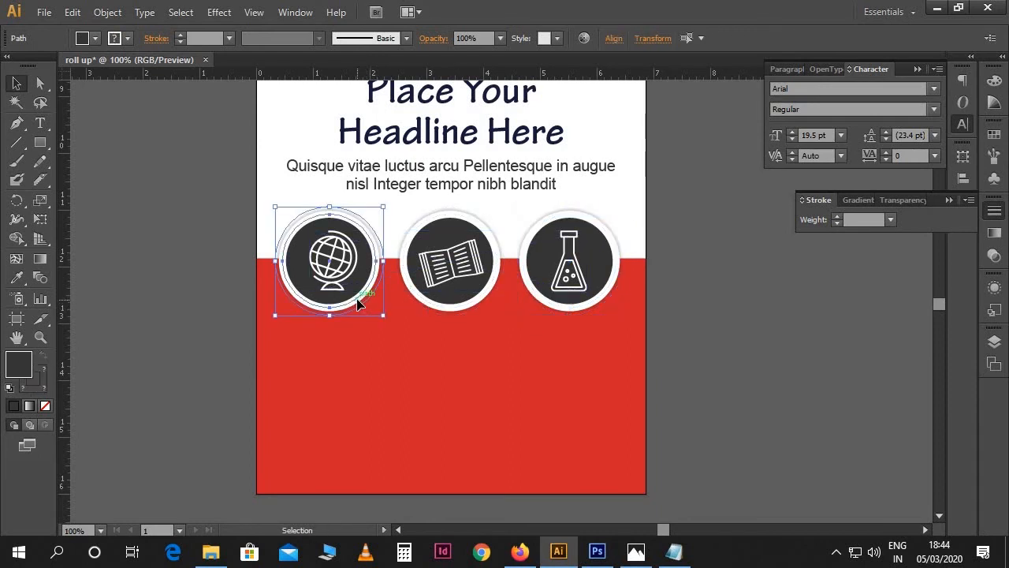
{"action": "key", "text": "Right"}
{"action": "key", "text": "Right"}
{"action": "key", "text": "Right"}
{"action": "key", "text": "Right"}
{"action": "key", "text": "Right"}
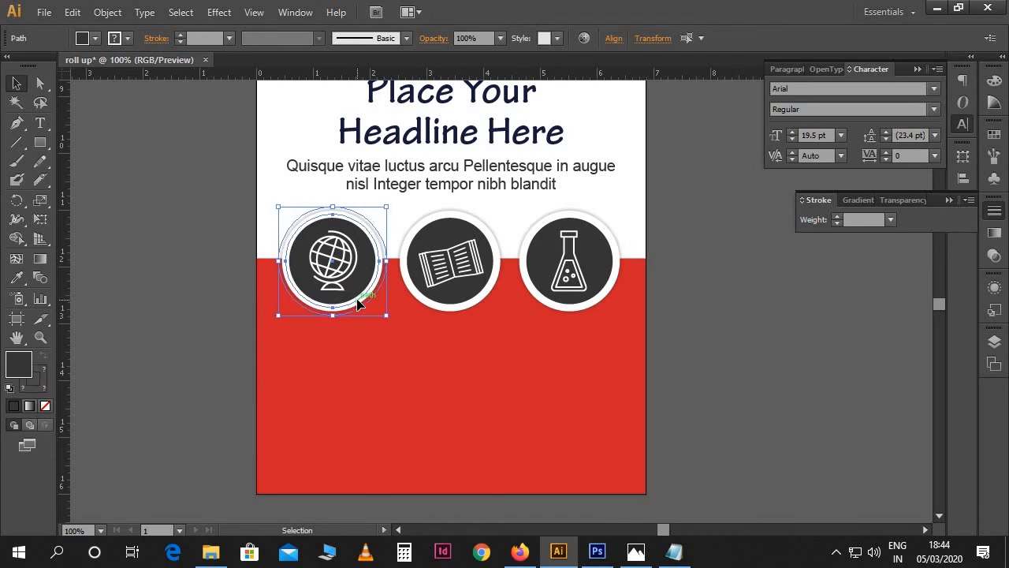
{"action": "left_click", "coordinate": [684, 316]}
- Copy "We Are Your Career Guiders" from the words file in Notepad into a banner-wide text box in Illustrator and move it below the circles
{"action": "scroll", "coordinate": [691, 318], "scroll_direction": "down", "scroll_amount": 1}
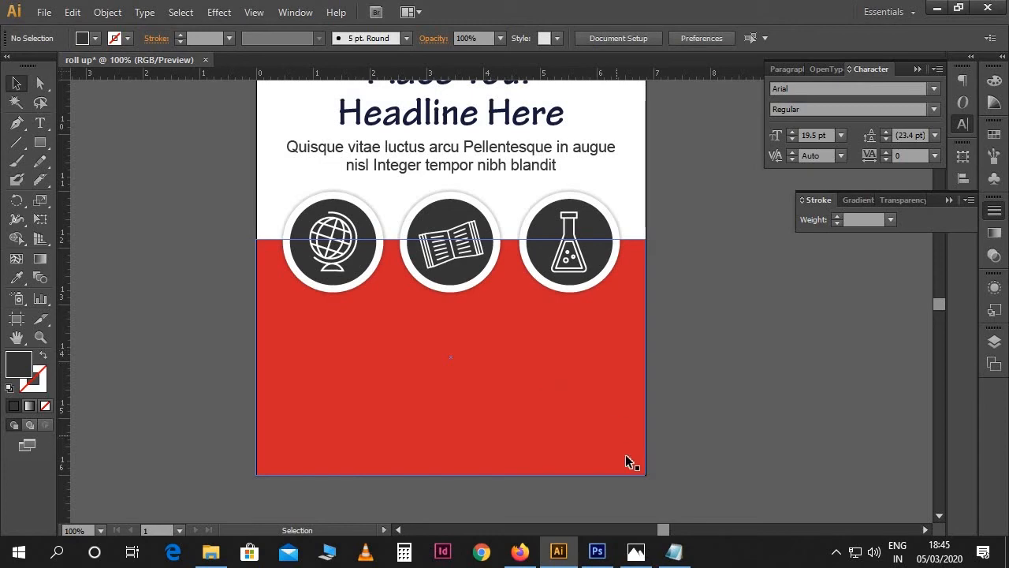
{"action": "left_click", "coordinate": [676, 558]}
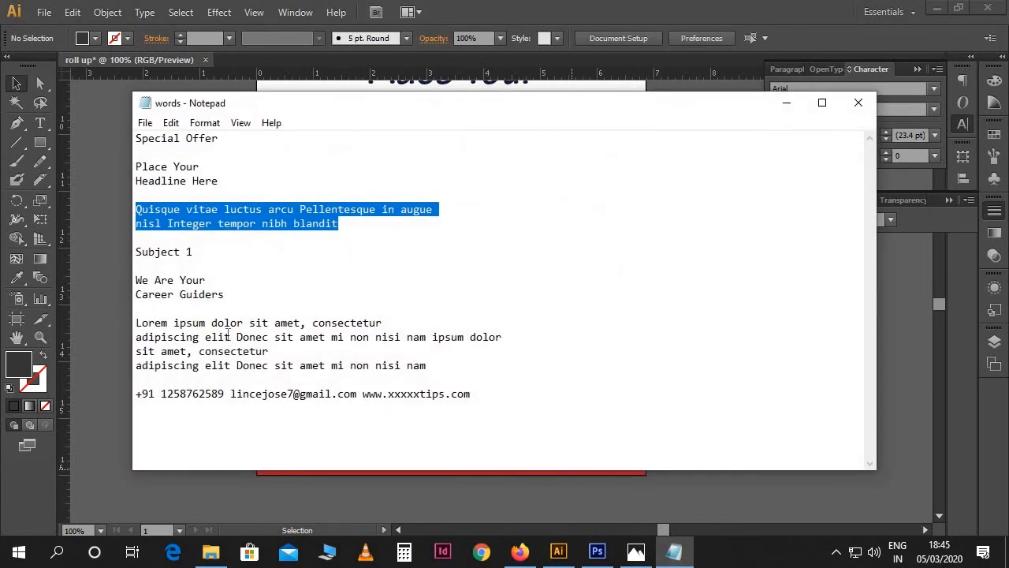
{"action": "left_click_drag", "start_coordinate": [134, 276], "coordinate": [229, 294]}
{"action": "key", "text": "ctrl+c"}
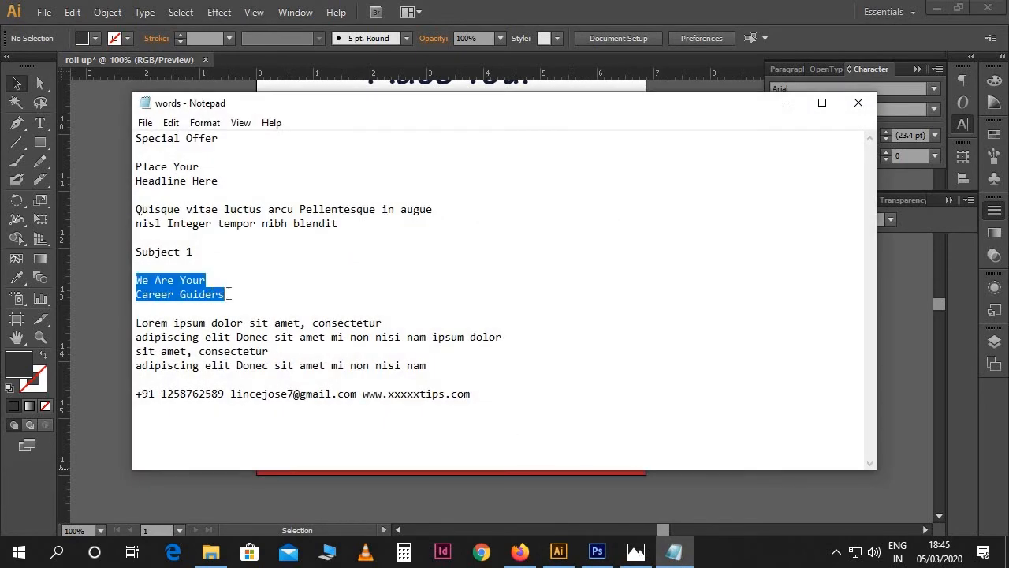
{"action": "key", "text": "alt+Tab"}
{"action": "key", "text": "t"}
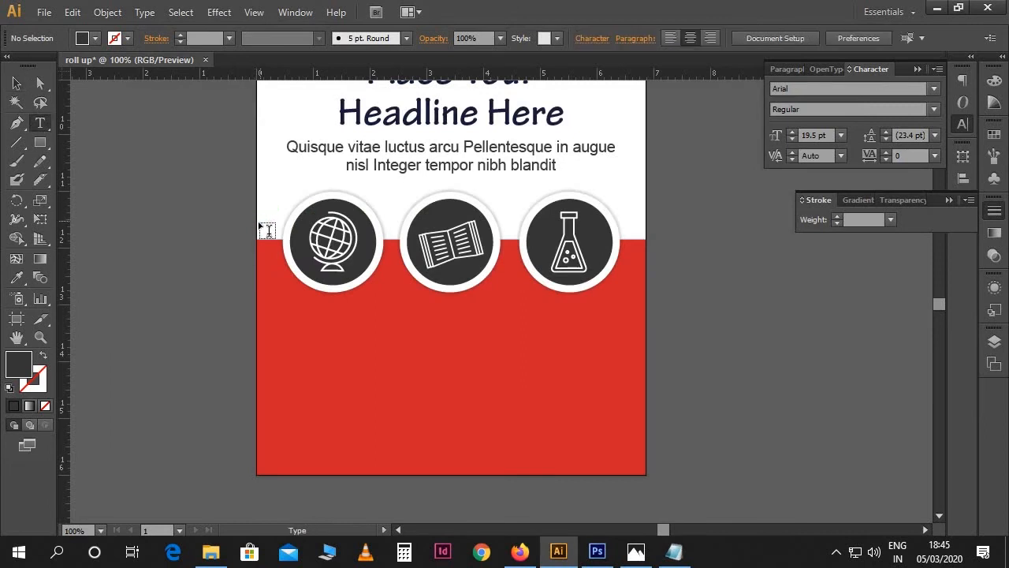
{"action": "left_click_drag", "start_coordinate": [258, 226], "coordinate": [651, 292]}
{"action": "key", "text": "ctrl+v"}
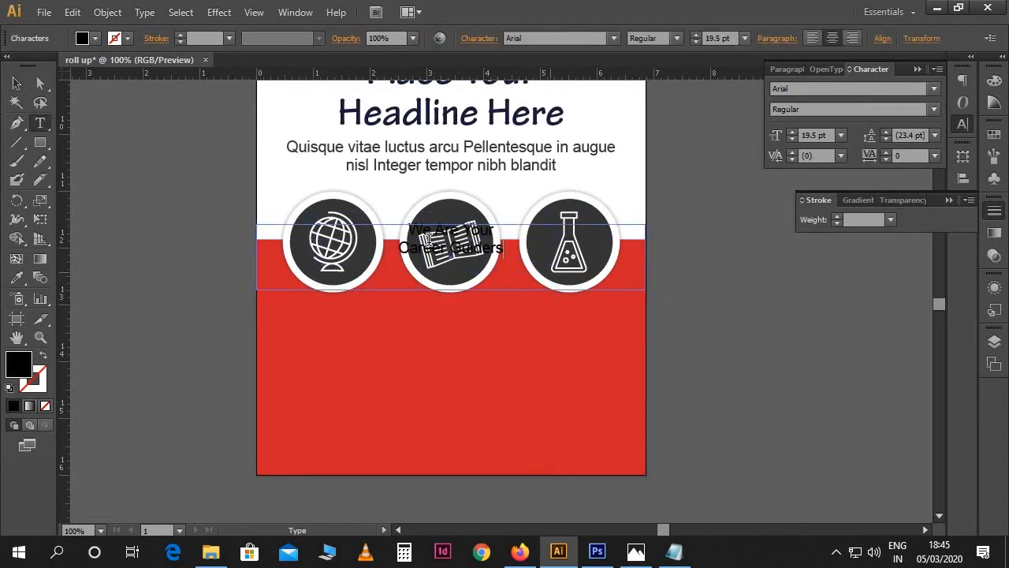
{"action": "left_click", "coordinate": [17, 83]}
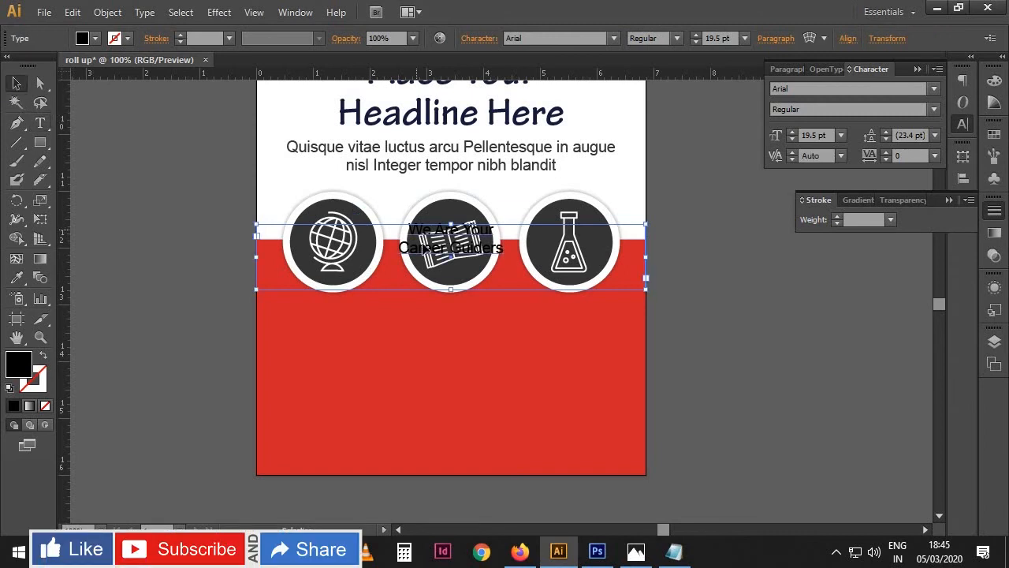
{"action": "left_click_drag", "start_coordinate": [428, 257], "coordinate": [426, 343]}
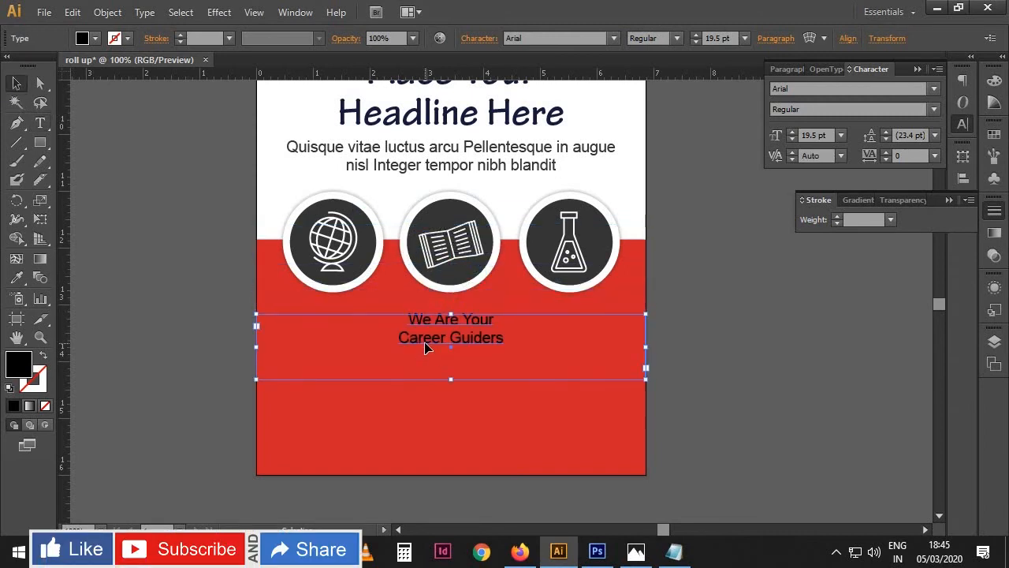
- Set the "We Are Your Career Guiders" text to the Typo Grotesk Thin font at 39 pt
{"action": "key", "text": "t"}
{"action": "left_click", "coordinate": [442, 339]}
{"action": "key", "text": "ctrl+a"}
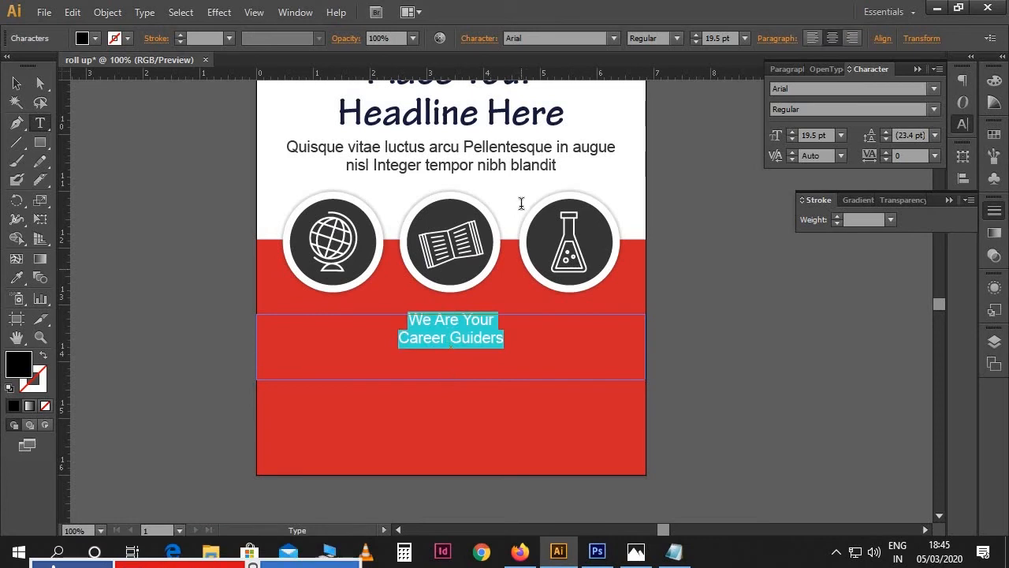
{"action": "left_click", "coordinate": [520, 38]}
{"action": "type", "text": "Typo Grotesk"}
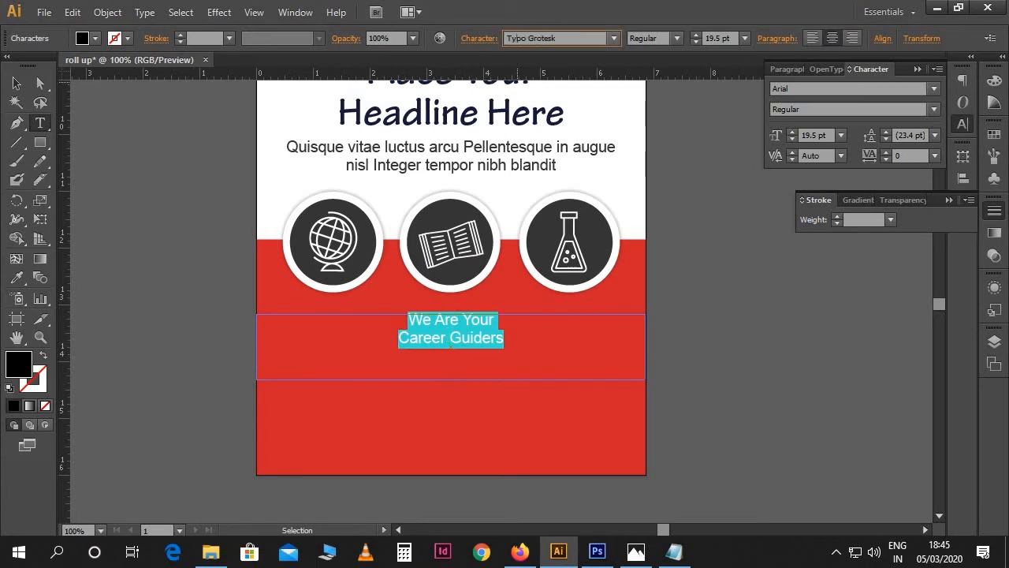
{"action": "key", "text": "Return"}
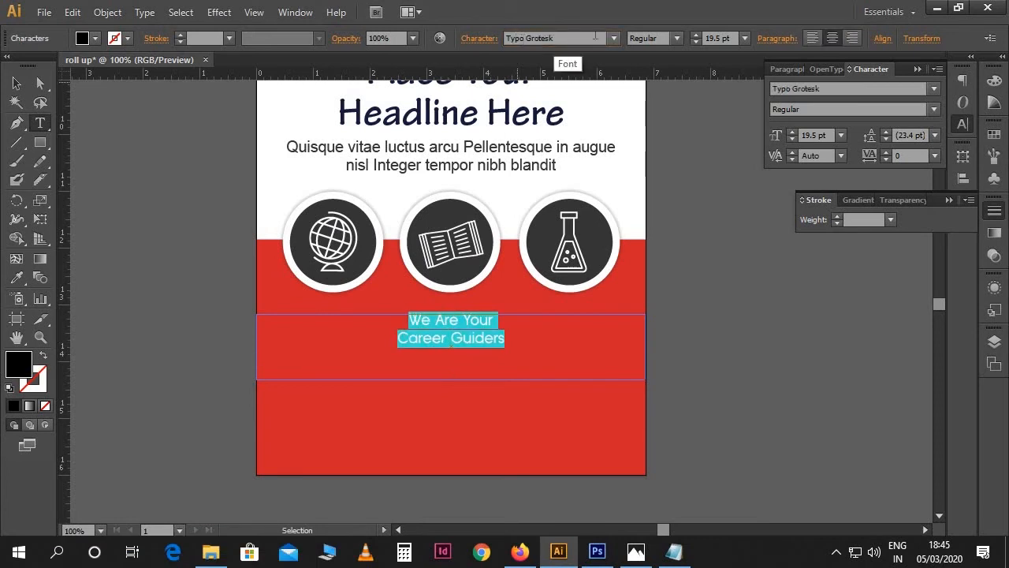
{"action": "left_click", "coordinate": [612, 38]}
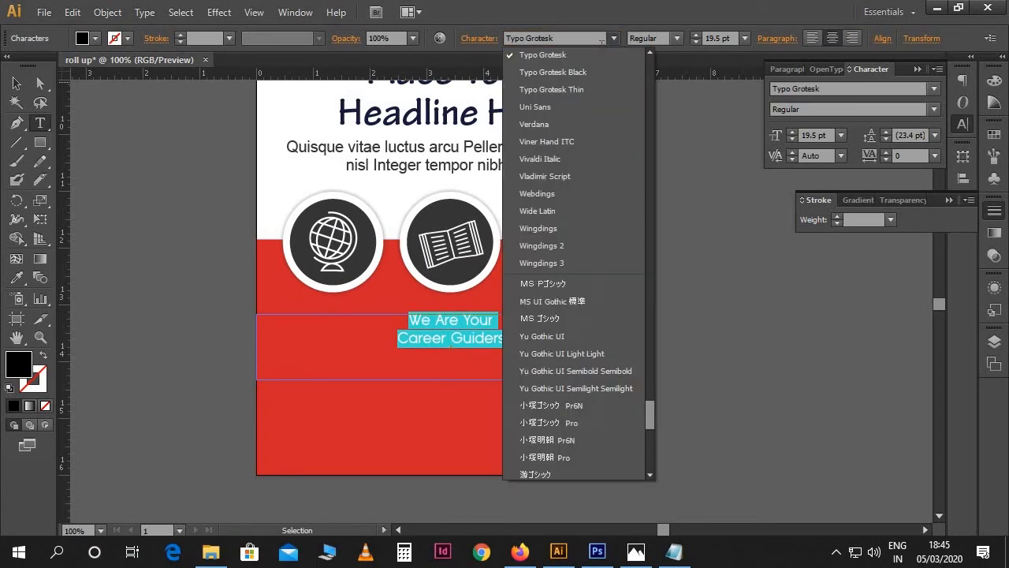
{"action": "left_click", "coordinate": [580, 90]}
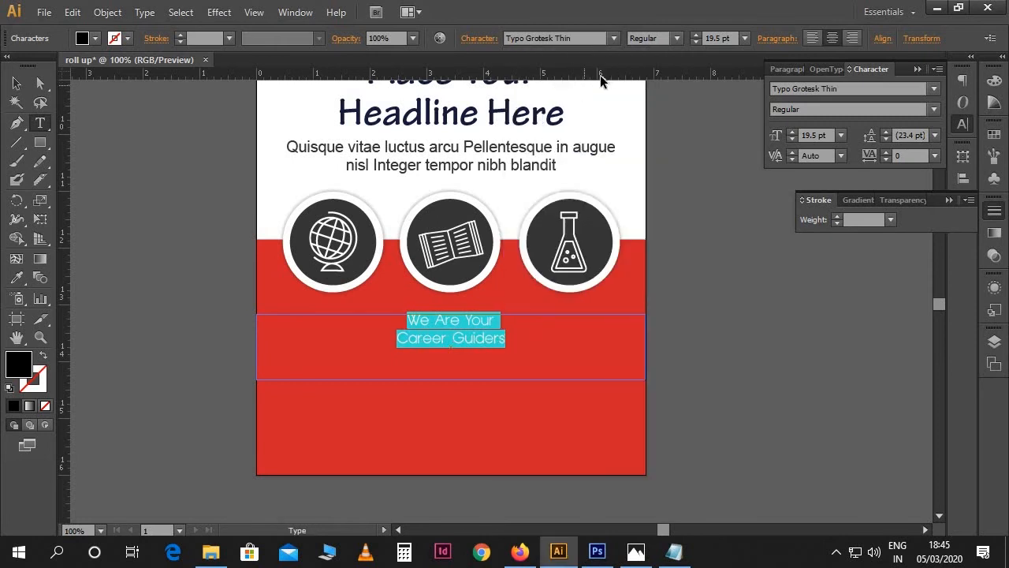
{"action": "left_click", "coordinate": [732, 38]}
{"action": "type", "text": "3"}
{"action": "key", "text": "Return"}
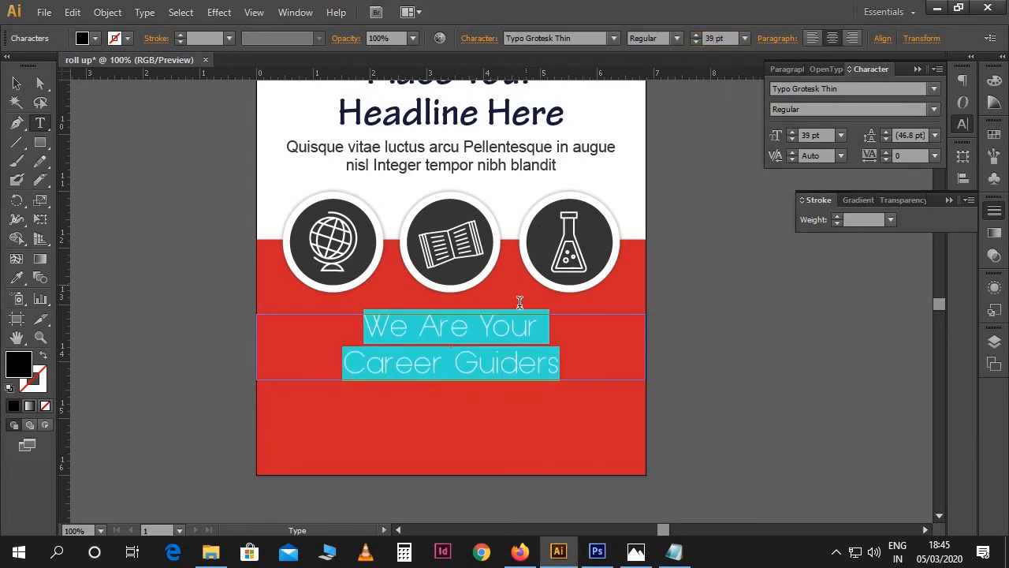
- Select all of the "We Are Your Career Guiders" text and change its fill colour to white
{"action": "key", "text": "Escape"}
{"action": "triple_click", "coordinate": [528, 326]}
{"action": "left_click", "coordinate": [994, 80]}
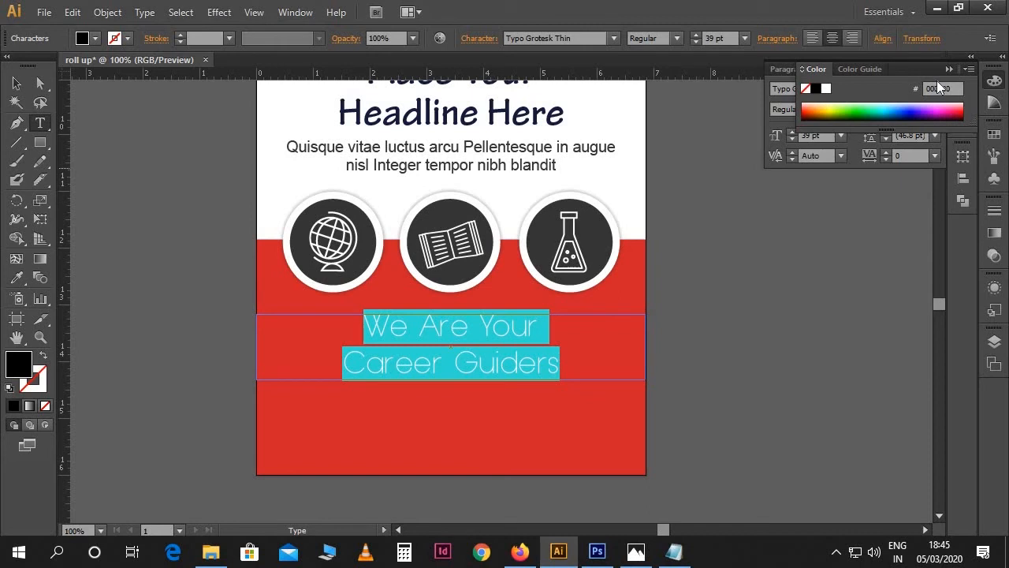
{"action": "left_click", "coordinate": [826, 89]}
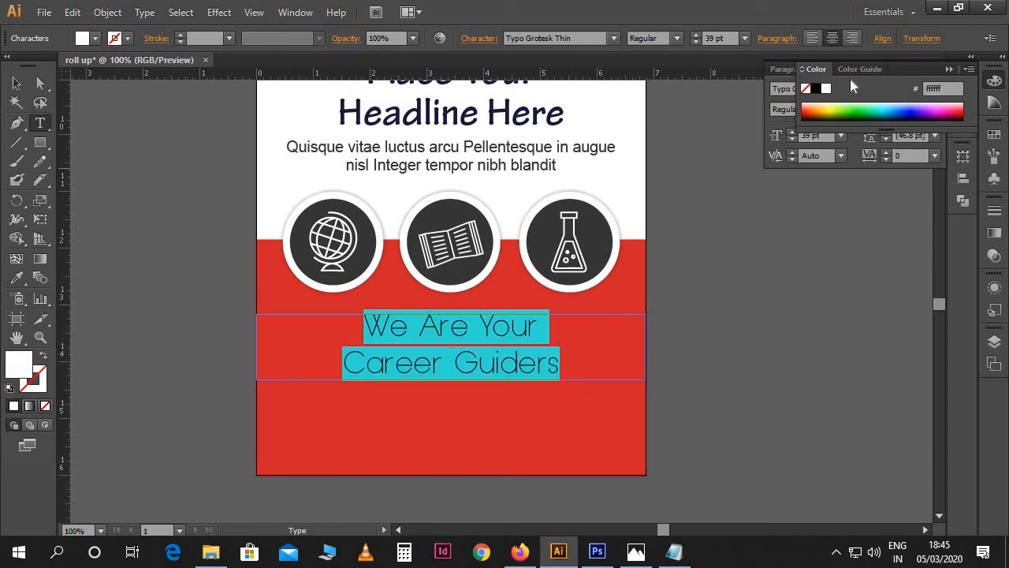
{"action": "left_click", "coordinate": [947, 70]}
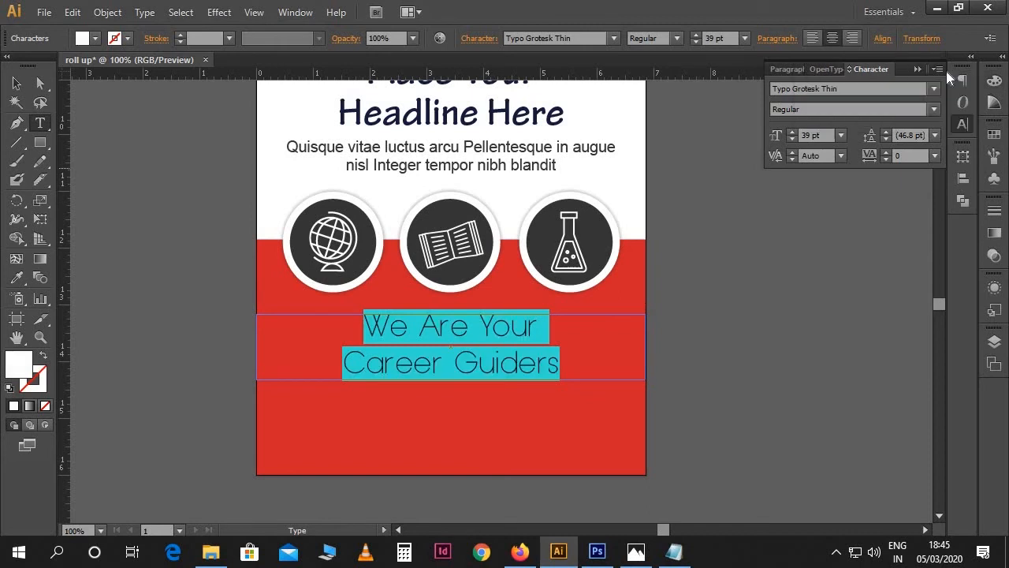
- Set the tagline's leading to 38 pt, move its text box slightly up towards the icon circles, and deselect
{"action": "left_click", "coordinate": [935, 137]}
{"action": "left_click", "coordinate": [943, 167]}
{"action": "left_click", "coordinate": [905, 134]}
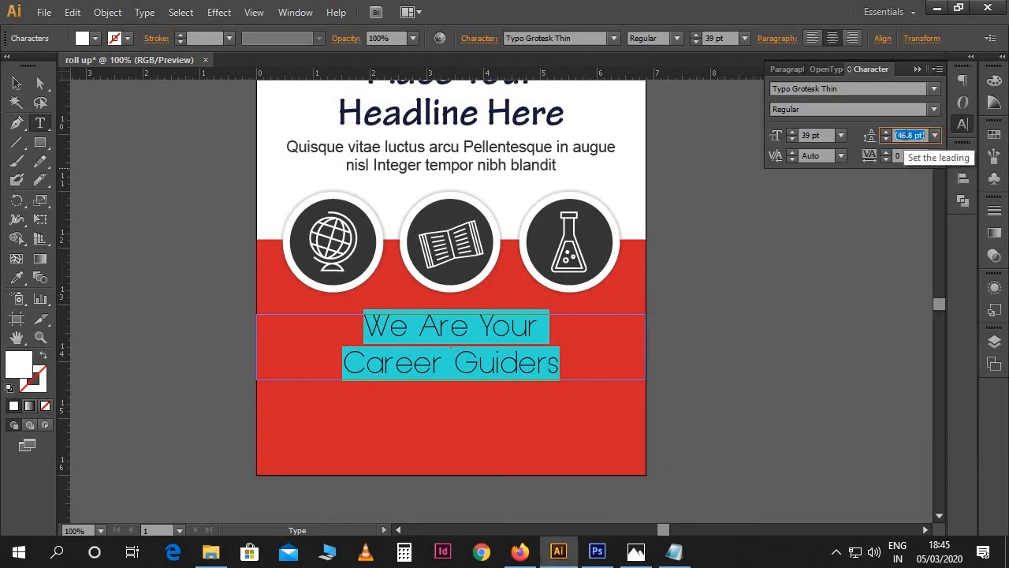
{"action": "type", "text": "3"}
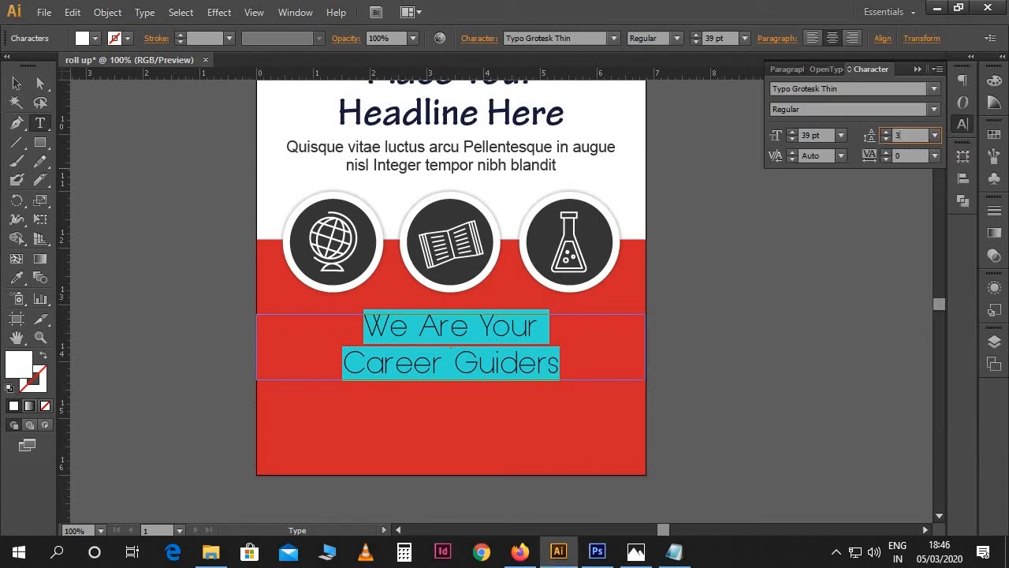
{"action": "left_click", "coordinate": [505, 362]}
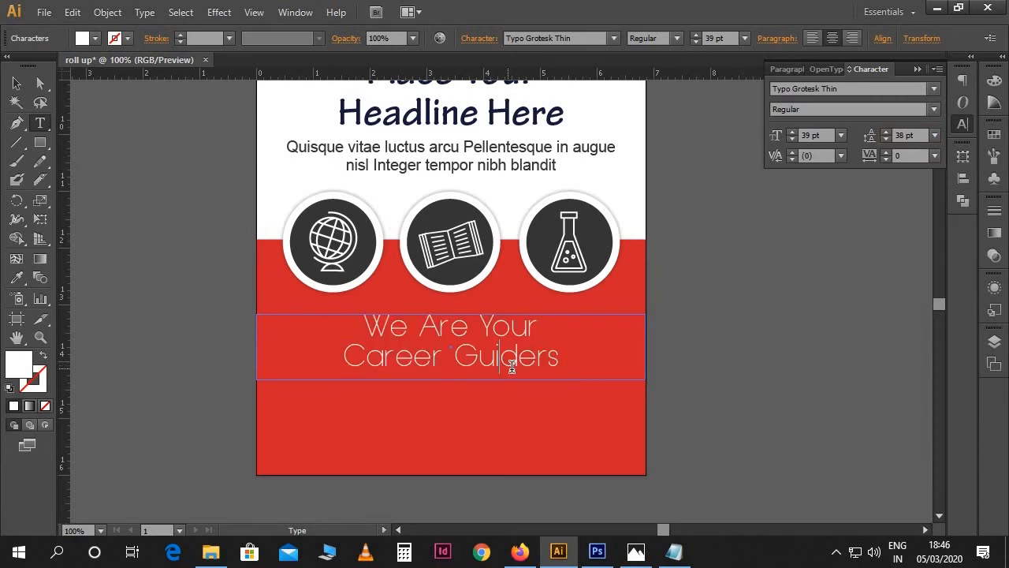
{"action": "left_click", "coordinate": [17, 82]}
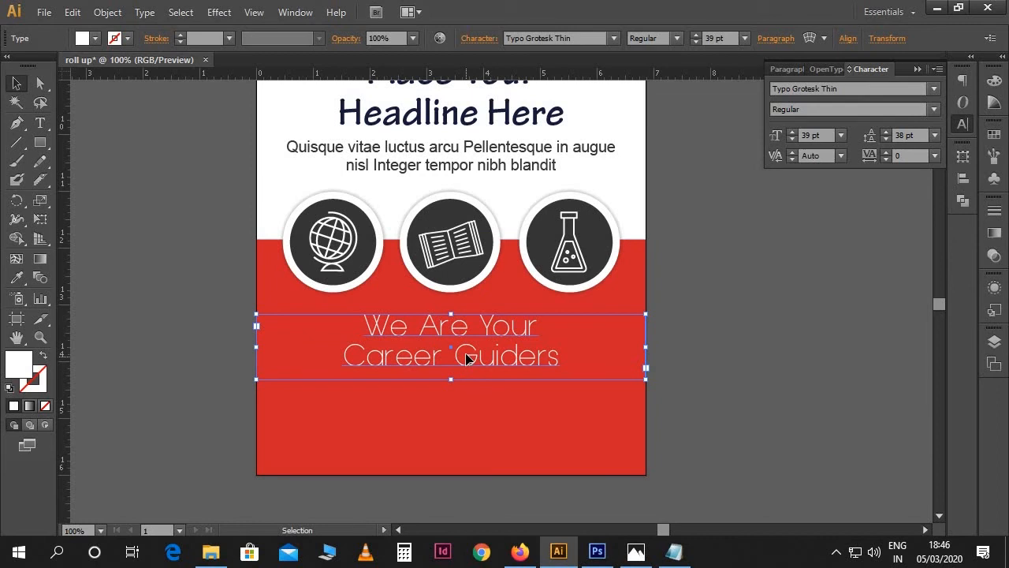
{"action": "left_click_drag", "start_coordinate": [466, 358], "coordinate": [467, 349]}
{"action": "left_click", "coordinate": [715, 386]}
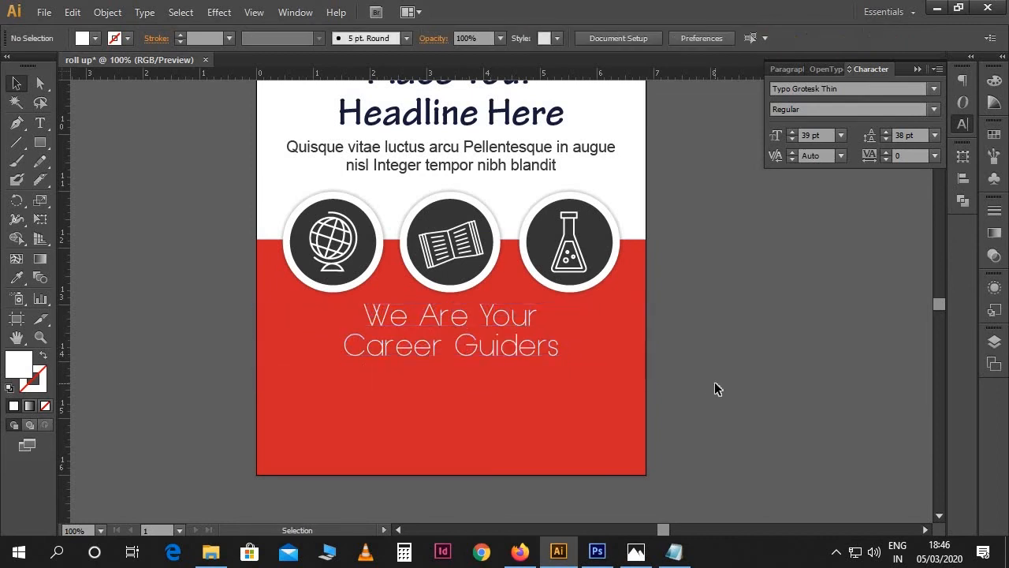
- Copy the four-line "Lorem ipsum dolor sit amet" paragraph from the words file in Notepad into a wide Illustrator text box below the tagline
{"action": "scroll", "coordinate": [714, 381], "scroll_direction": "down", "scroll_amount": 1}
{"action": "scroll", "coordinate": [683, 383], "scroll_direction": "left", "scroll_amount": 1}
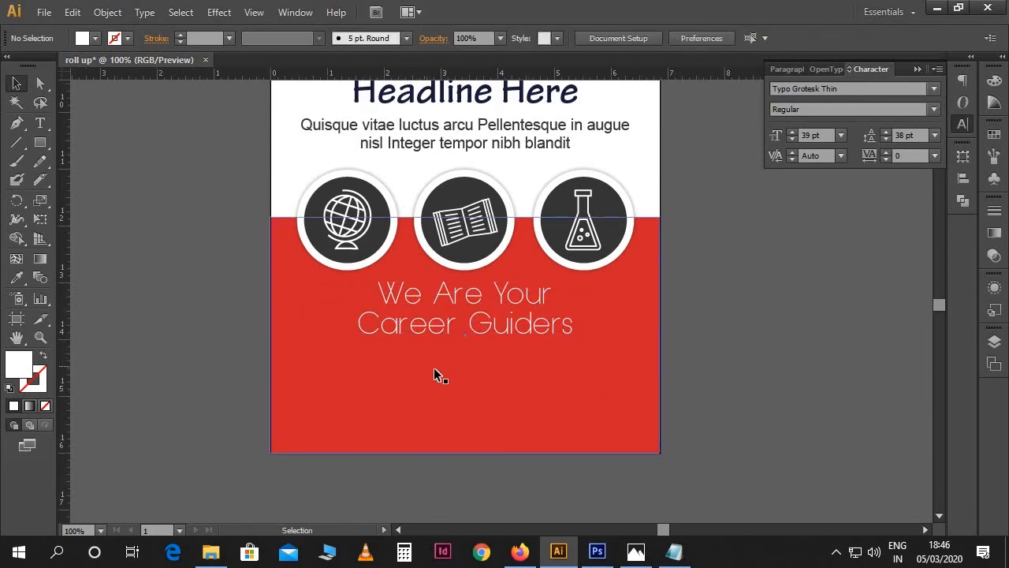
{"action": "left_click", "coordinate": [674, 551]}
{"action": "left_click_drag", "start_coordinate": [440, 375], "coordinate": [95, 323]}
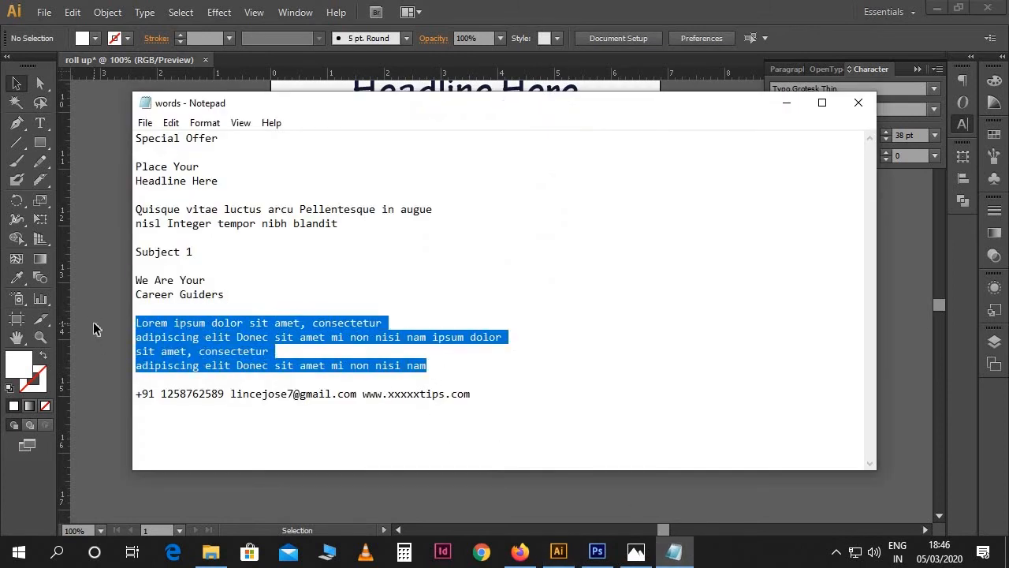
{"action": "left_click", "coordinate": [102, 347]}
{"action": "key", "text": "t"}
{"action": "left_click_drag", "start_coordinate": [257, 366], "coordinate": [623, 424]}
{"action": "key", "text": "ctrl+v"}
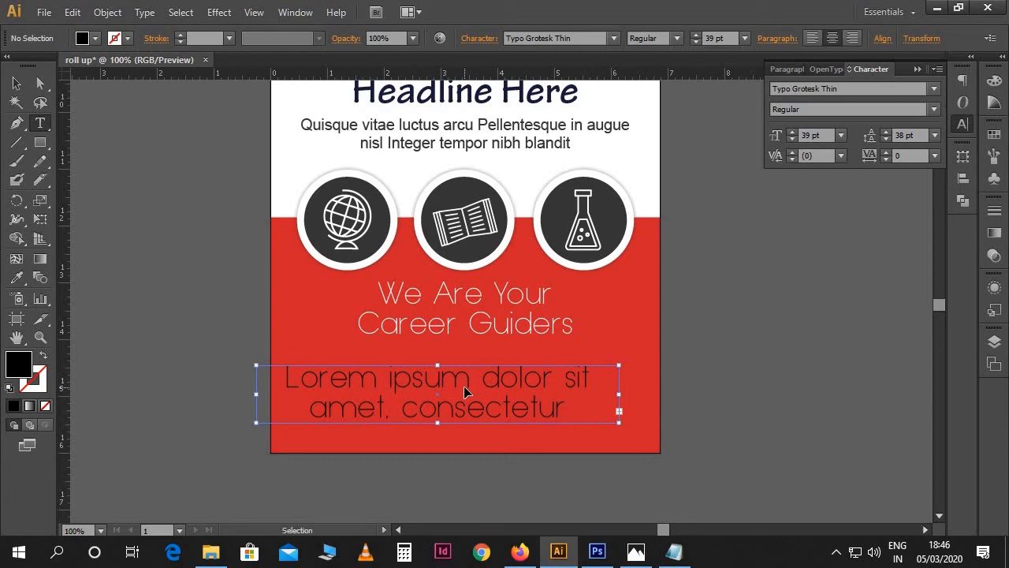
- Set the whole Lorem ipsum paragraph to Arial at 13 pt with Auto leading
{"action": "key", "text": "ctrl+a"}
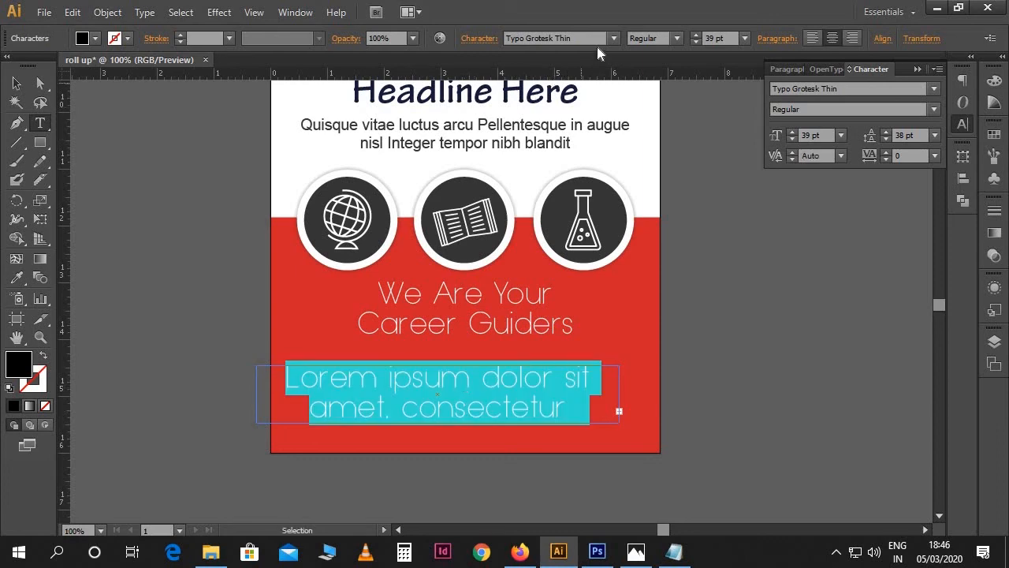
{"action": "left_click", "coordinate": [550, 38]}
{"action": "type", "text": "Arial"}
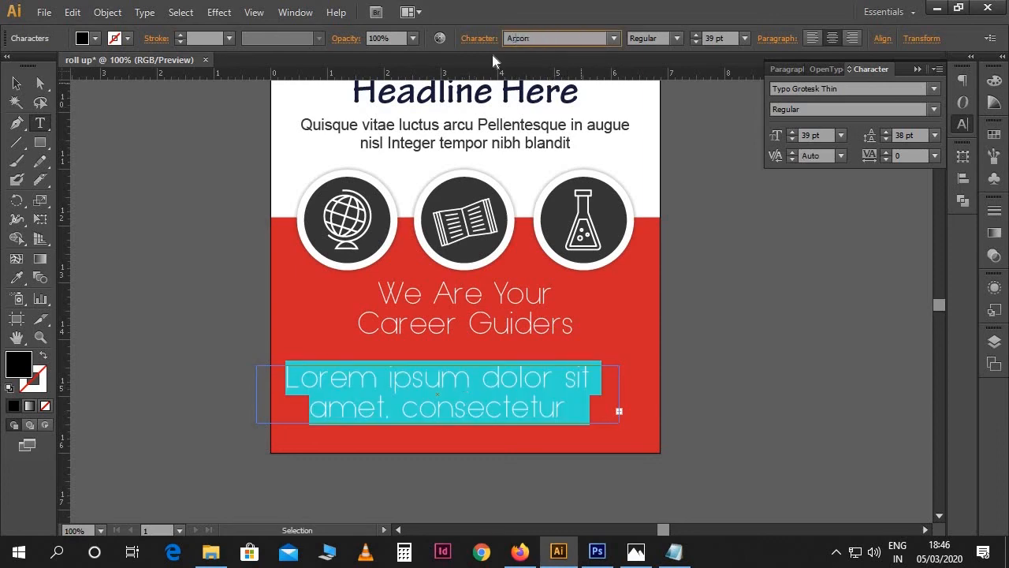
{"action": "key", "text": "Return"}
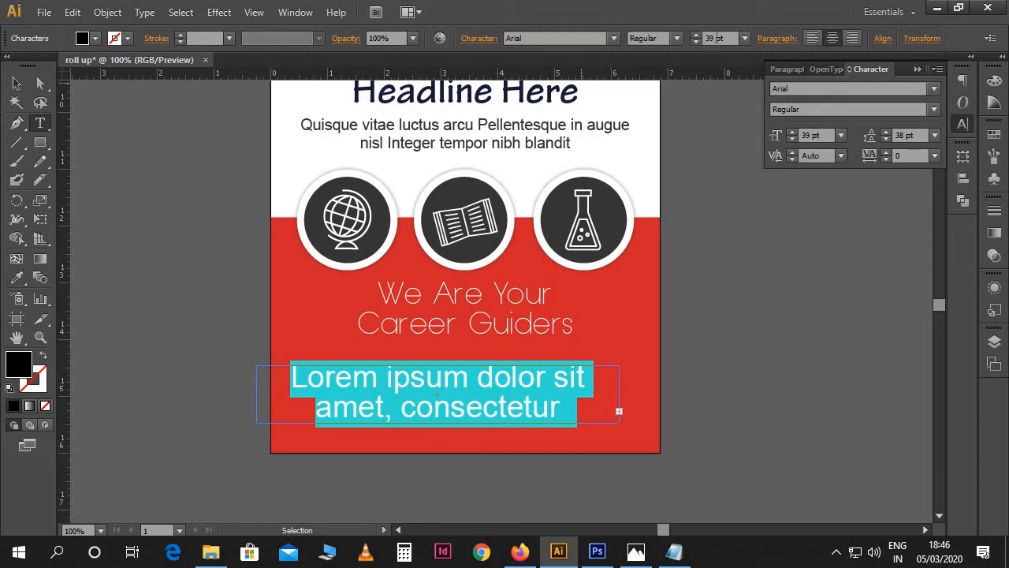
{"action": "left_click", "coordinate": [711, 38]}
{"action": "type", "text": "13"}
{"action": "key", "text": "Return"}
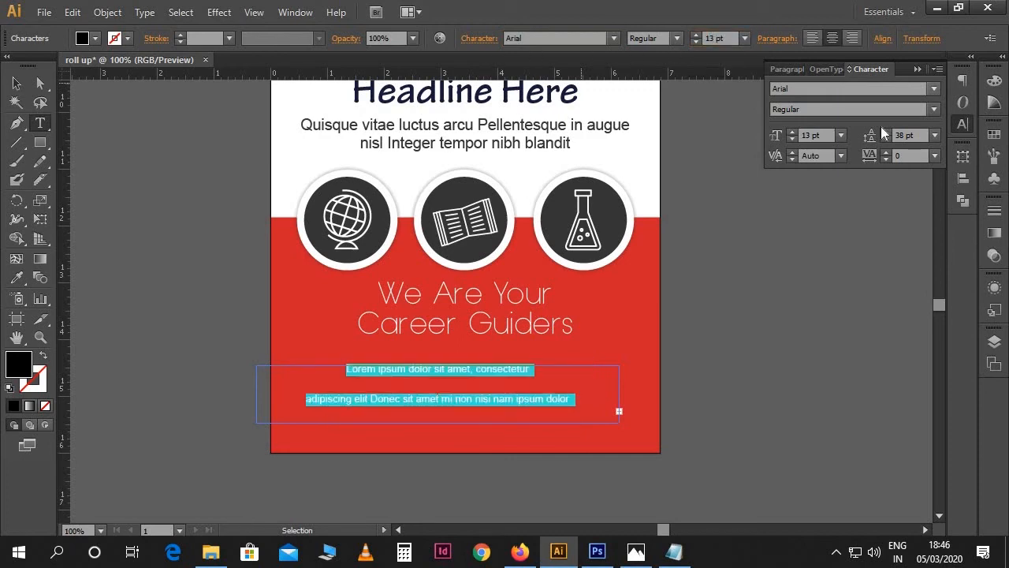
{"action": "left_click", "coordinate": [935, 136]}
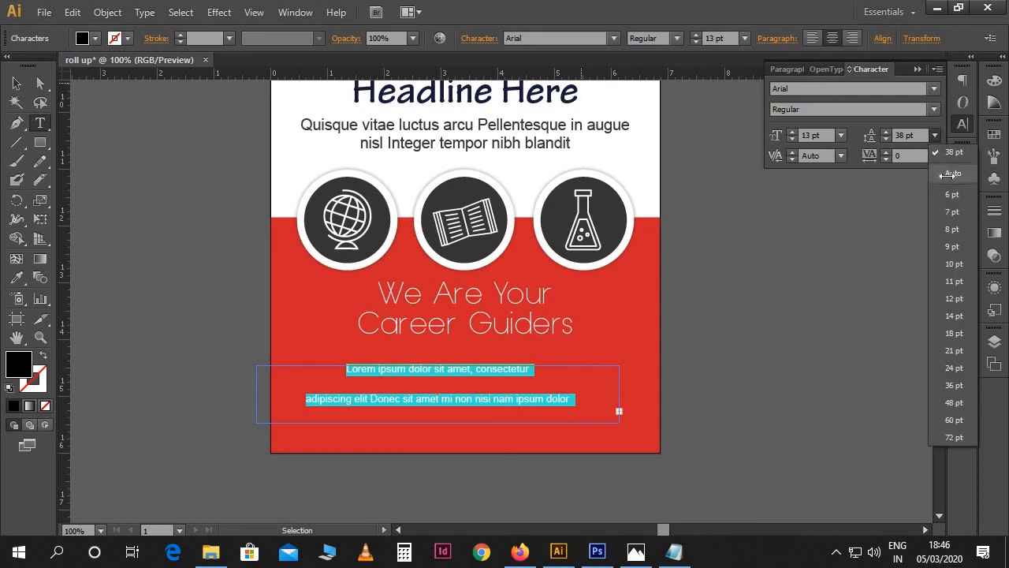
{"action": "left_click", "coordinate": [946, 175]}
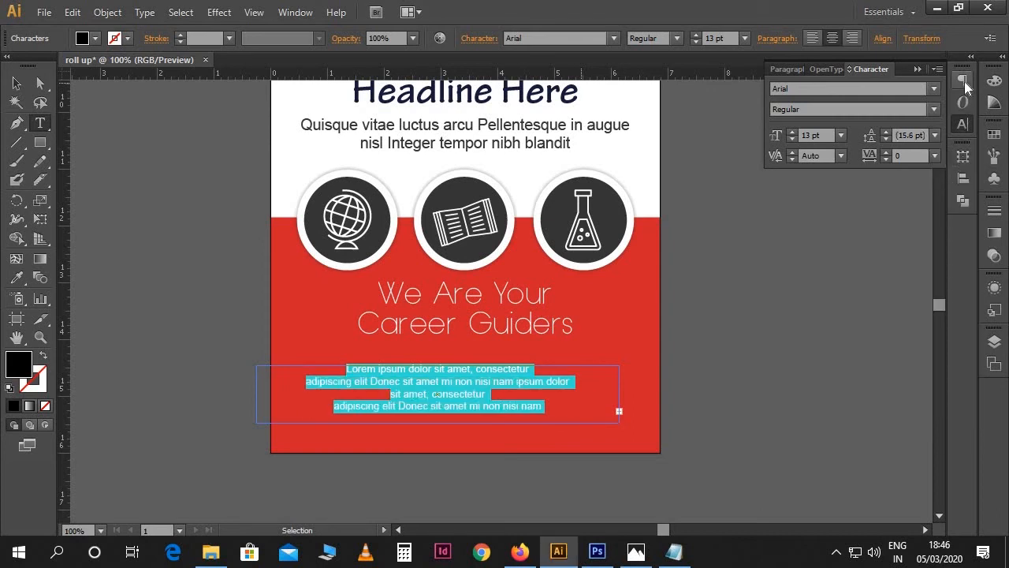
- Change the Lorem ipsum paragraph's fill colour to white and deselect it
{"action": "left_click", "coordinate": [994, 79]}
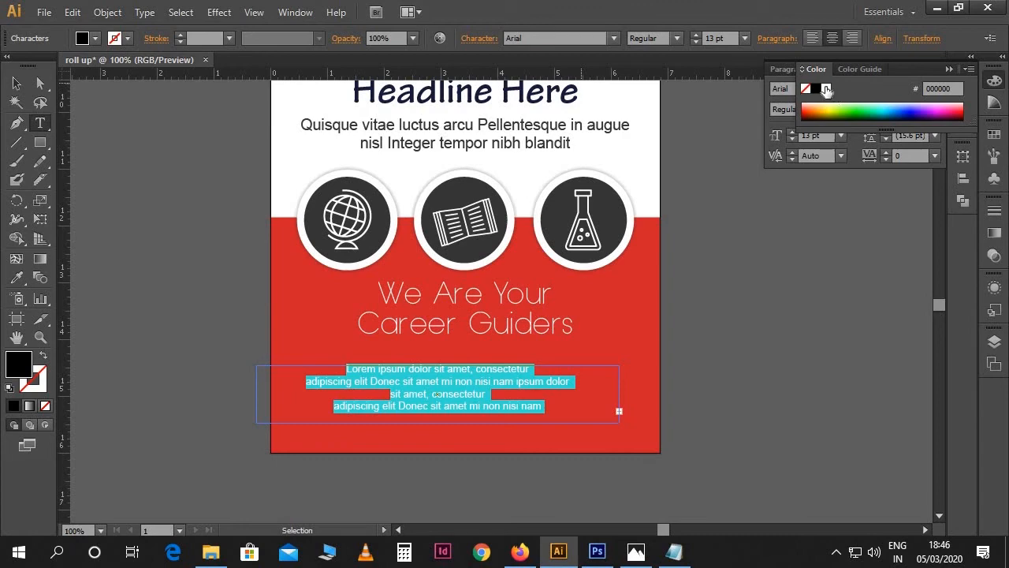
{"action": "left_click", "coordinate": [826, 89]}
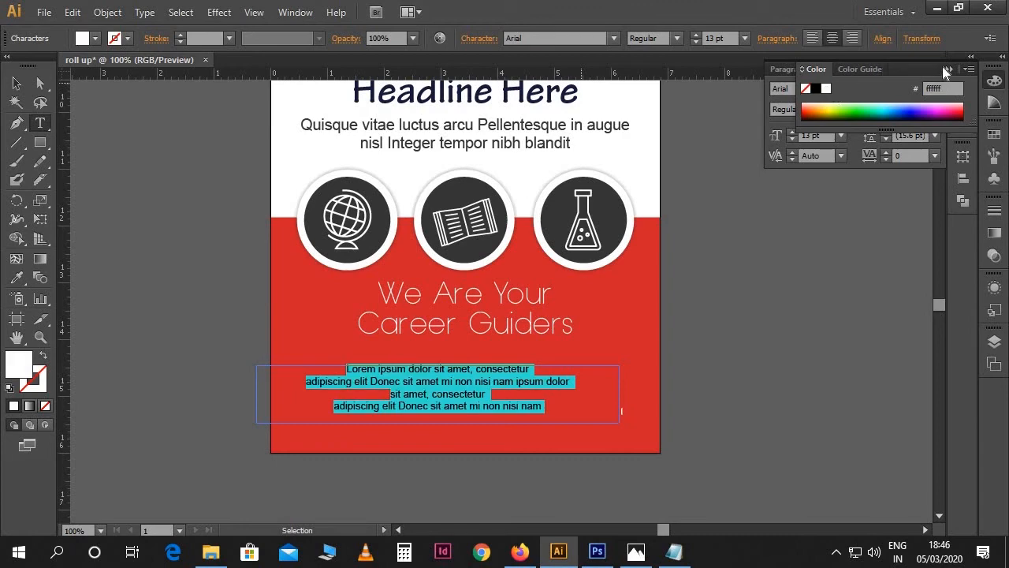
{"action": "left_click", "coordinate": [946, 70]}
{"action": "left_click", "coordinate": [17, 83]}
{"action": "left_click", "coordinate": [693, 430]}
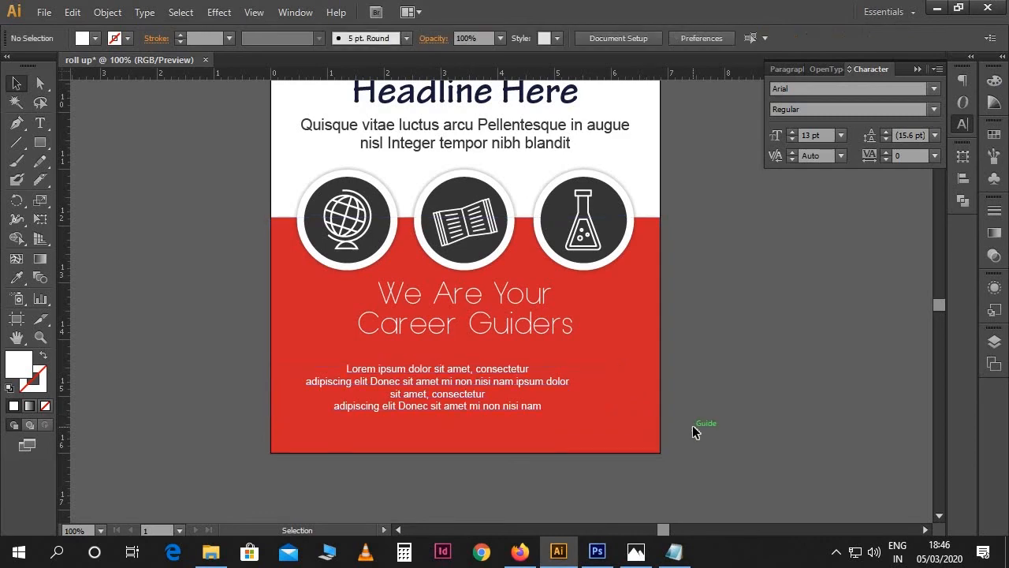
- Fit the Lorem ipsum text box to the banner's full width, shorten it, and place it directly beneath "Career Guiders"
{"action": "key", "text": "ctrl+minus"}
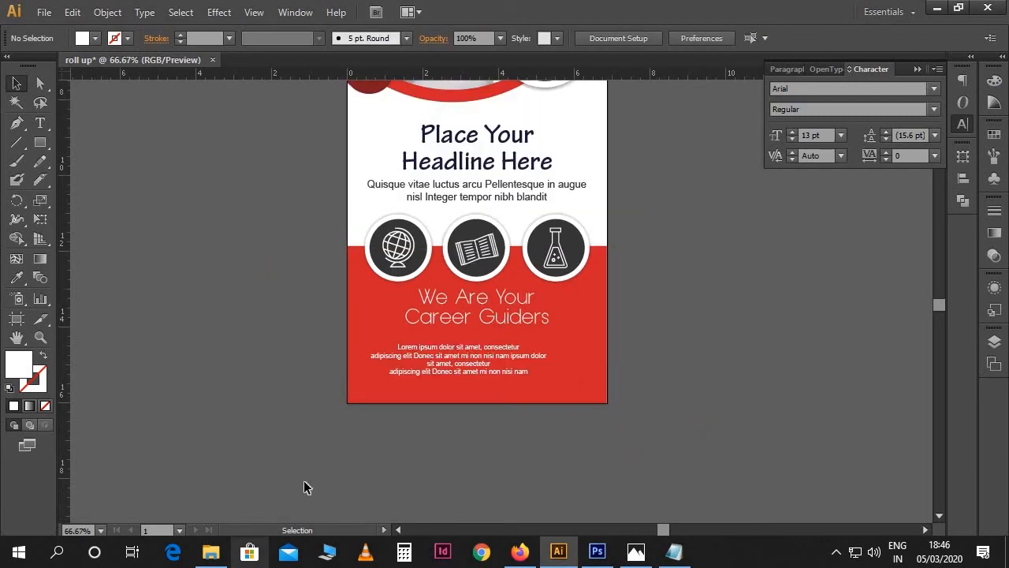
{"action": "scroll", "coordinate": [515, 342], "scroll_direction": "up", "scroll_amount": 9}
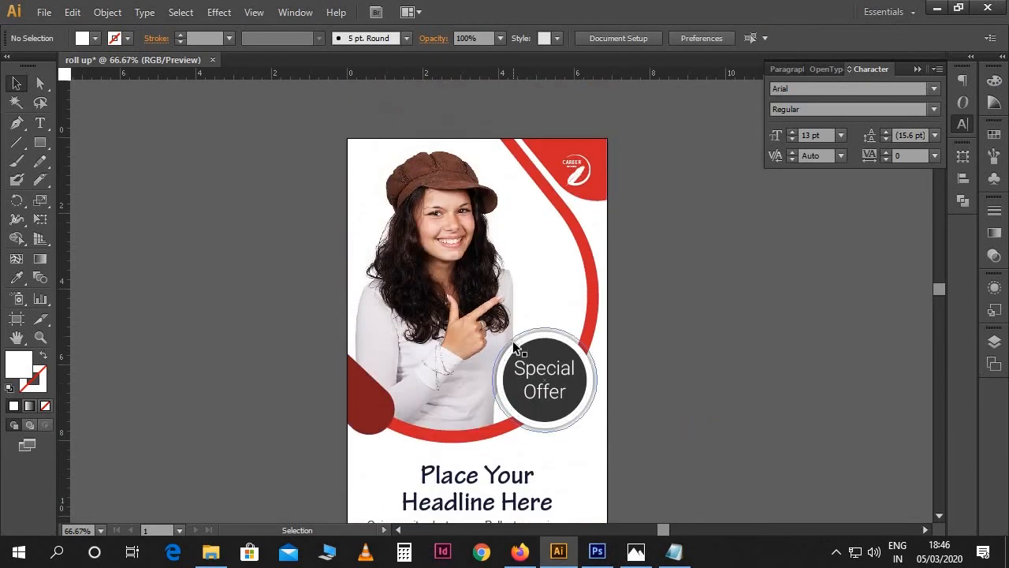
{"action": "scroll", "coordinate": [516, 346], "scroll_direction": "down", "scroll_amount": 8}
{"action": "left_click", "coordinate": [490, 392]}
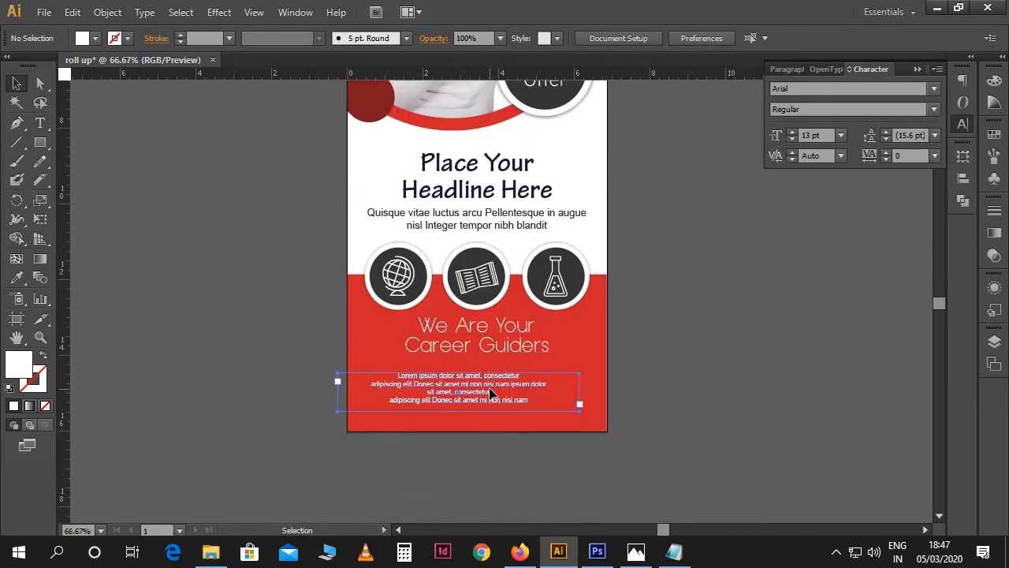
{"action": "key", "text": "ctrl+equal"}
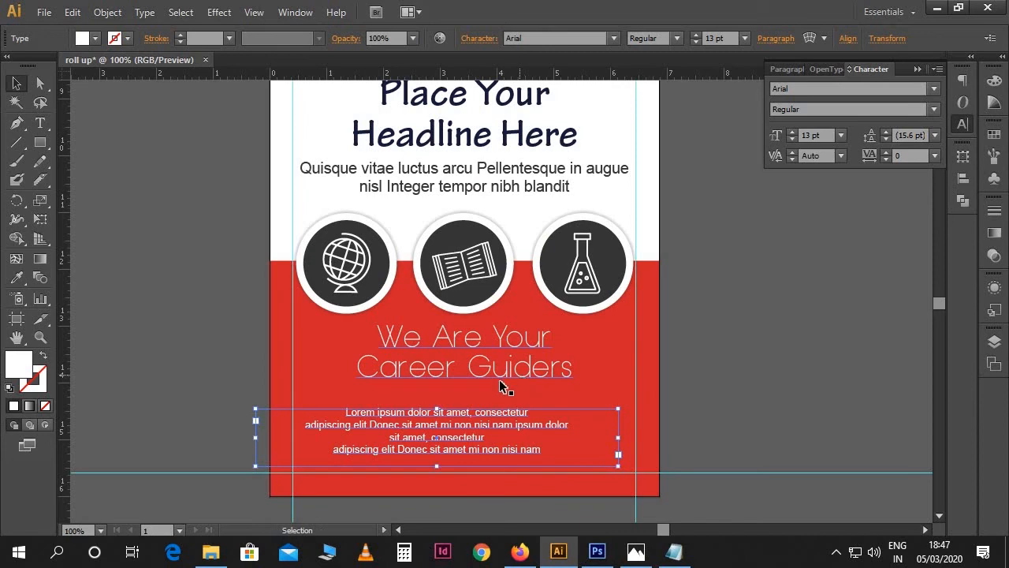
{"action": "left_click_drag", "start_coordinate": [462, 429], "coordinate": [476, 430]}
{"action": "left_click_drag", "start_coordinate": [476, 429], "coordinate": [476, 429]}
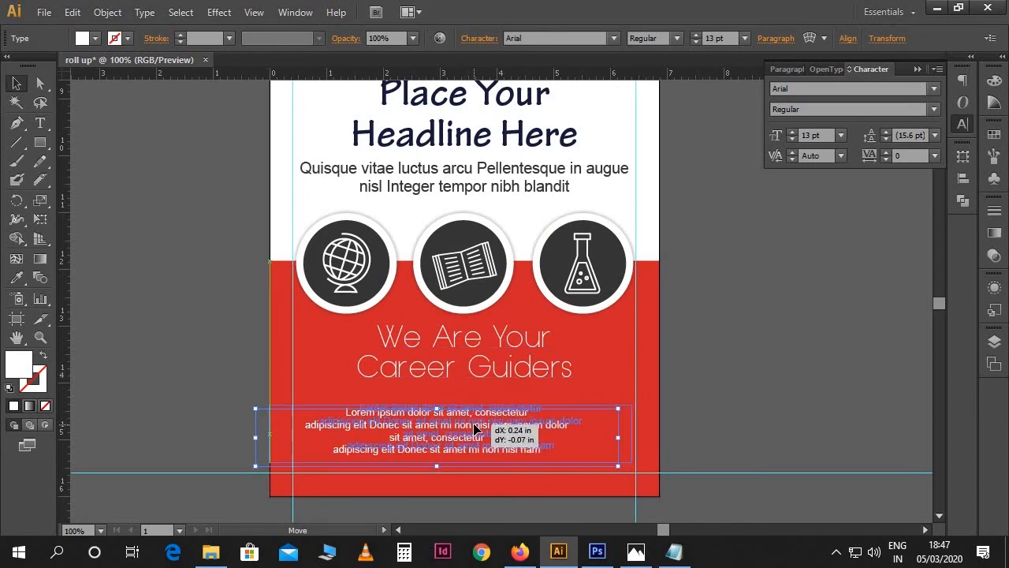
{"action": "left_click_drag", "start_coordinate": [633, 432], "coordinate": [659, 425]}
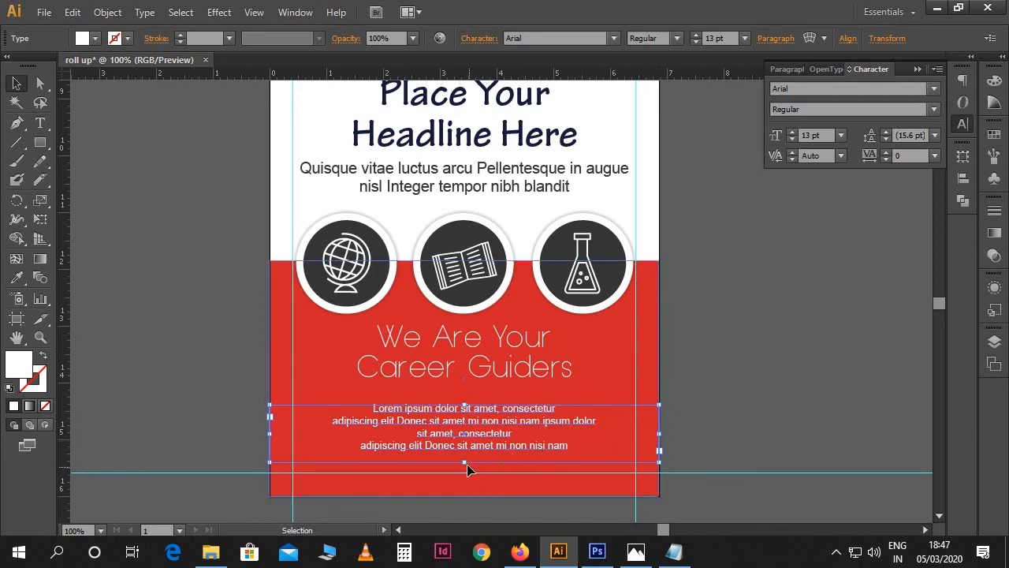
{"action": "left_click_drag", "start_coordinate": [464, 462], "coordinate": [468, 430]}
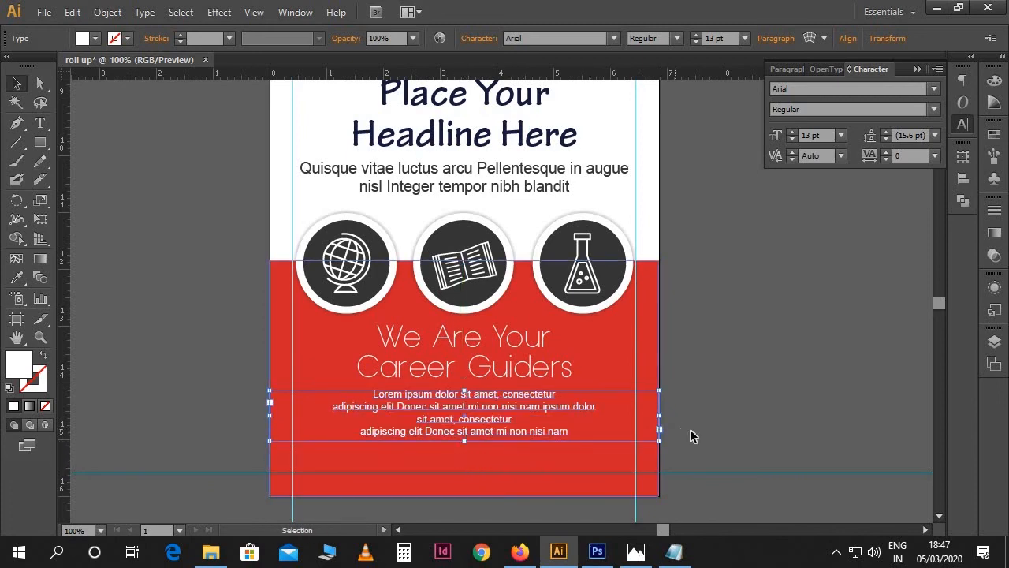
{"action": "left_click", "coordinate": [698, 434]}
- Draw a thin full-width rectangle along the banner's bottom edge
{"action": "scroll", "coordinate": [551, 376], "scroll_direction": "down", "scroll_amount": 3}
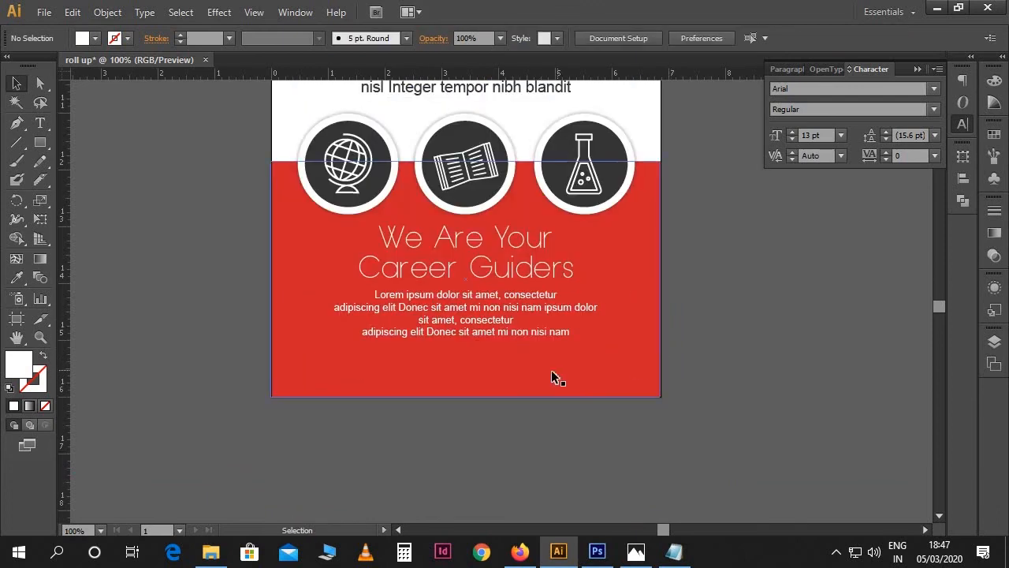
{"action": "key", "text": "m"}
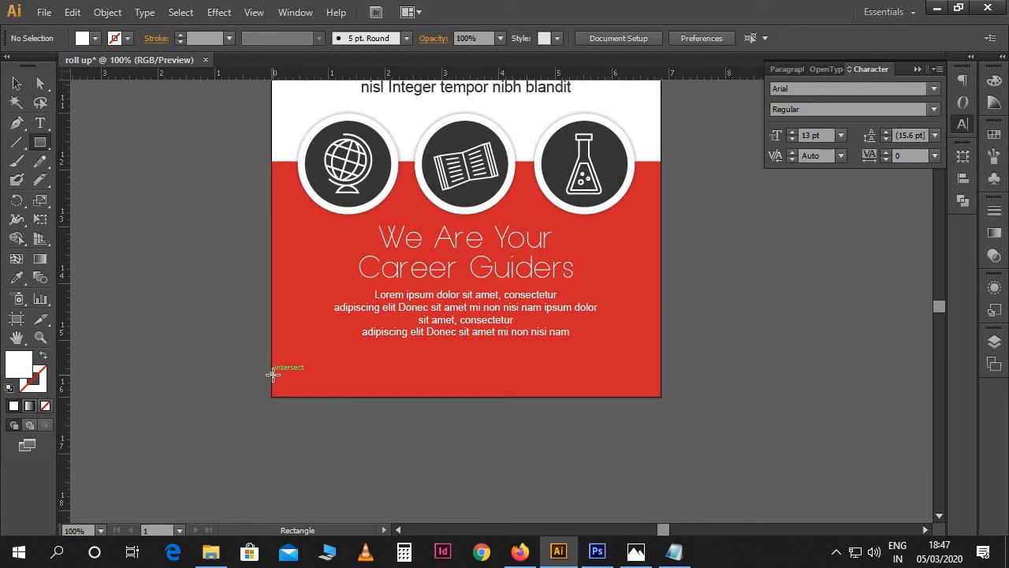
{"action": "left_click_drag", "start_coordinate": [271, 381], "coordinate": [662, 394]}
{"action": "scroll", "coordinate": [620, 388], "scroll_direction": "up", "scroll_amount": 1}
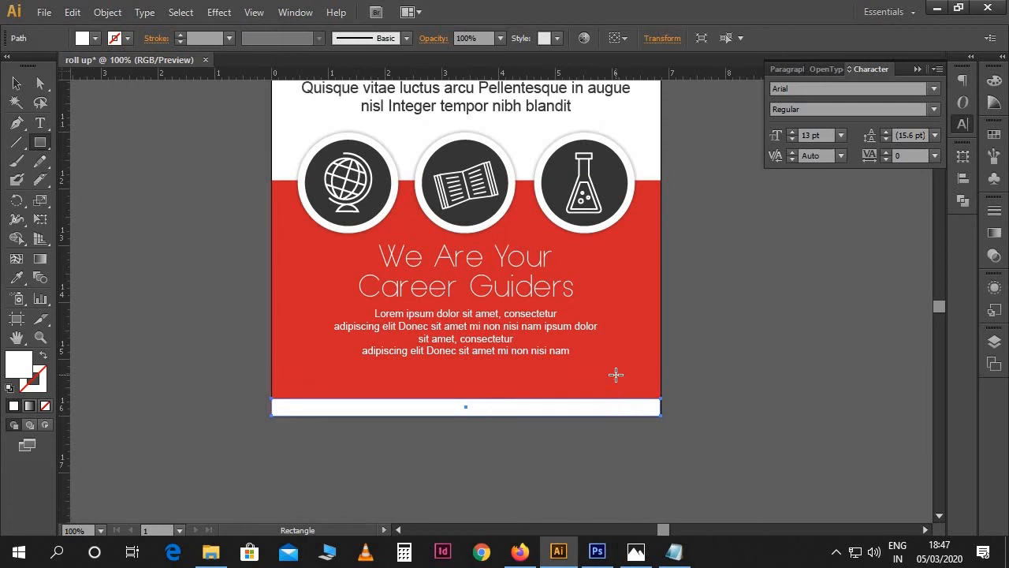
- Give the bottom bar the icon circles' dark grey fill with the Eyedropper and remove its stroke
{"action": "key", "text": "i"}
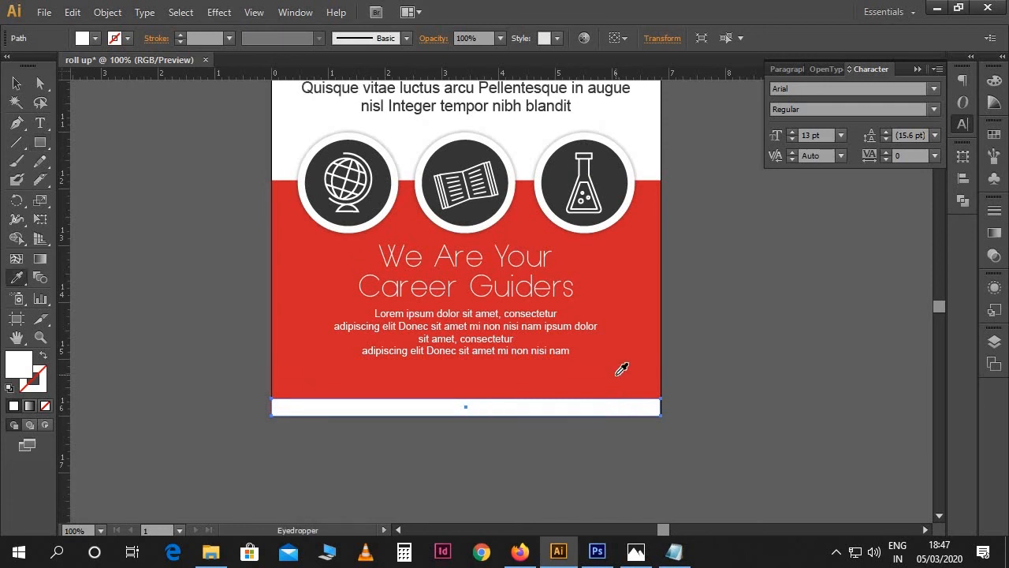
{"action": "left_click", "coordinate": [611, 161]}
{"action": "key", "text": "v"}
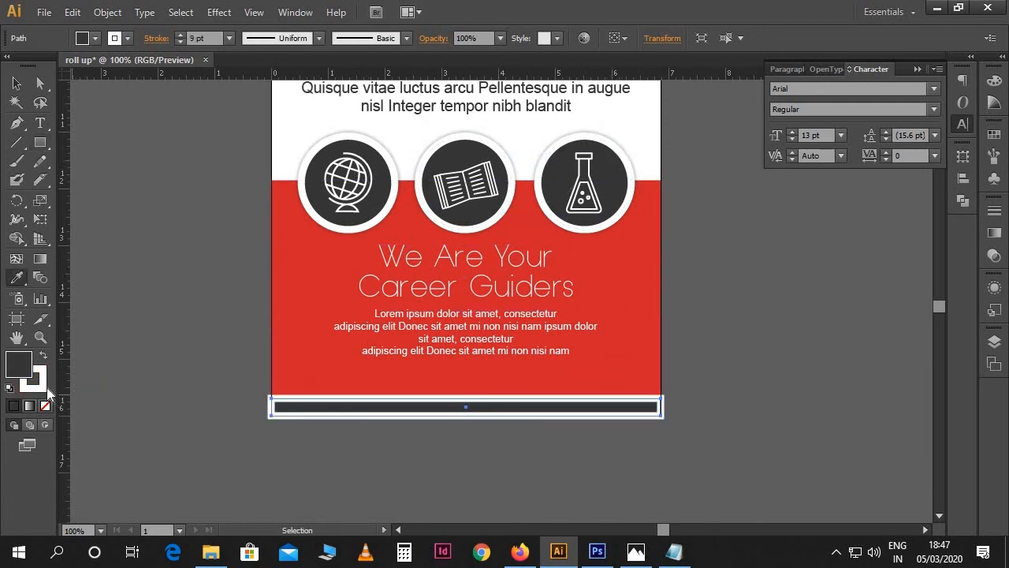
{"action": "left_click", "coordinate": [47, 387]}
{"action": "left_click", "coordinate": [45, 405]}
{"action": "left_click", "coordinate": [19, 365]}
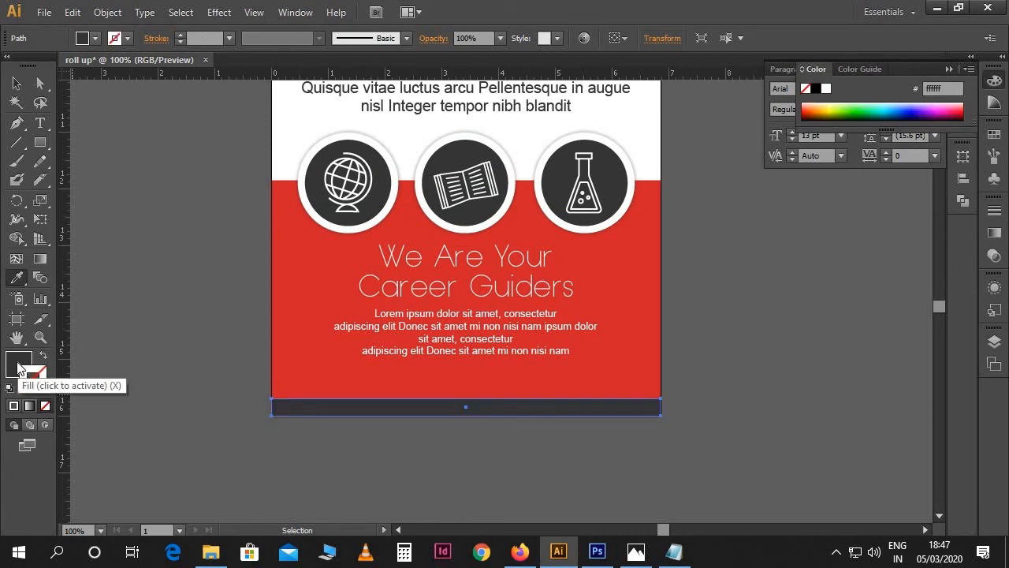
{"action": "left_click", "coordinate": [768, 434]}
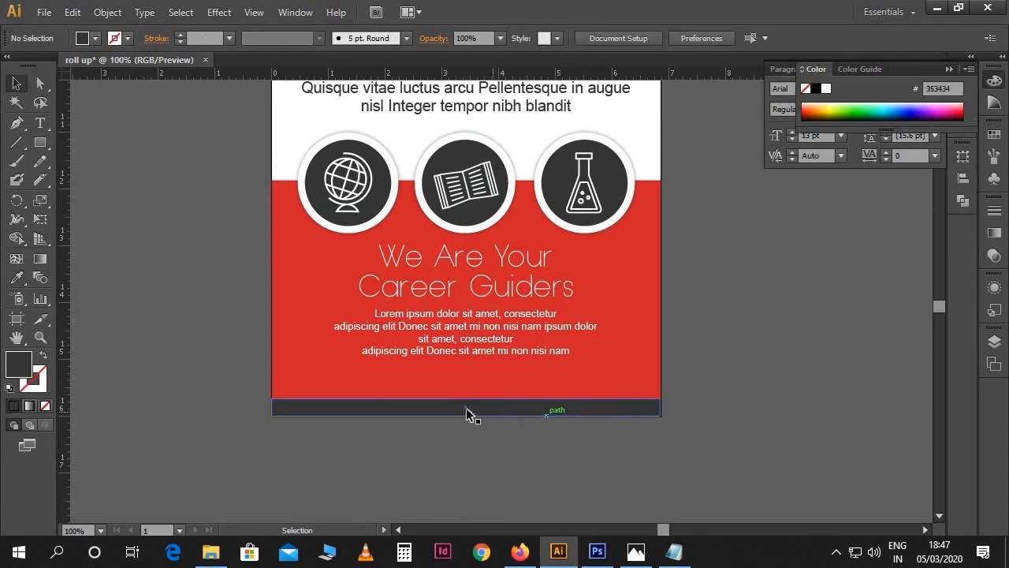
- Copy the line with phone number, e-mail and website from the words file in Notepad into a new Illustrator text beside the banner's bottom
{"action": "left_click", "coordinate": [675, 551]}
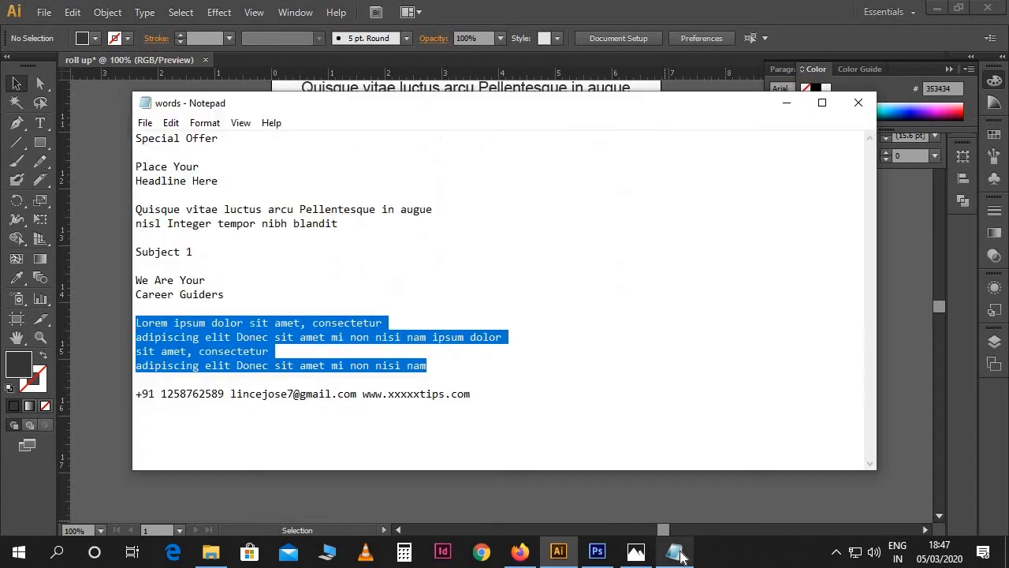
{"action": "left_click_drag", "start_coordinate": [481, 396], "coordinate": [138, 422]}
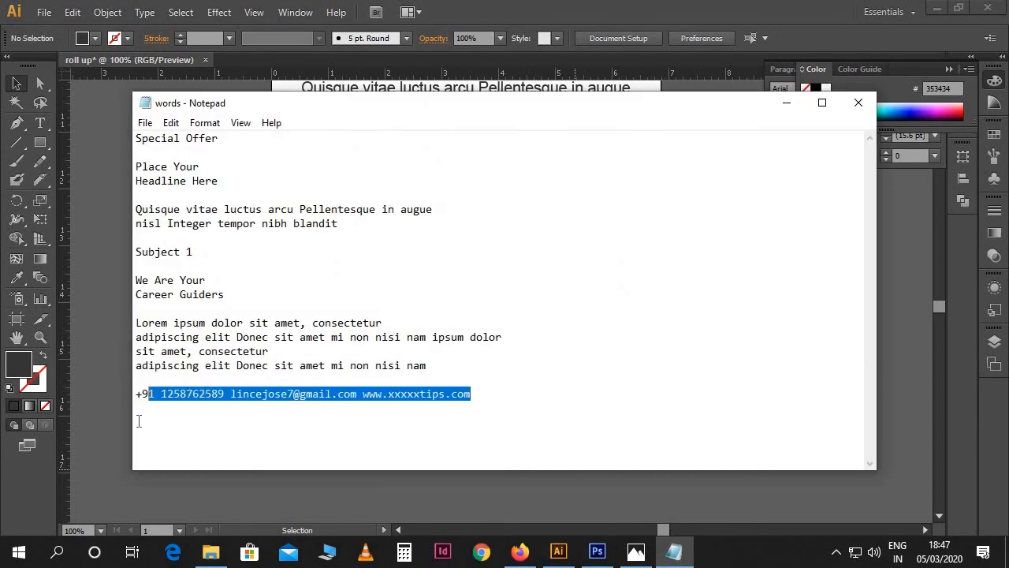
{"action": "left_click", "coordinate": [112, 421]}
{"action": "key", "text": "t"}
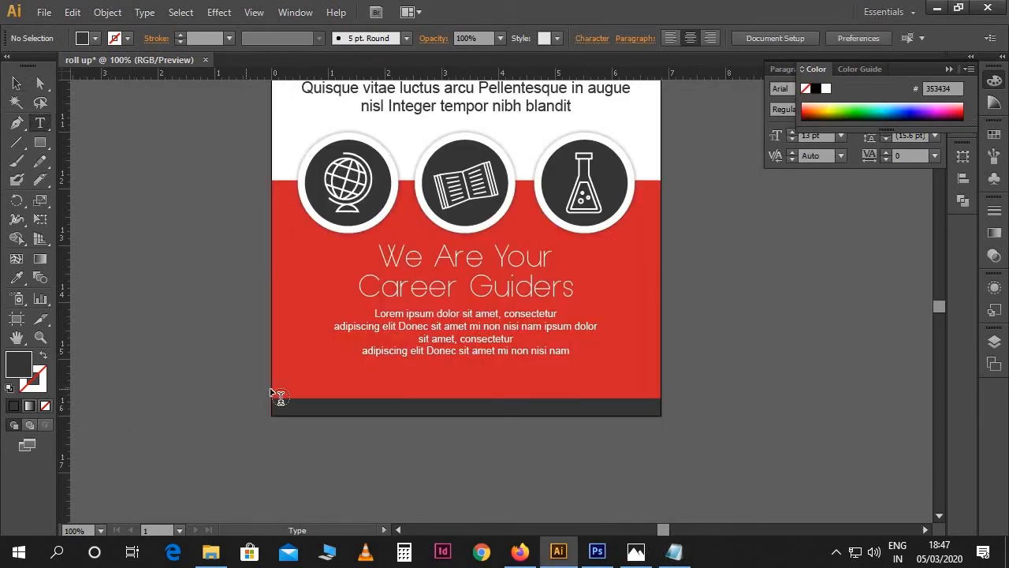
{"action": "left_click", "coordinate": [252, 396]}
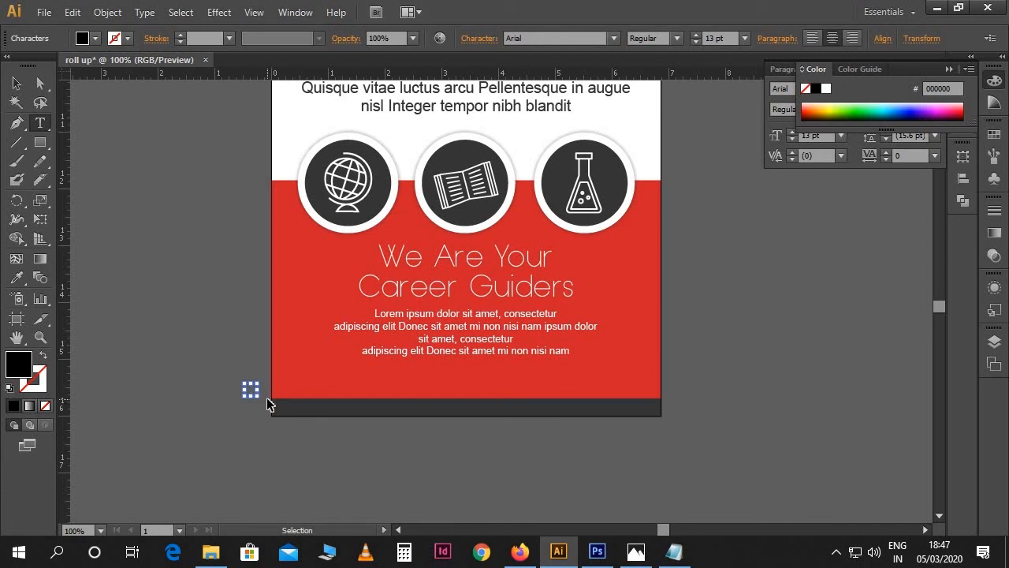
{"action": "key", "text": "ctrl+v"}
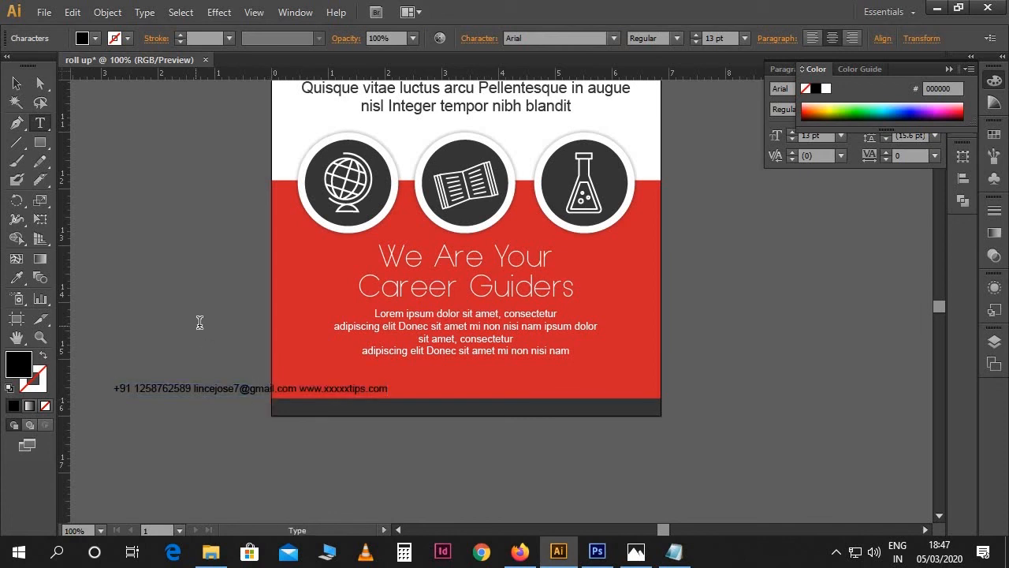
- Change the contact line's text colour to white
{"action": "key", "text": "ctrl+a"}
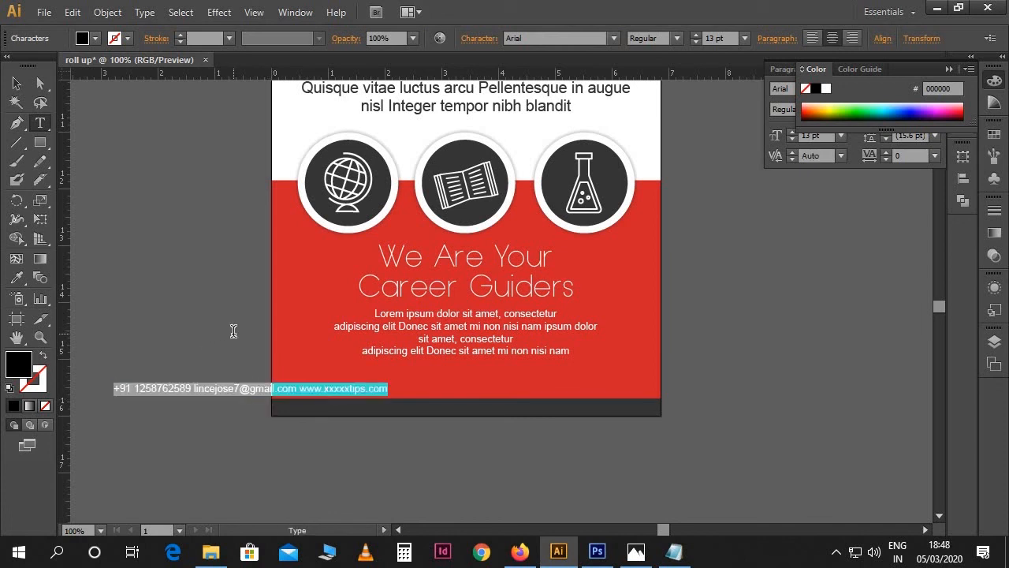
{"action": "left_click", "coordinate": [829, 90]}
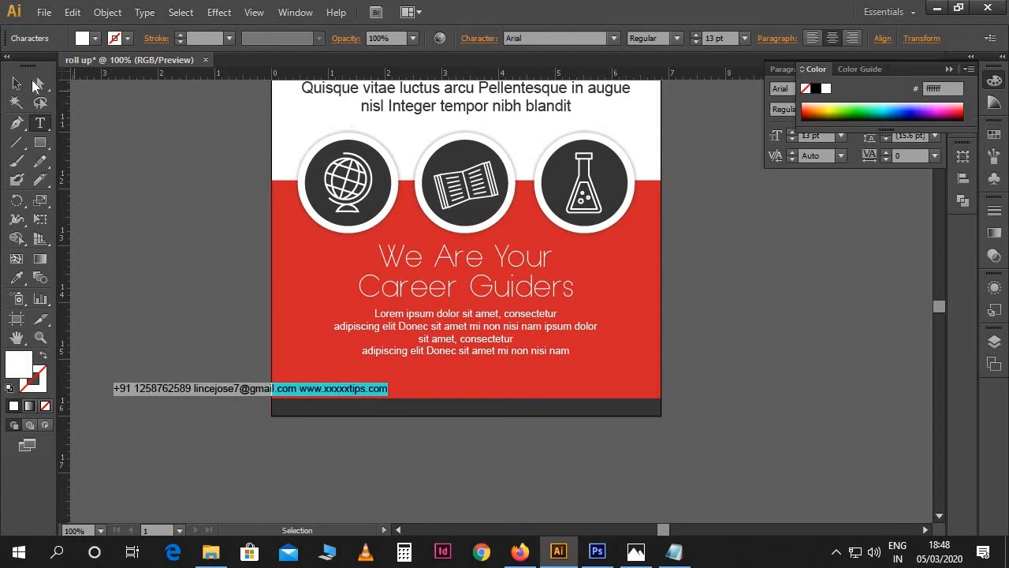
{"action": "left_click", "coordinate": [16, 83]}
- Centre the contact line on the banner just above the dark bottom bar and show the guides
{"action": "left_click_drag", "start_coordinate": [369, 396], "coordinate": [584, 396]}
{"action": "key", "text": "ctrl+plus"}
{"action": "left_click_drag", "start_coordinate": [479, 399], "coordinate": [493, 303]}
{"action": "key", "text": "ctrl+semicolon"}
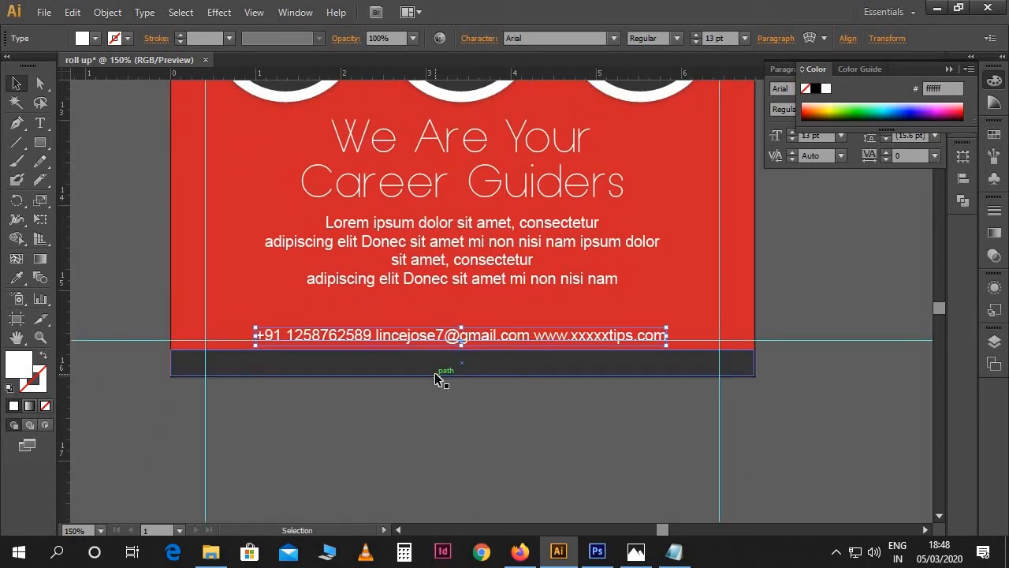
{"action": "key", "text": "t"}
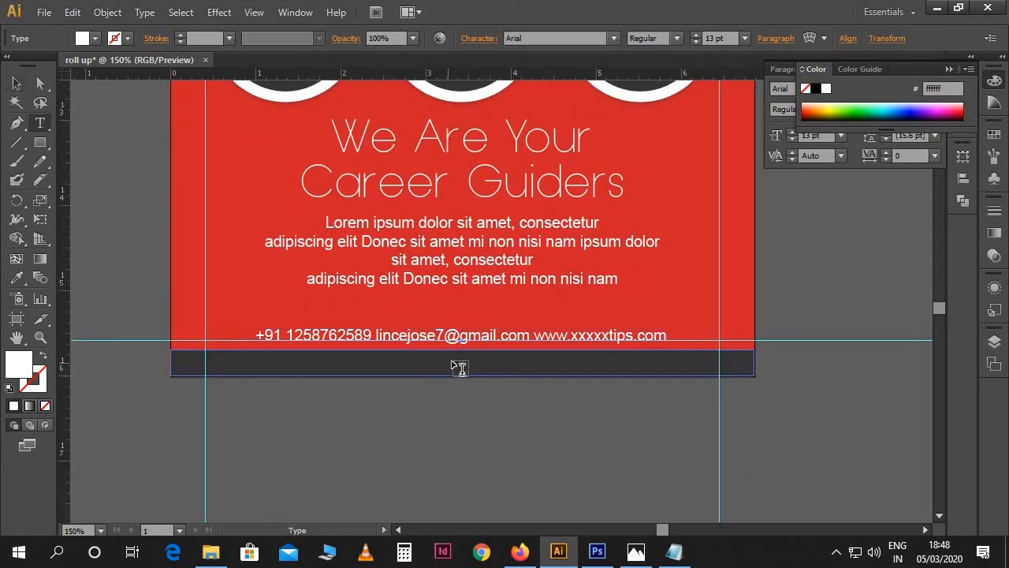
- Space out the contact line with wide, even gaps between the phone number, the e-mail and the website
{"action": "left_click", "coordinate": [377, 334]}
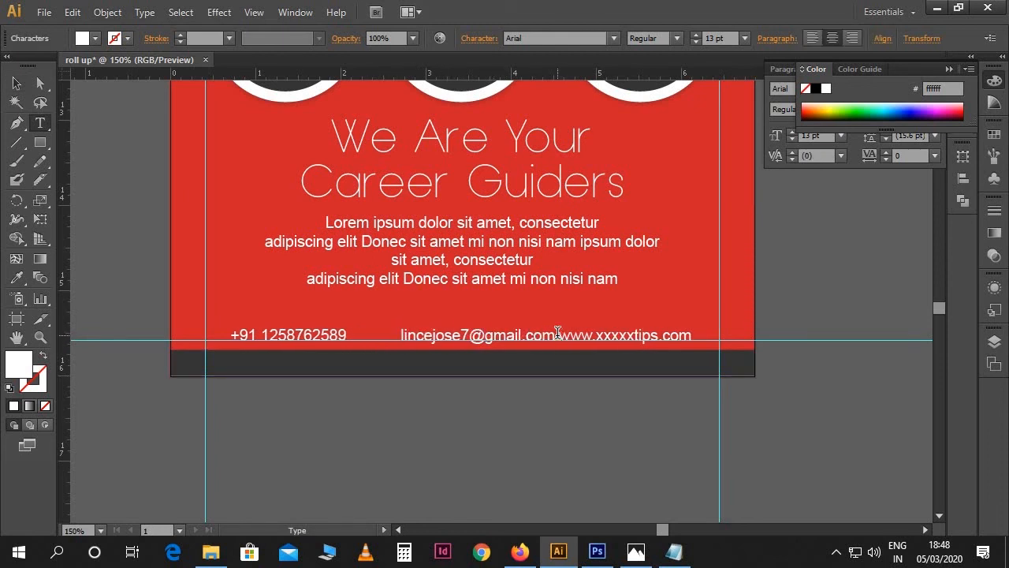
{"action": "key", "text": "BackSpace"}
{"action": "key", "text": "BackSpace"}
{"action": "key", "text": "BackSpace"}
{"action": "key", "text": "BackSpace"}
{"action": "key", "text": "BackSpace"}
{"action": "key", "text": "BackSpace"}
{"action": "key", "text": "BackSpace"}
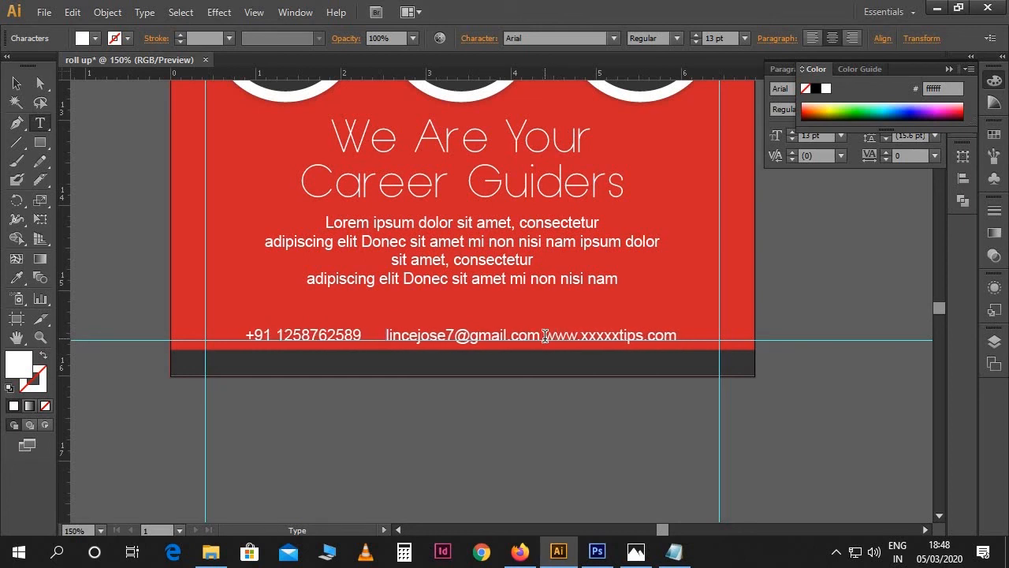
{"action": "left_click", "coordinate": [545, 335]}
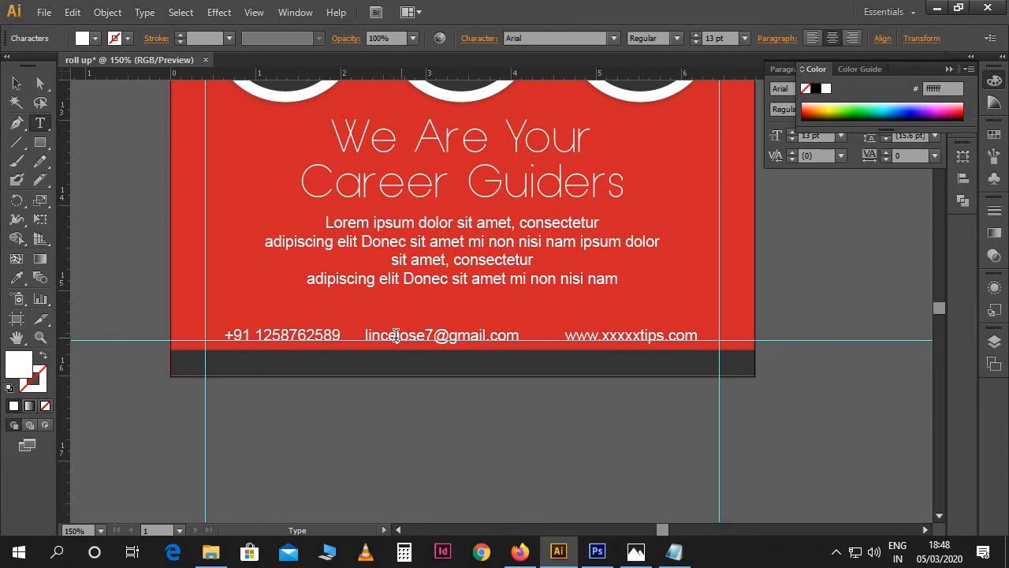
{"action": "left_click", "coordinate": [361, 337]}
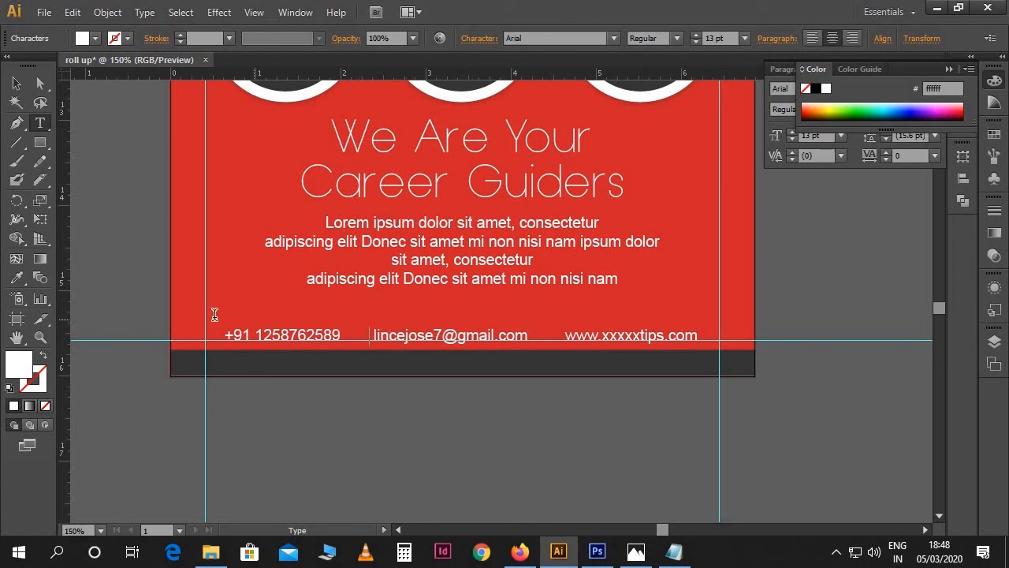
- Nudge the contact line up so it sits just above the horizontal guide
{"action": "left_click", "coordinate": [17, 83]}
{"action": "key", "text": "Up"}
{"action": "key", "text": "Up"}
{"action": "key", "text": "Up"}
{"action": "key", "text": "Up"}
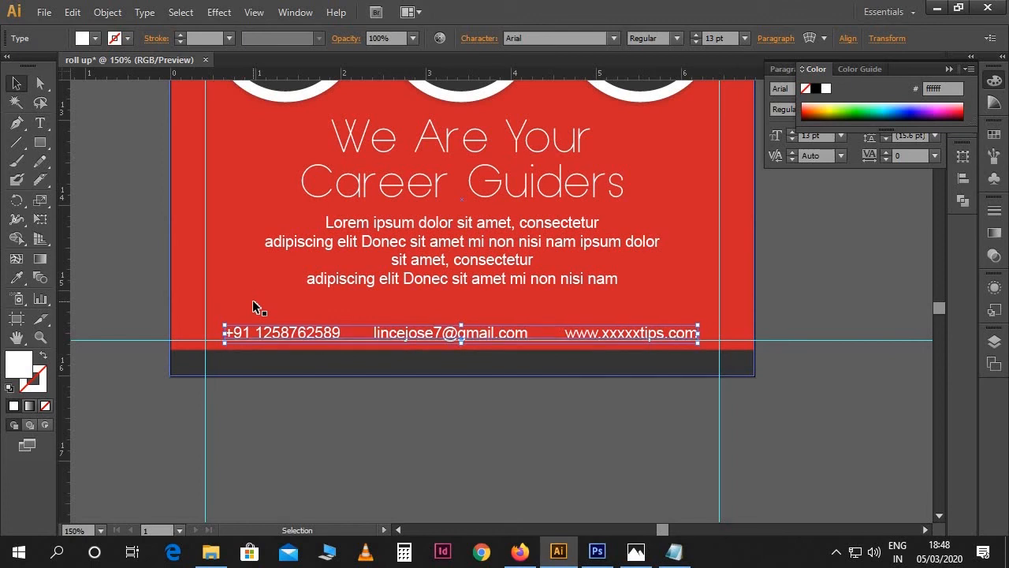
{"action": "left_click", "coordinate": [331, 402]}
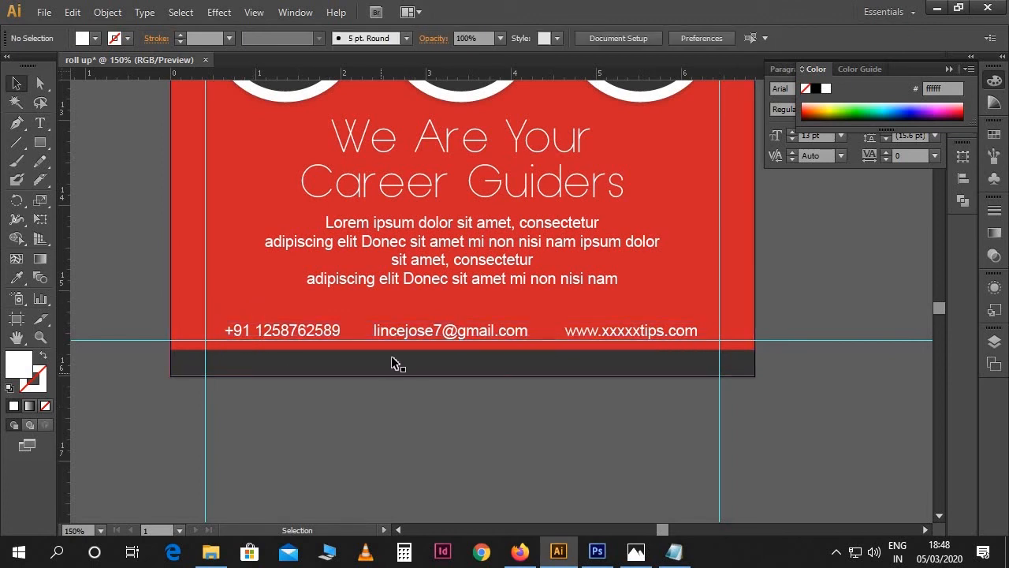
{"action": "left_click", "coordinate": [390, 330]}
{"action": "key", "text": "Up"}
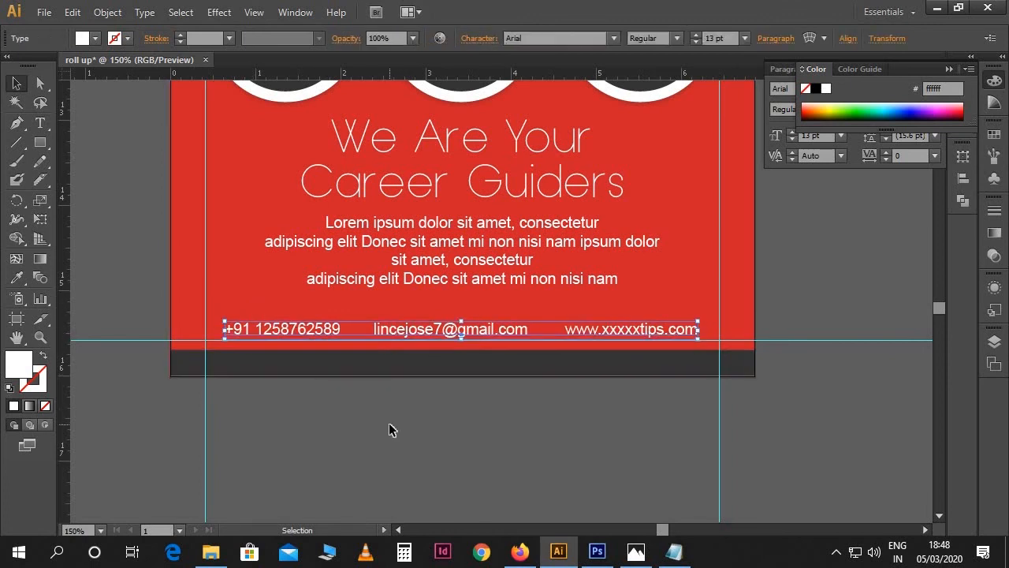
{"action": "left_click", "coordinate": [390, 428]}
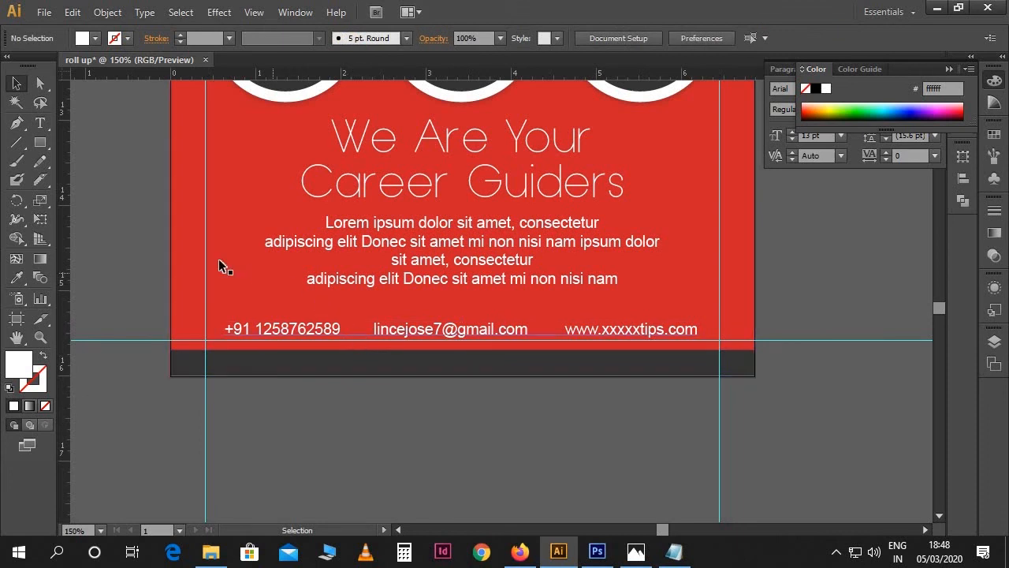
- Draw a short vertical divider line between the phone number and the e-mail with a white 1 pt stroke
{"action": "left_click", "coordinate": [16, 142]}
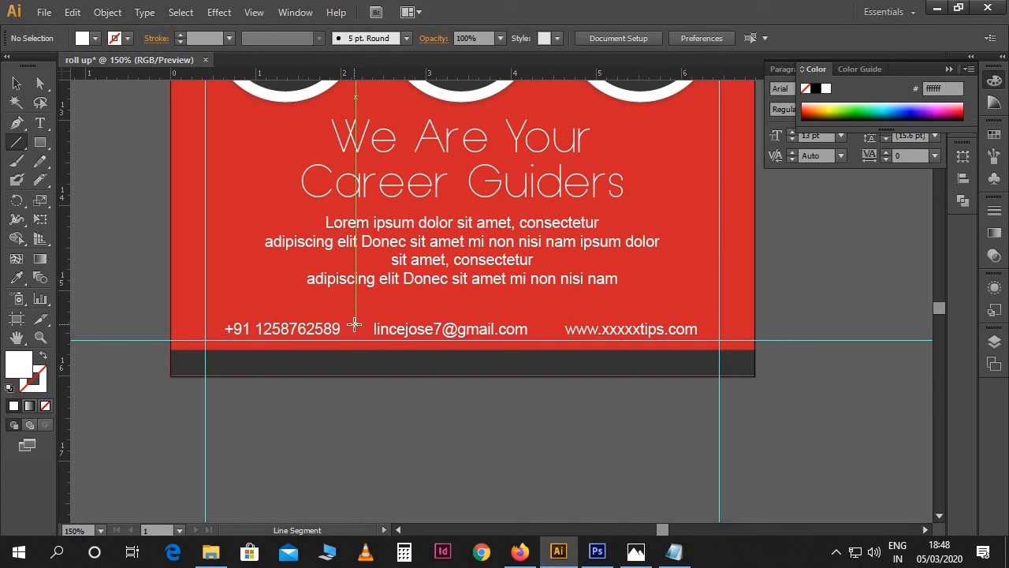
{"action": "left_click_drag", "start_coordinate": [356, 323], "coordinate": [356, 340]}
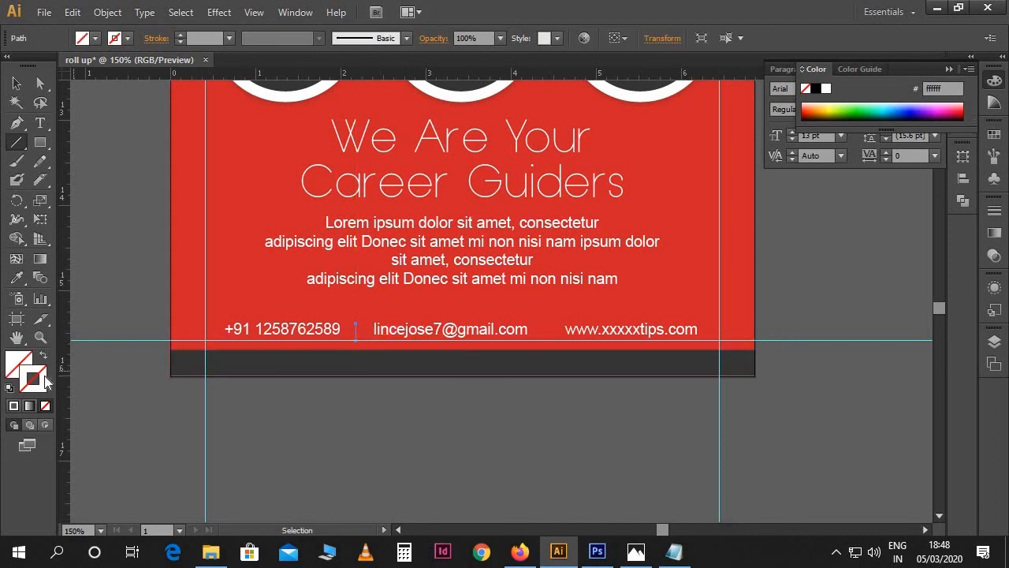
{"action": "left_click", "coordinate": [14, 406]}
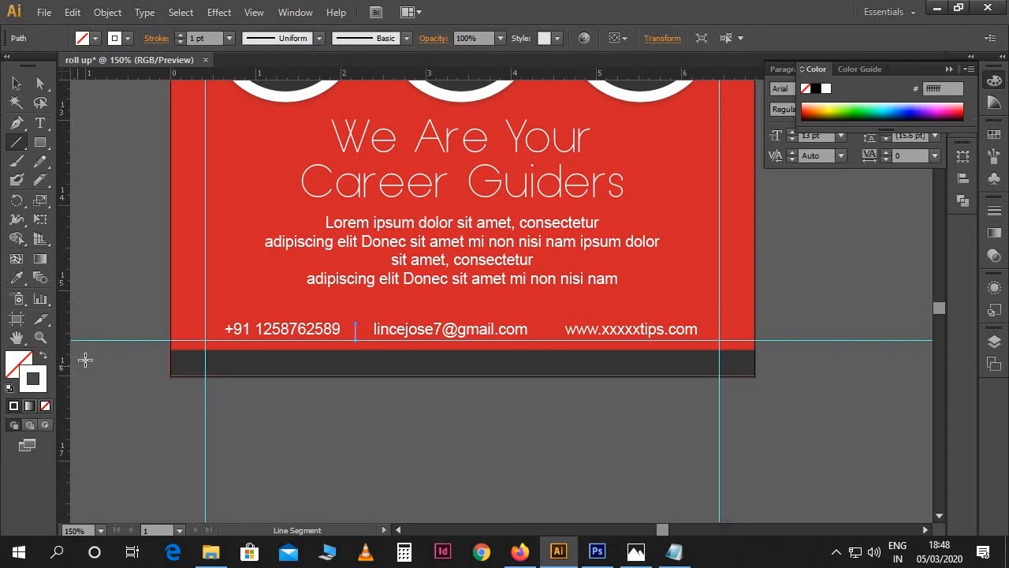
- Copy the divider line into the gap between the e-mail and the website, and hide the guides
{"action": "left_click", "coordinate": [16, 82]}
{"action": "left_click_drag", "start_coordinate": [355, 330], "coordinate": [547, 347]}
{"action": "left_click", "coordinate": [588, 424]}
{"action": "scroll", "coordinate": [594, 423], "scroll_direction": "up", "scroll_amount": 1}
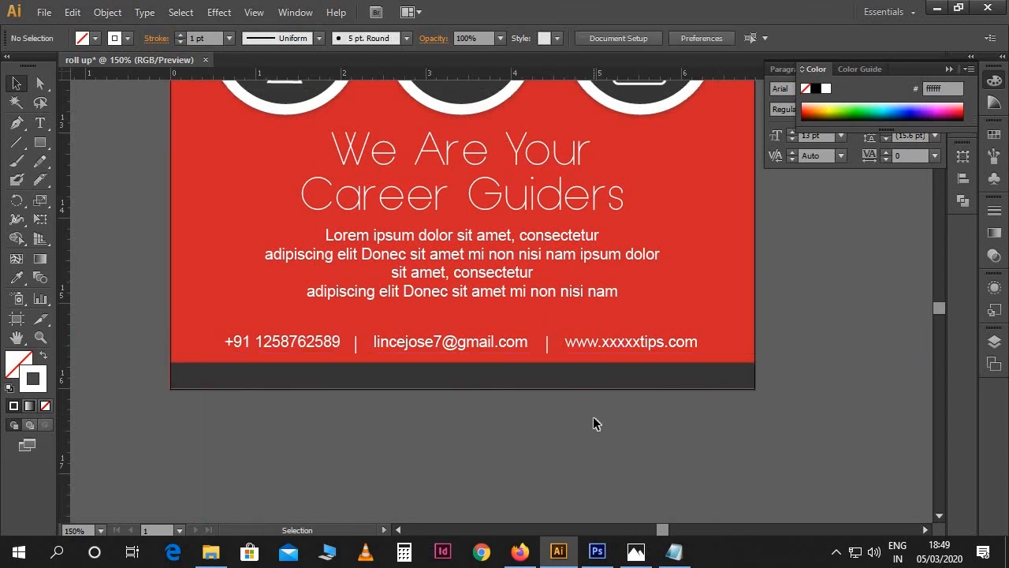
- Move both divider lines up together so they line up with the contact text
{"action": "left_click", "coordinate": [548, 350]}
{"action": "left_click", "coordinate": [356, 347], "text": "shift"}
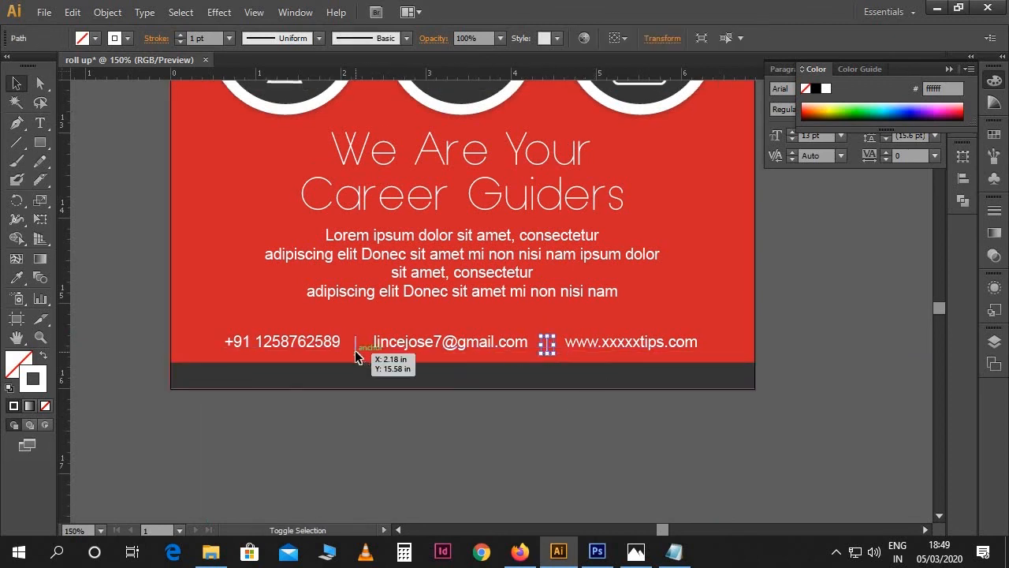
{"action": "left_click_drag", "start_coordinate": [452, 355], "coordinate": [470, 348]}
{"action": "left_click", "coordinate": [535, 440]}
{"action": "scroll", "coordinate": [533, 442], "scroll_direction": "up", "scroll_amount": 3}
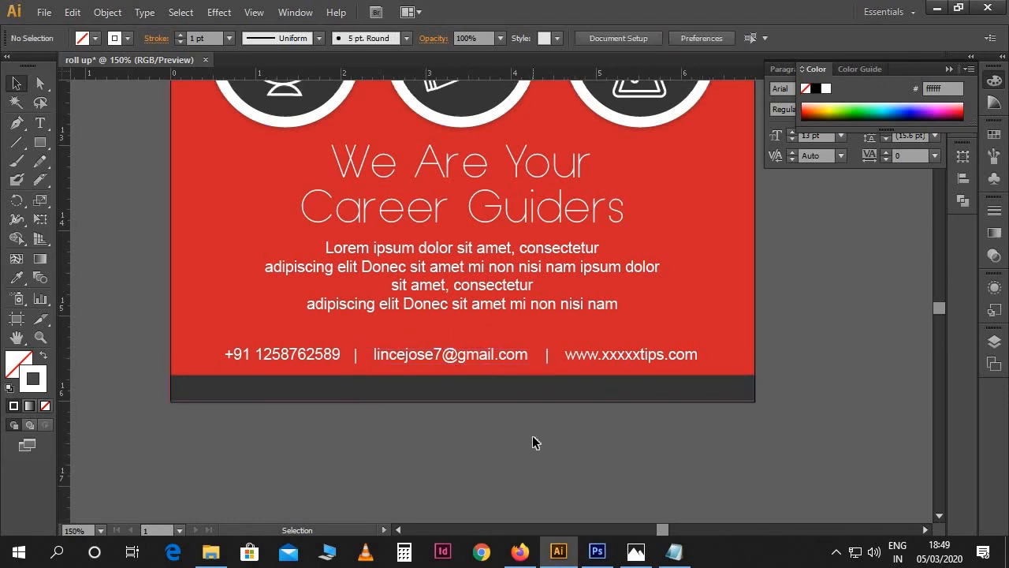
- Review the whole banner from the footer up to the photo and logo
{"action": "key", "text": "ctrl+minus"}
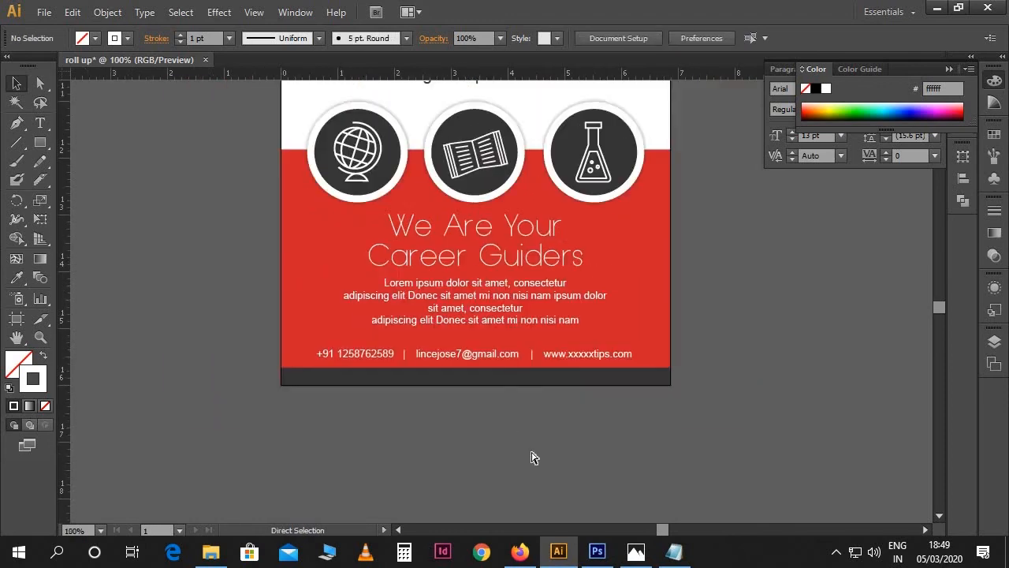
{"action": "key", "text": "ctrl+minus"}
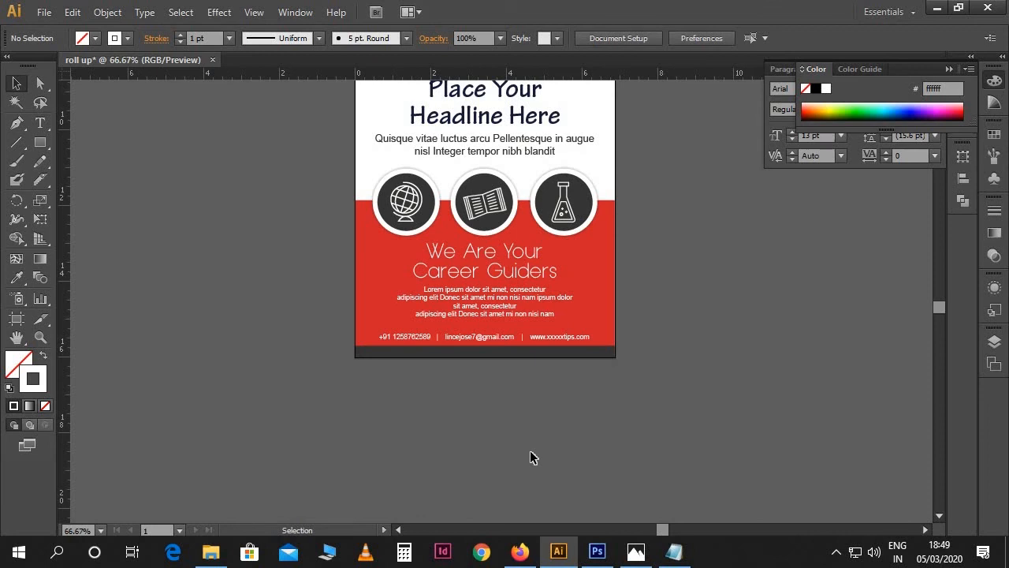
{"action": "scroll", "coordinate": [533, 457], "scroll_direction": "up", "scroll_amount": 4}
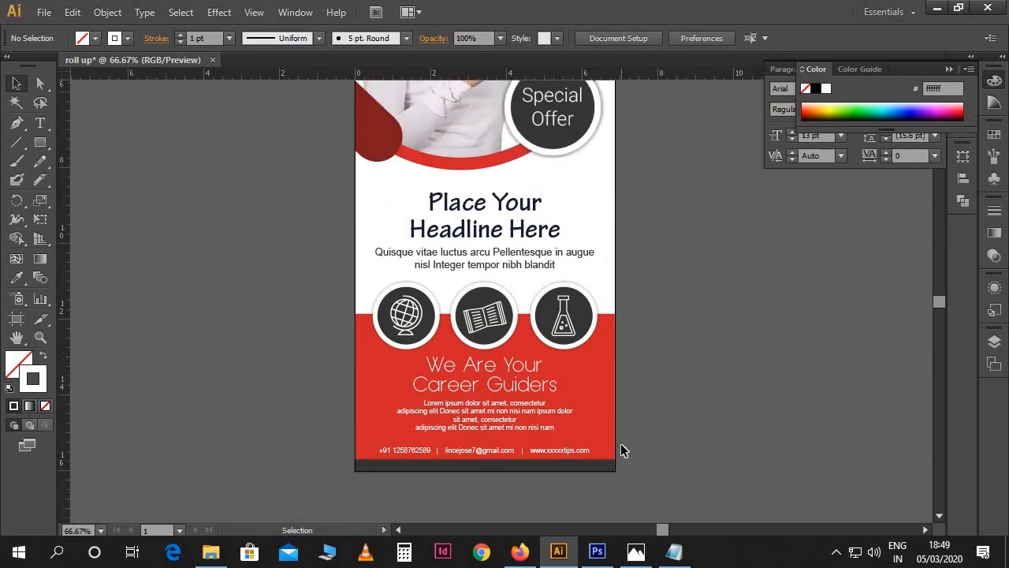
{"action": "scroll", "coordinate": [621, 450], "scroll_direction": "up", "scroll_amount": 7}
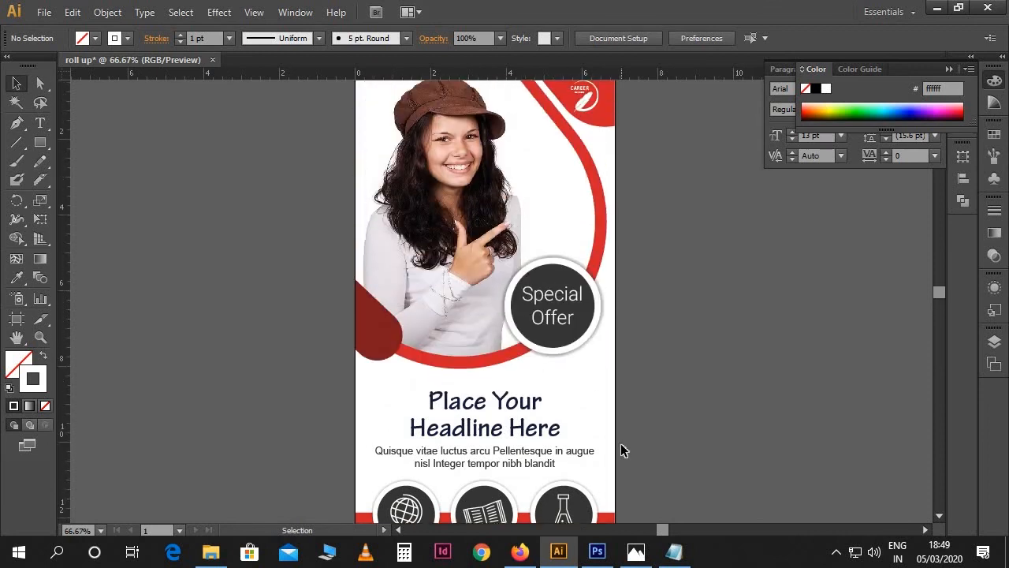
{"action": "scroll", "coordinate": [621, 449], "scroll_direction": "up", "scroll_amount": 1}
{"action": "key", "text": "ctrl+minus"}
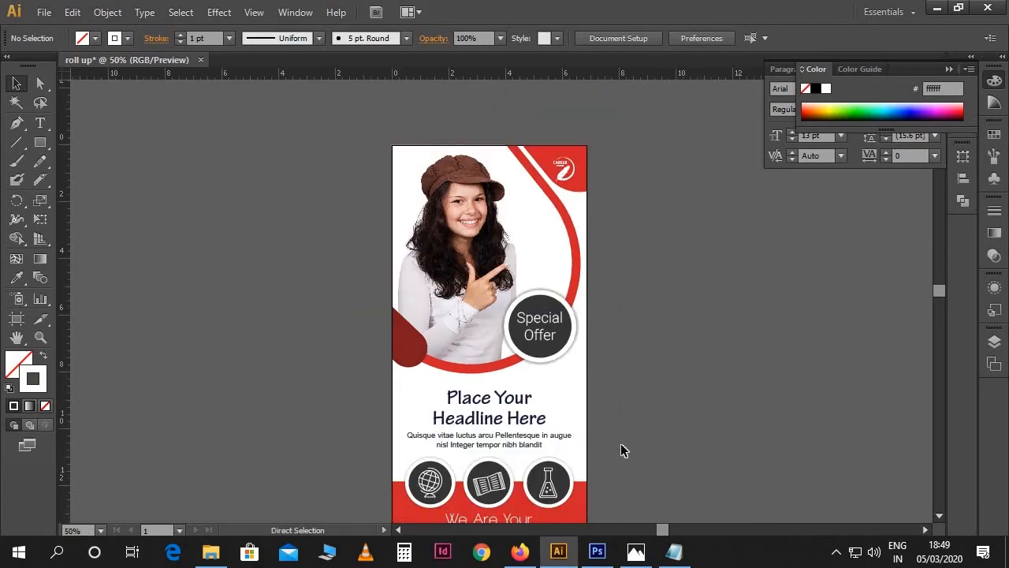
{"action": "scroll", "coordinate": [621, 449], "scroll_direction": "down", "scroll_amount": 3}
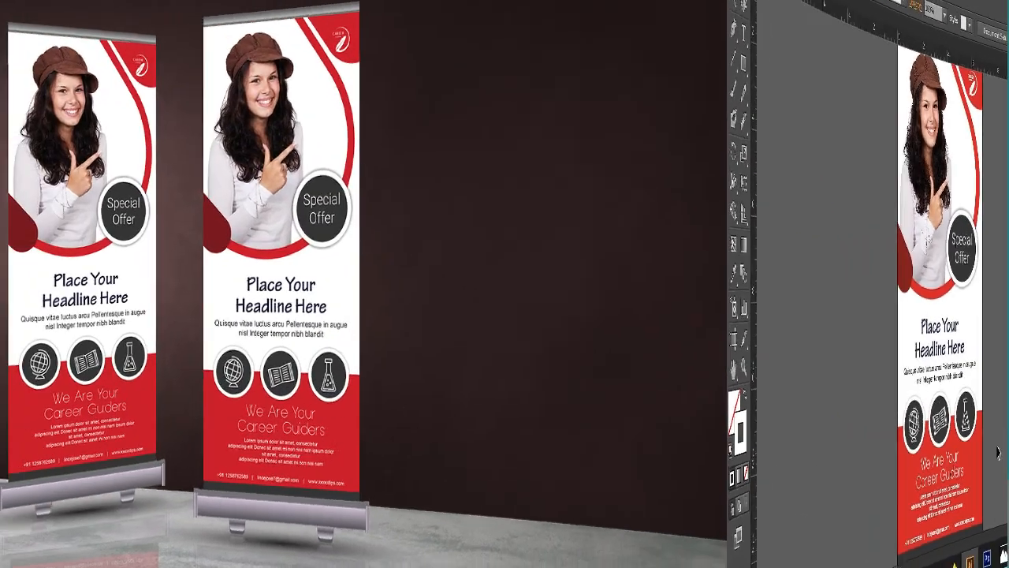